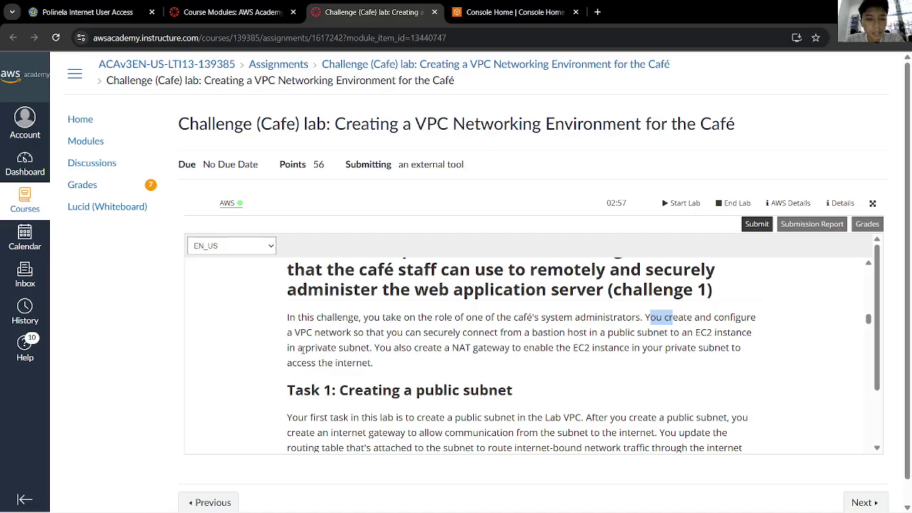
Step: Read the Task 1 instructions on the lab page, then search the AWS console for "lab vpc" and open the VPC service
scroll(418, 349, "down", 2)
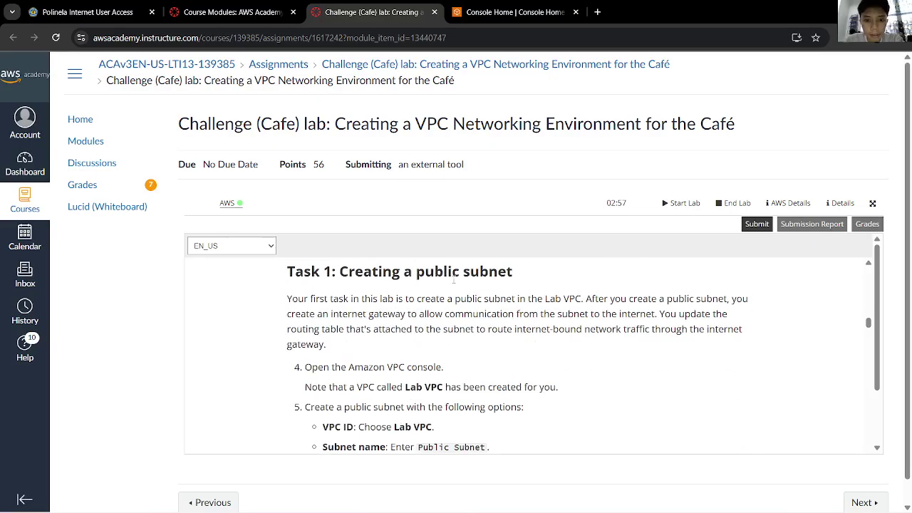
scroll(473, 426, "down", 1)
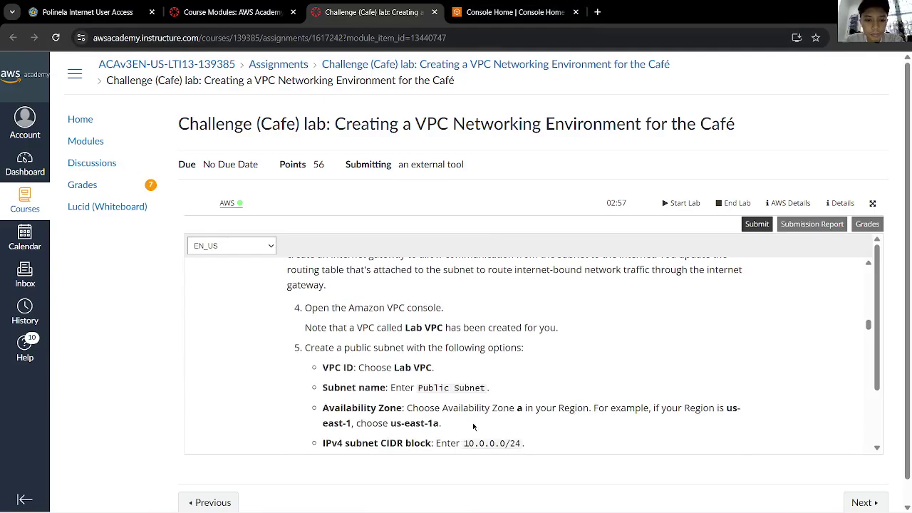
left_click(512, 12)
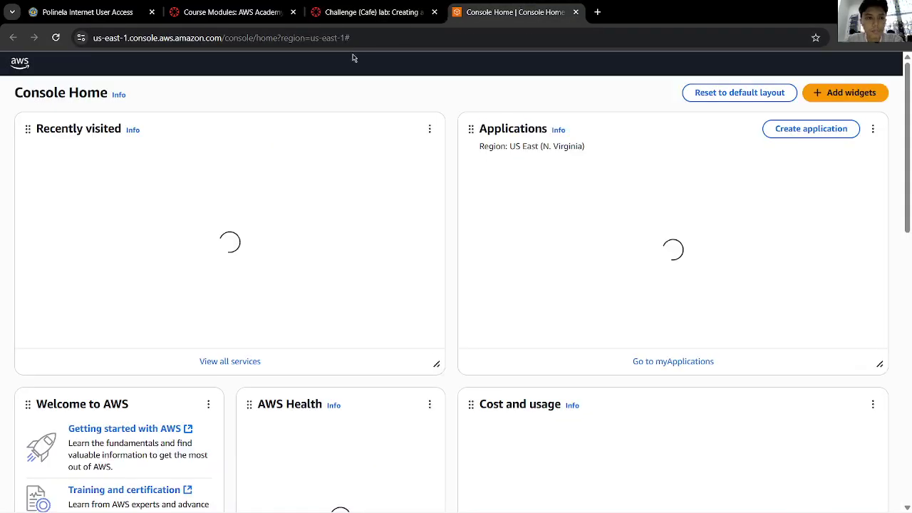
left_click(225, 75)
type("lab vpc")
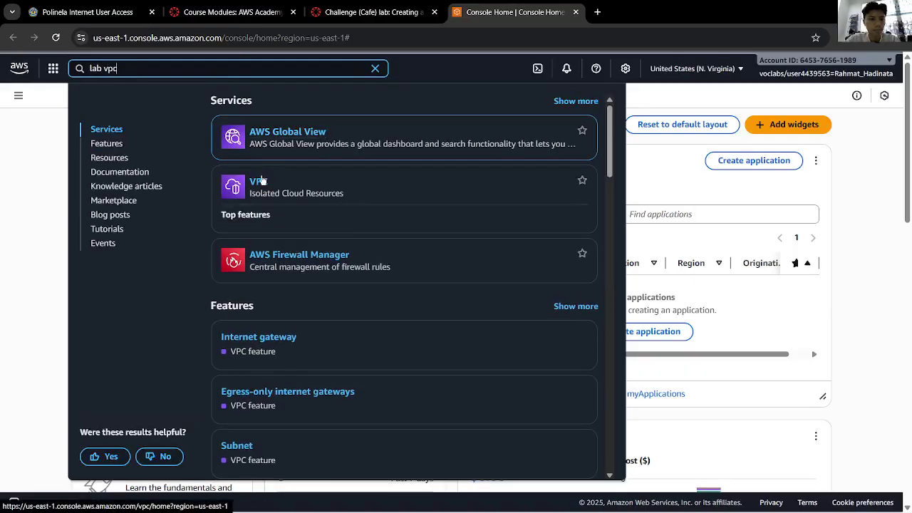
left_click(261, 182)
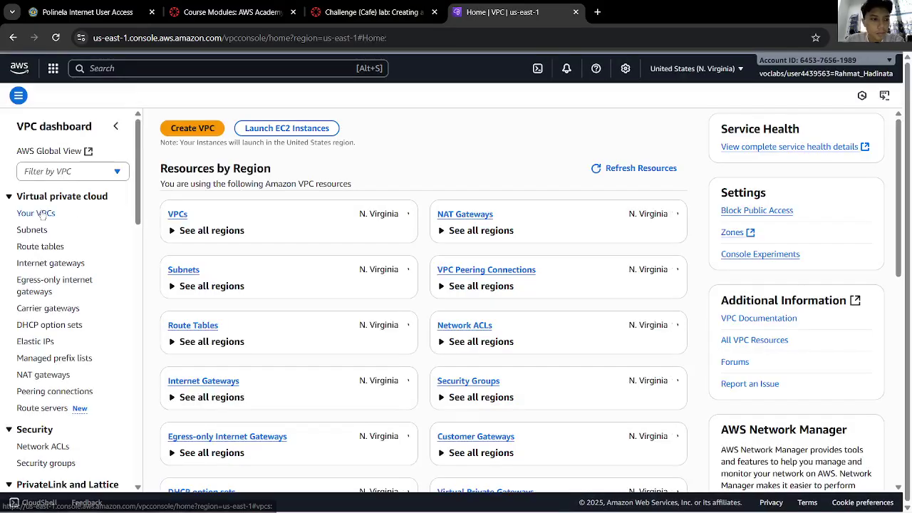
Step: Open the list of existing VPCs from the VPC dashboard
left_click(430, 12)
left_click(502, 12)
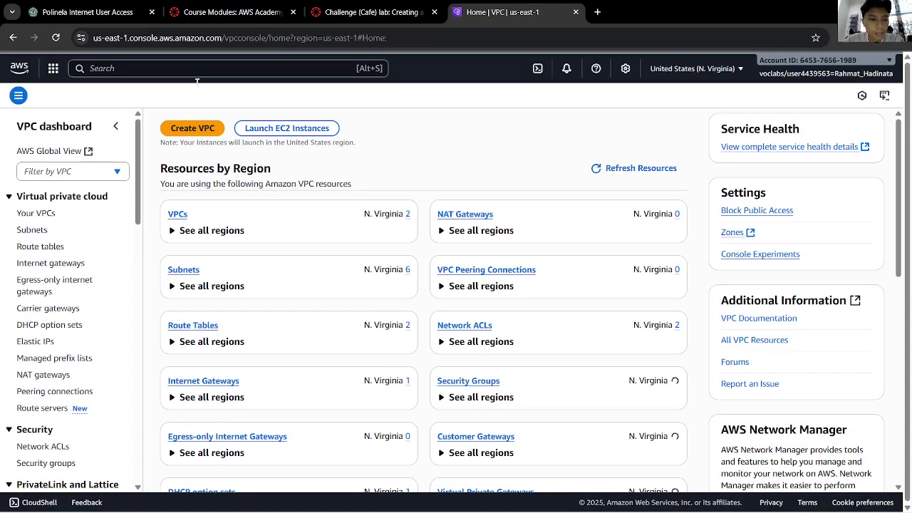
left_click(35, 213)
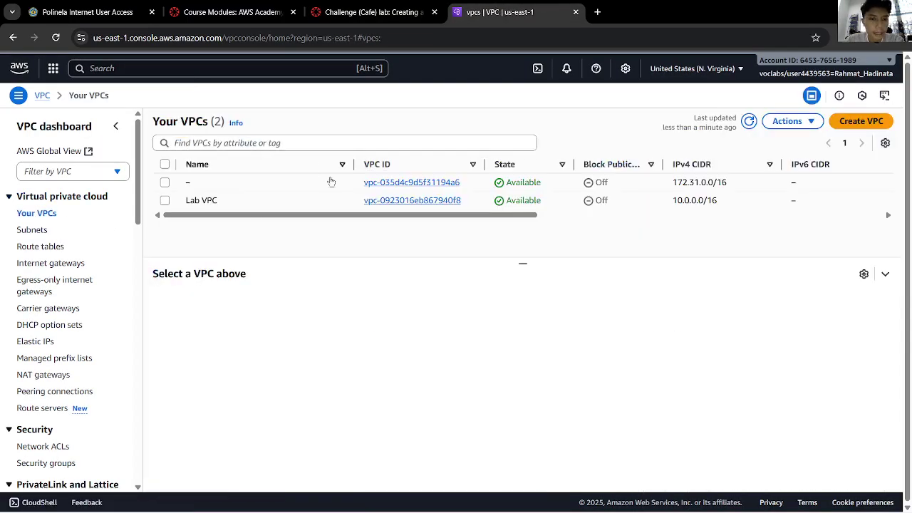
Step: Check the lab instructions for the options required for the public subnet
left_click(370, 12)
scroll(407, 370, "down", 1)
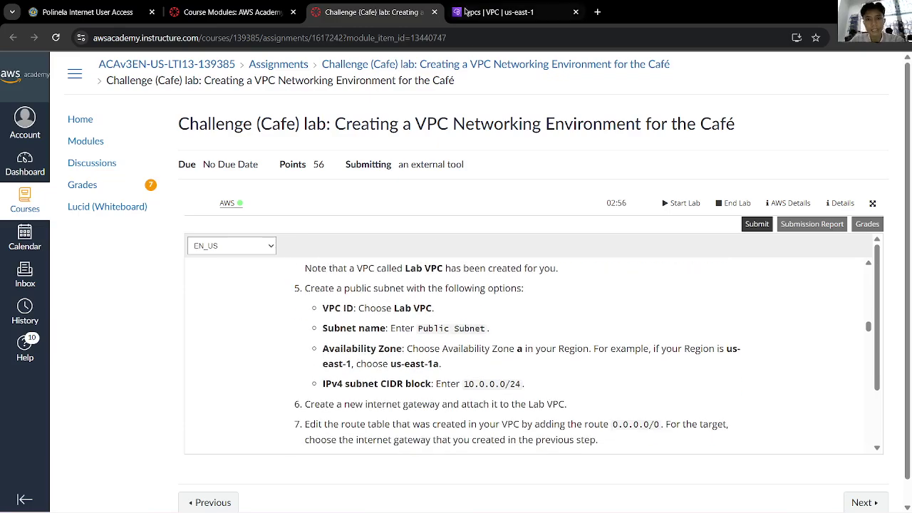
left_click(498, 12)
left_click(371, 12)
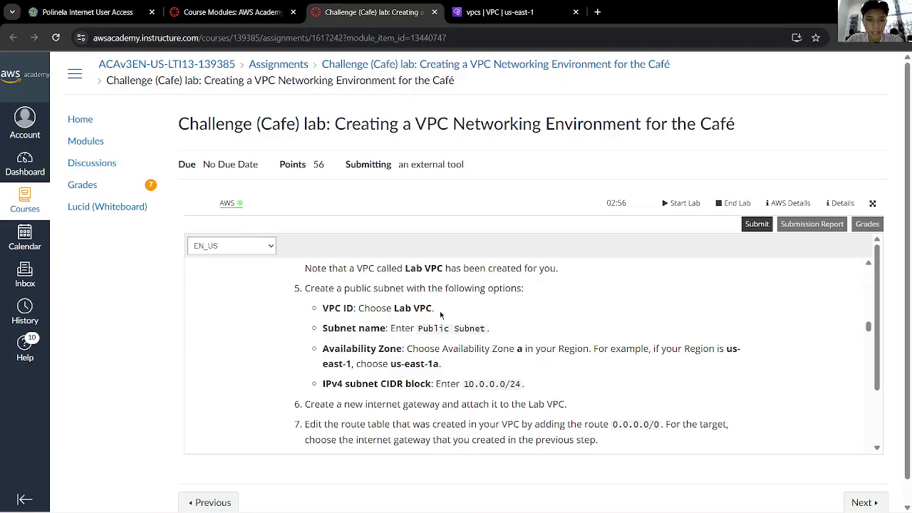
left_click(513, 13)
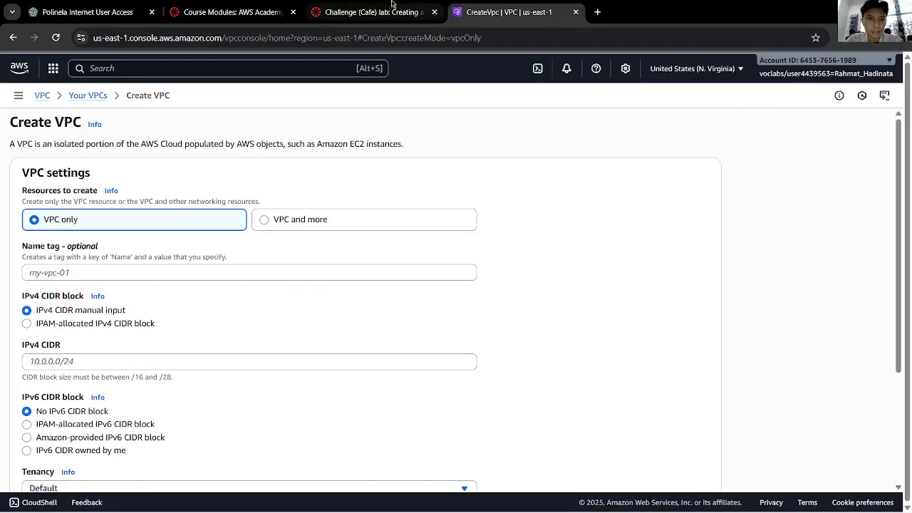
left_click(370, 12)
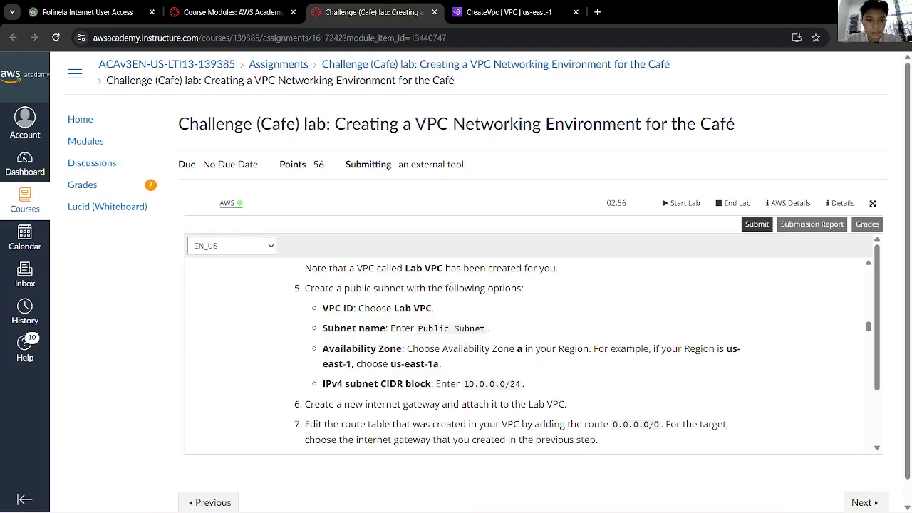
left_click(459, 7)
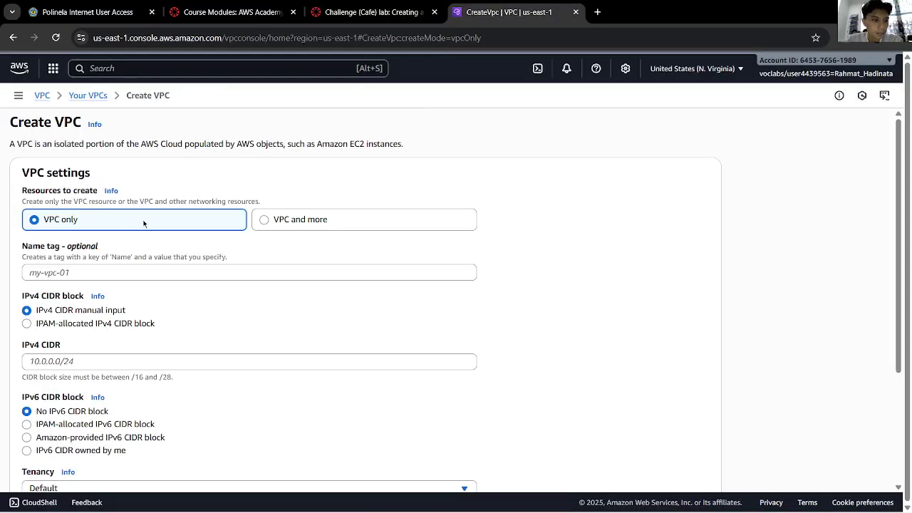
left_click(268, 223)
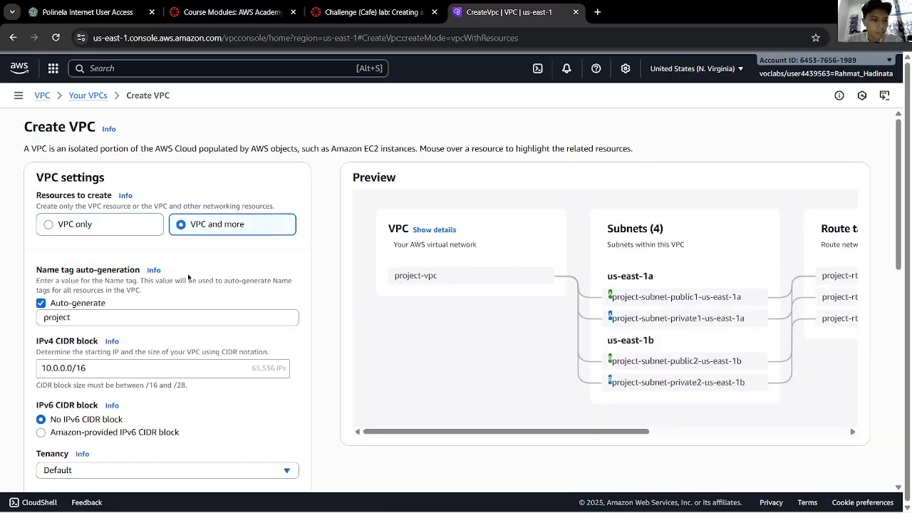
scroll(171, 268, "down", 1)
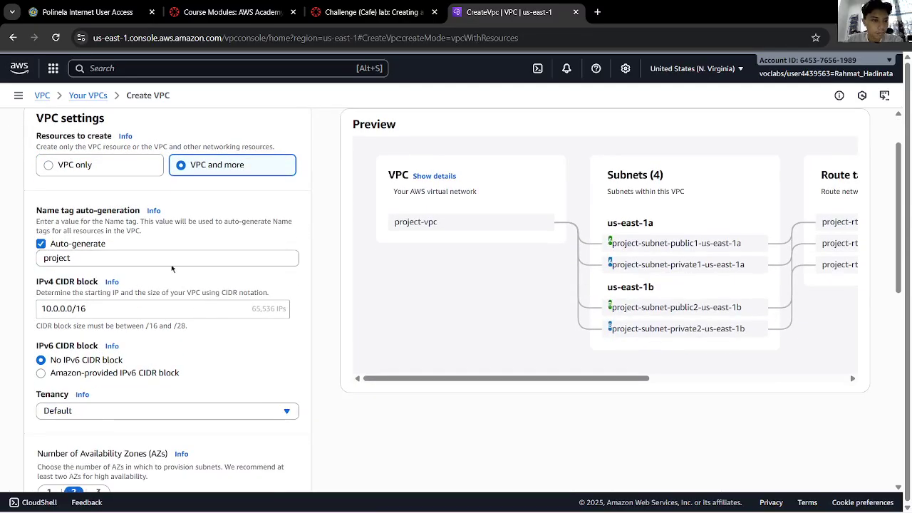
left_click(152, 255)
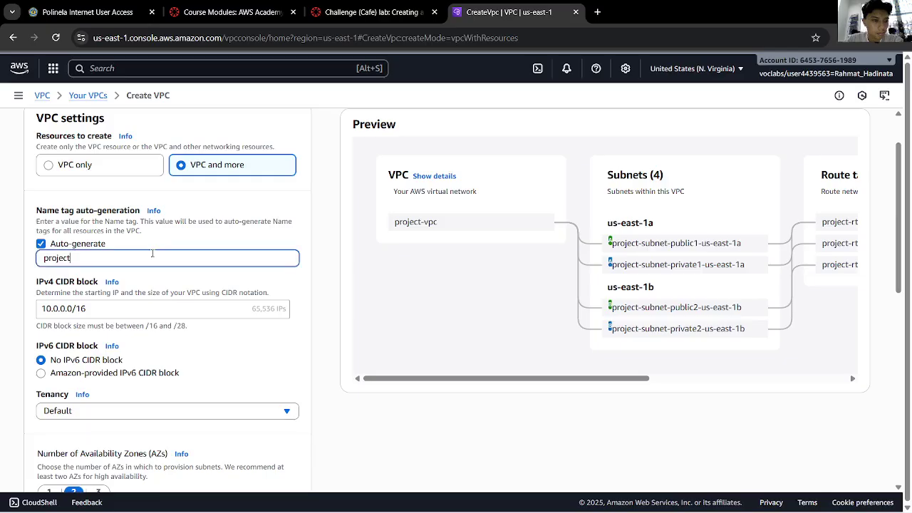
left_click(211, 404)
left_click(226, 335)
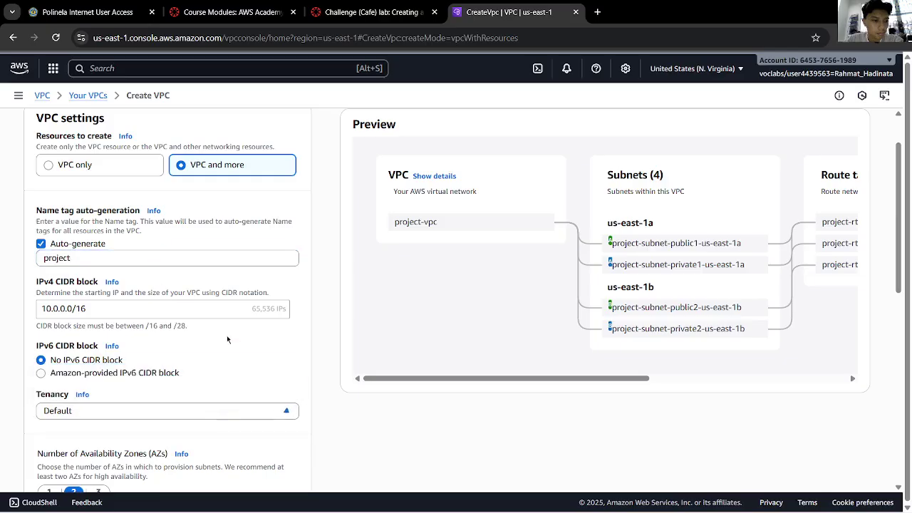
scroll(227, 333, "up", 1)
scroll(228, 333, "down", 1)
scroll(227, 334, "down", 3)
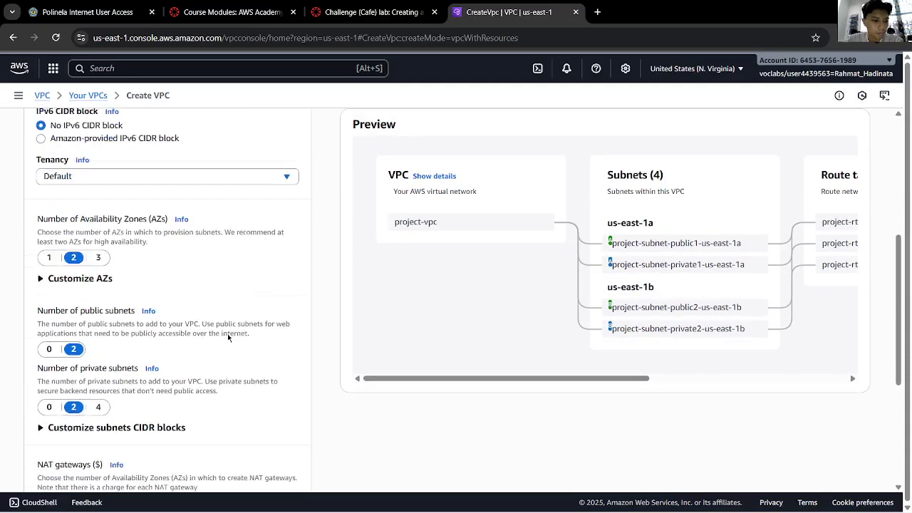
scroll(227, 333, "up", 4)
key("alt+Left")
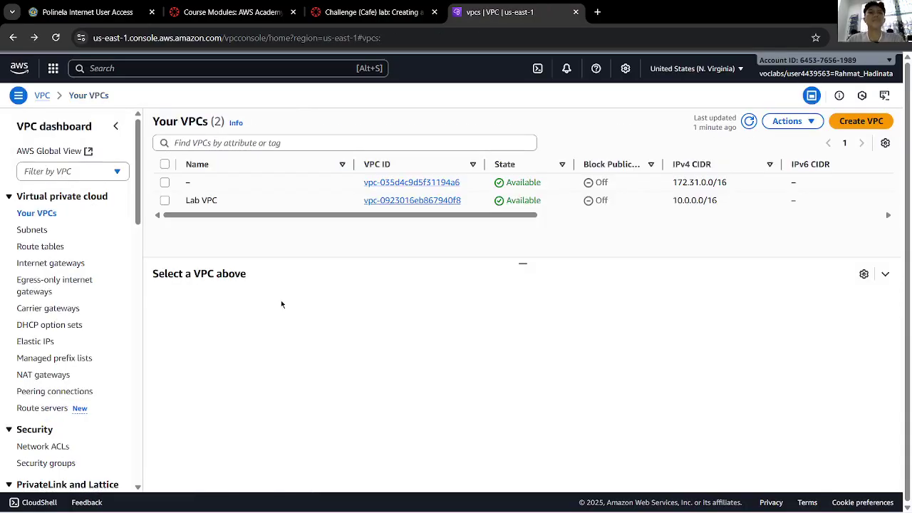
Step: Recheck the Task 1 instructions and select Lab VPC in the console's VPC list
left_click(371, 12)
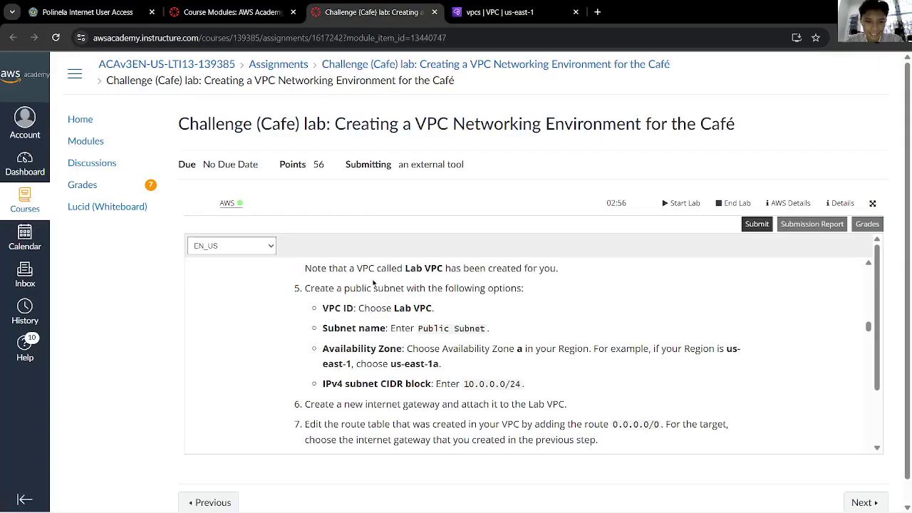
scroll(374, 284, "up", 3)
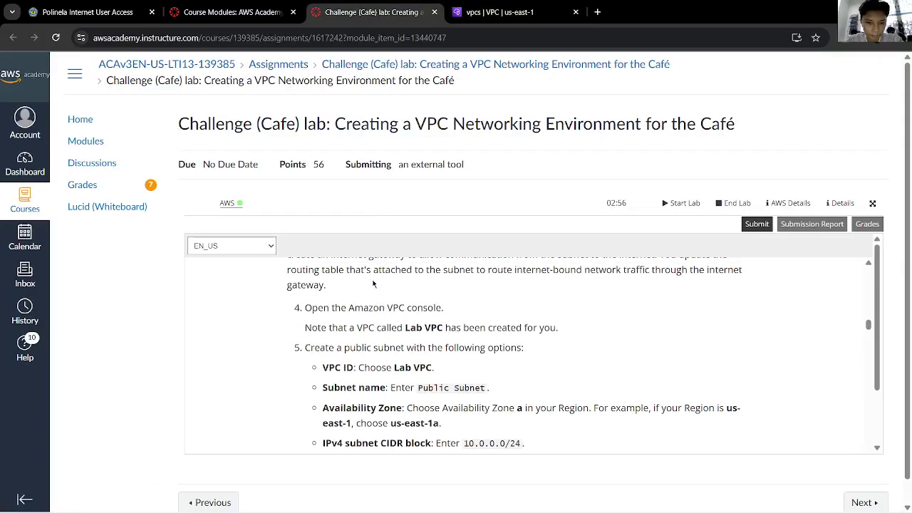
left_click(502, 12)
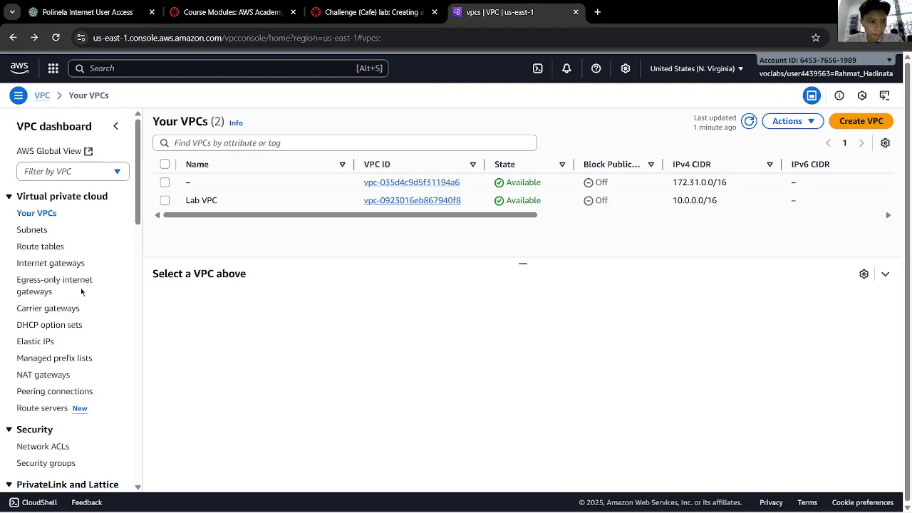
left_click(164, 200)
Step: Review the Task 1 instructions on the public subnet, internet gateway and route table, and look at the details of Lab VPC
left_click(360, 12)
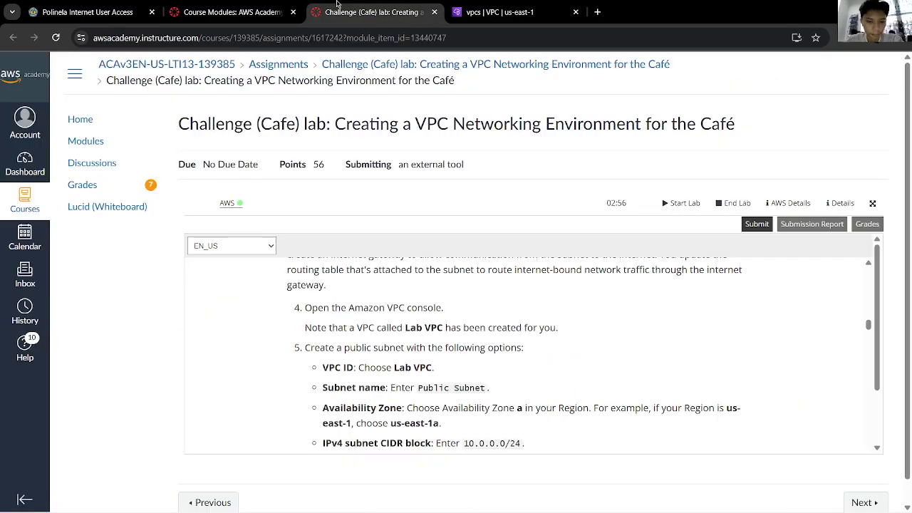
scroll(312, 350, "down", 1)
scroll(312, 349, "down", 1)
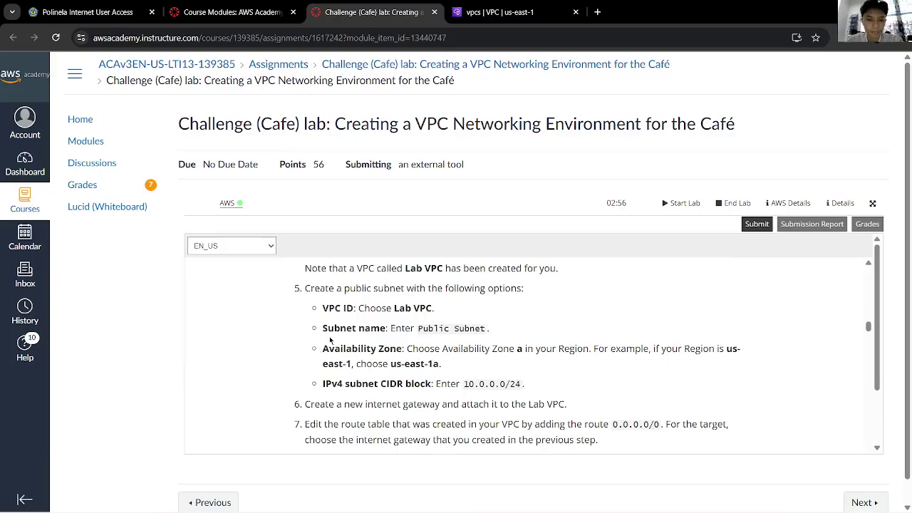
scroll(331, 338, "down", 1)
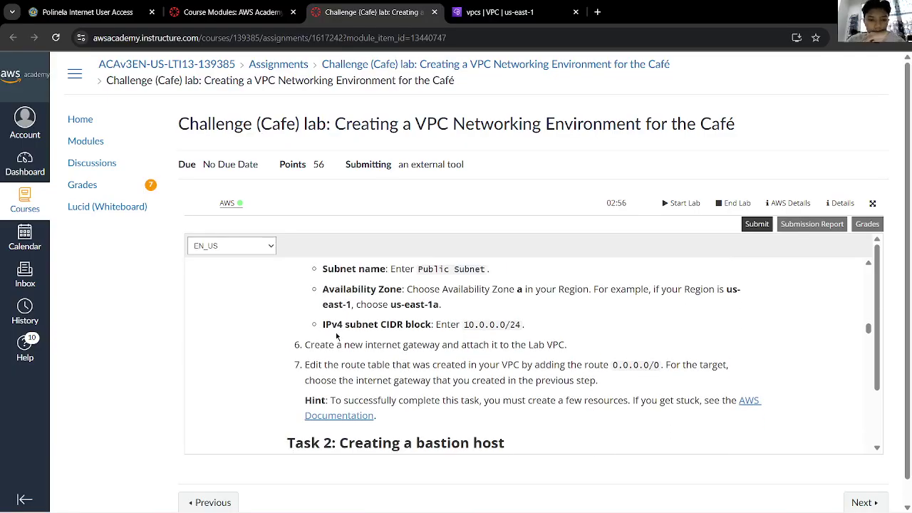
scroll(336, 335, "up", 1)
scroll(337, 335, "up", 2)
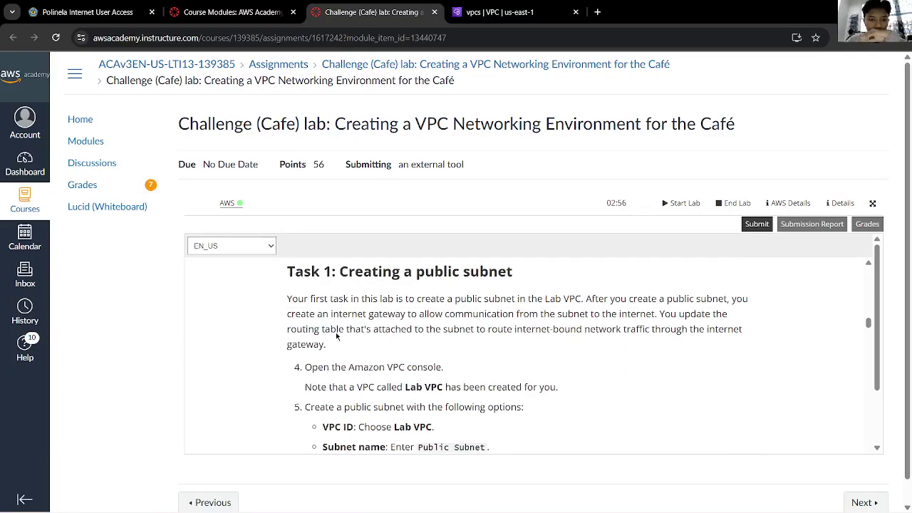
scroll(337, 337, "down", 1)
scroll(337, 336, "down", 1)
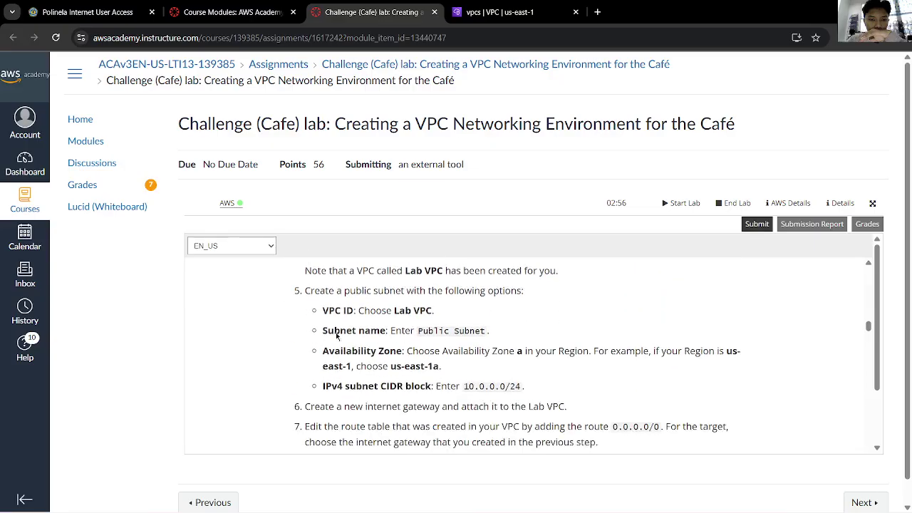
scroll(337, 336, "up", 1)
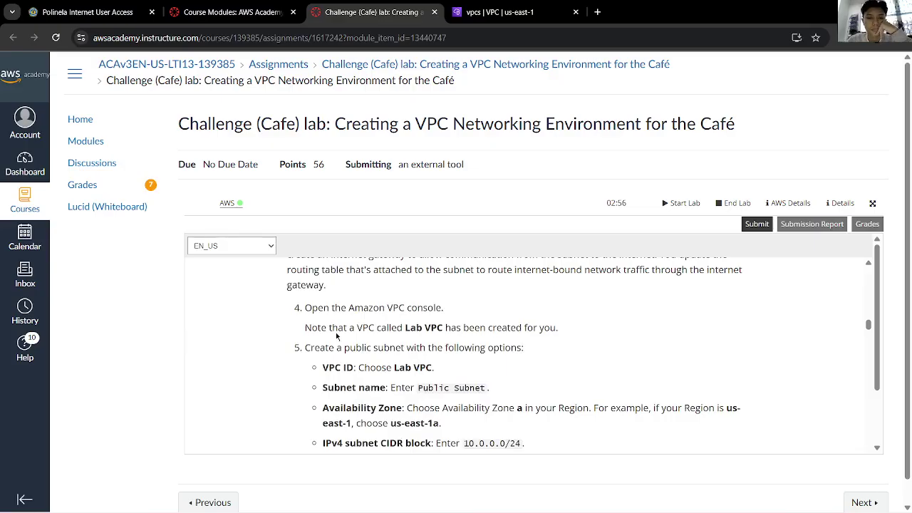
left_click(499, 13)
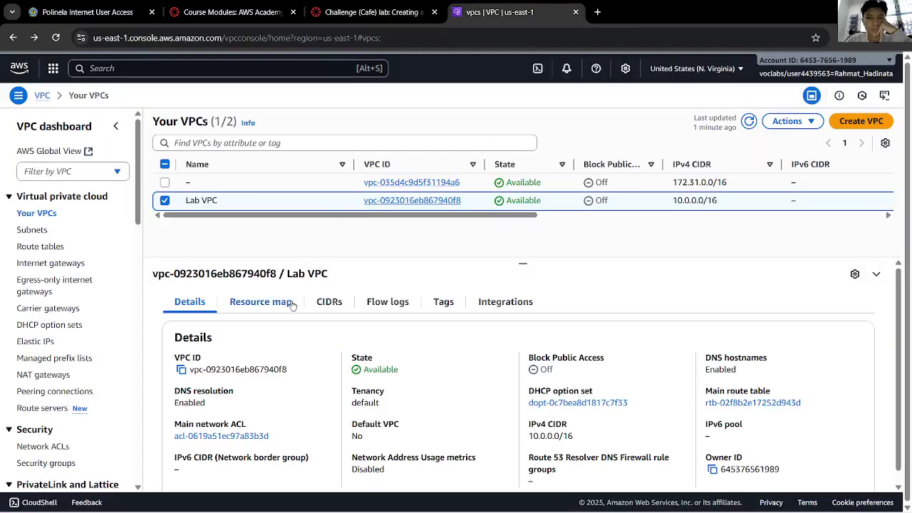
left_click(388, 12)
scroll(381, 321, "up", 3)
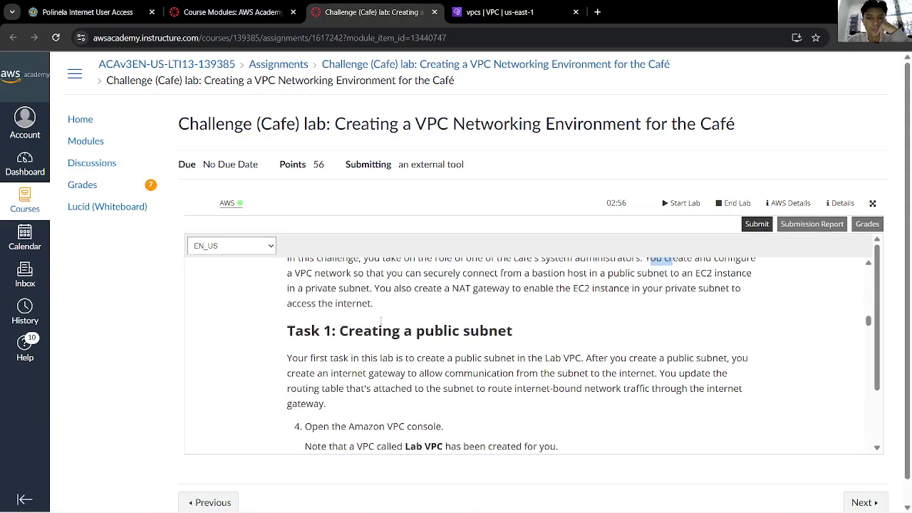
scroll(381, 322, "down", 1)
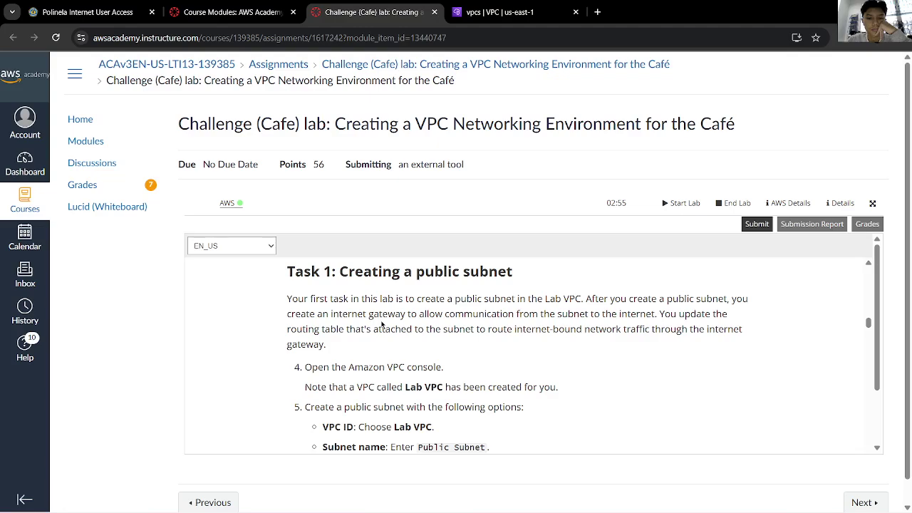
scroll(381, 324, "down", 2)
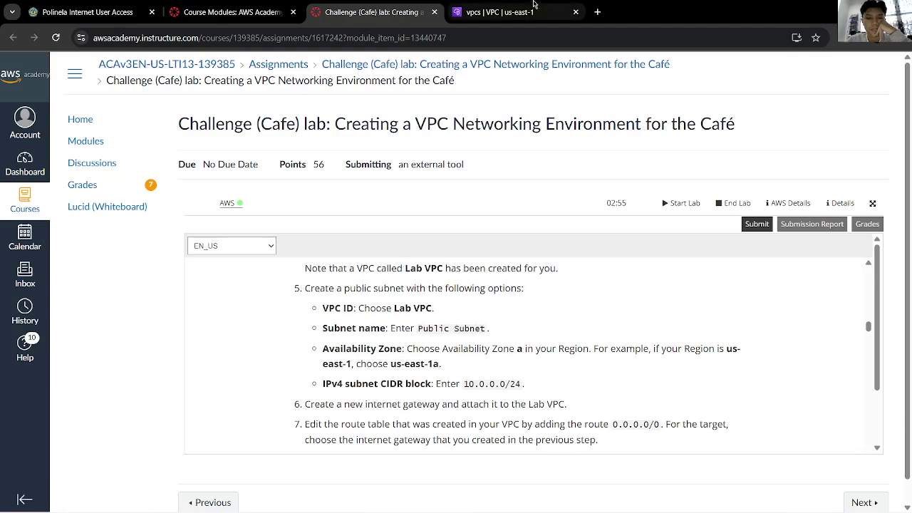
left_click(499, 12)
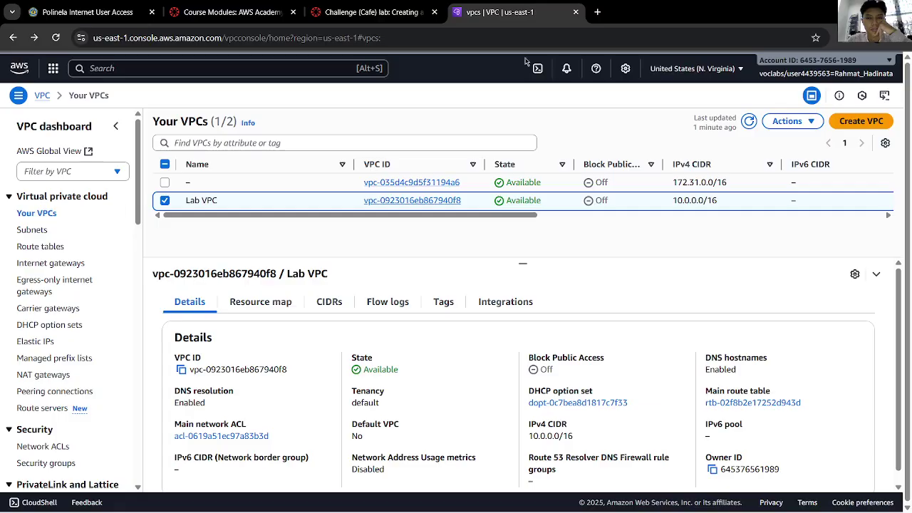
left_click(837, 127)
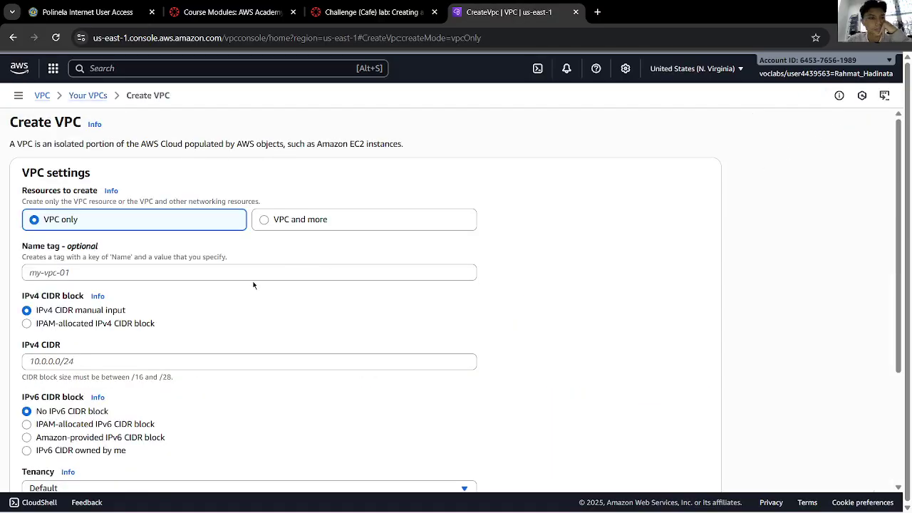
left_click(243, 271)
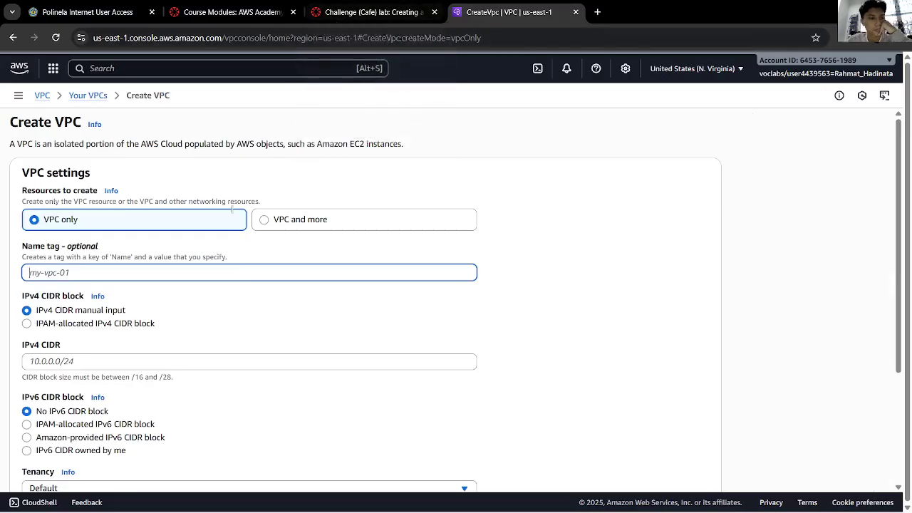
scroll(174, 322, "down", 3)
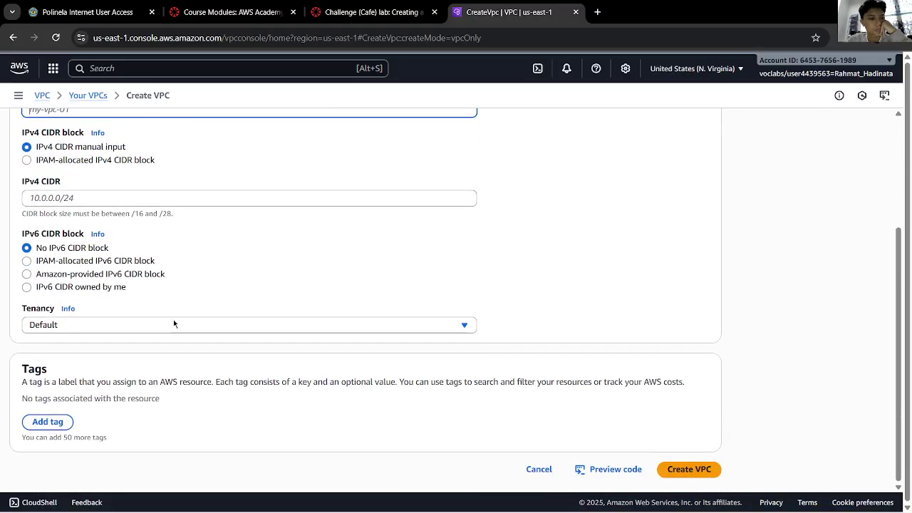
scroll(173, 319, "up", 2)
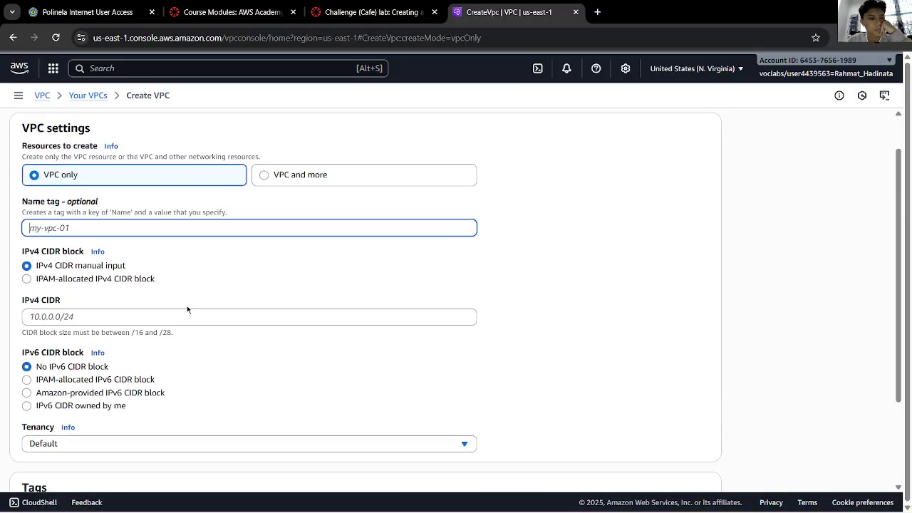
scroll(187, 309, "up", 2)
left_click(283, 225)
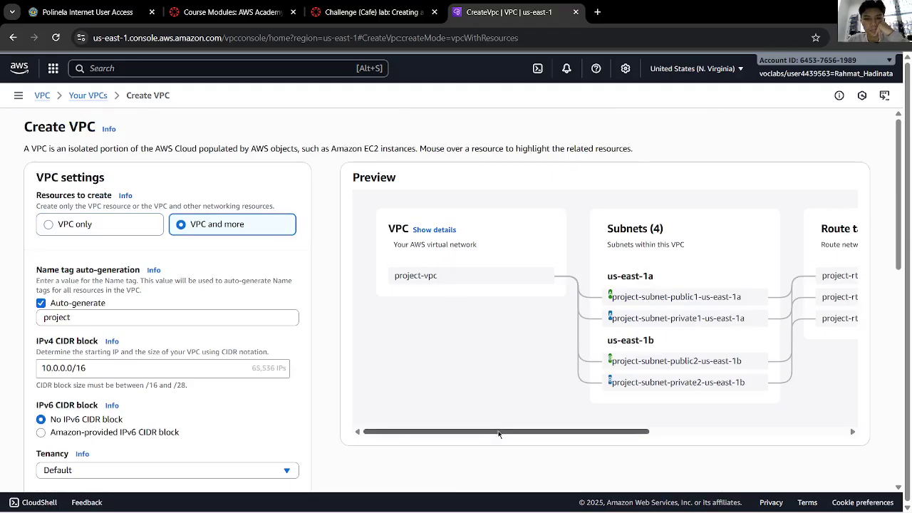
mouse_move(499, 432)
left_mouse_down()
mouse_move(559, 433)
mouse_move(491, 433)
left_mouse_up()
left_click(167, 313)
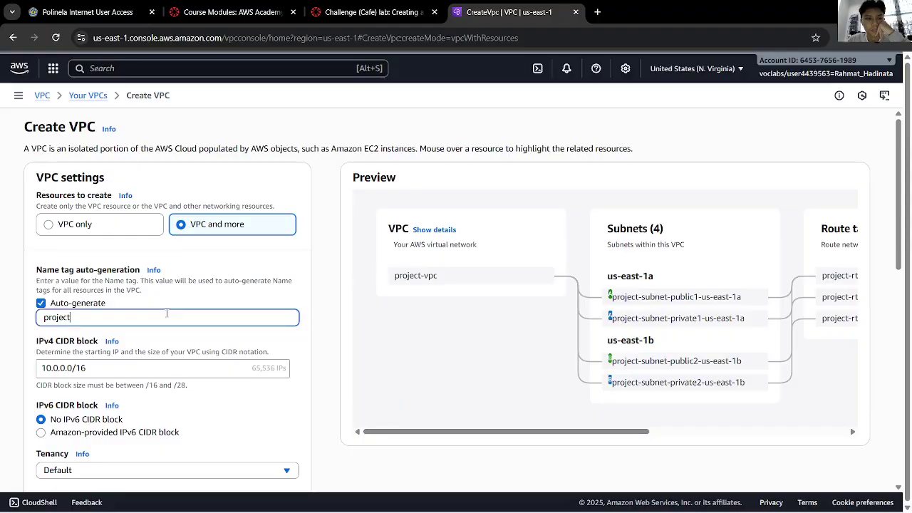
double_click(166, 314)
scroll(165, 374, "down", 3)
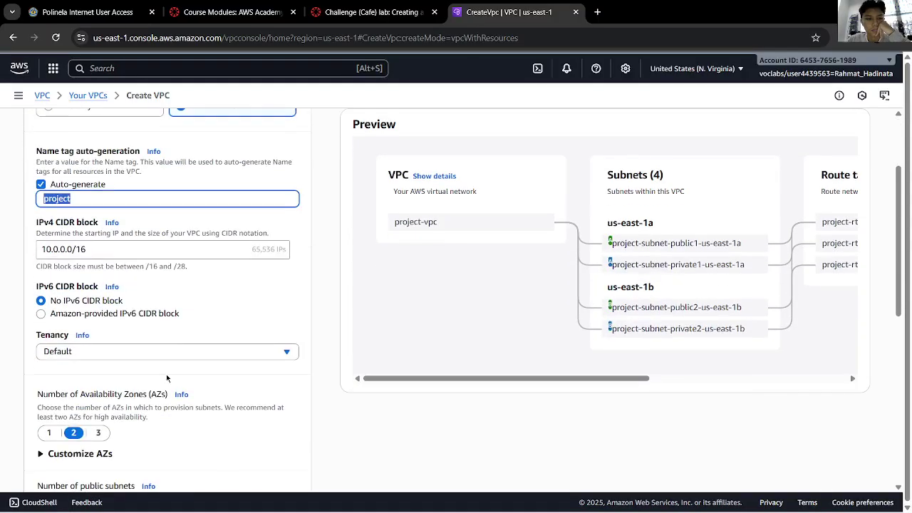
left_click(171, 348)
left_click(170, 347)
scroll(196, 333, "down", 1)
scroll(196, 333, "down", 2)
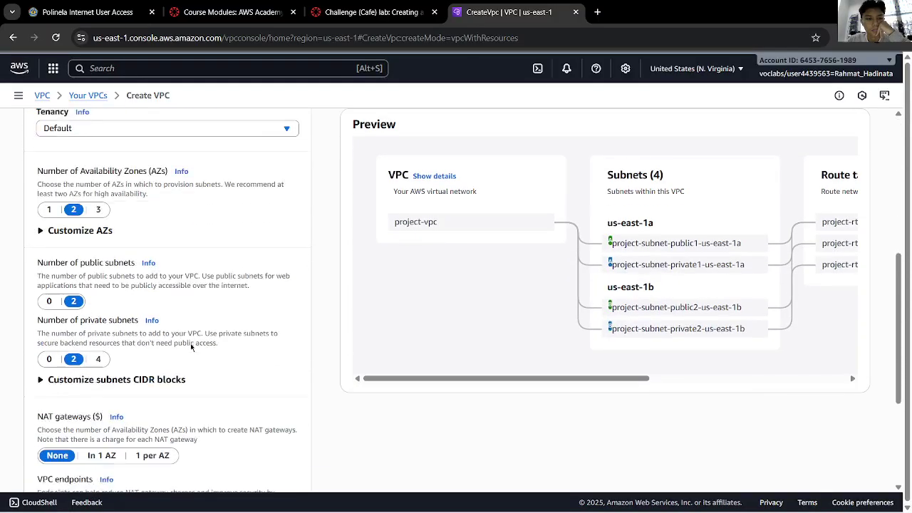
left_click(45, 220)
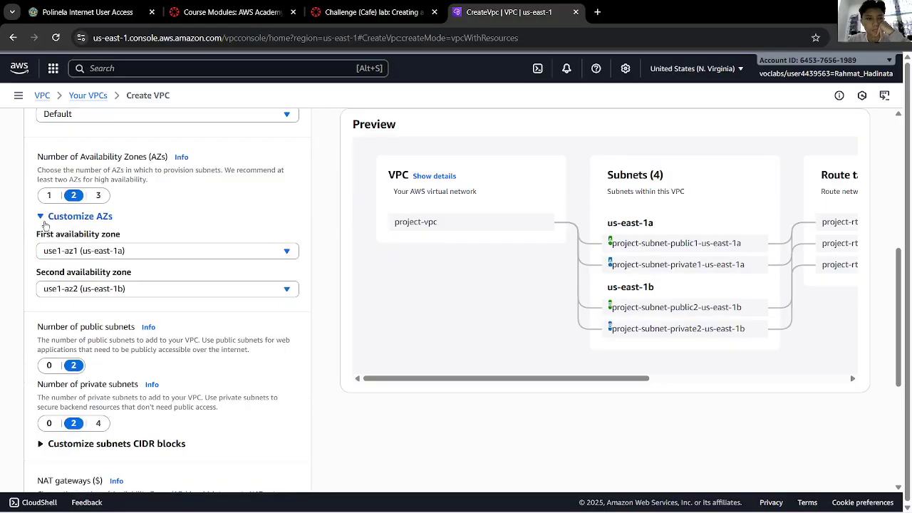
left_click(71, 216)
scroll(107, 280, "down", 3)
scroll(138, 287, "up", 3)
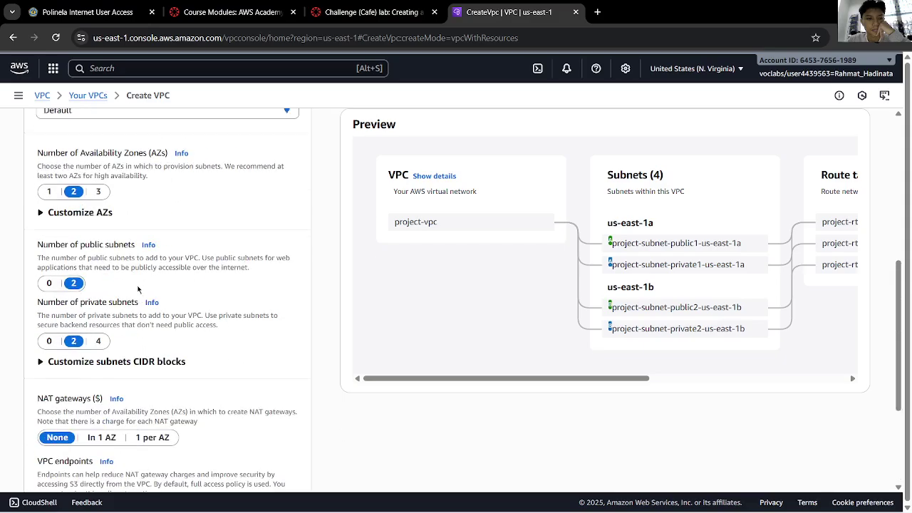
scroll(138, 287, "down", 3)
scroll(139, 287, "up", 5)
scroll(139, 287, "up", 3)
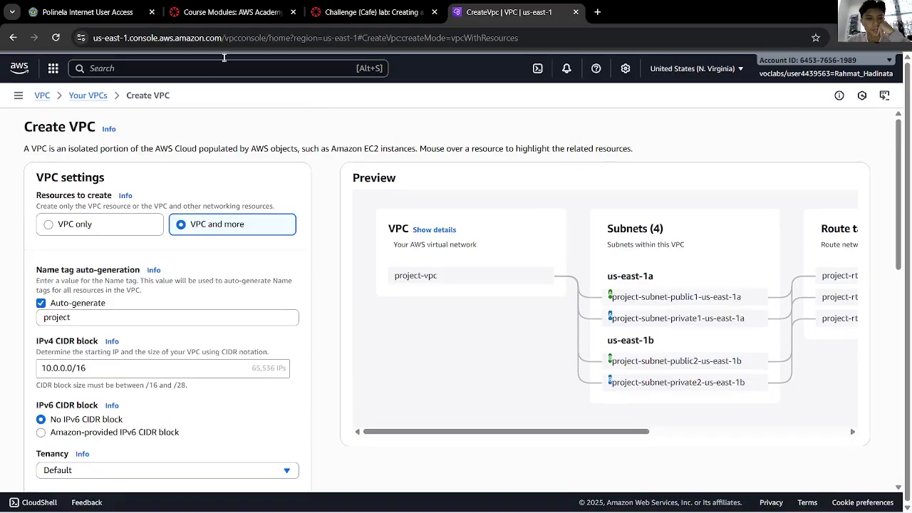
left_click(317, 18)
scroll(458, 306, "up", 1)
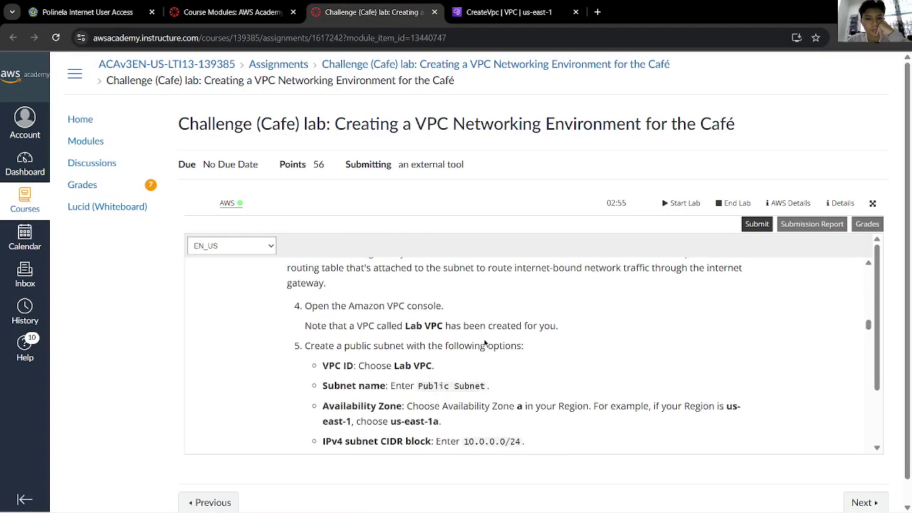
left_click(588, 499)
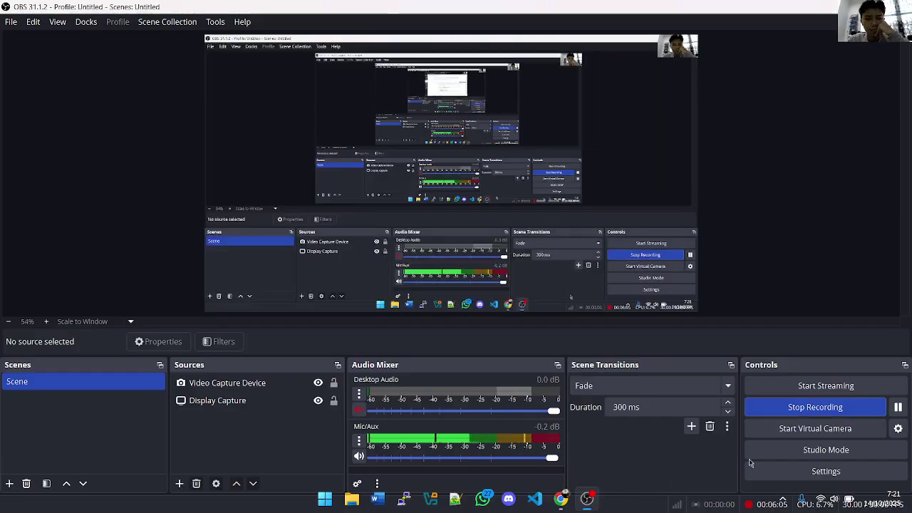
key("alt+Tab")
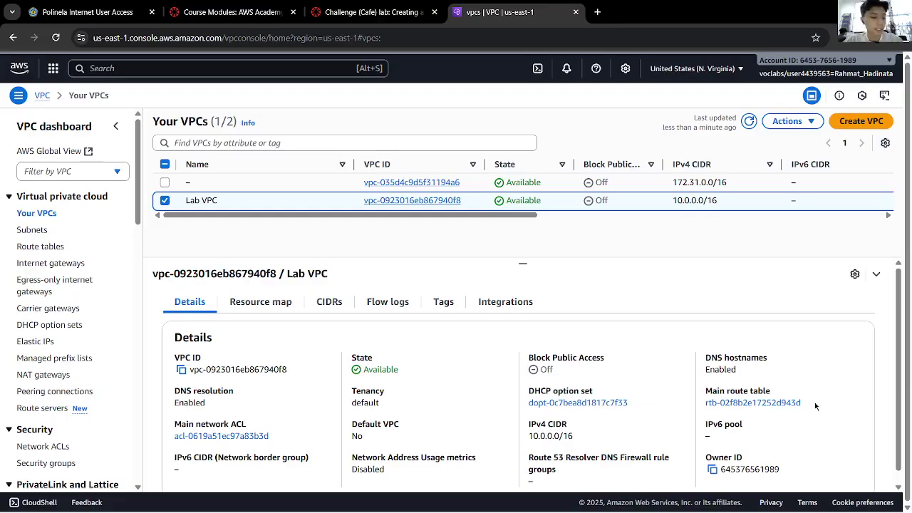
Step: Open the list of subnets in the VPC console and recheck the Task 1 options for the public subnet
left_click(38, 231)
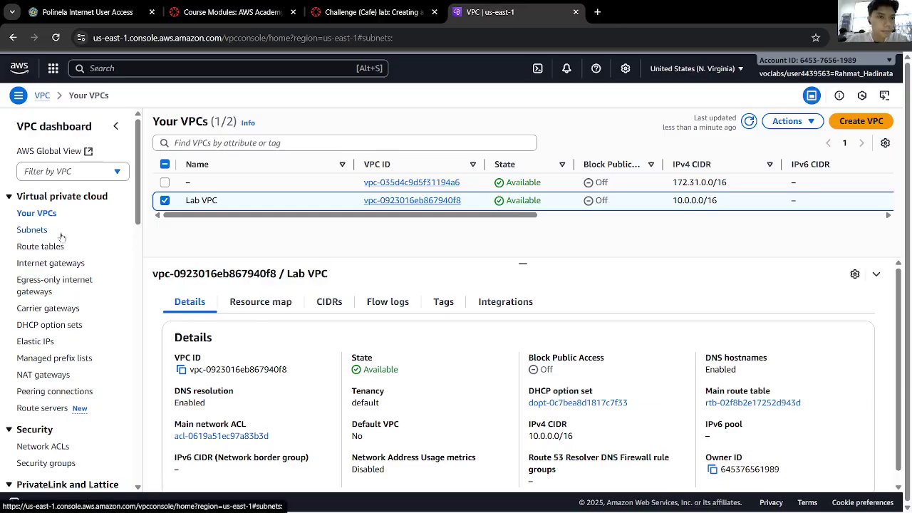
left_click(341, 6)
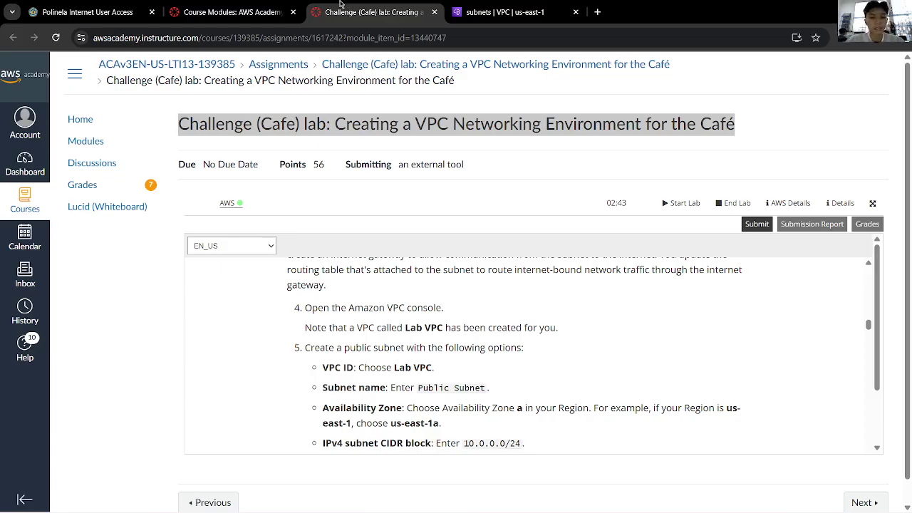
scroll(416, 340, "up", 2)
scroll(416, 338, "down", 1)
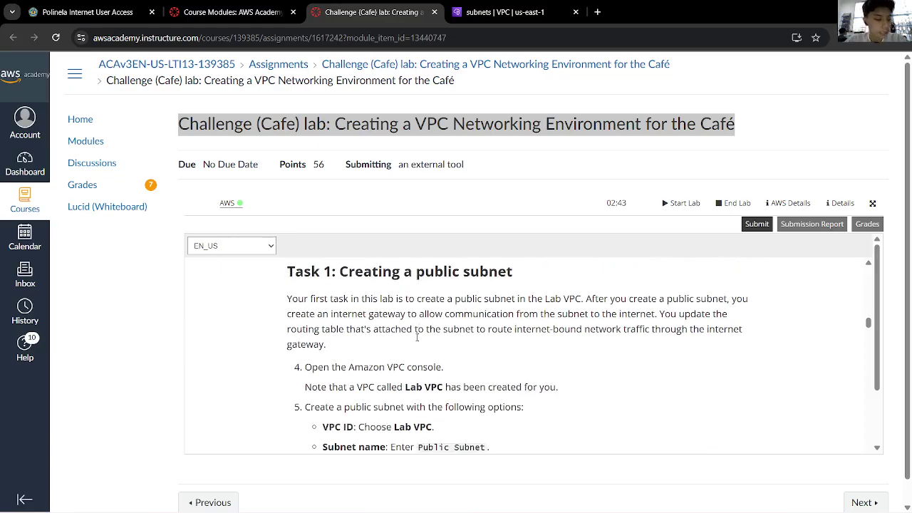
scroll(421, 335, "down", 5)
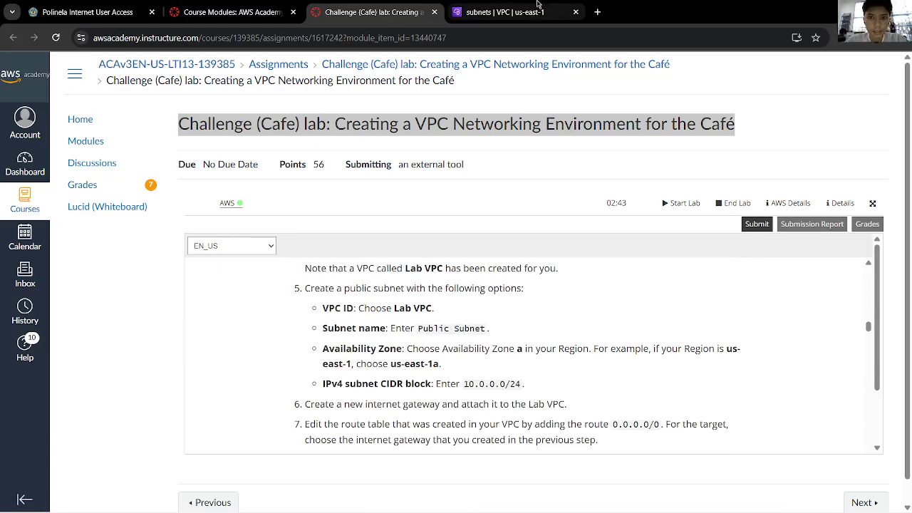
left_click(502, 12)
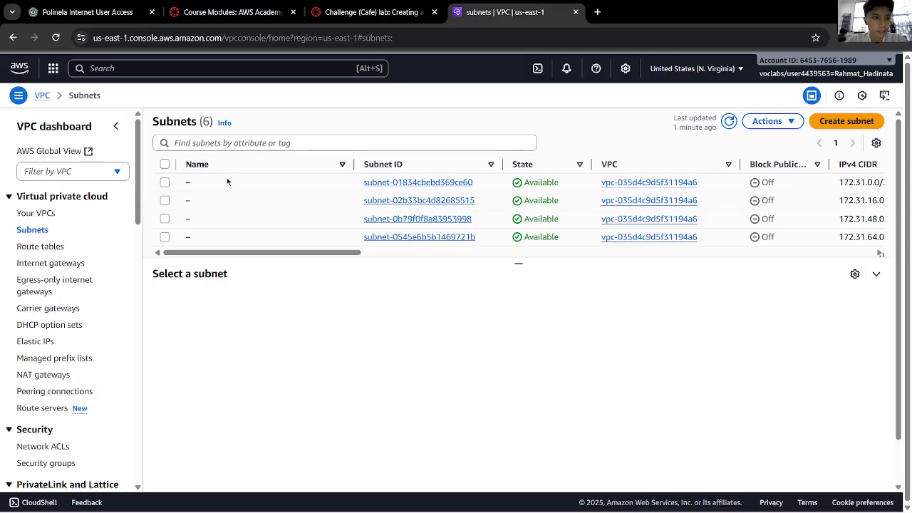
Step: Start creating a new subnet and choose Lab VPC as its VPC
left_click(845, 121)
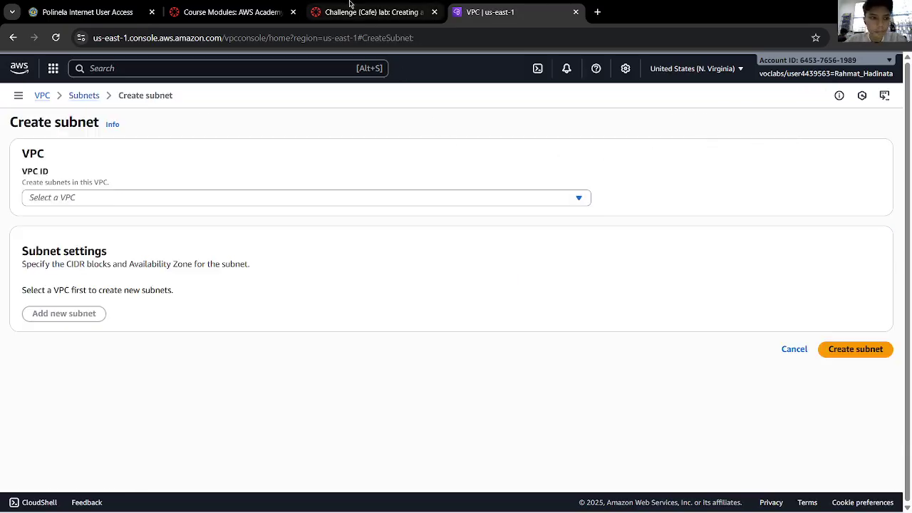
left_click(193, 199)
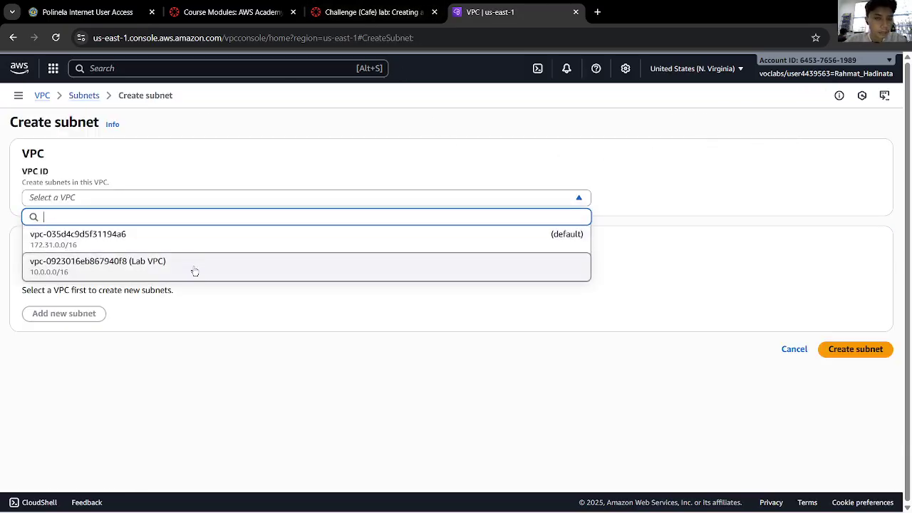
left_click(195, 269)
Step: Copy the subnet name from the lab instructions and name the new subnet Public Subnet
left_click(371, 12)
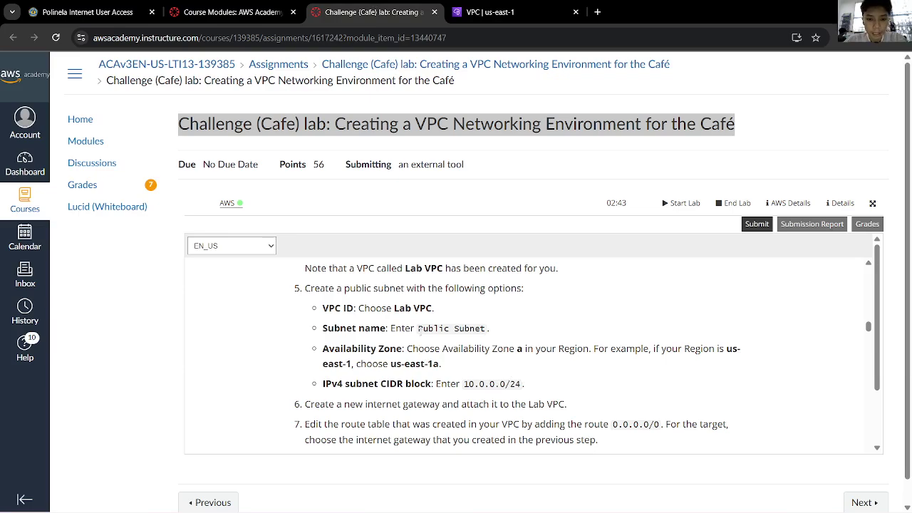
left_click_drag(419, 329, 485, 340)
key("ctrl+c")
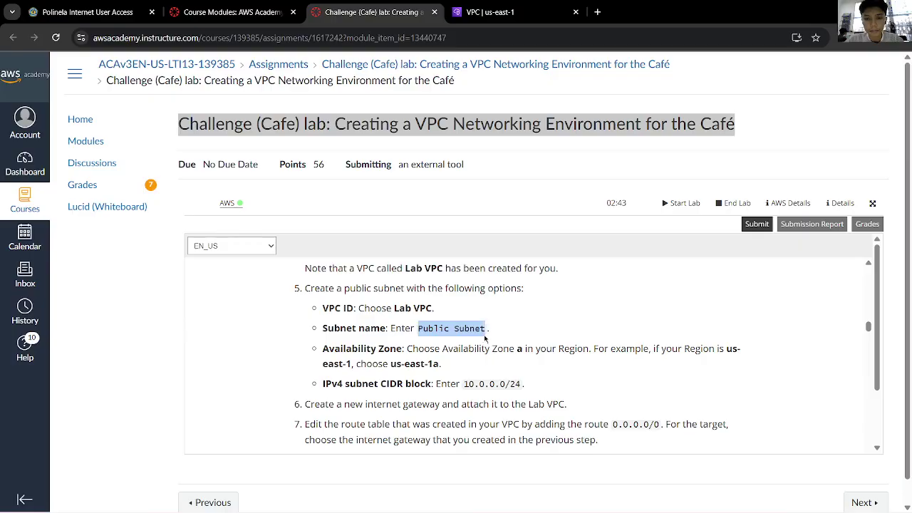
left_click(492, 12)
left_click(321, 419)
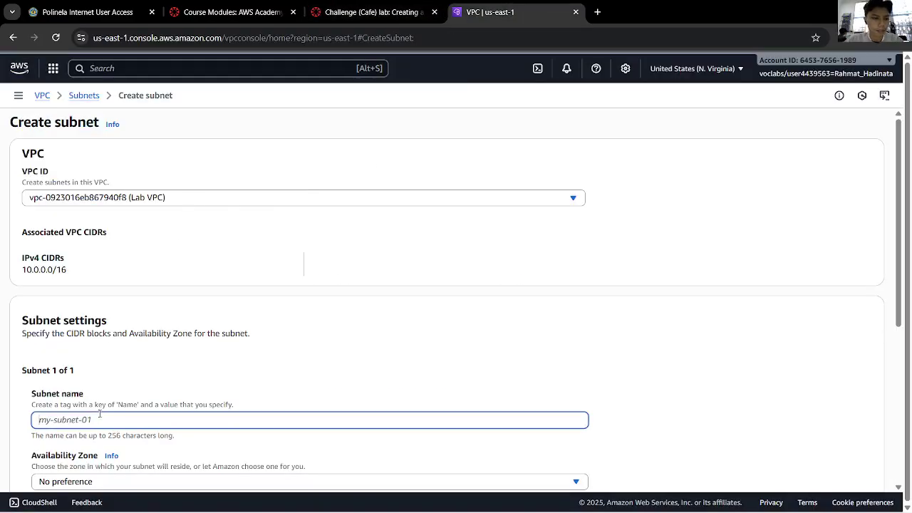
key("ctrl+v")
scroll(322, 391, "down", 3)
Step: Check the required Availability Zone in the lab instructions and set the subnet's Availability Zone to us-east-1a
left_click(378, 5)
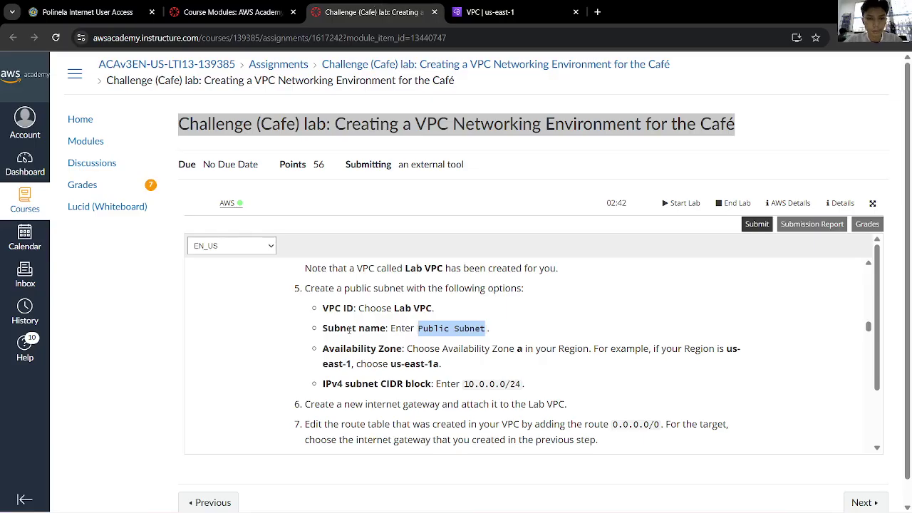
left_click(513, 345)
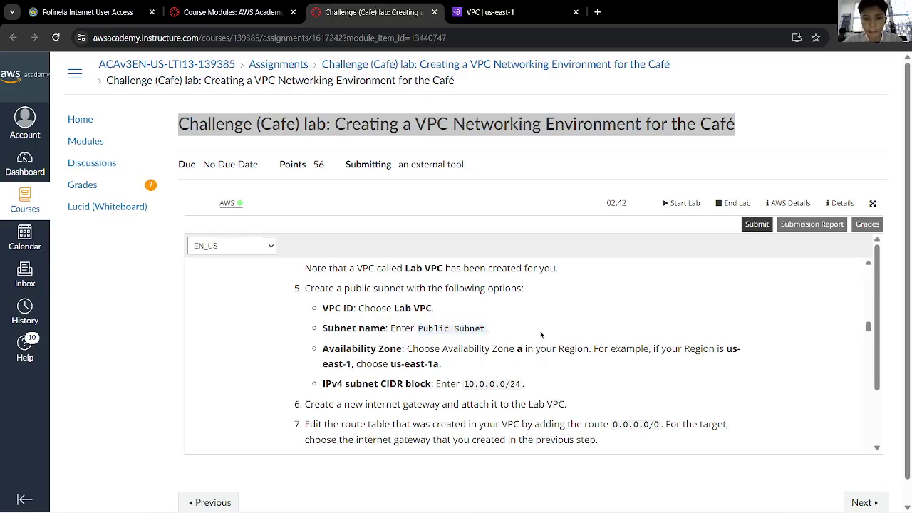
left_click(470, 9)
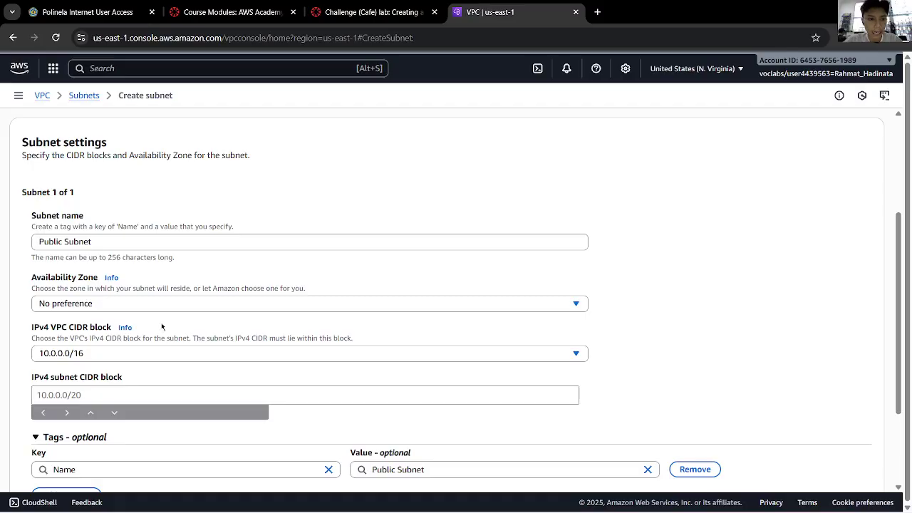
left_click(121, 306)
left_click(183, 186)
scroll(265, 403, "down", 2)
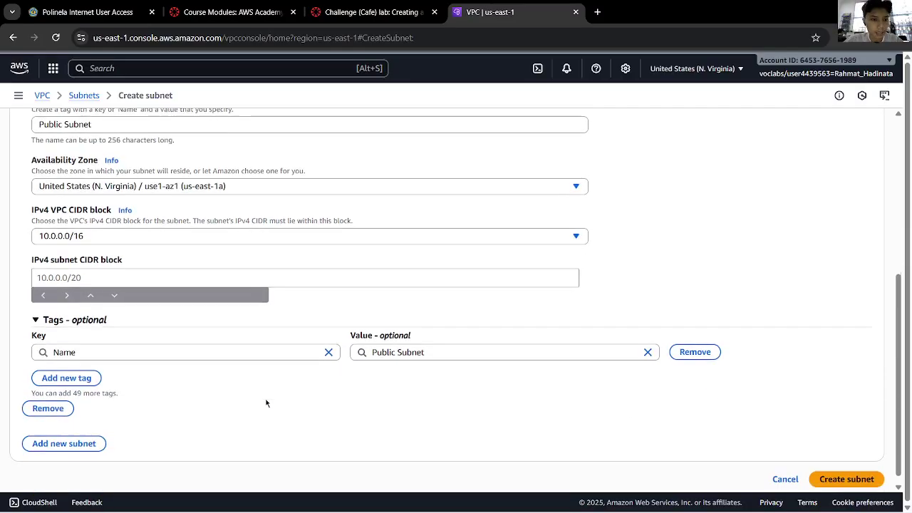
Step: Copy the IPv4 subnet CIDR block 10.0.0.0/24 from the lab instructions into the subnet settings and create the subnet
left_click(370, 12)
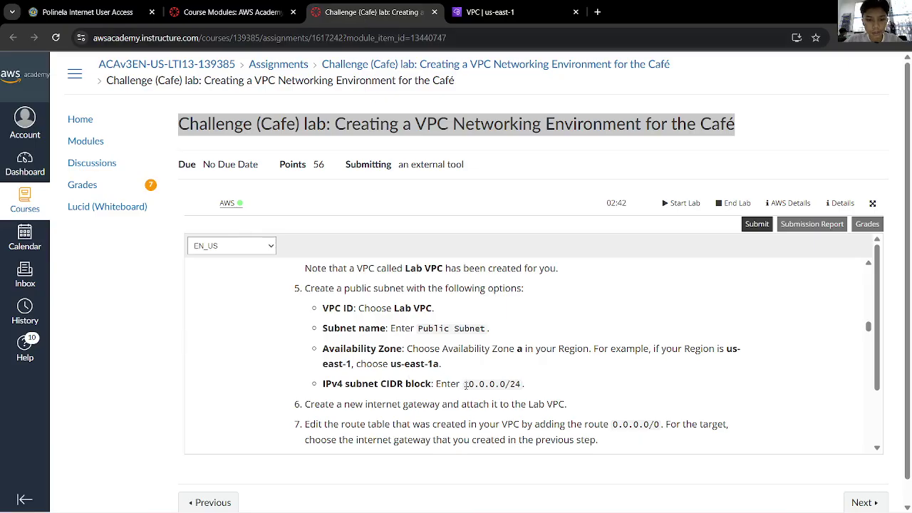
left_click_drag(464, 386, 523, 385)
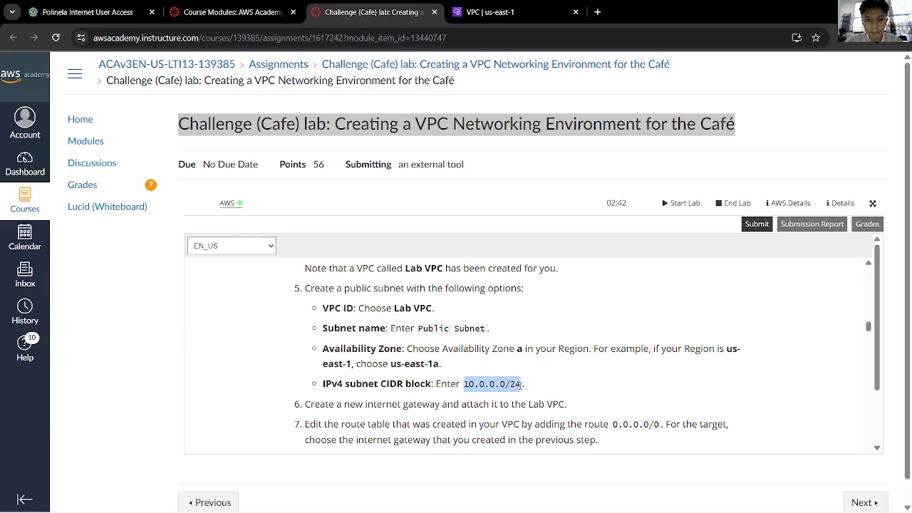
key("ctrl+c")
left_click(490, 12)
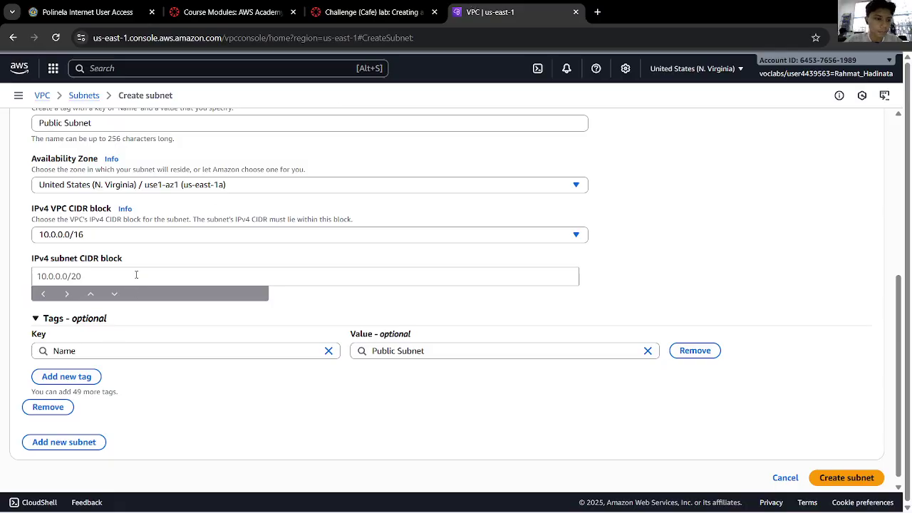
left_click(140, 278)
key("ctrl+v")
left_click(188, 310)
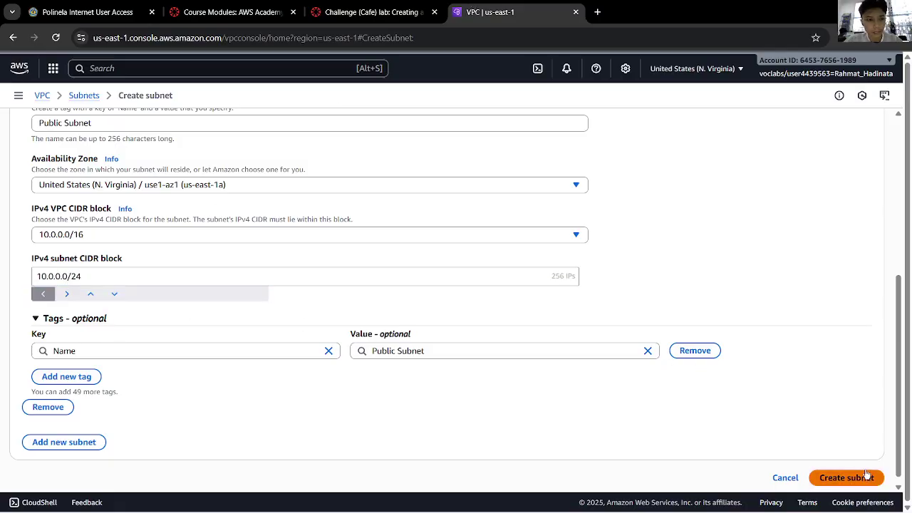
left_click(845, 478)
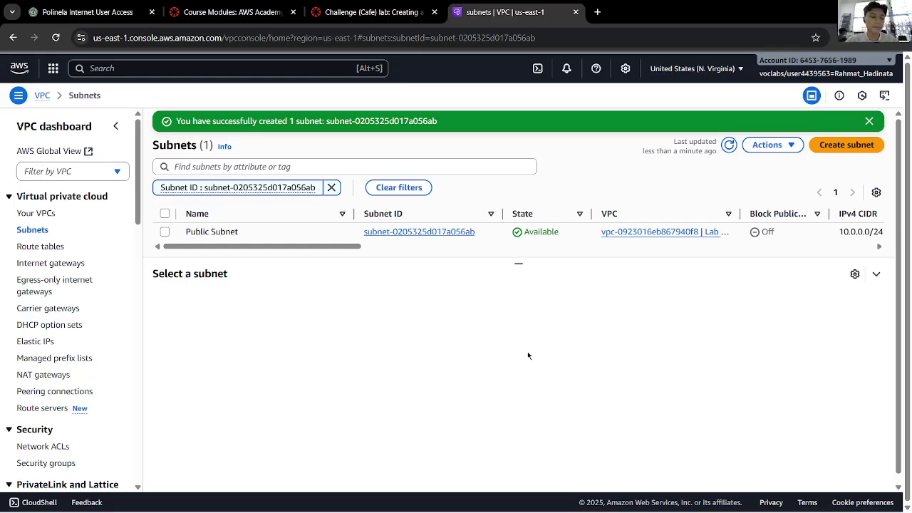
Step: Check the internet gateway requirement in the lab instructions and start creating a new internet gateway in the VPC console
left_click(370, 12)
scroll(472, 377, "down", 1)
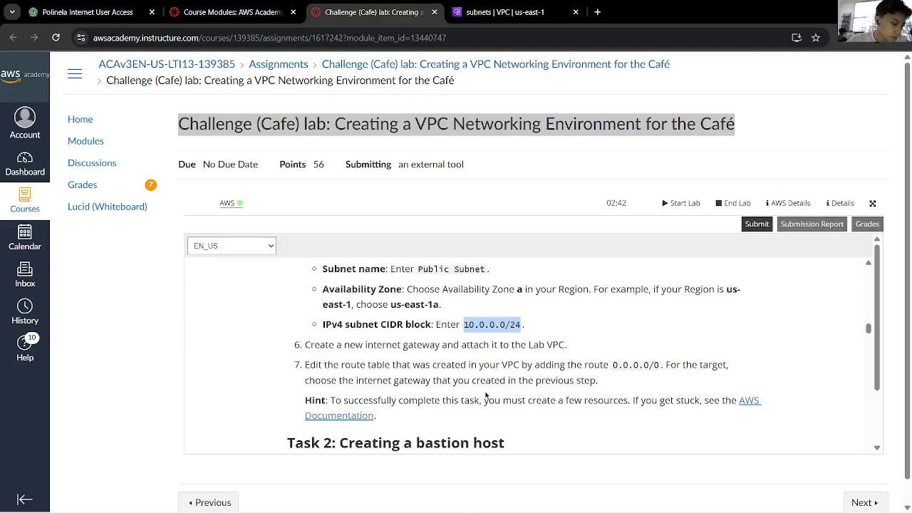
left_click(498, 12)
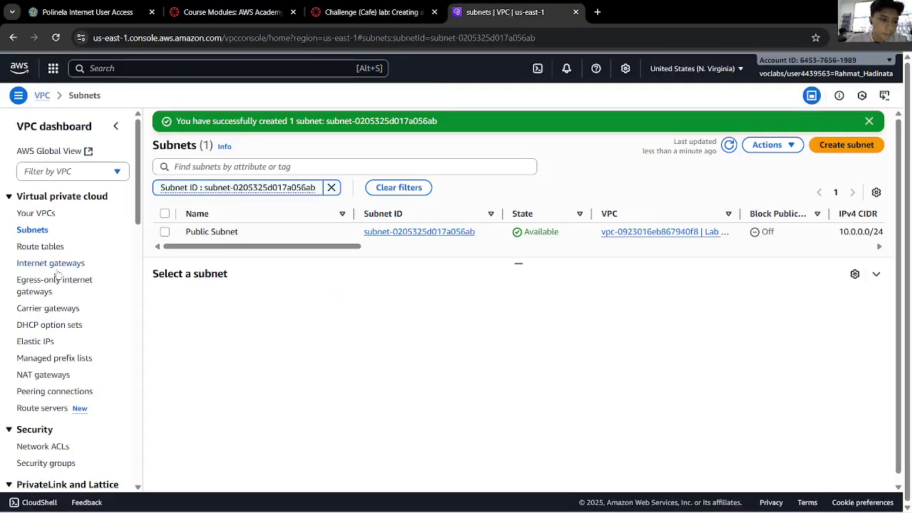
left_click(56, 263)
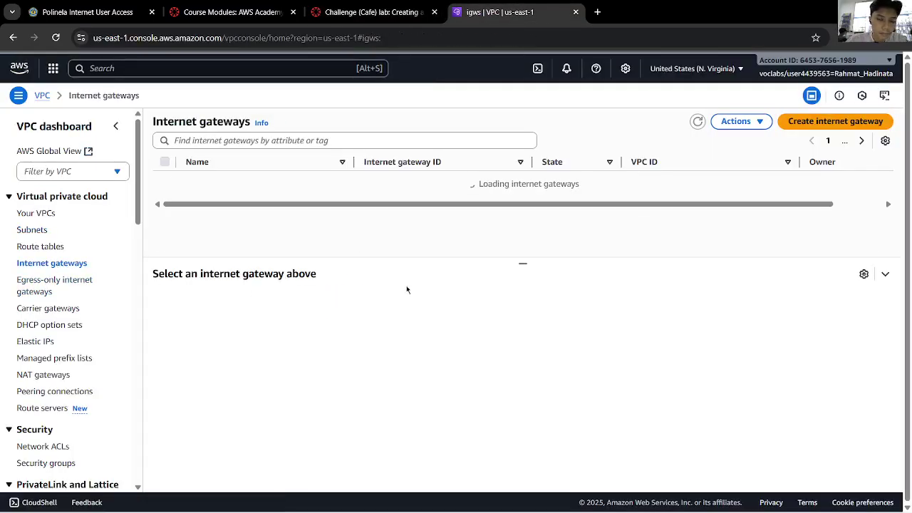
left_click_drag(522, 265, 522, 293)
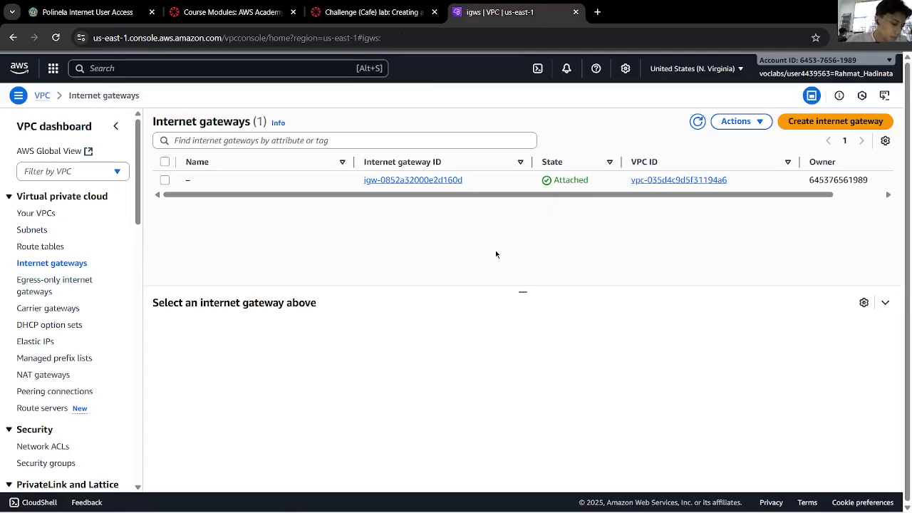
left_click(834, 122)
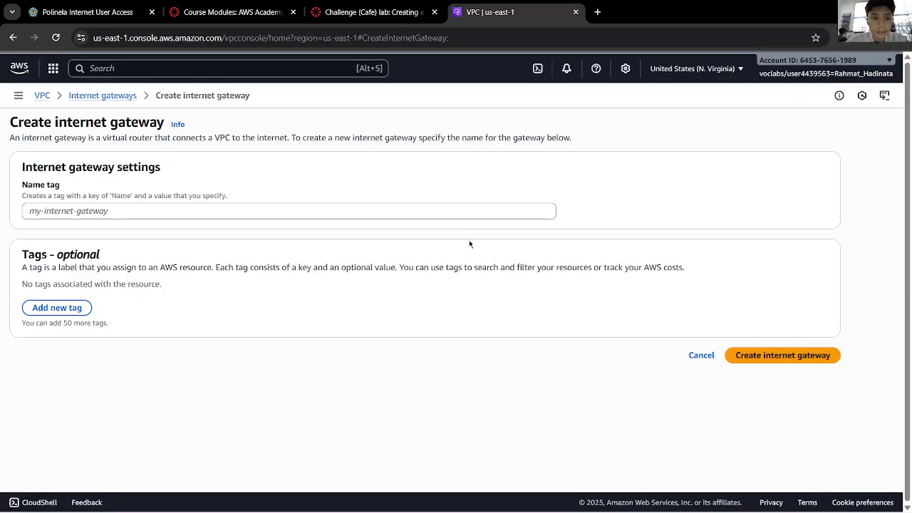
Step: Recheck the lab instructions for the gateway, name the new internet gateway lab-igw and create it
left_click(278, 216)
left_click(333, 6)
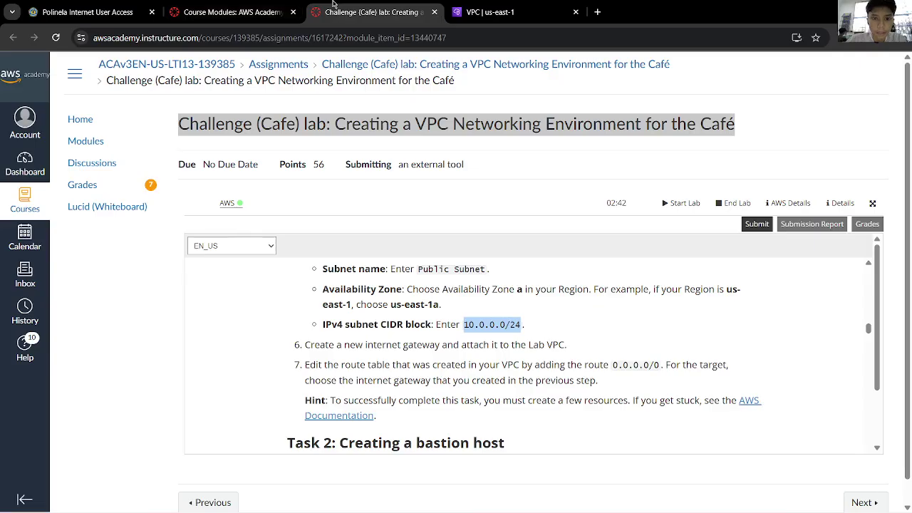
left_click(558, 376)
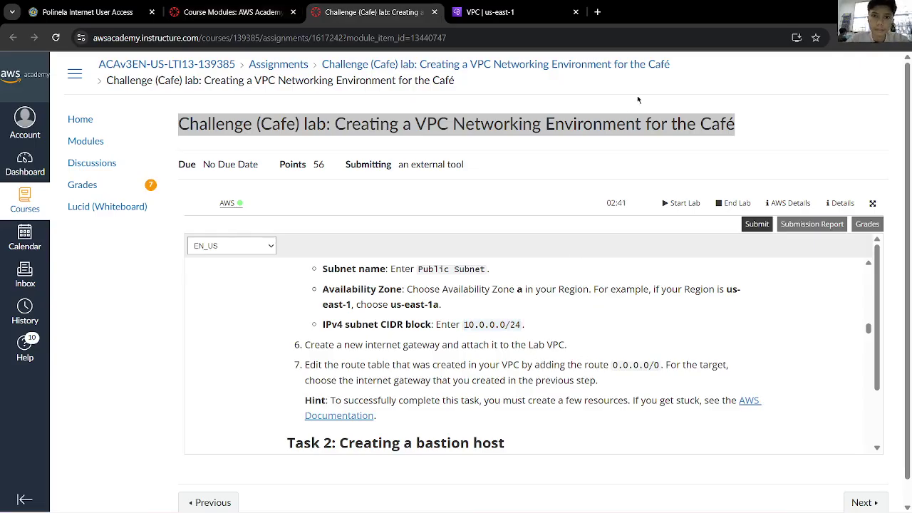
left_click(512, 13)
type("lab-igw")
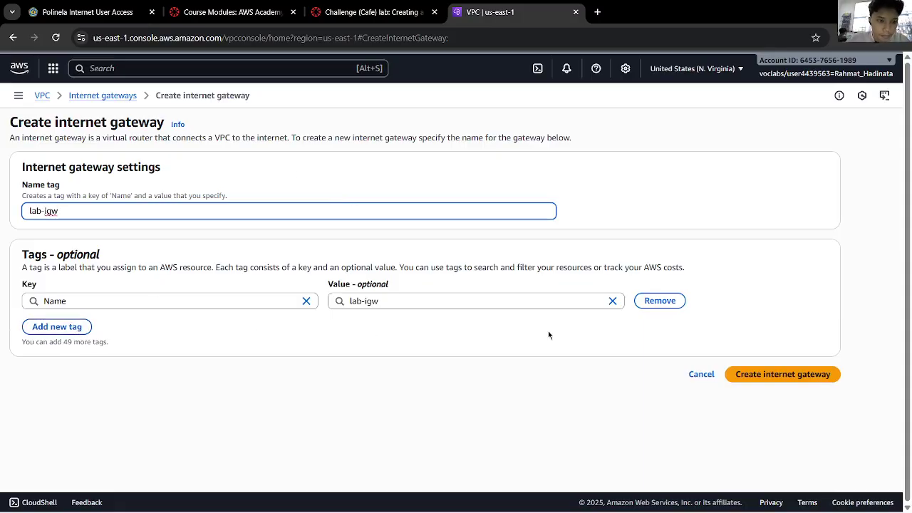
left_click(745, 374)
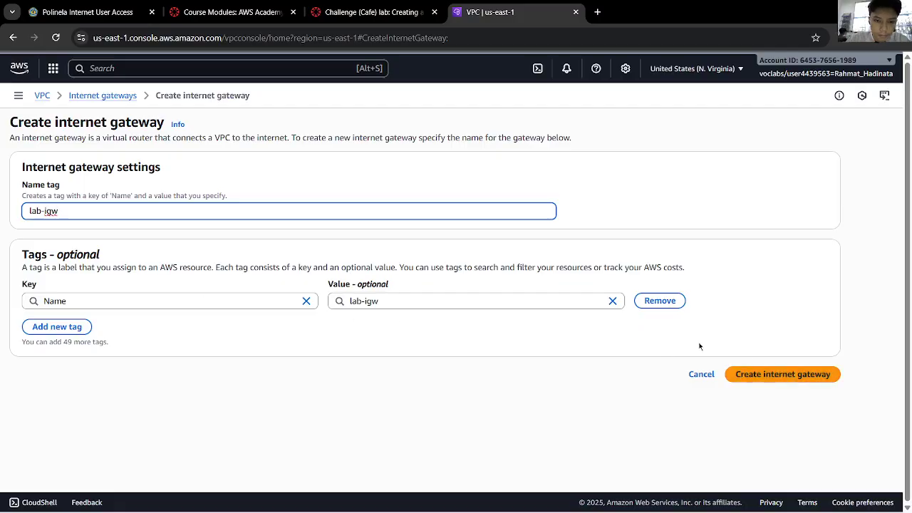
left_click(774, 373)
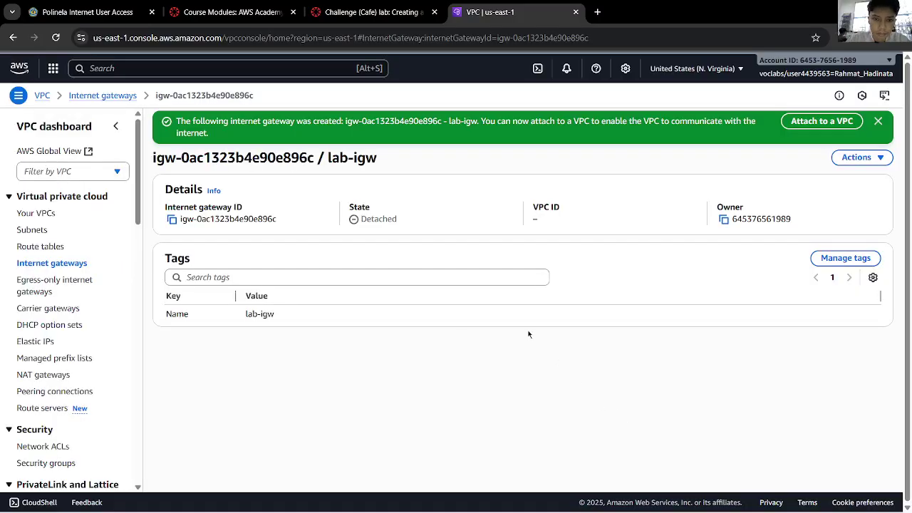
left_click(878, 121)
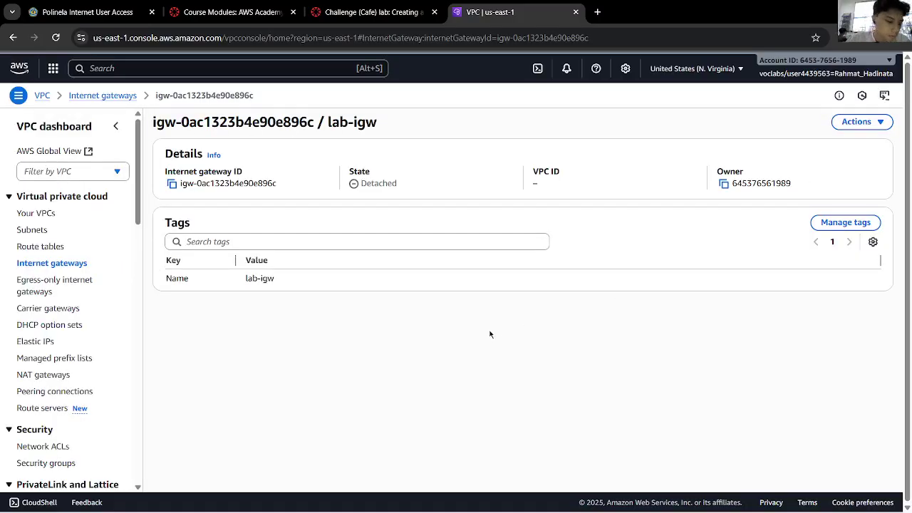
Step: Reread the gateway attachment requirement in the lab instructions and look through the internet gateway, route table and subnet lists
left_click(341, 10)
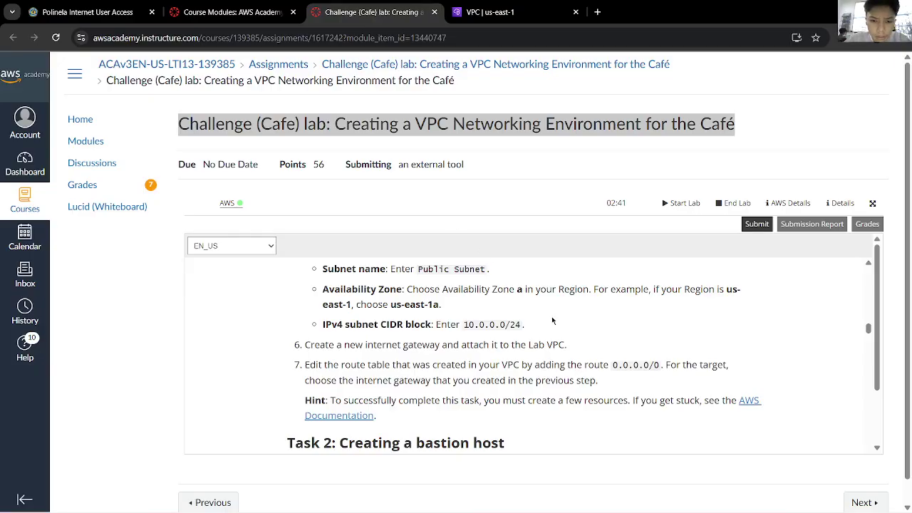
key("ctrl+Tab")
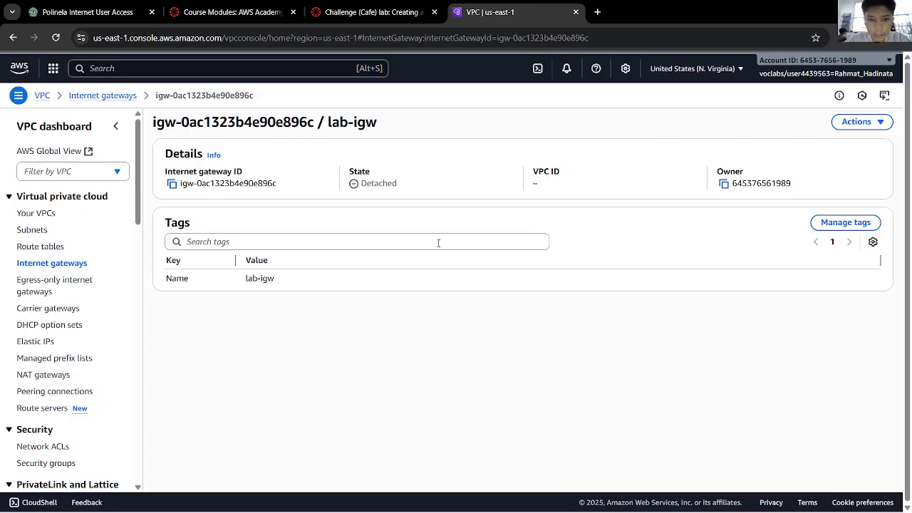
left_click(62, 262)
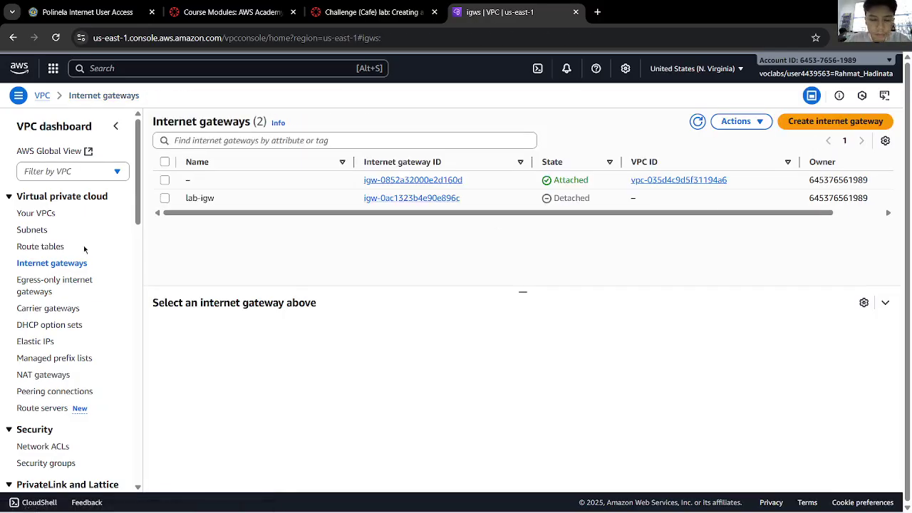
left_click(38, 246)
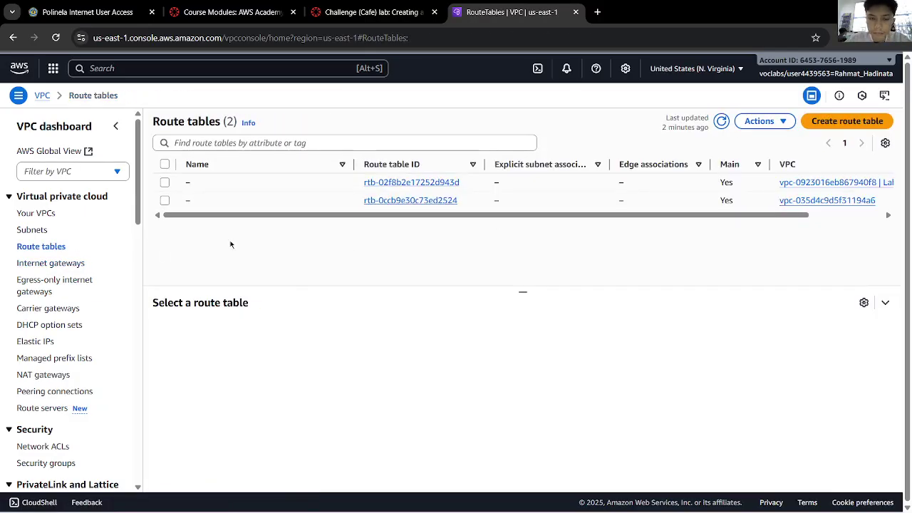
left_click(37, 232)
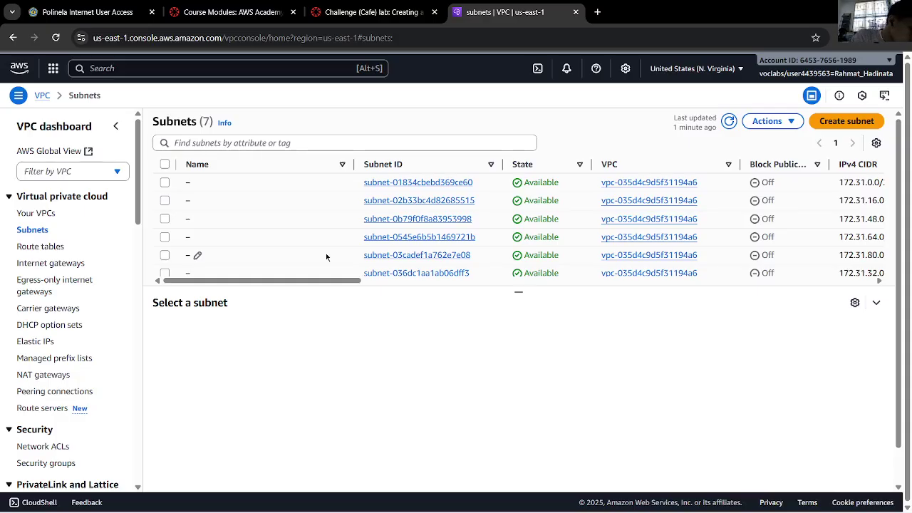
Step: Attach the lab-igw internet gateway to Lab VPC
left_click(60, 263)
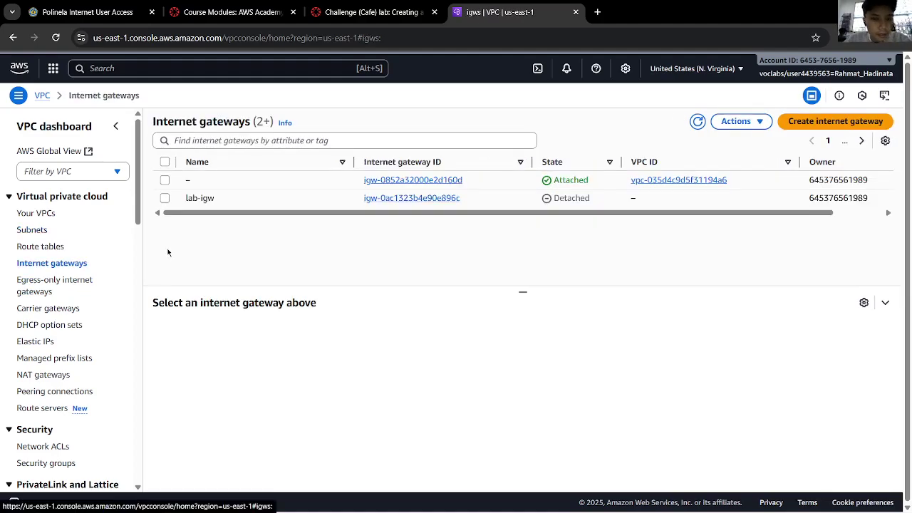
left_click(164, 199)
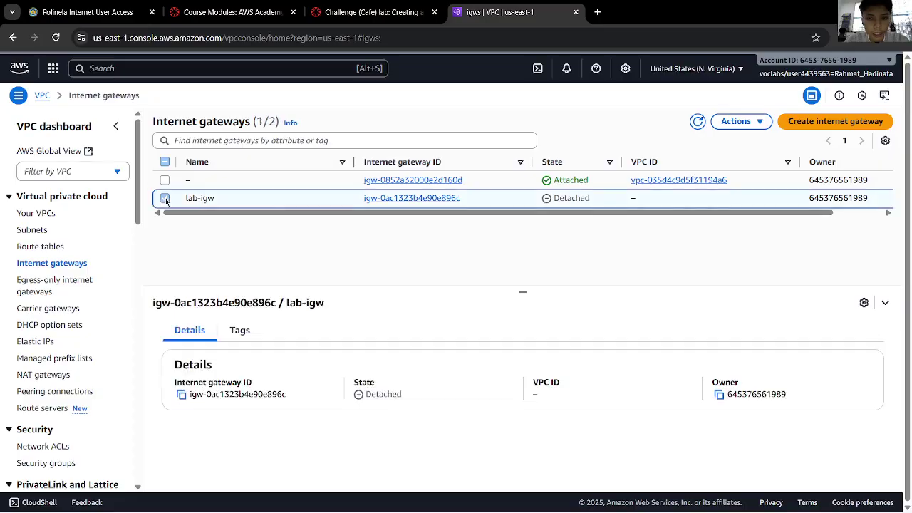
left_click(739, 121)
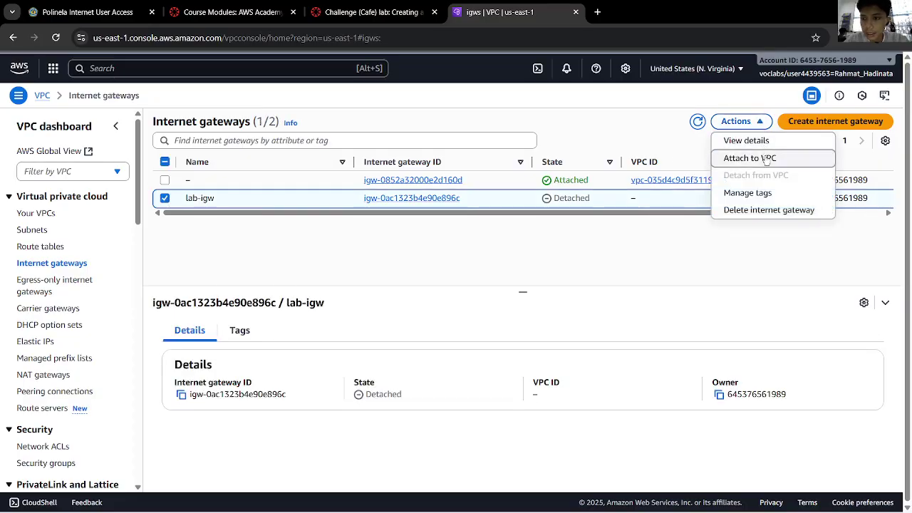
left_click(767, 158)
left_click(326, 208)
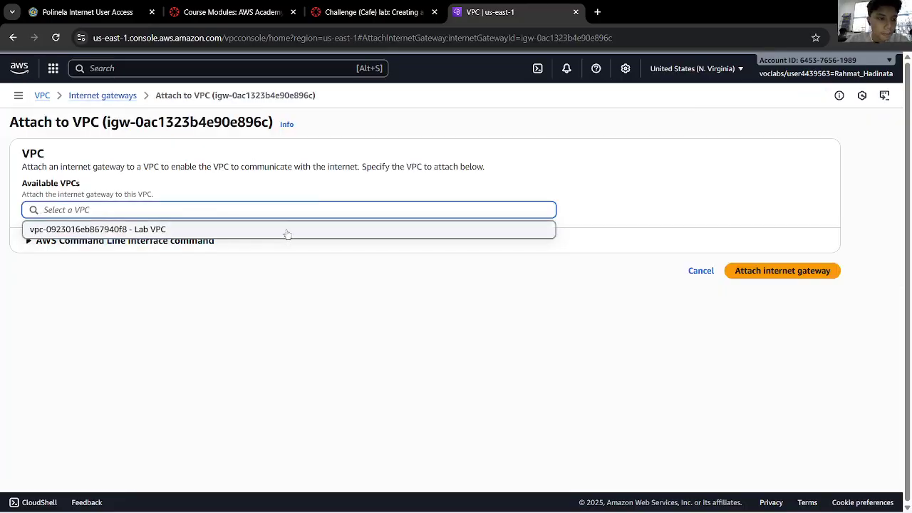
left_click(287, 229)
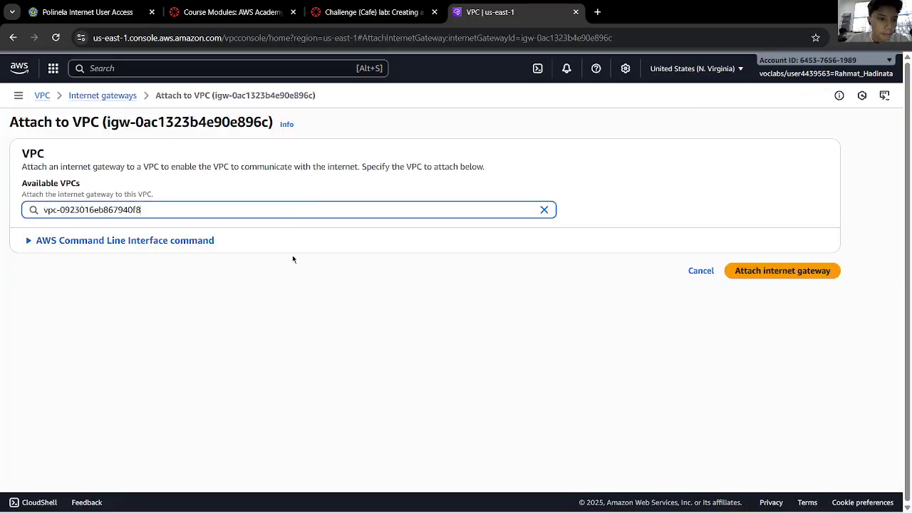
left_click(781, 272)
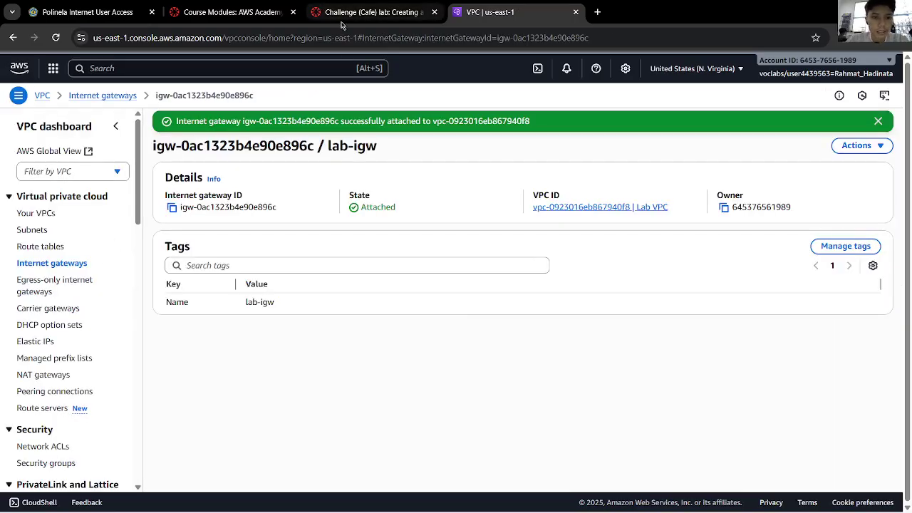
Step: Read the route requirement in the lab instructions and examine the route table list to identify the one belonging to Lab VPC
left_click(372, 7)
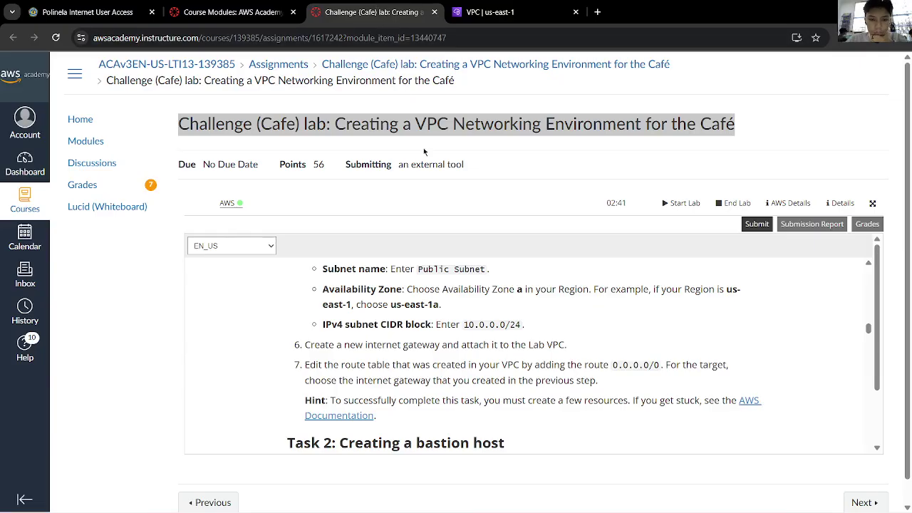
left_click(489, 12)
left_click(39, 248)
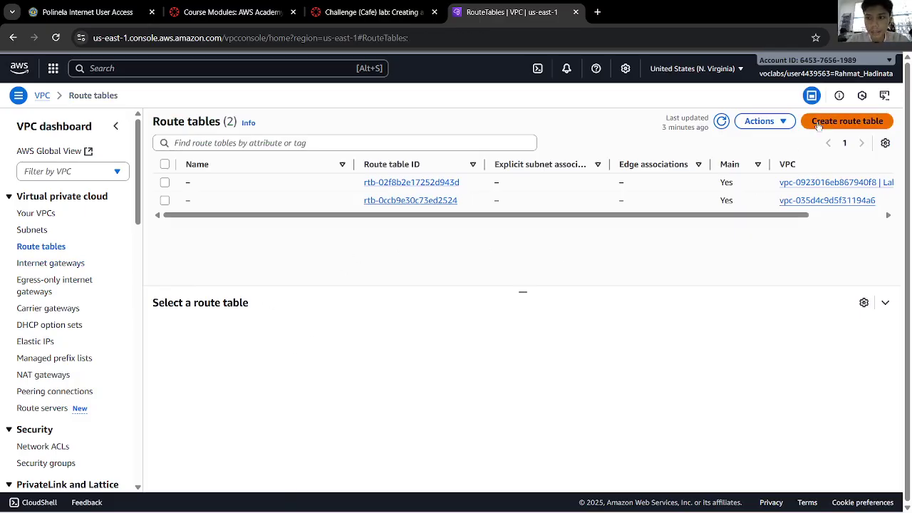
left_click_drag(640, 216, 714, 216)
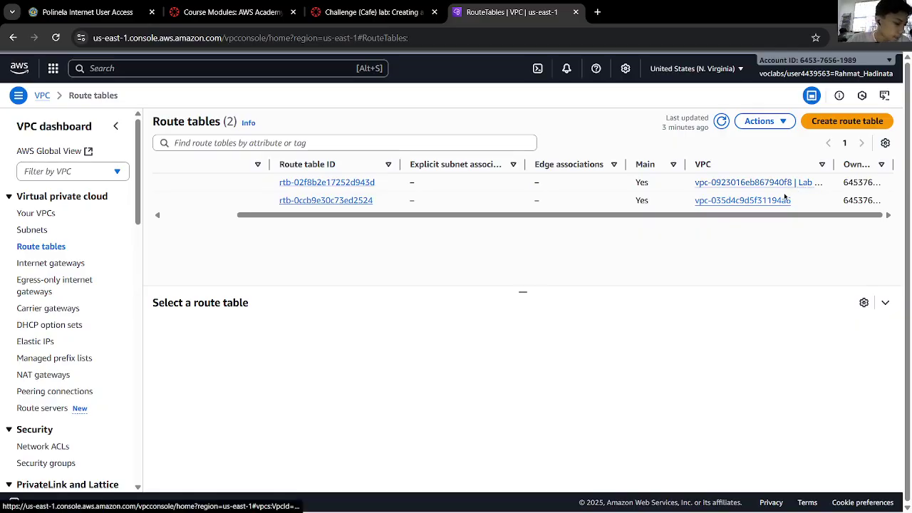
left_click_drag(516, 216, 407, 211)
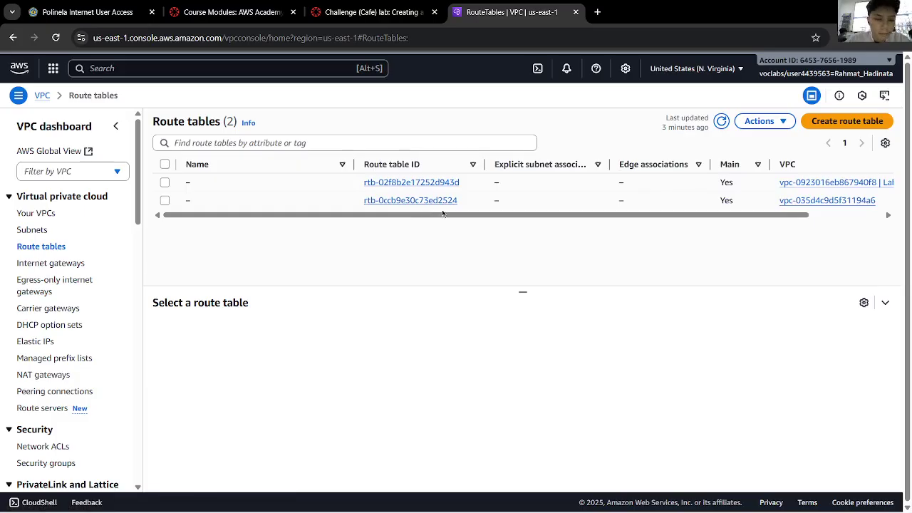
mouse_move(458, 216)
left_mouse_down()
mouse_move(471, 215)
mouse_move(468, 226)
left_mouse_up()
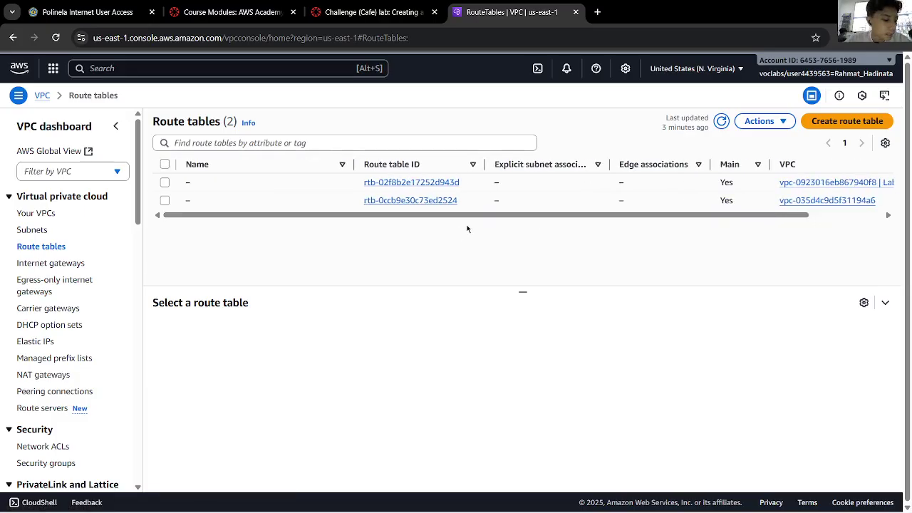
left_click(380, 6)
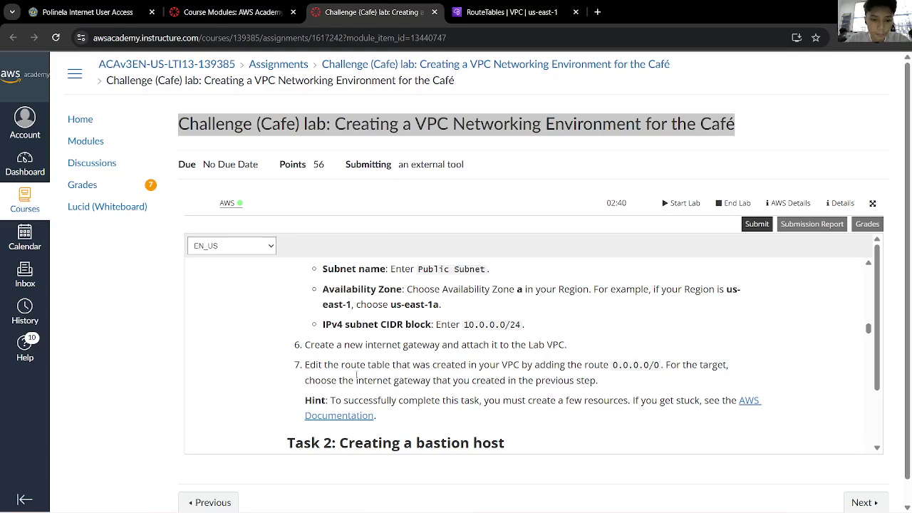
left_click(506, 12)
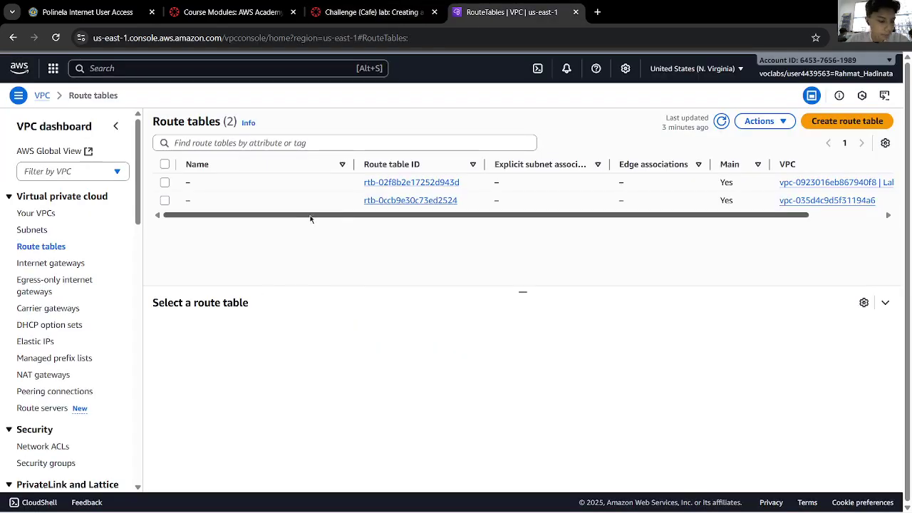
left_click_drag(361, 214, 285, 214)
Step: Add a 0.0.0.0/0 route targeting the lab-igw internet gateway to Lab VPC's route table and save the changes
left_click(164, 182)
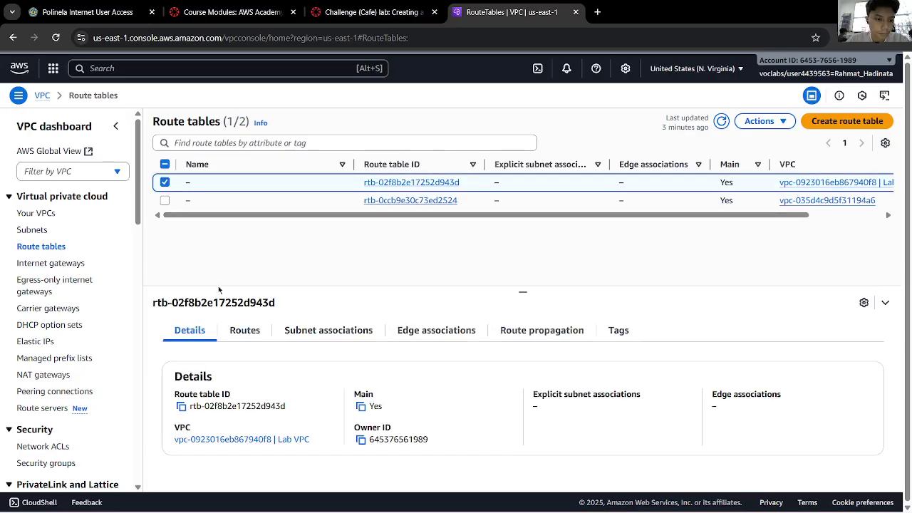
left_click(255, 329)
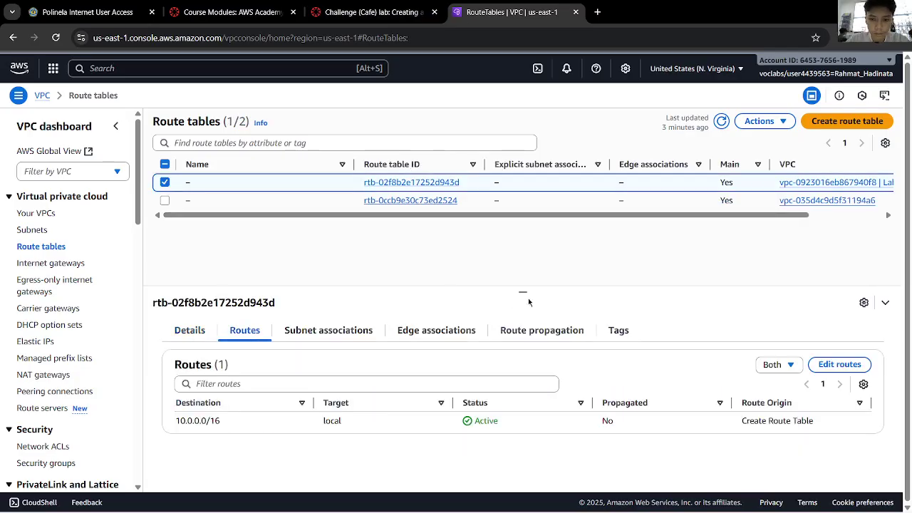
left_click(833, 367)
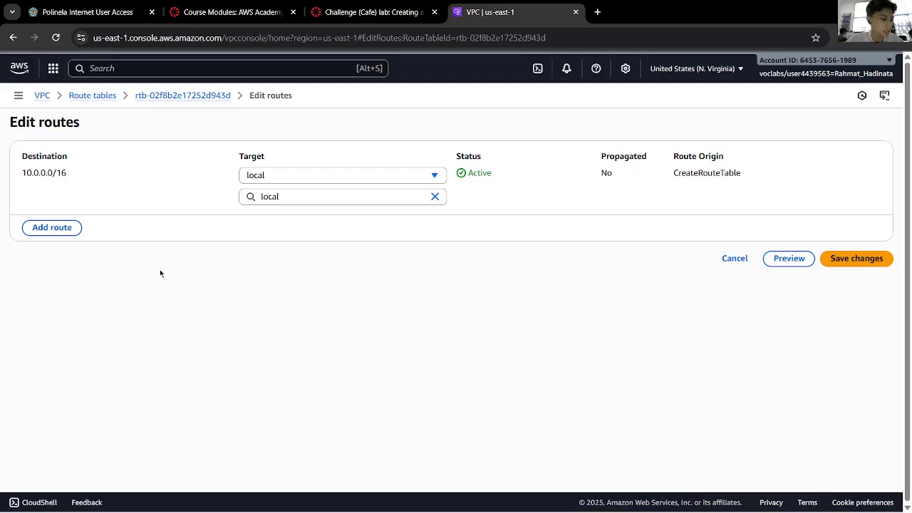
left_click(78, 229)
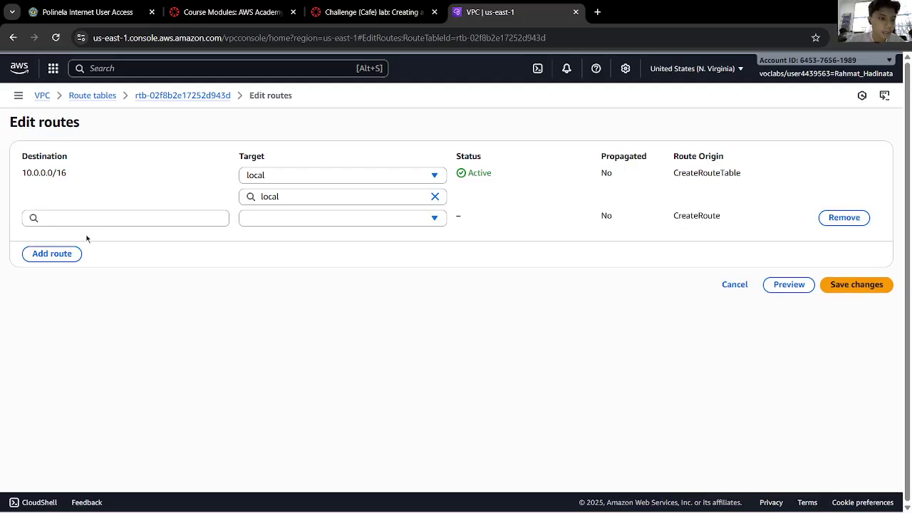
left_click(96, 217)
left_click(106, 238)
left_click(303, 221)
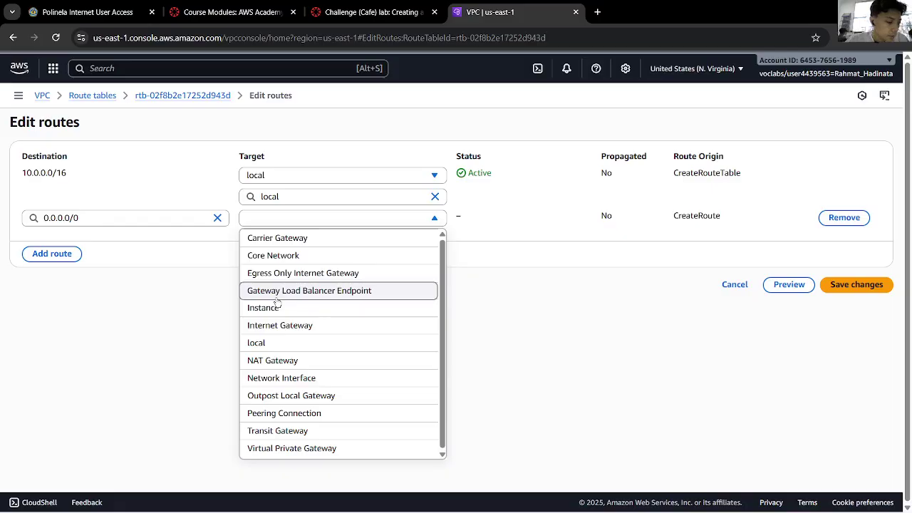
left_click(292, 324)
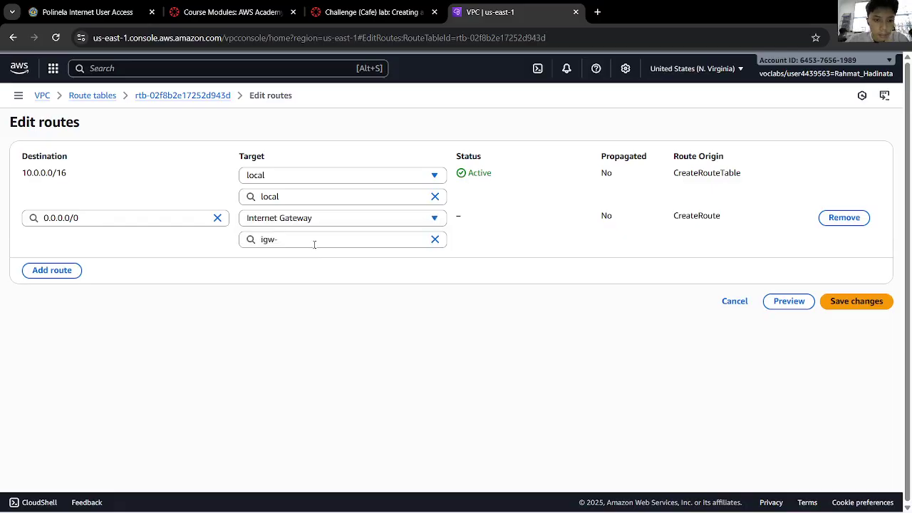
left_click(311, 277)
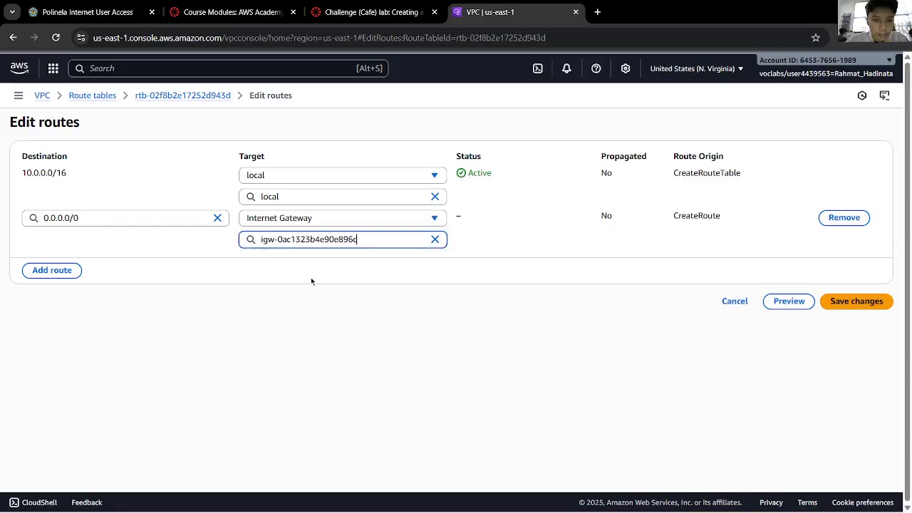
left_click(859, 301)
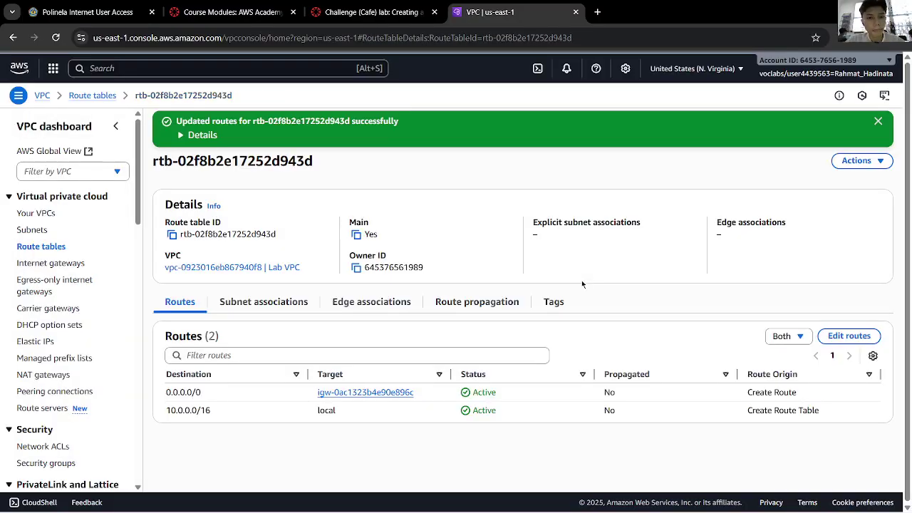
Step: Read the Task 2 bastion host requirements in the lab instructions and open the EC2 console
left_click(338, 12)
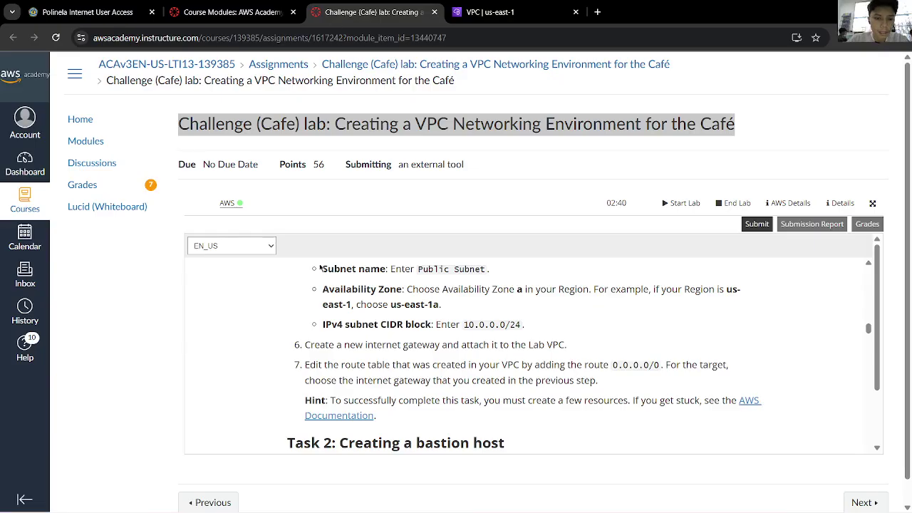
scroll(381, 433, "down", 1)
scroll(413, 413, "up", 1)
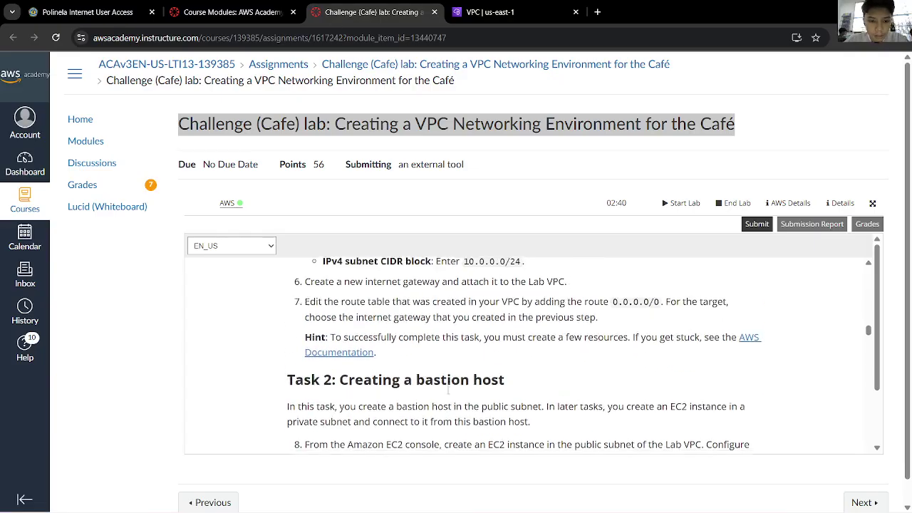
scroll(444, 390, "down", 2)
scroll(448, 388, "down", 2)
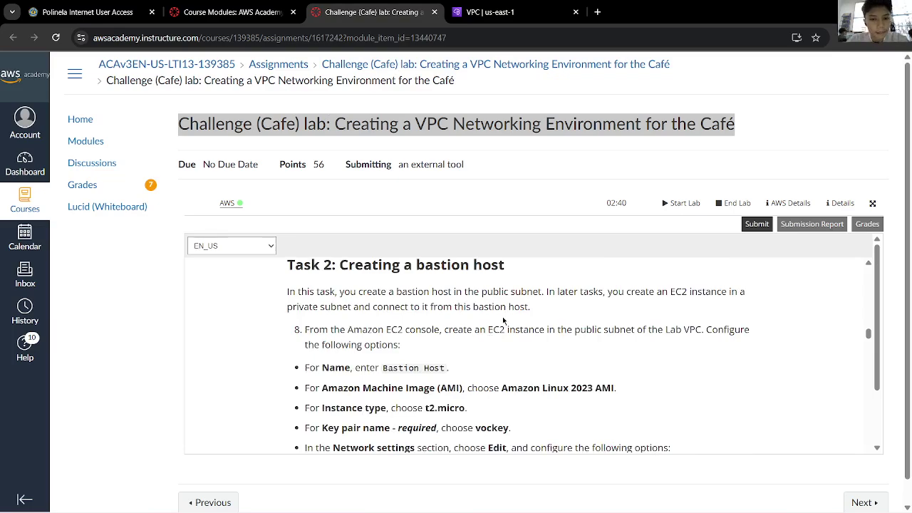
left_click(494, 14)
left_click(233, 70)
type("ec2")
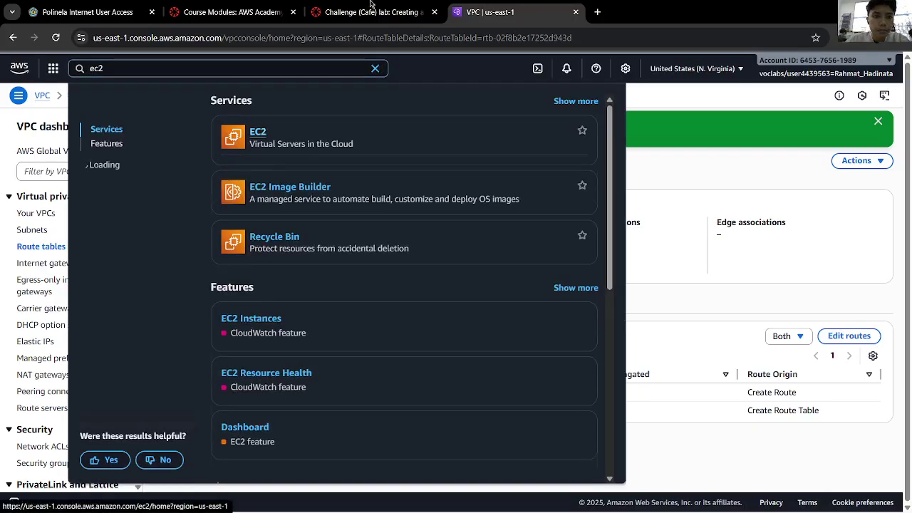
left_click(238, 133)
Step: Copy the instance name from the lab instructions and start launching a new EC2 instance named Bastion Host
key("ctrl+shift+Tab")
scroll(453, 352, "down", 1)
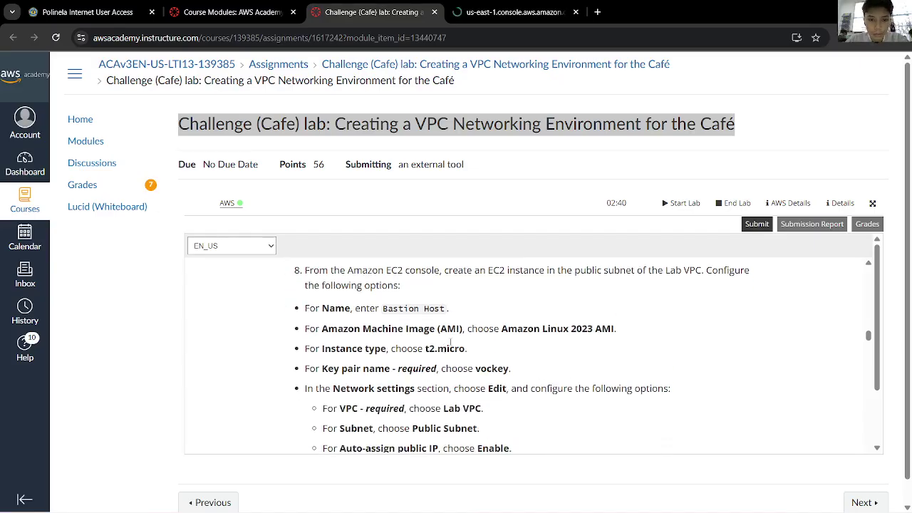
left_click(500, 10)
left_click(369, 12)
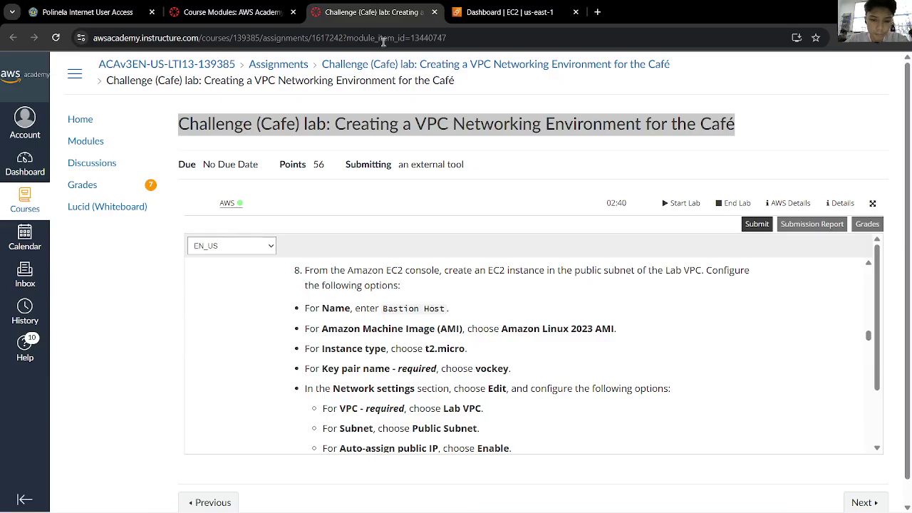
scroll(511, 324, "down", 1)
scroll(511, 324, "up", 1)
left_click_drag(384, 309, 443, 312)
key("ctrl+c")
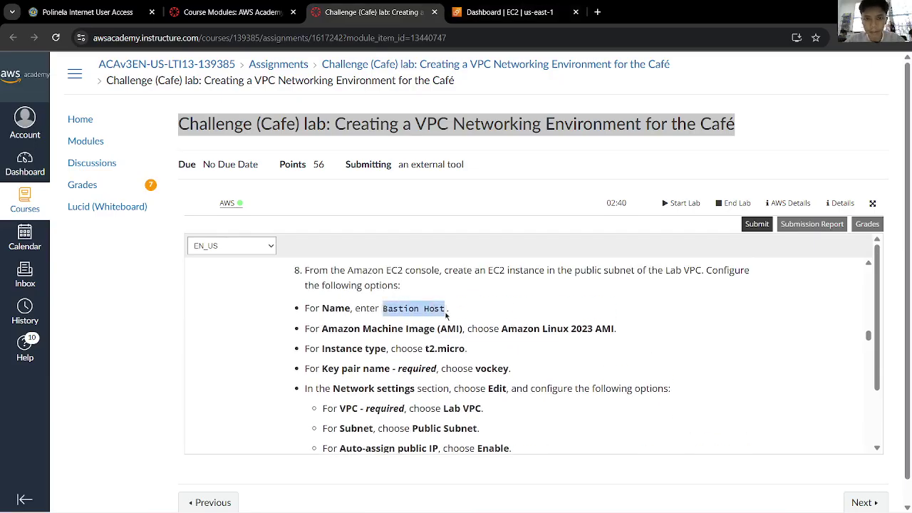
left_click(509, 12)
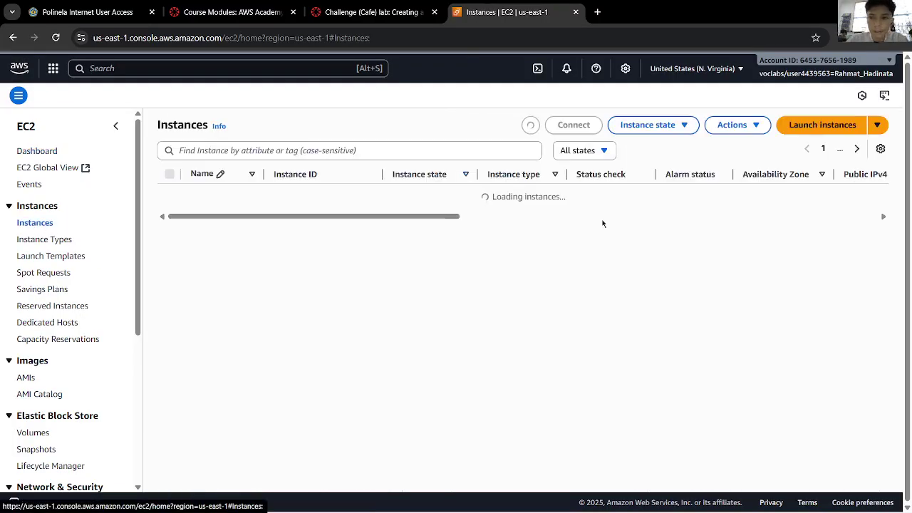
left_click(826, 126)
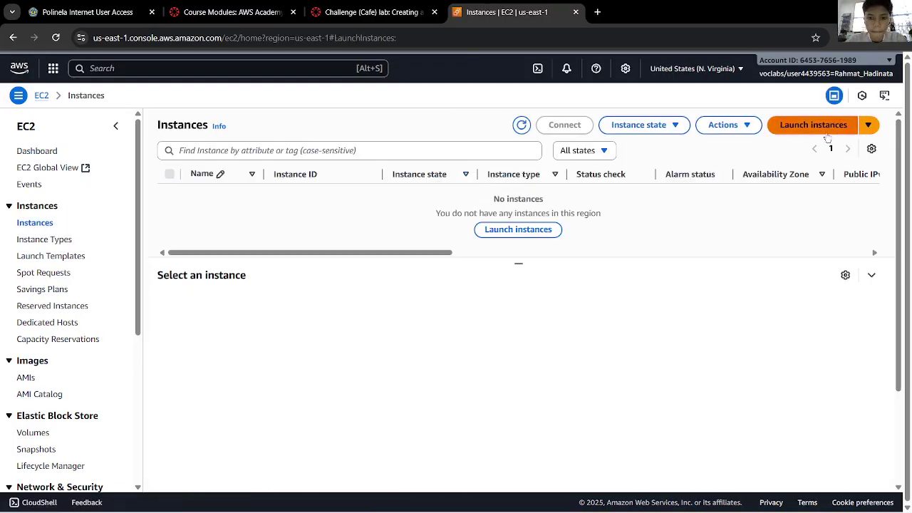
left_click(230, 209)
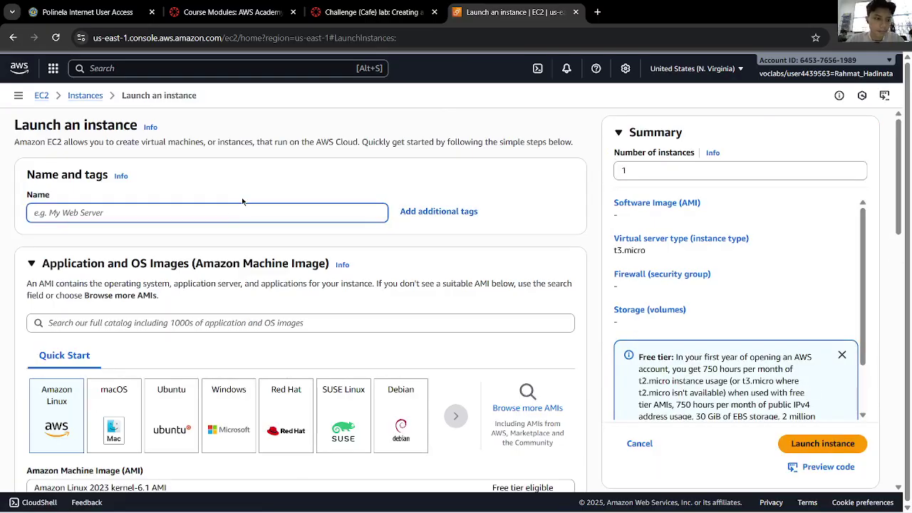
key("ctrl+v")
Step: Check the machine image selected for the new instance against the AMI requirement in the lab instructions
left_click(370, 12)
left_click(516, 317)
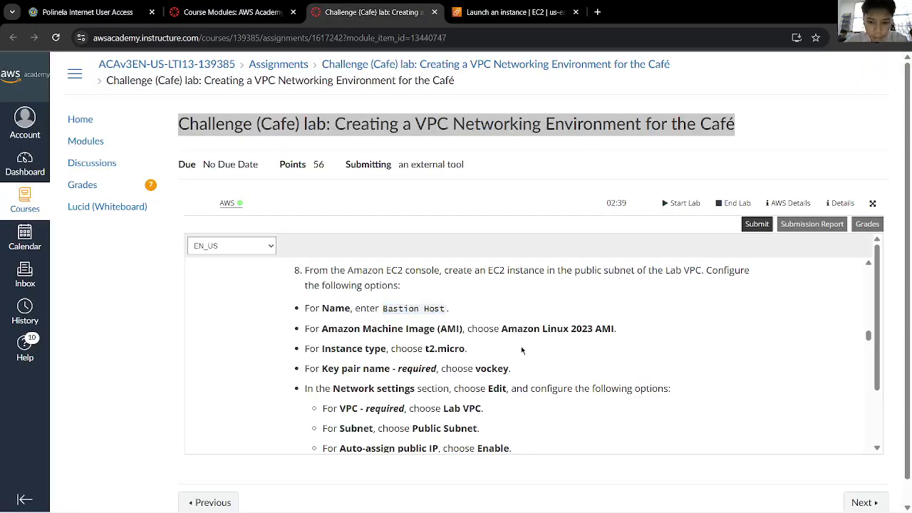
left_click(513, 12)
scroll(251, 397, "down", 1)
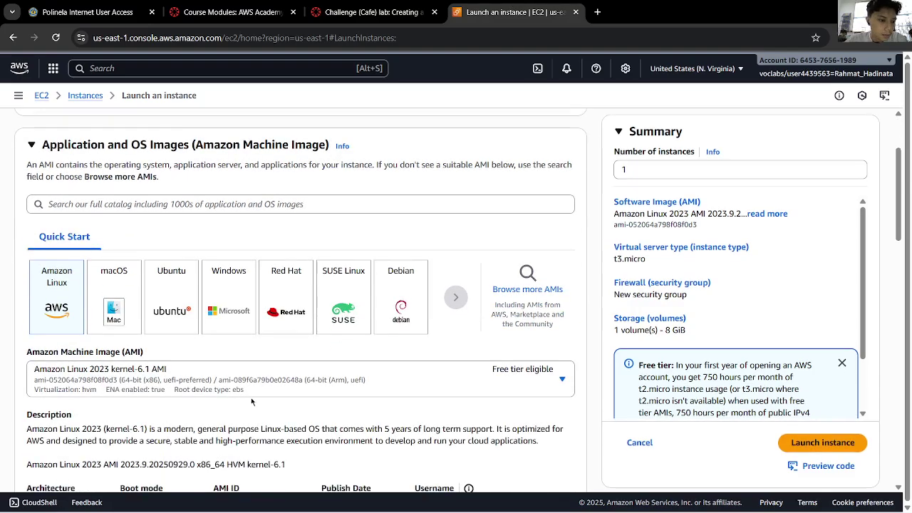
scroll(251, 398, "down", 2)
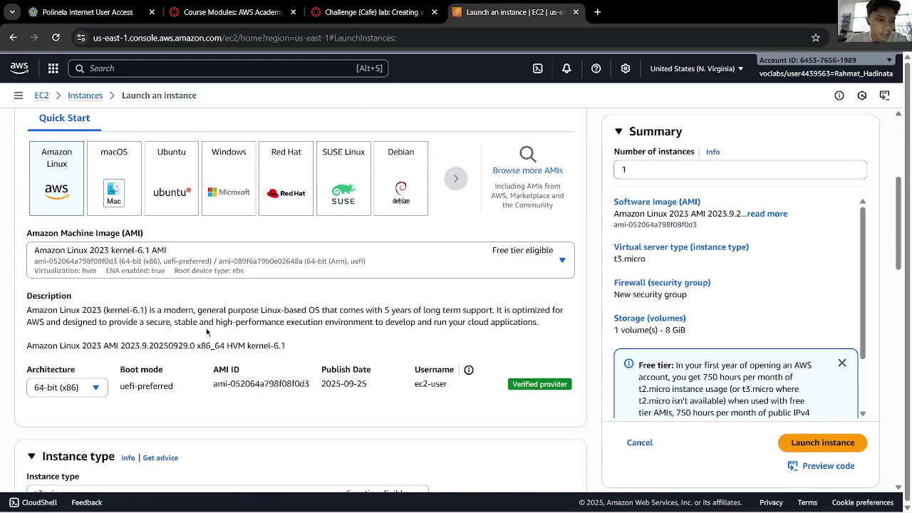
left_click(371, 12)
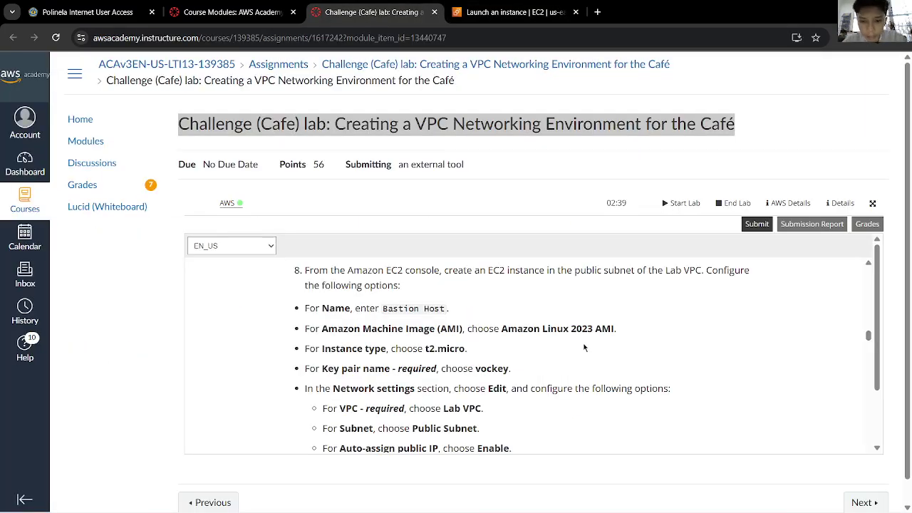
left_click(512, 12)
left_click(370, 12)
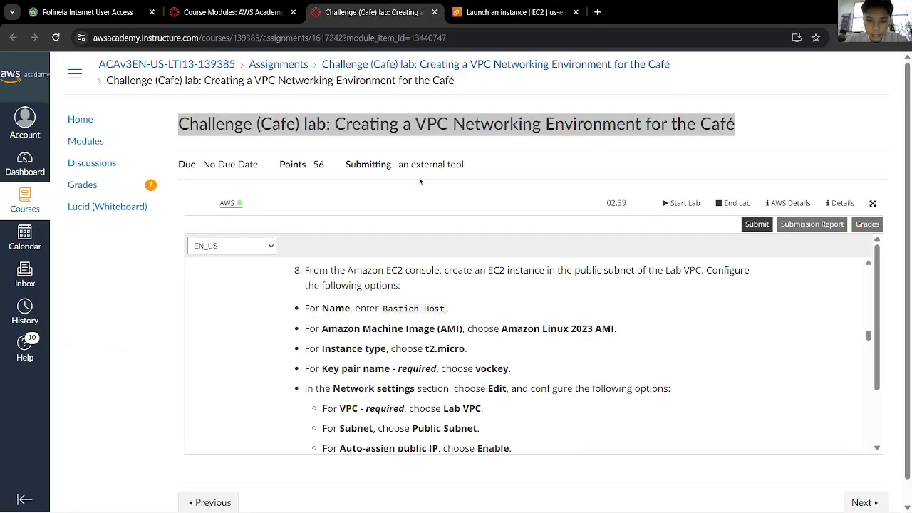
left_click(512, 12)
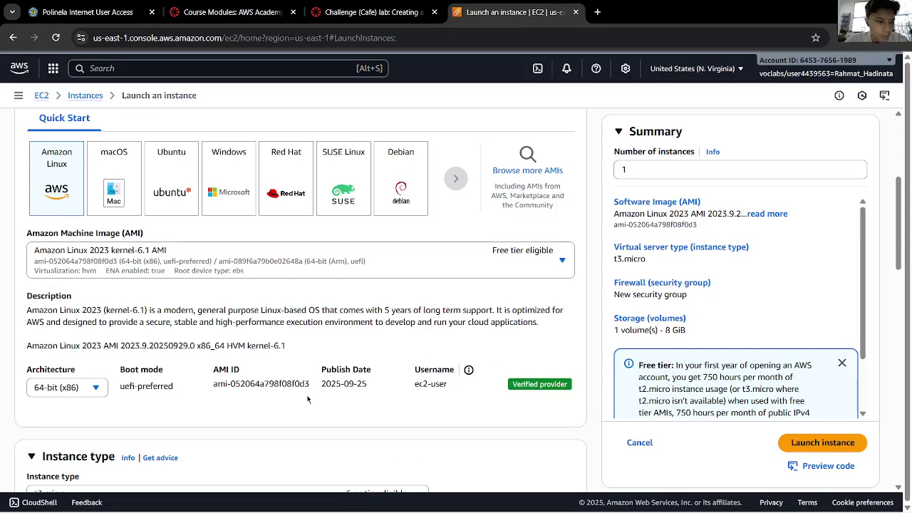
Step: Set the new instance's type to t2.micro
scroll(282, 394, "down", 2)
scroll(283, 394, "down", 1)
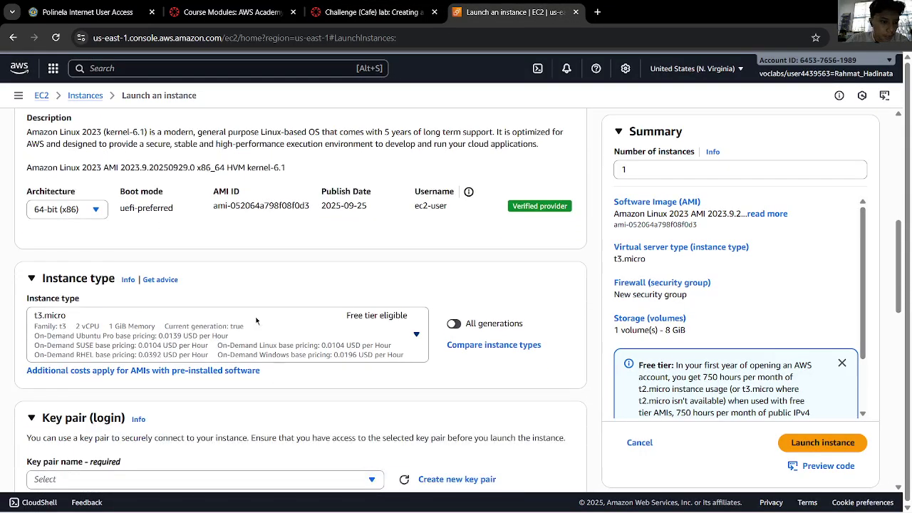
left_click(235, 349)
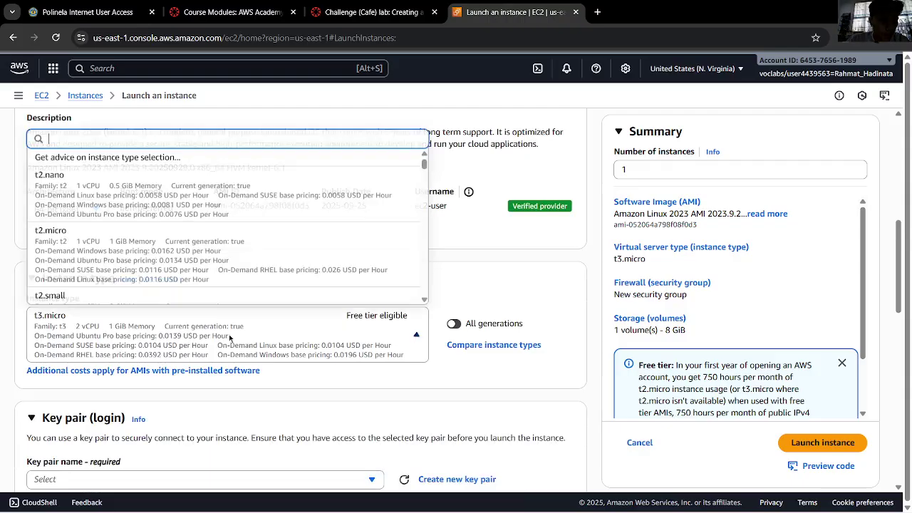
left_click(60, 267)
Step: Check the key pair requirement in the lab instructions and select vockey as the instance's key pair
scroll(256, 276, "down", 3)
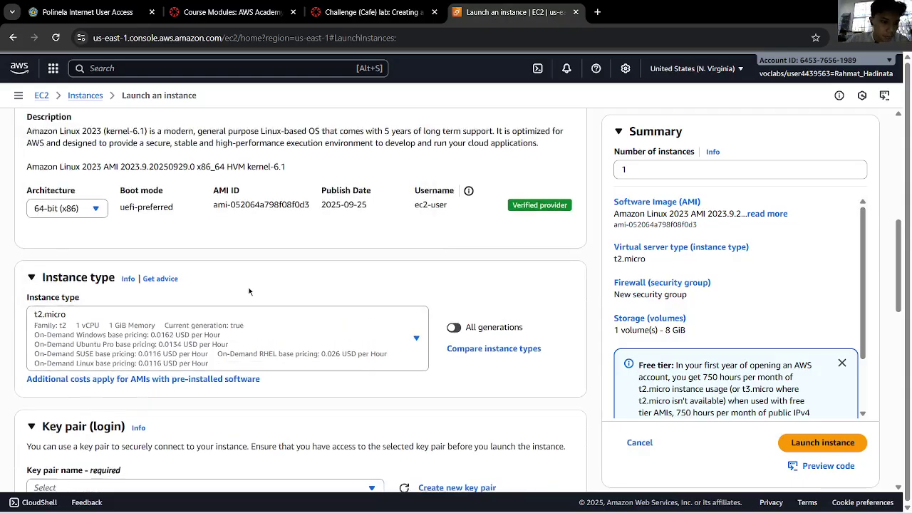
left_click(424, 8)
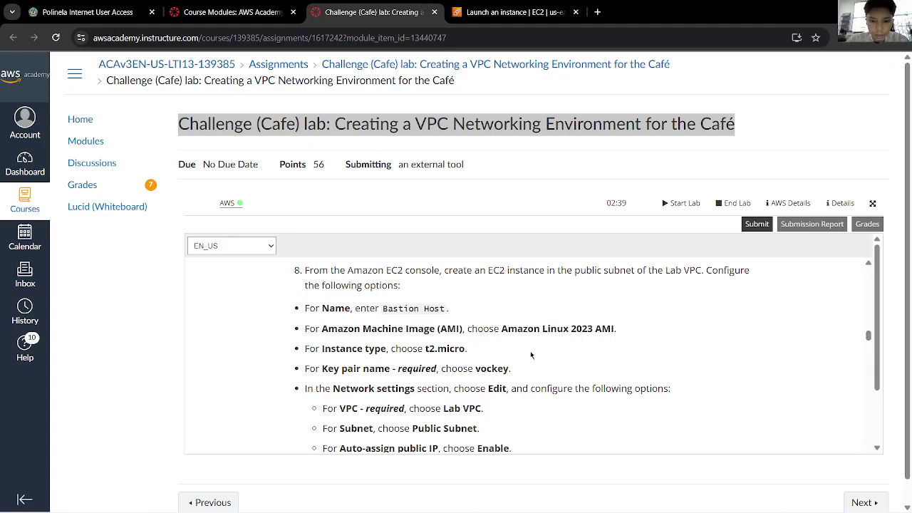
scroll(530, 353, "down", 2)
left_click(513, 12)
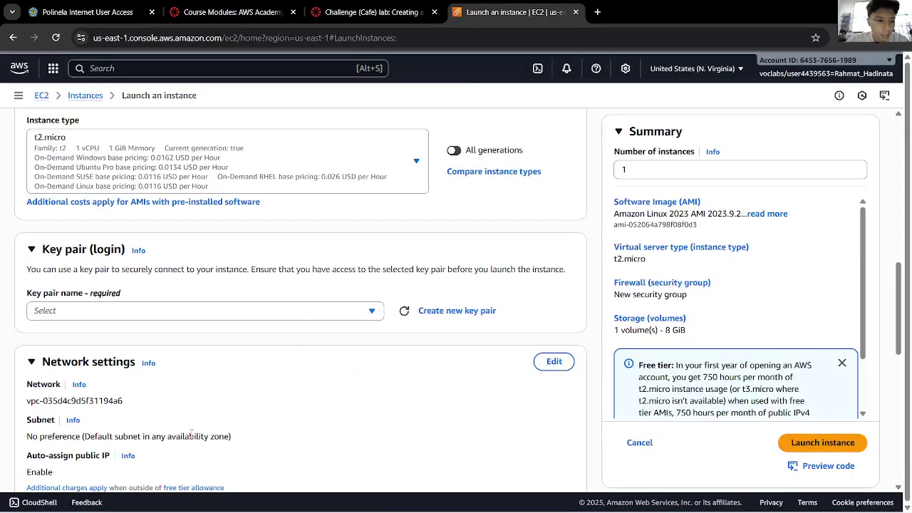
left_click(143, 313)
left_click(127, 373)
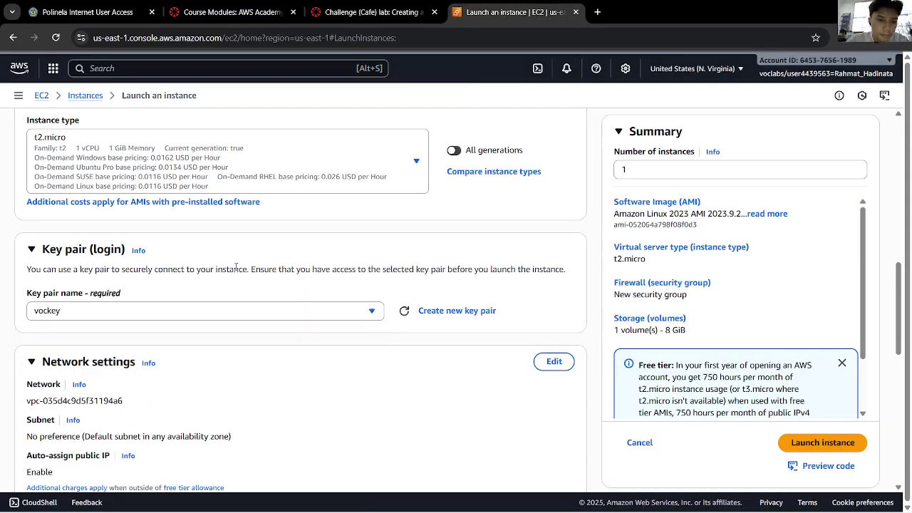
Step: Read the network requirements in the lab instructions and open the instance's network settings for editing
left_click(424, 9)
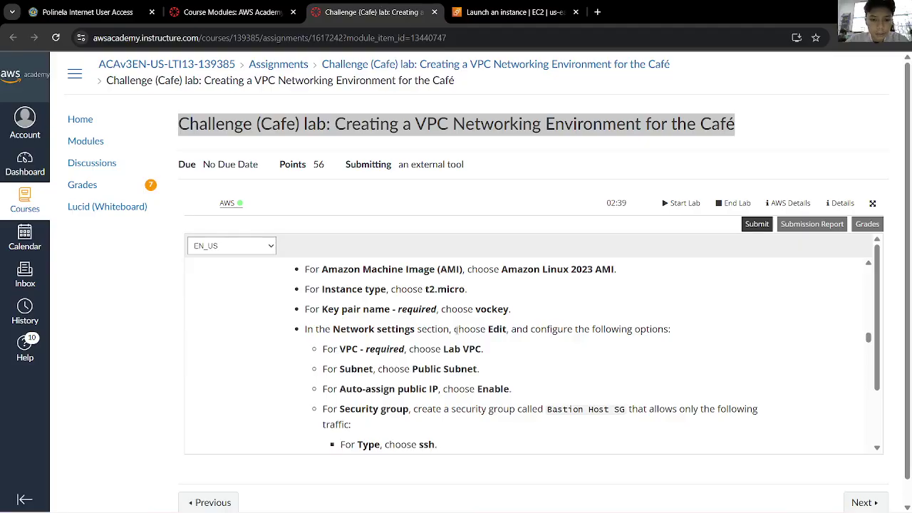
scroll(455, 330, "down", 3)
scroll(454, 330, "up", 3)
left_click(536, 4)
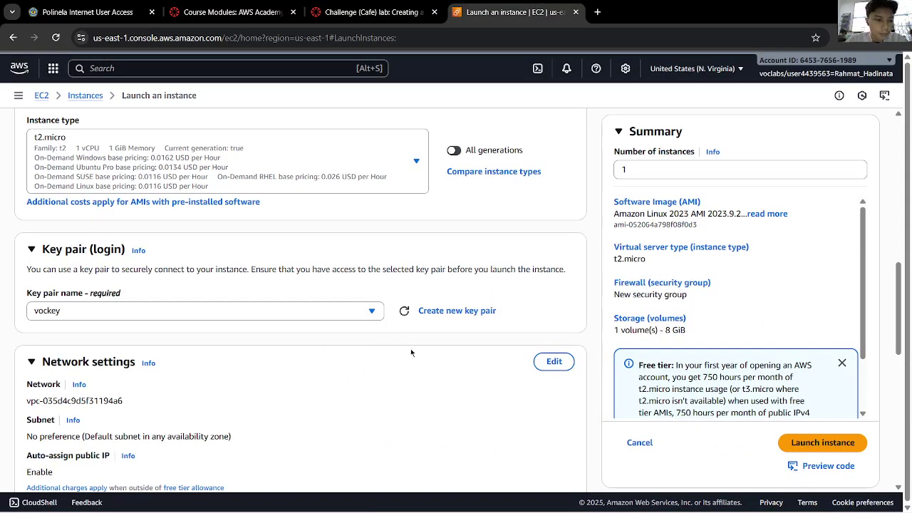
scroll(410, 348, "down", 1)
left_click(553, 302)
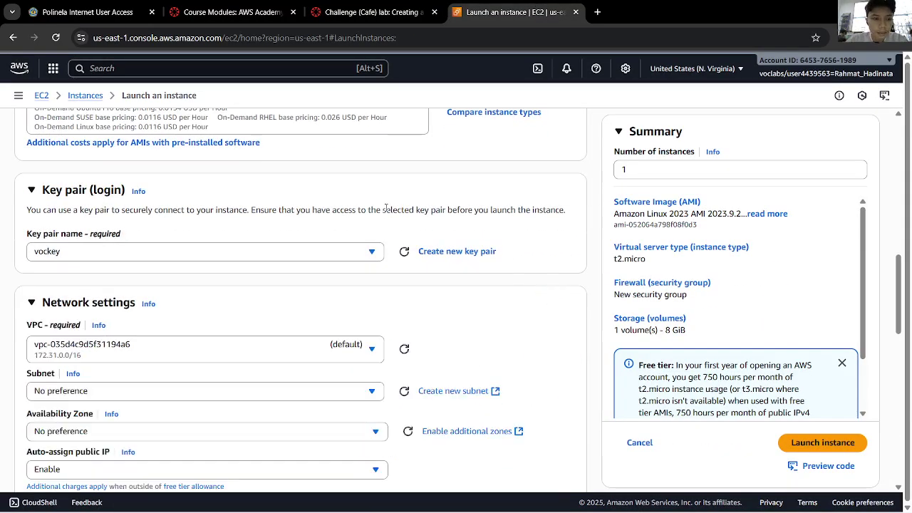
Step: Following the lab's network requirements, set the instance's VPC to Lab VPC and keep Public Subnet as its subnet
key("ctrl+shift+Tab")
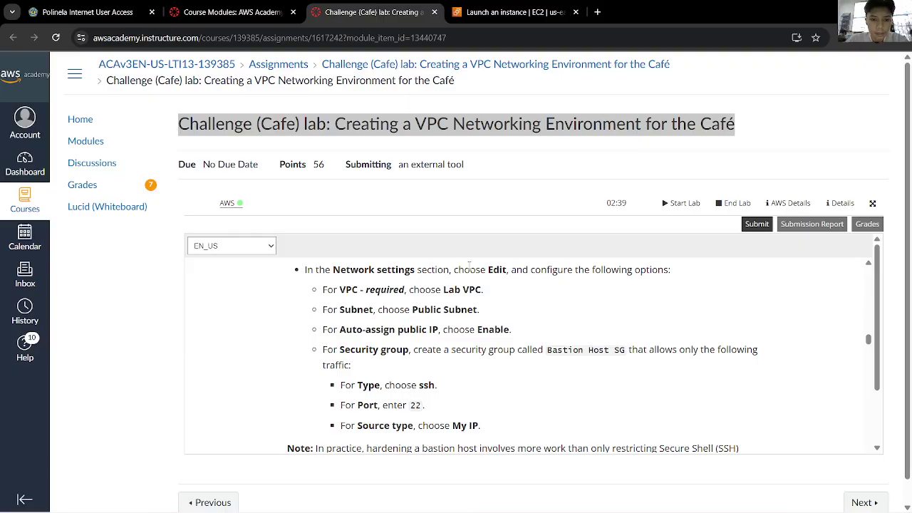
left_click(459, 12)
left_click(145, 349)
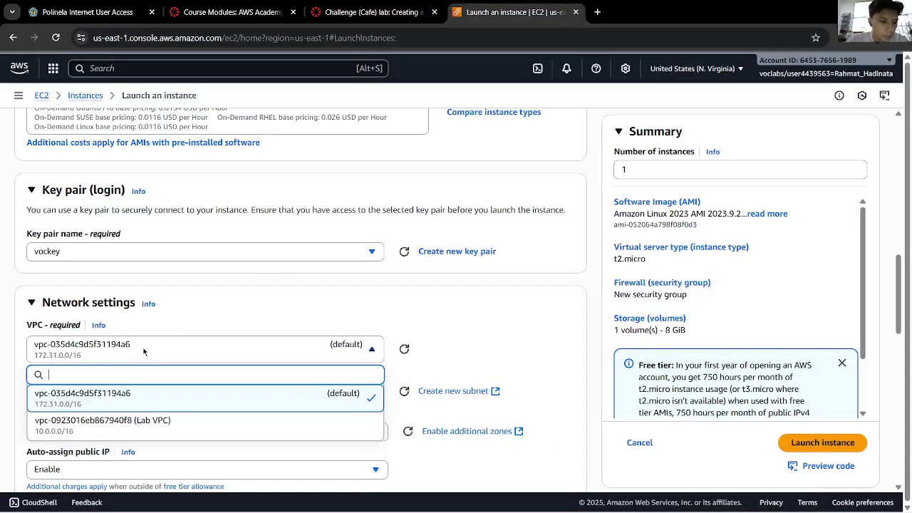
scroll(487, 339, "down", 2)
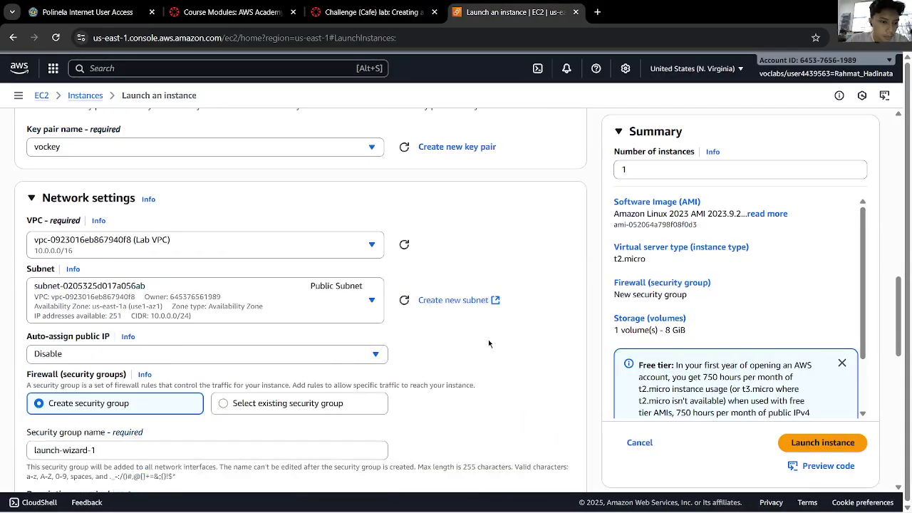
left_click(342, 7)
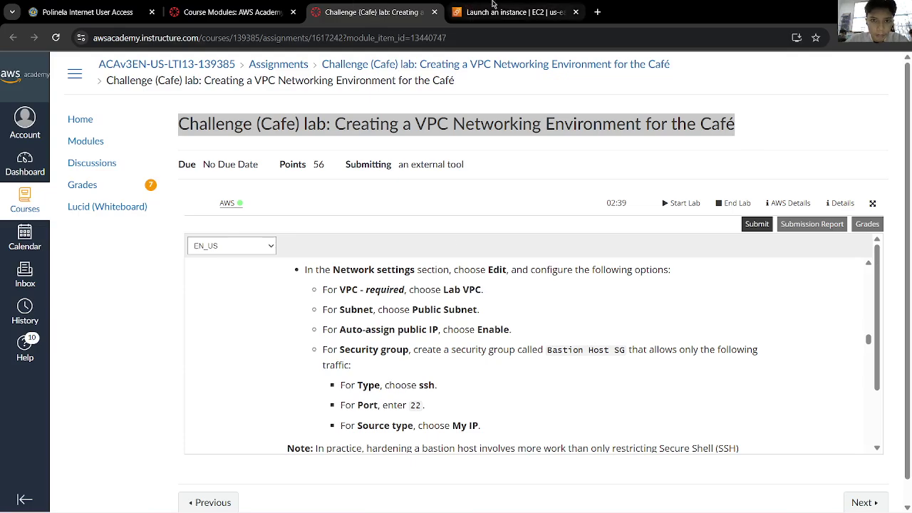
left_click(513, 12)
left_click(159, 288)
left_click(172, 349)
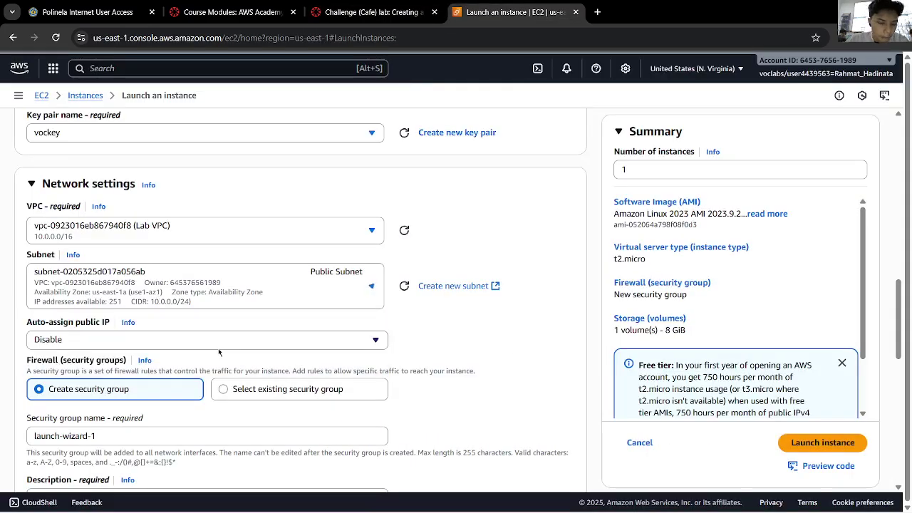
Step: Check the public IP requirement in the lab instructions and set the instance's auto-assign public IP option to Enable
left_click(371, 8)
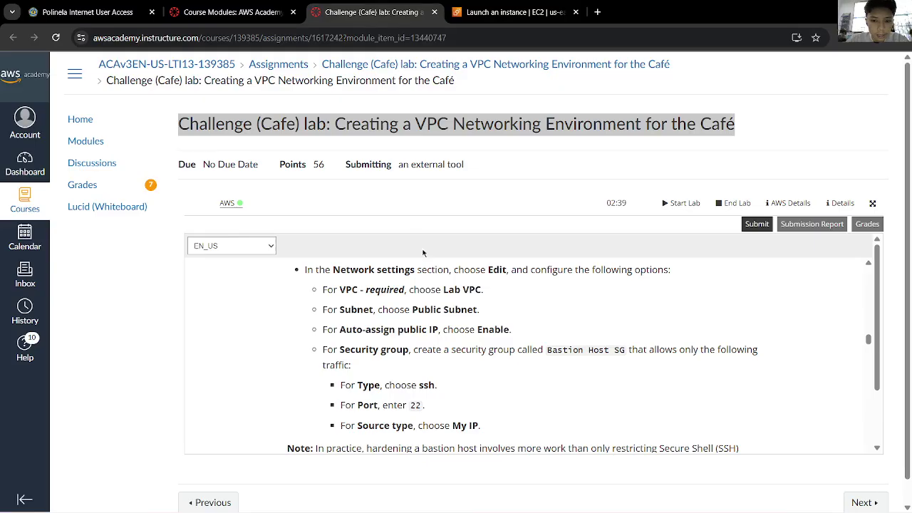
left_click(497, 6)
left_click(349, 7)
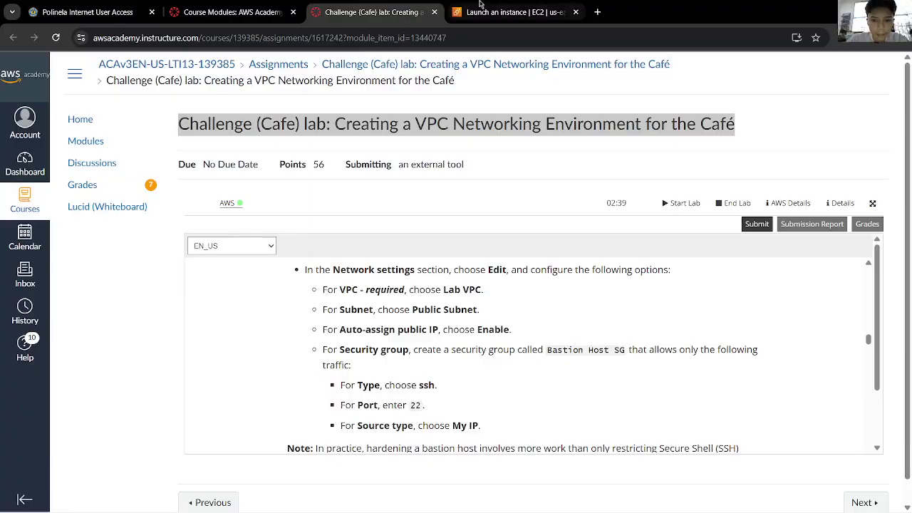
left_click(506, 9)
left_click(179, 339)
left_click(134, 362)
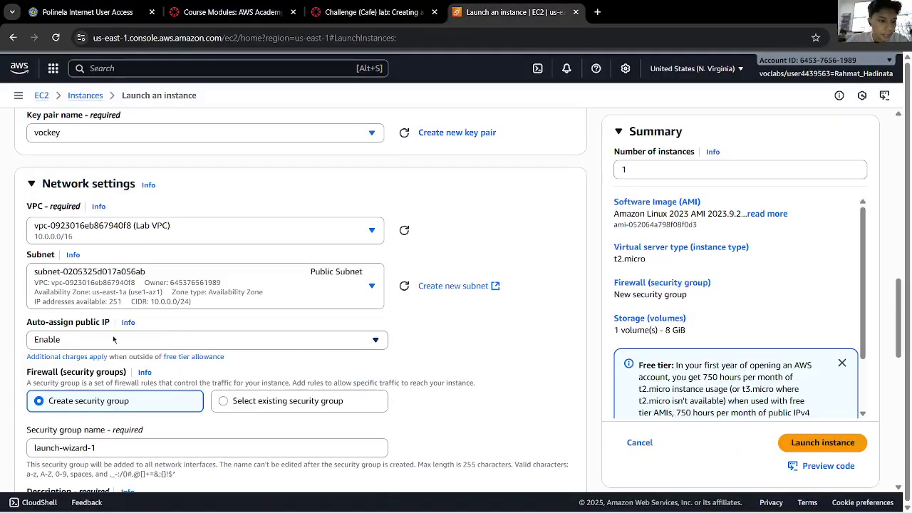
Step: Compare the security group requirements in the lab instructions with the instance's firewall settings
scroll(214, 328, "down", 2)
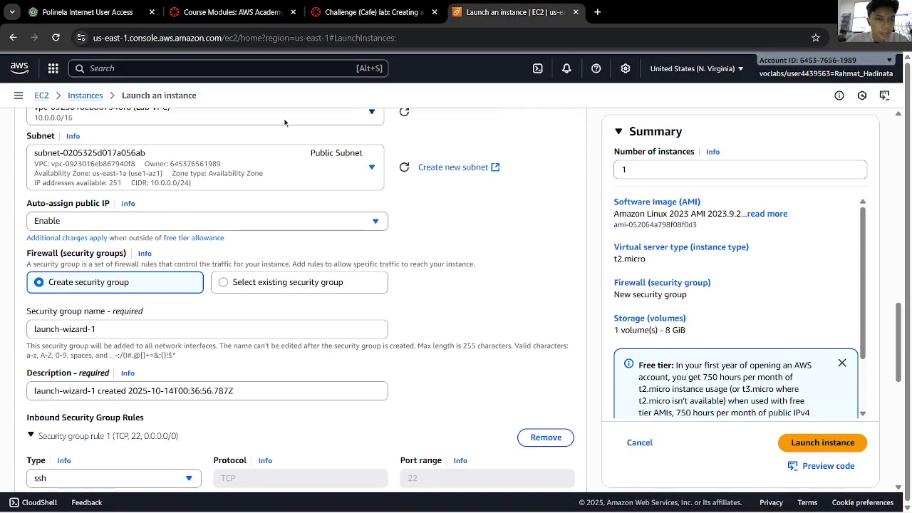
left_click(369, 7)
scroll(415, 303, "down", 1)
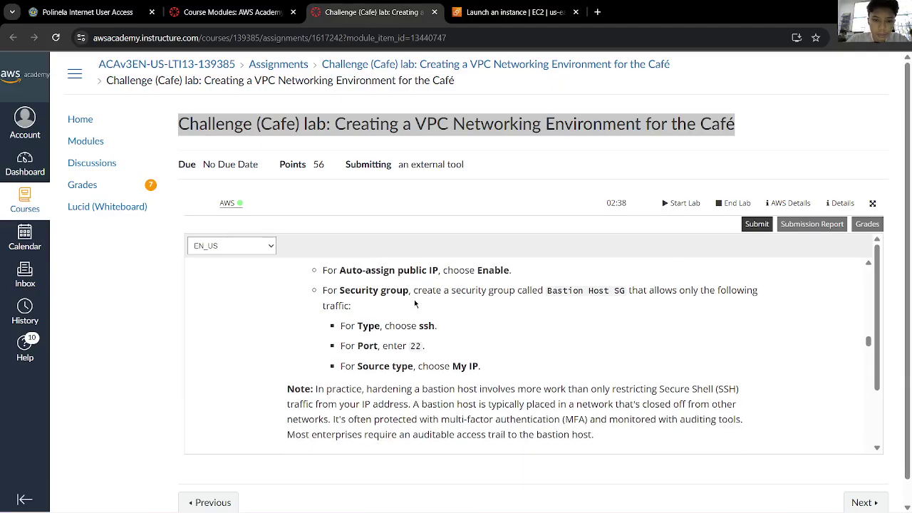
left_click(510, 12)
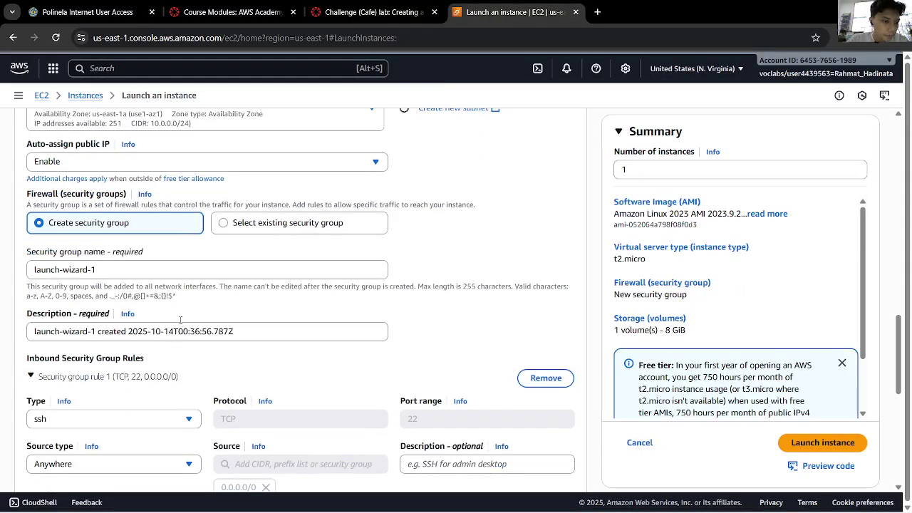
left_click(369, 10)
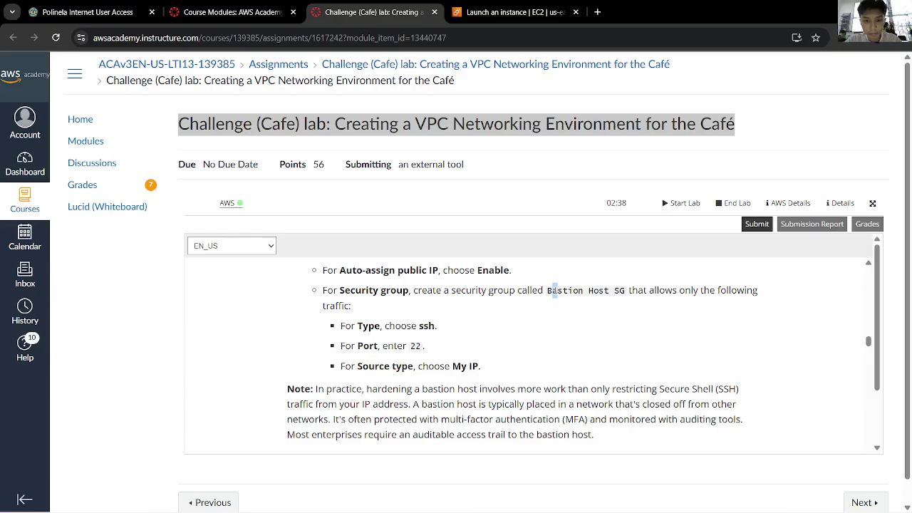
scroll(512, 342, "up", 1)
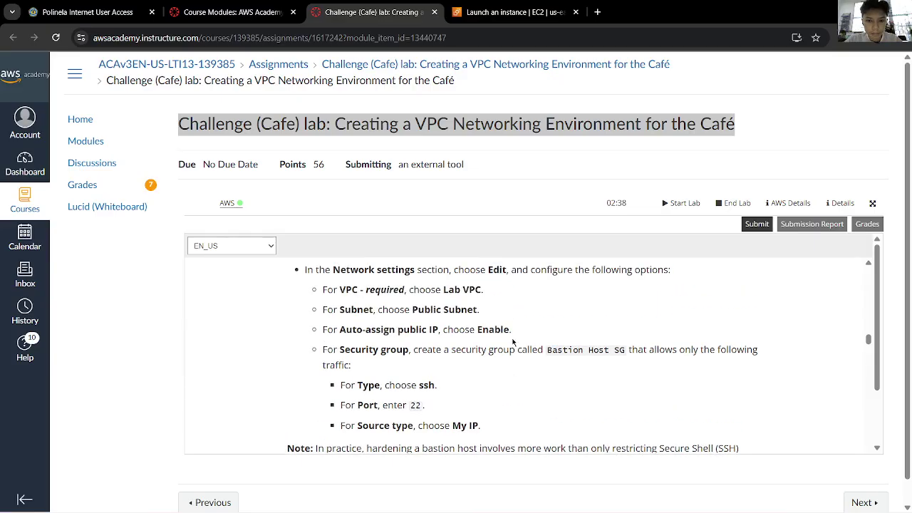
left_click(269, 7)
left_click(349, 5)
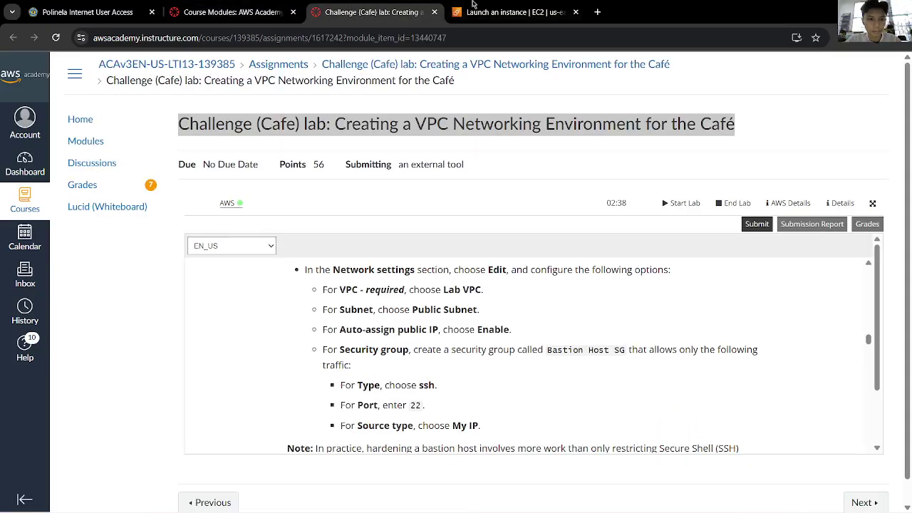
left_click(472, 6)
left_click(387, 6)
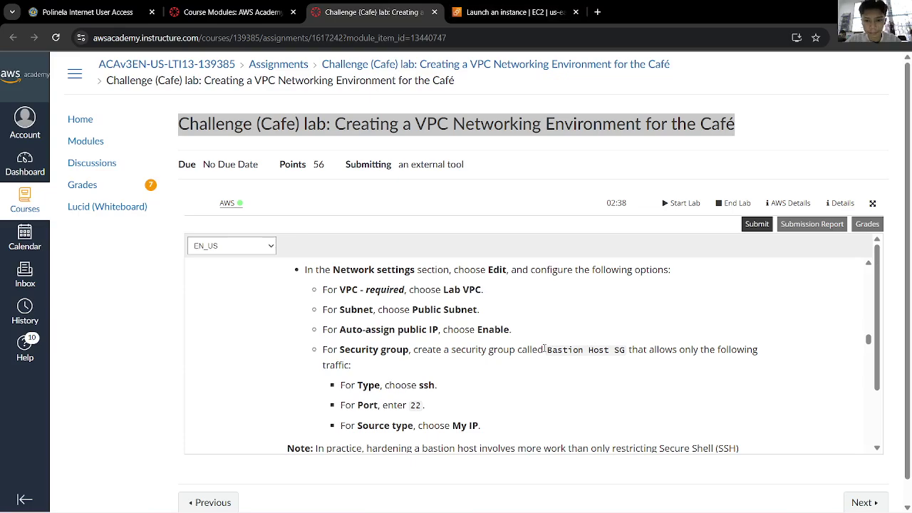
Step: Try to copy the name Bastion Host SG from the lab instructions into the new security group's name
left_click_drag(547, 352, 625, 352)
key("ctrl+c")
left_click(453, 5)
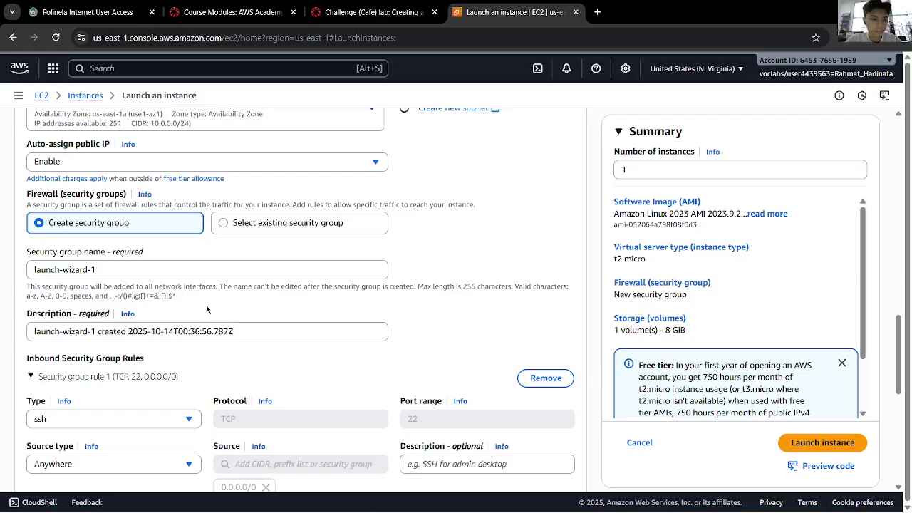
triple_click(207, 267)
key("ctrl+v")
left_click(406, 250)
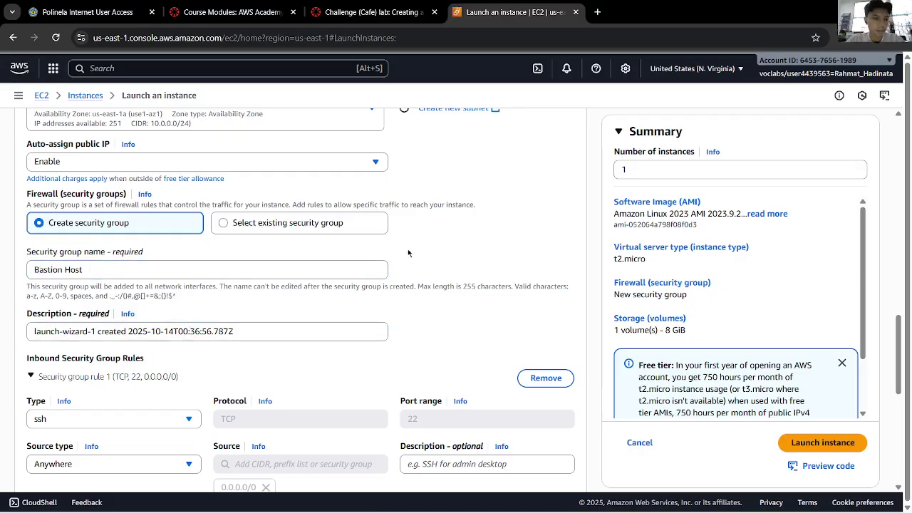
scroll(406, 250, "down", 2)
left_click(370, 12)
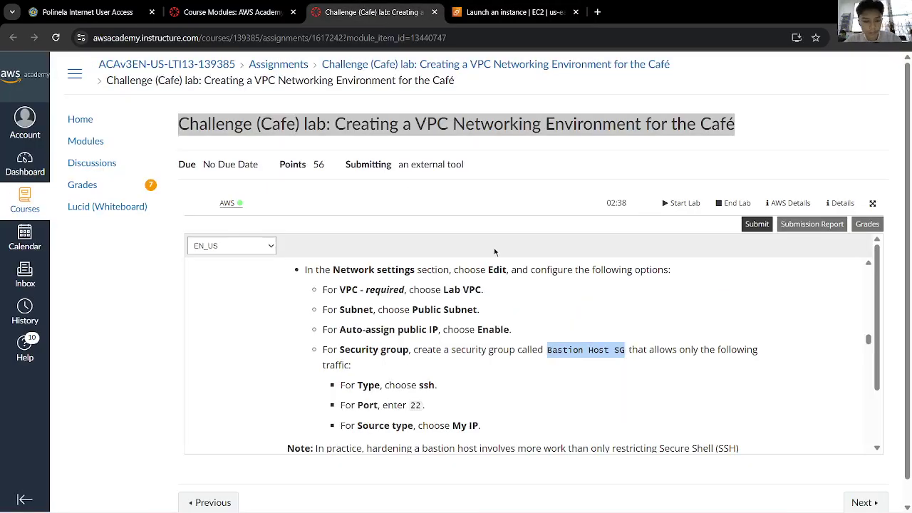
left_click(509, 12)
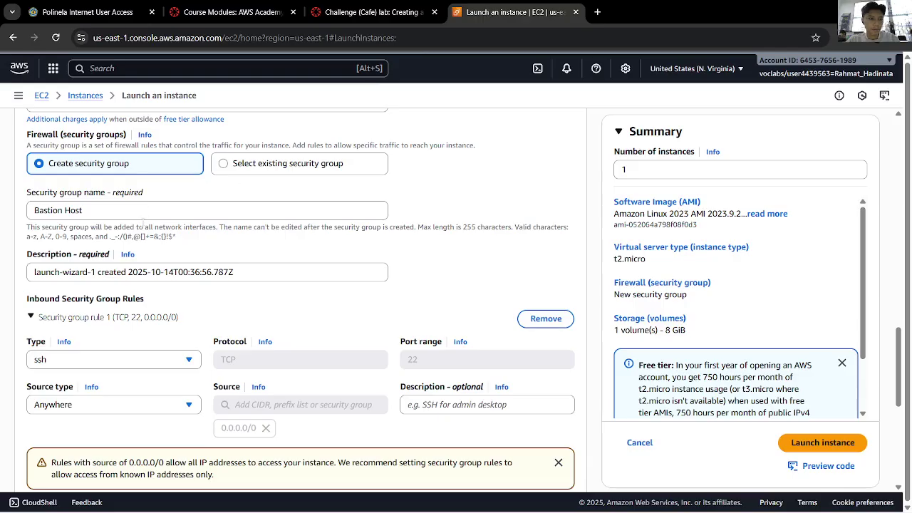
Step: Replace the new security group's name with Bastion Host SG, copied from the lab instructions
triple_click(142, 211)
left_click(371, 12)
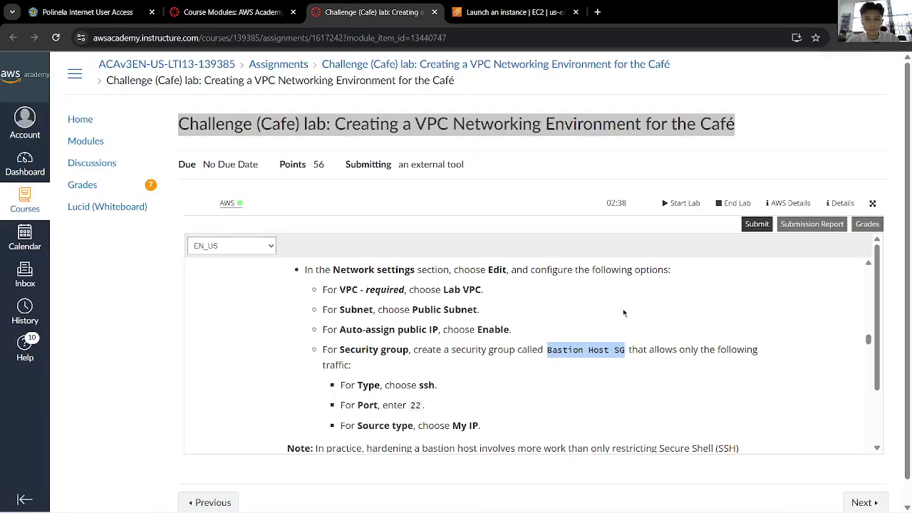
right_click(581, 349)
left_click(629, 163)
left_click(513, 12)
key("ctrl+a")
key("ctrl+v")
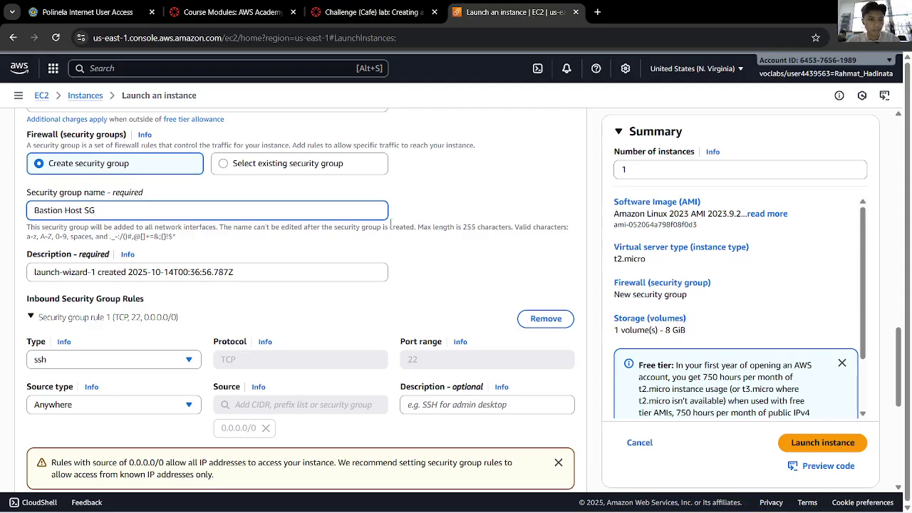
left_click(414, 218)
Step: Check the inbound traffic requirements in the lab instructions and set the ssh rule's source type to My IP
left_click(370, 12)
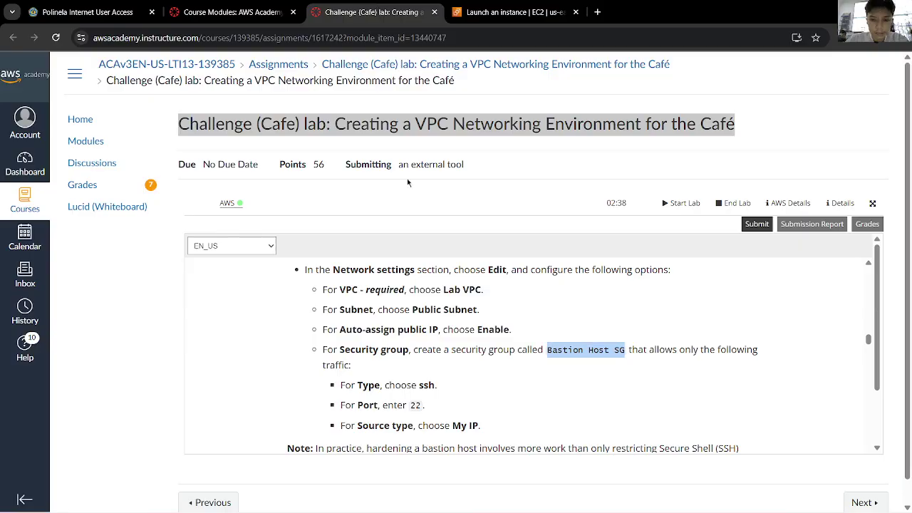
scroll(498, 307, "down", 1)
left_click(498, 307)
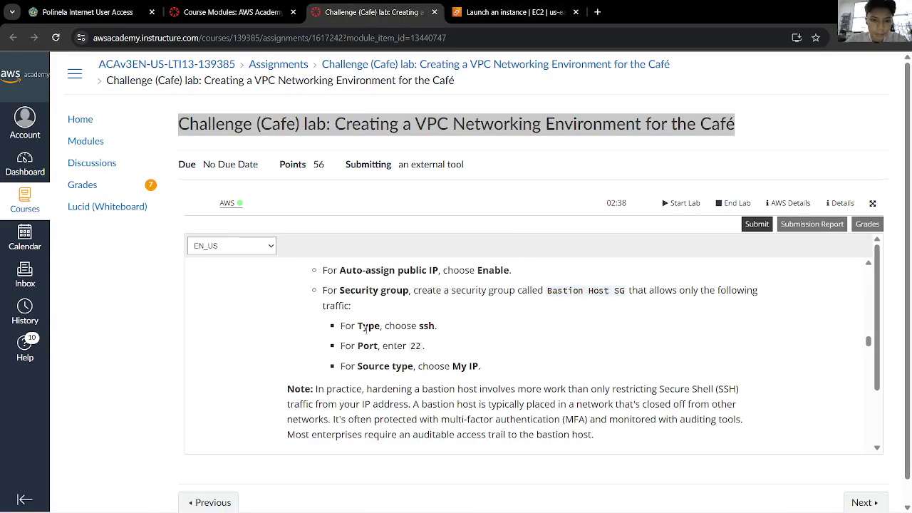
left_click(502, 14)
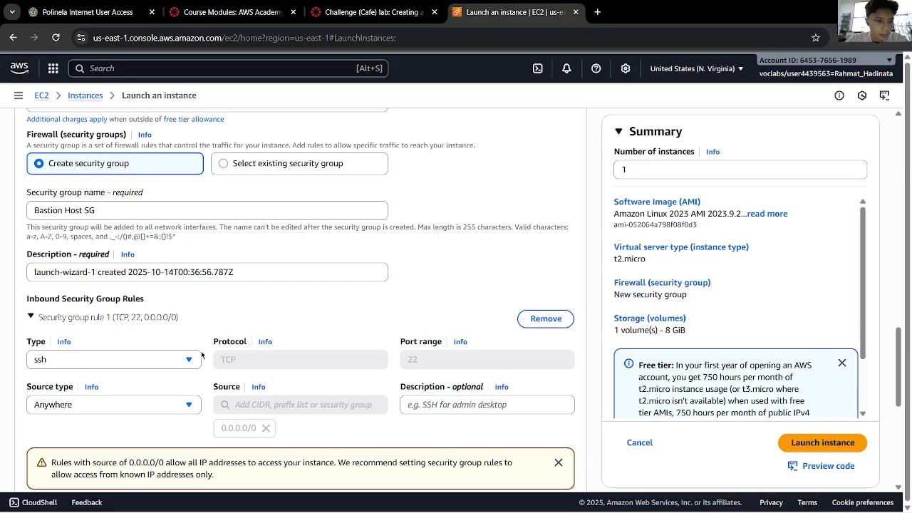
scroll(160, 291, "down", 2)
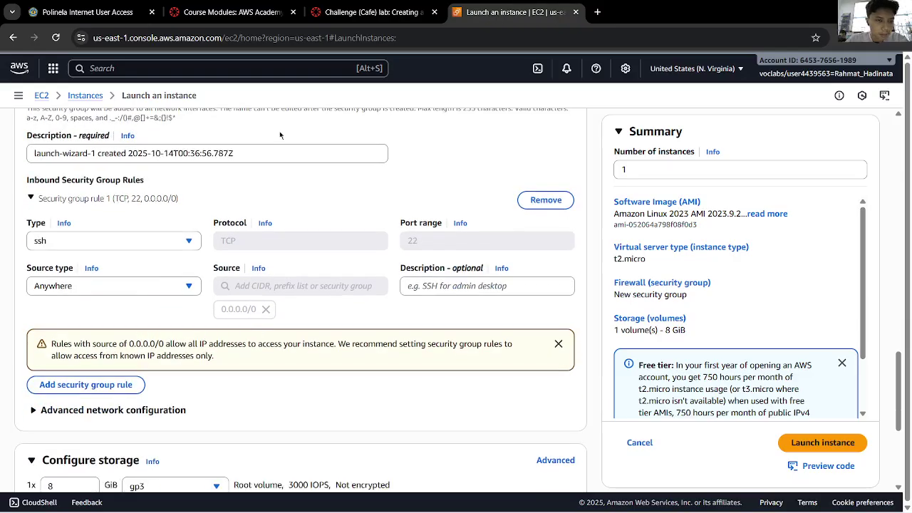
left_click(370, 12)
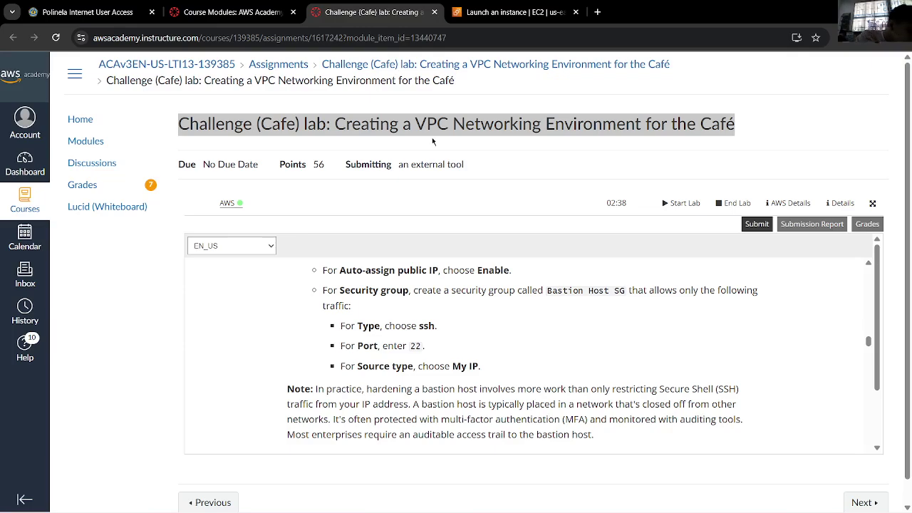
left_click(509, 13)
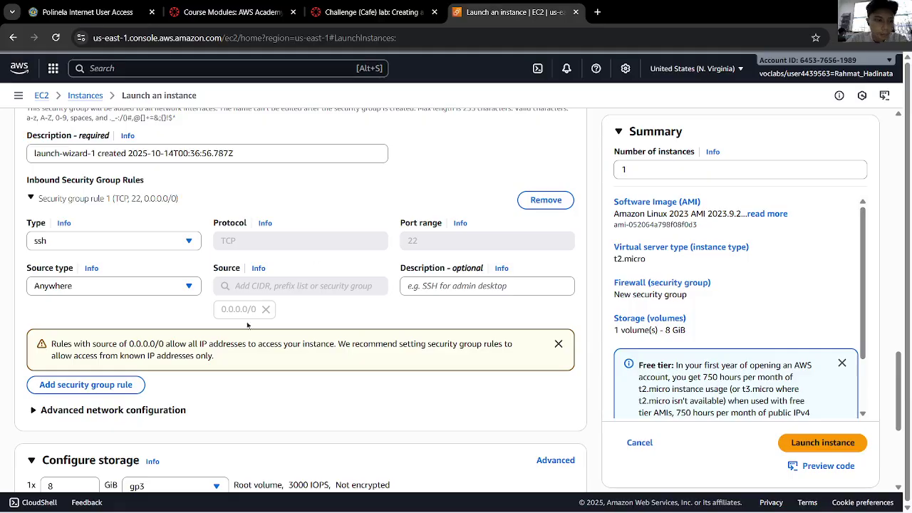
left_click(150, 288)
left_click(121, 342)
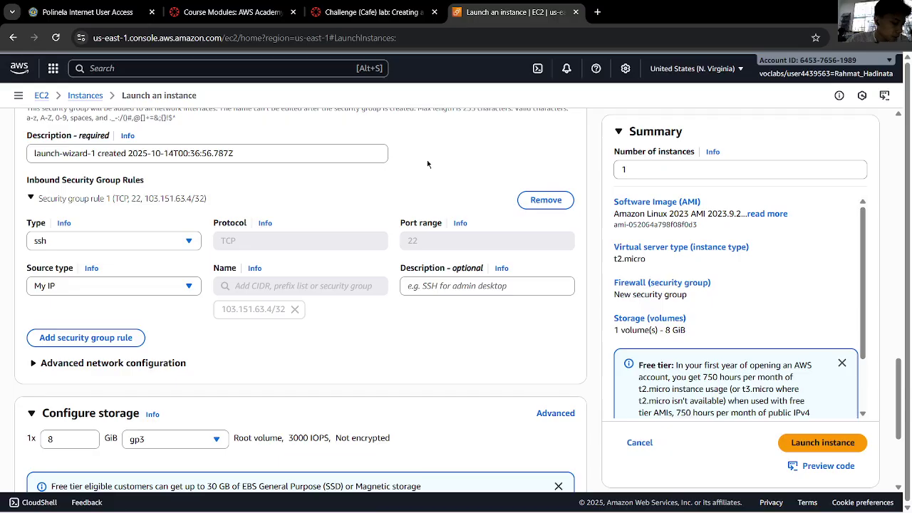
Step: Launch the configured bastion host instance and check its launch progress
left_click(807, 444)
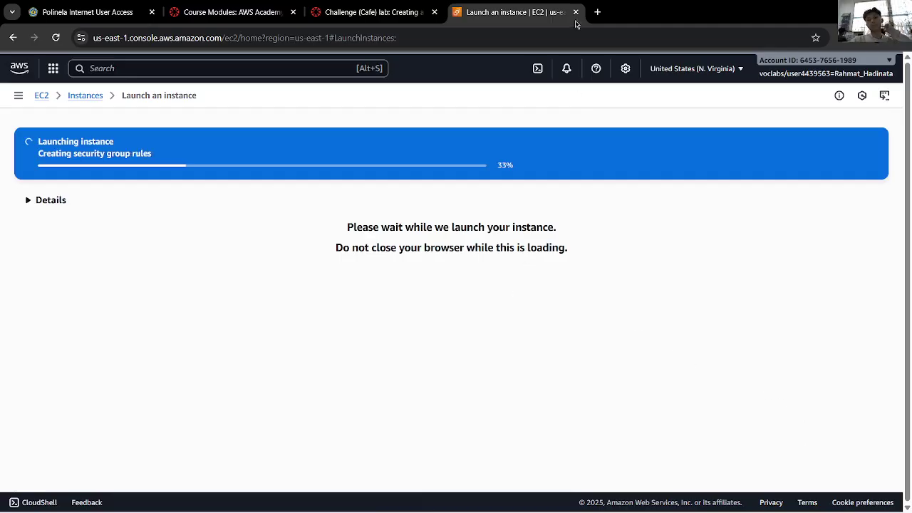
left_click(393, 4)
left_click(493, 5)
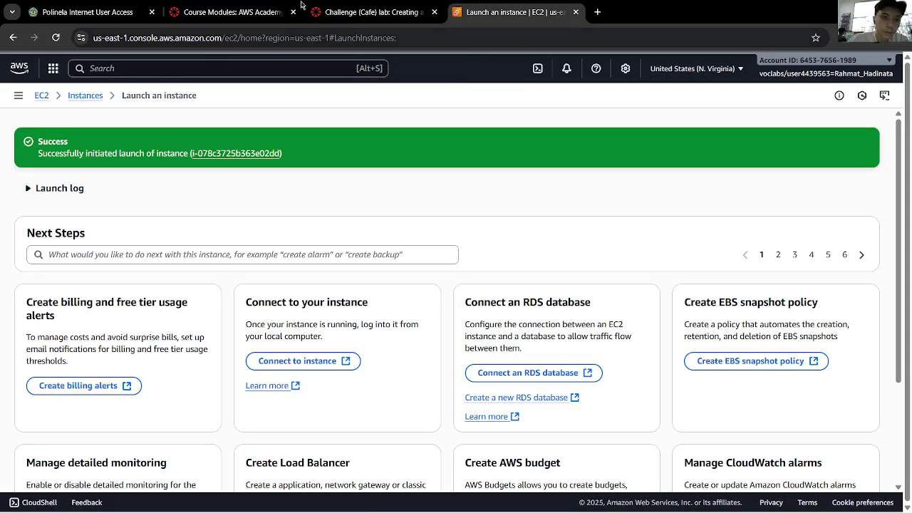
Step: Read the Task 3 instructions on testing the bastion host connection and look through the EC2 navigation entries
left_click(371, 12)
scroll(399, 310, "down", 3)
scroll(408, 307, "up", 1)
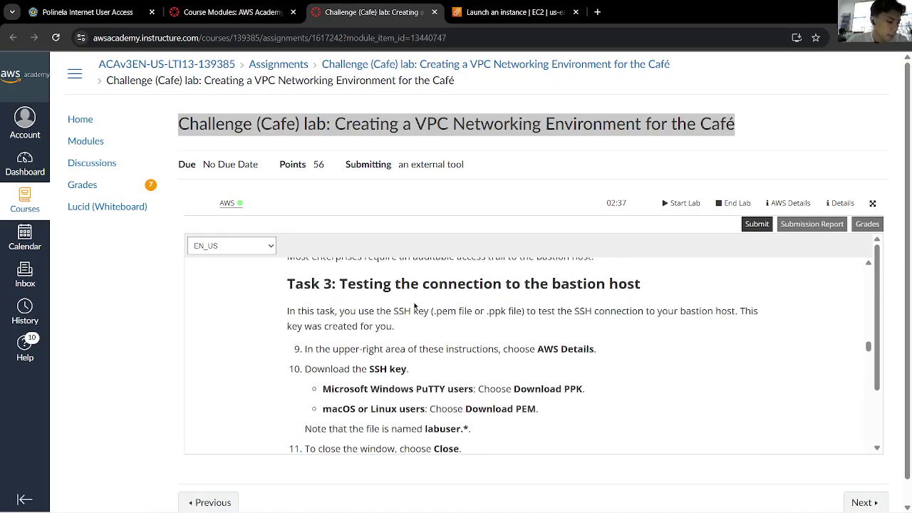
left_click(509, 12)
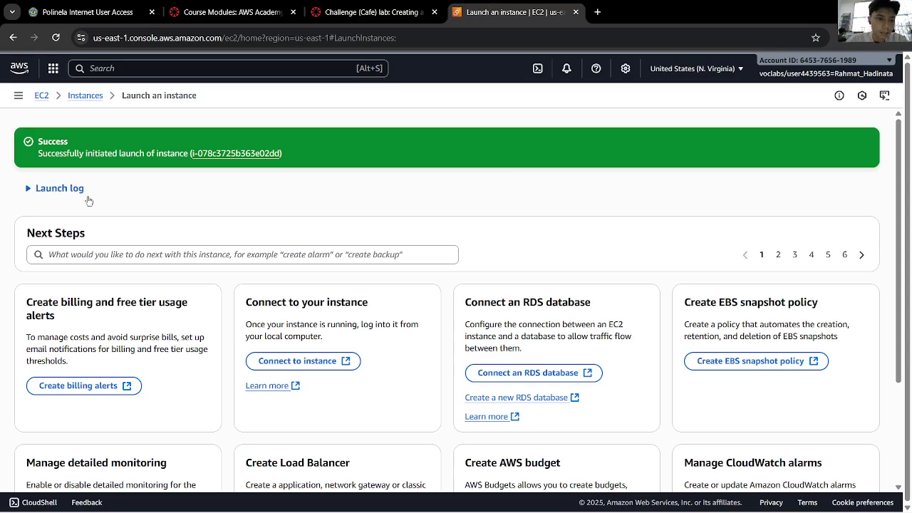
left_click(19, 95)
scroll(63, 263, "down", 2)
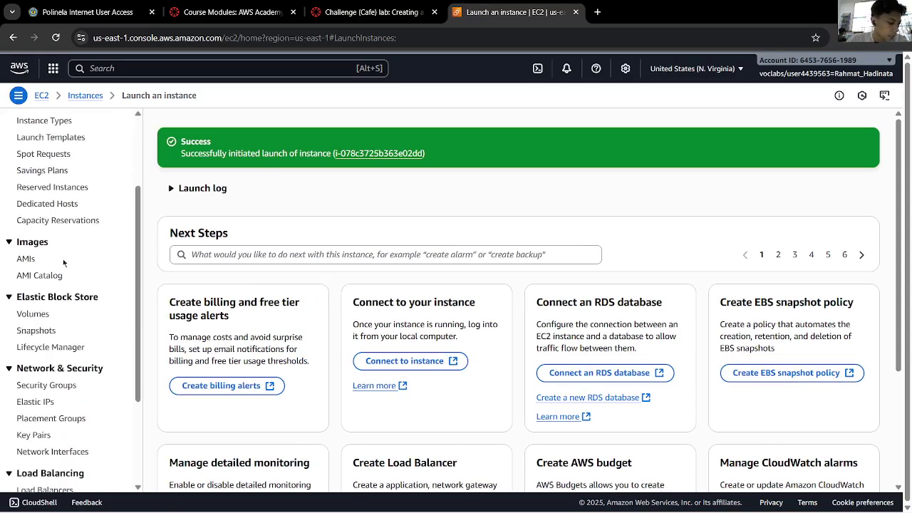
scroll(64, 262, "down", 3)
left_click(339, 5)
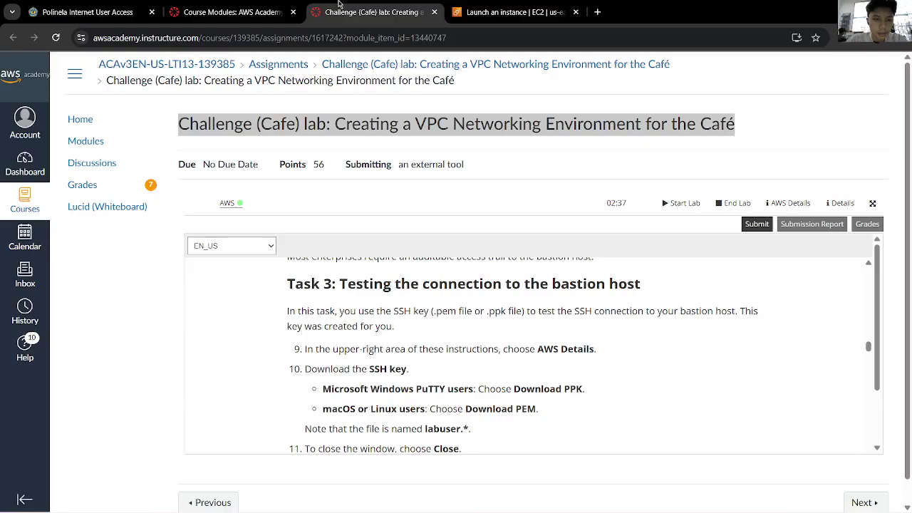
scroll(388, 307, "down", 1)
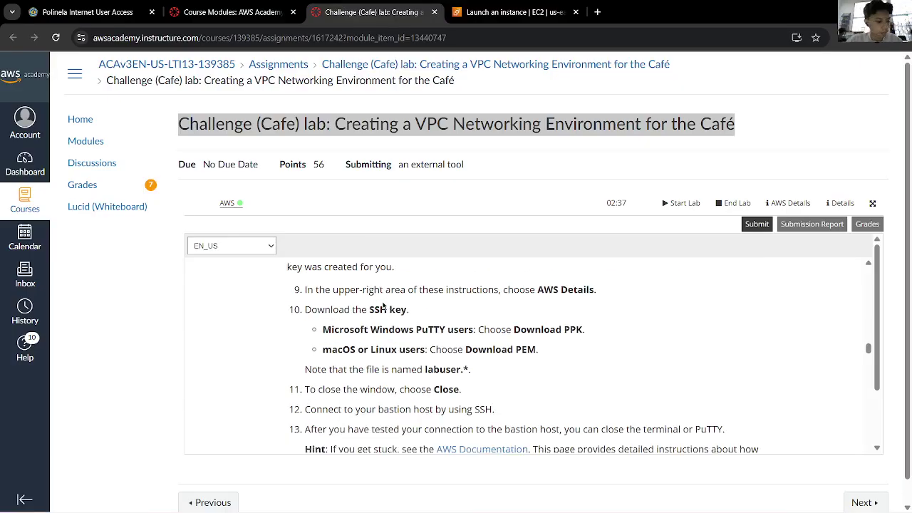
Step: Review the bastion host security settings and Task 3 instructions, and show the AWS Details with the SSH key download options
scroll(430, 331, "up", 5)
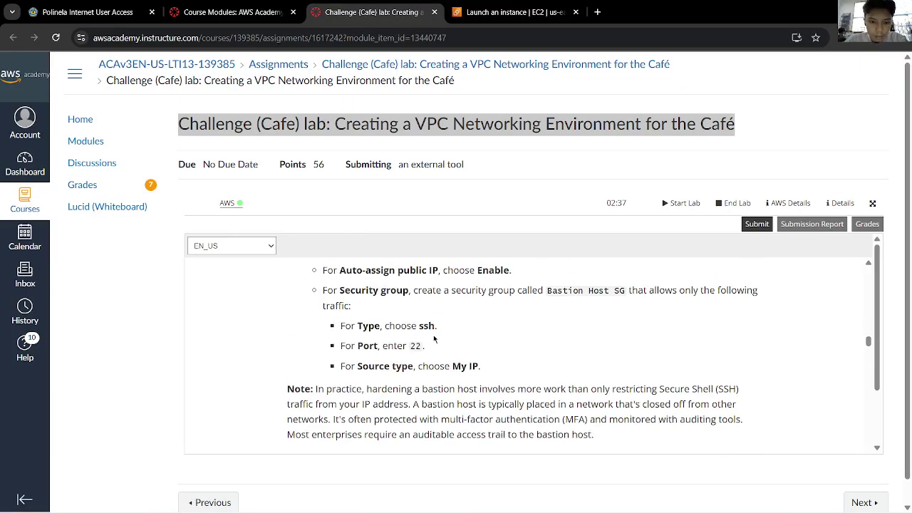
scroll(434, 339, "down", 1)
scroll(434, 339, "down", 6)
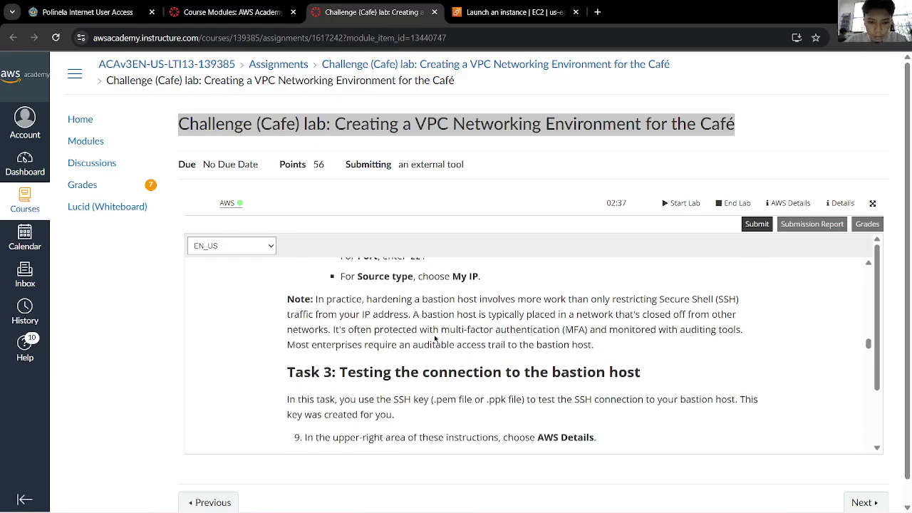
scroll(433, 339, "up", 5)
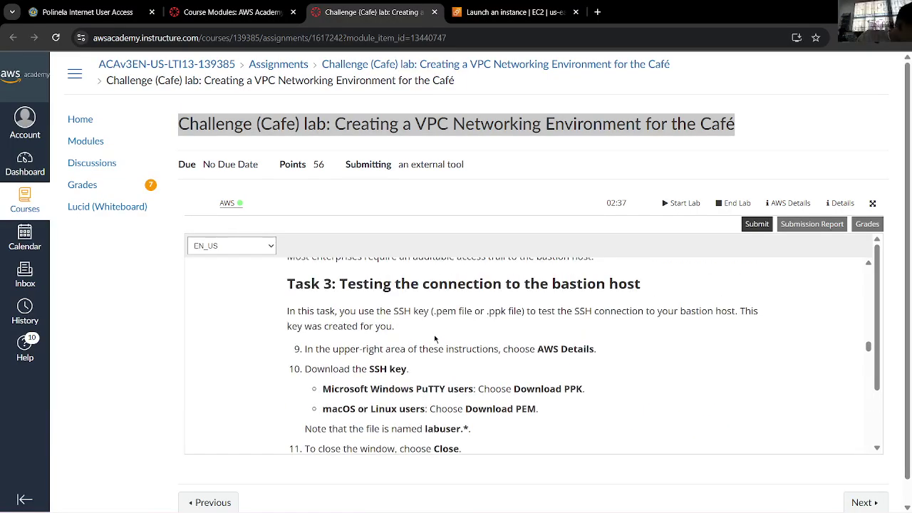
left_click(787, 203)
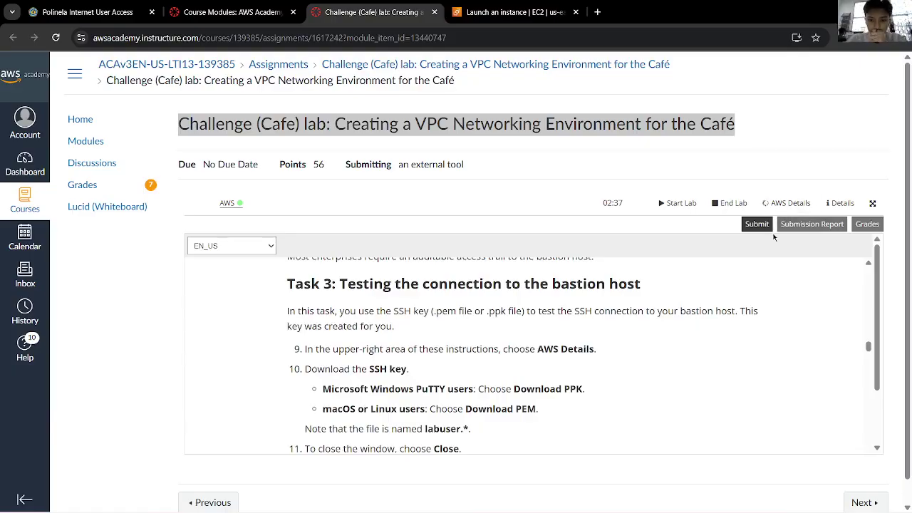
scroll(459, 330, "down", 1)
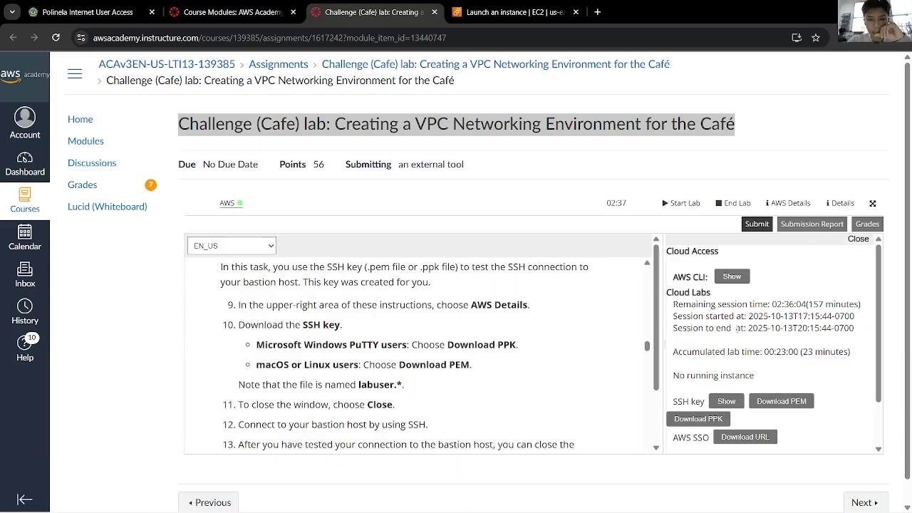
scroll(737, 328, "down", 1)
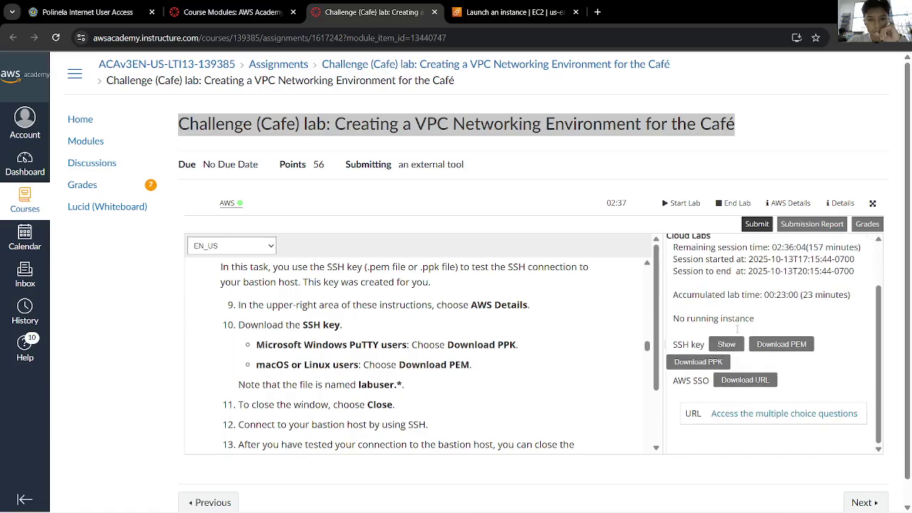
right_click(742, 413)
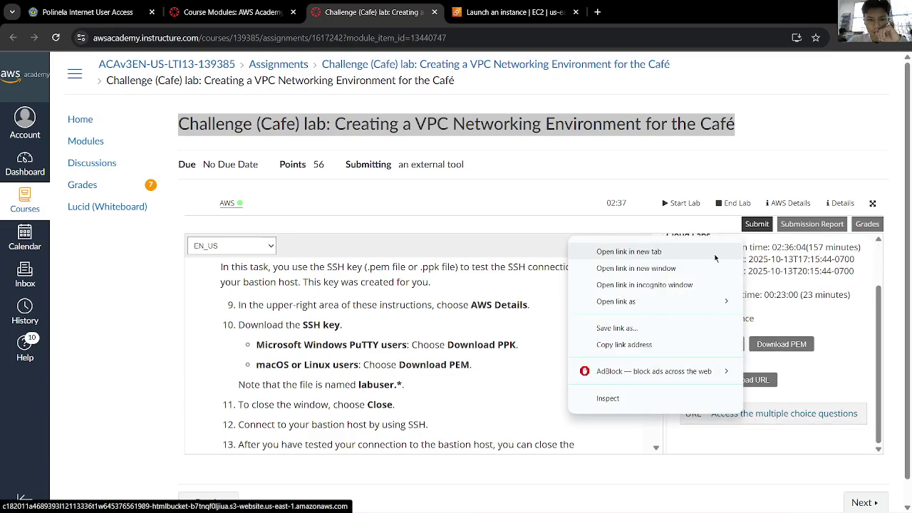
left_click(854, 287)
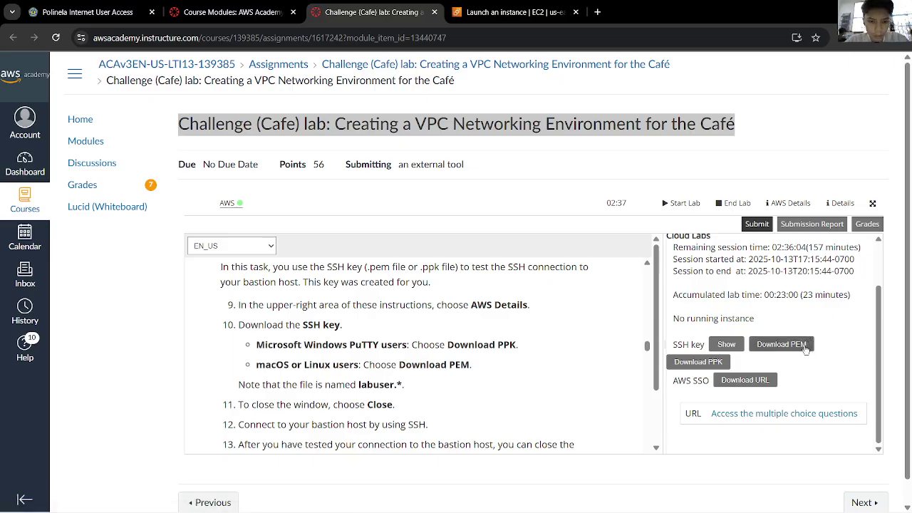
right_click(716, 363)
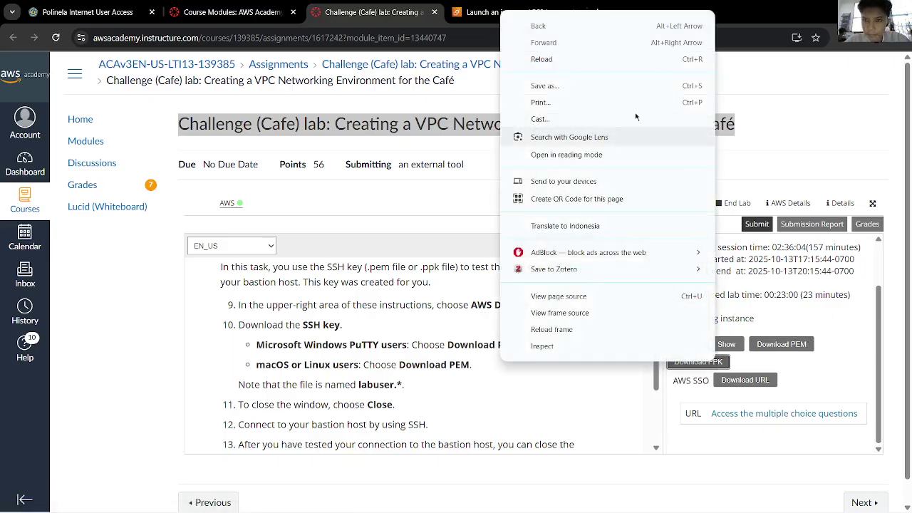
left_click(790, 254)
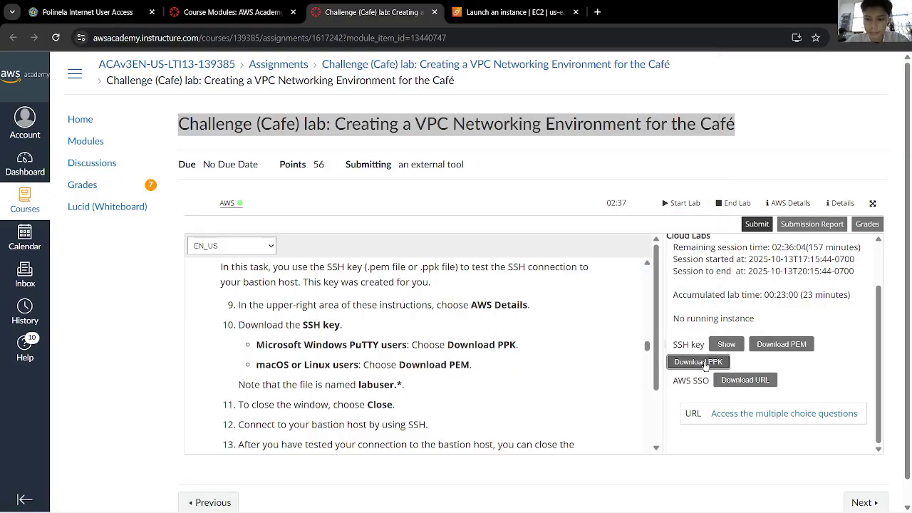
Step: Download the lab's SSH key in PPK format and read the instructions on connecting to the bastion host with PuTTY
left_click(702, 362)
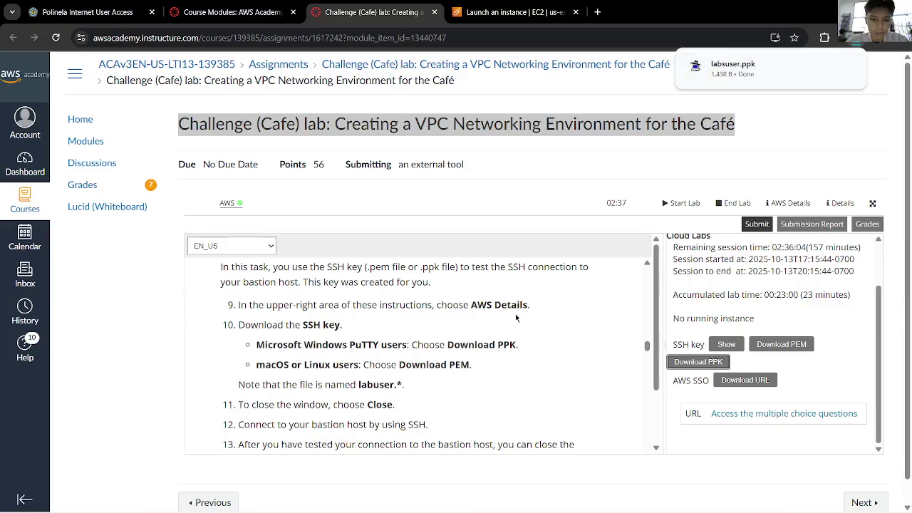
scroll(514, 316, "down", 1)
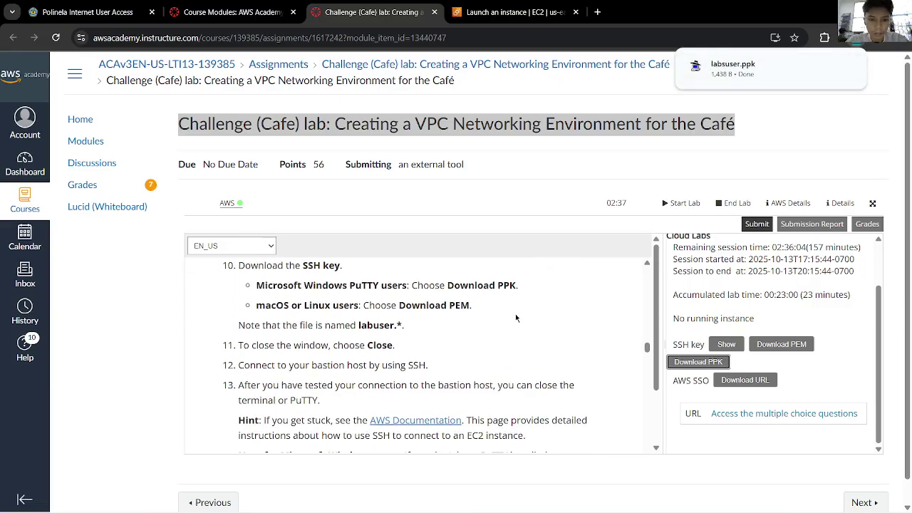
mouse_move(714, 69)
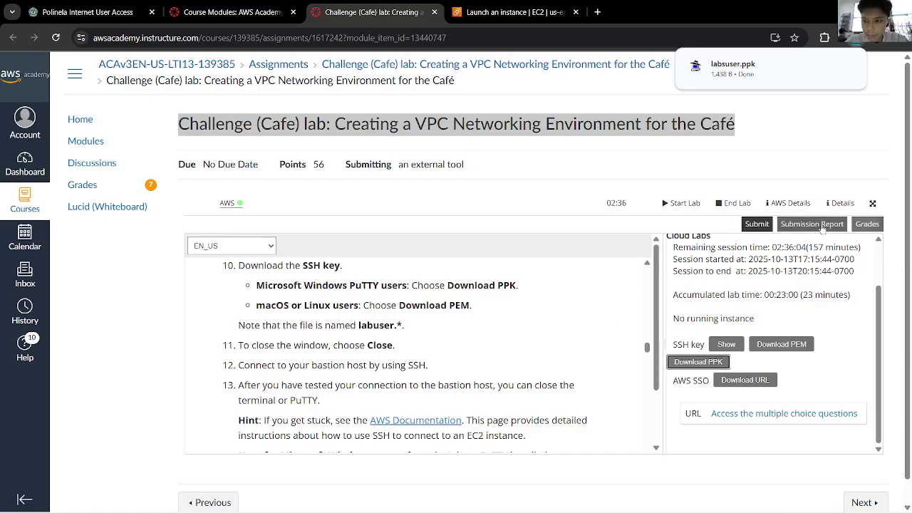
scroll(500, 308, "up", 1)
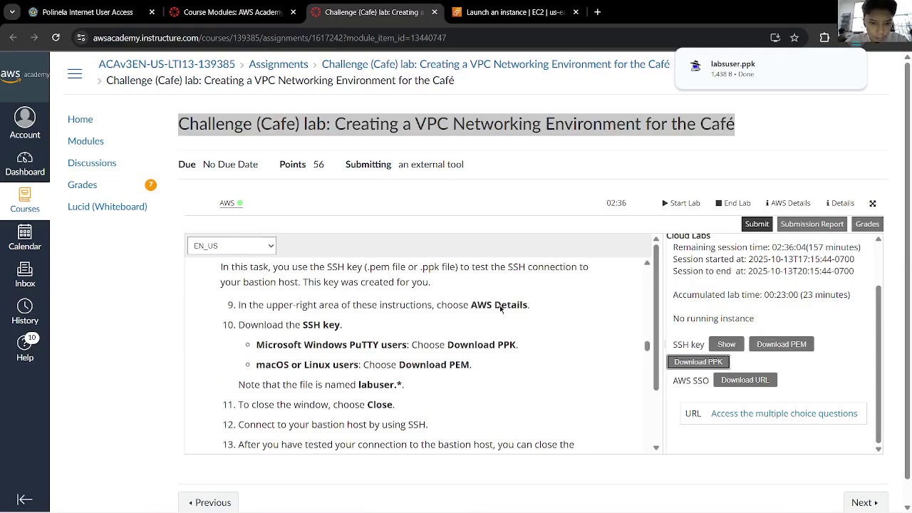
scroll(500, 309, "down", 2)
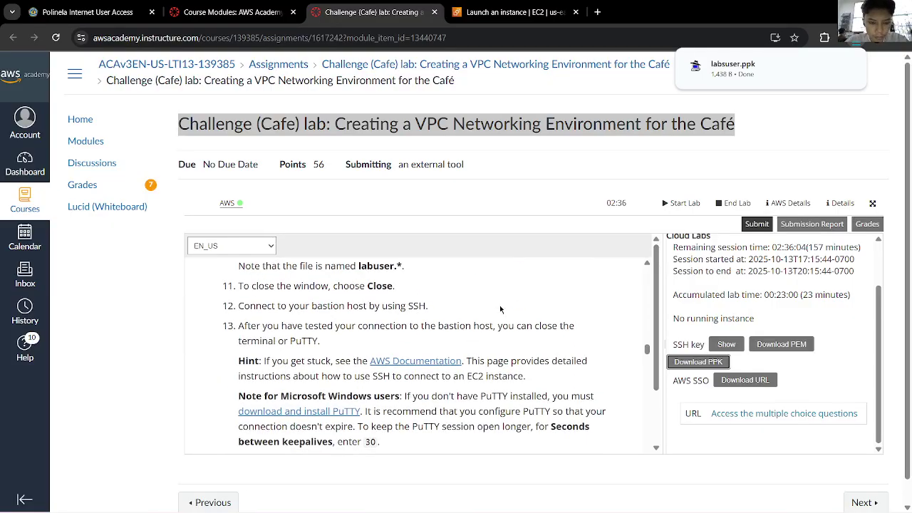
left_click(504, 177)
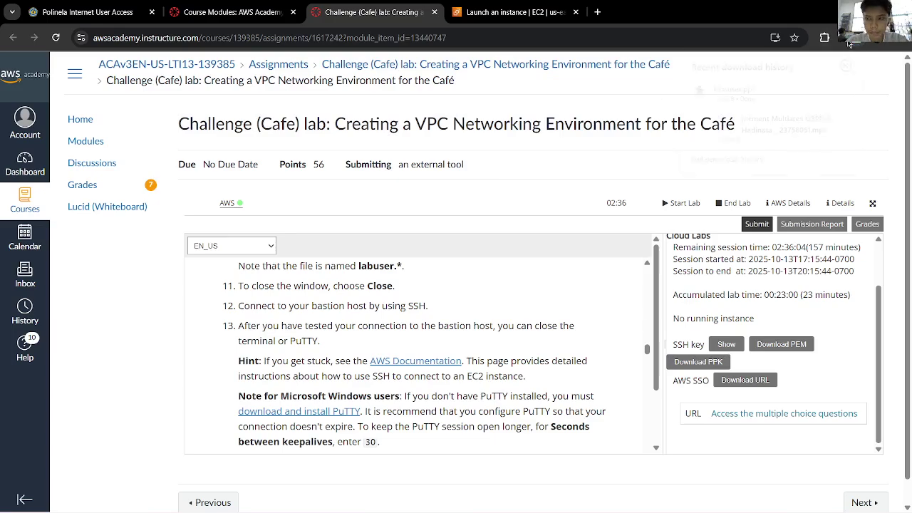
Step: Check the browser's recent download history for the labsuser.ppk key file
left_click(775, 37)
mouse_move(741, 87)
left_click(592, 154)
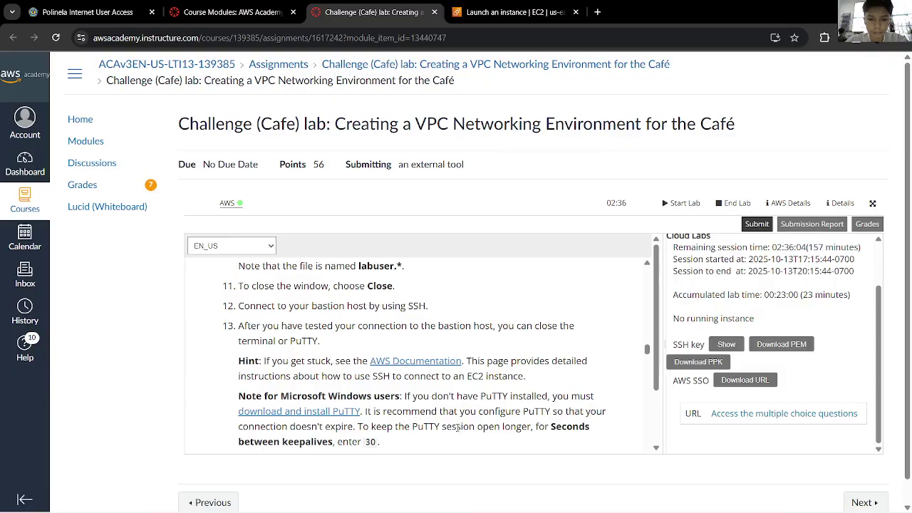
mouse_move(561, 507)
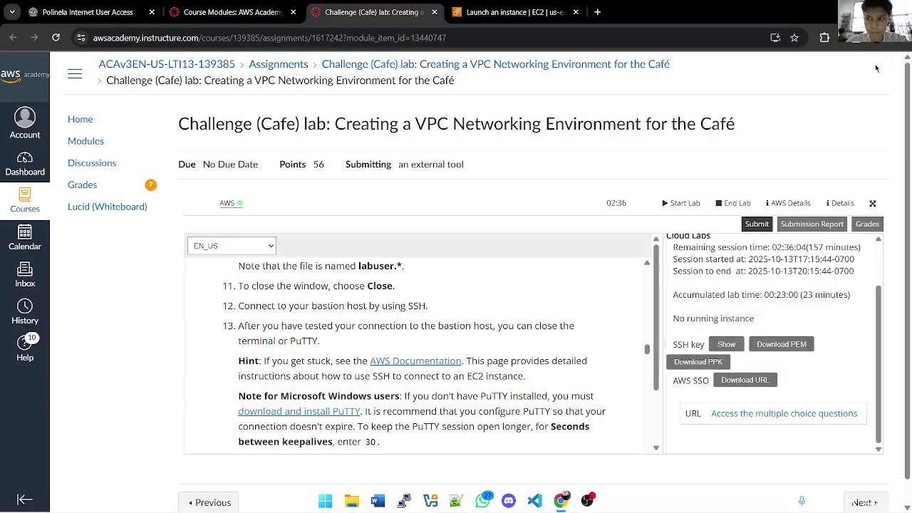
left_click(775, 37)
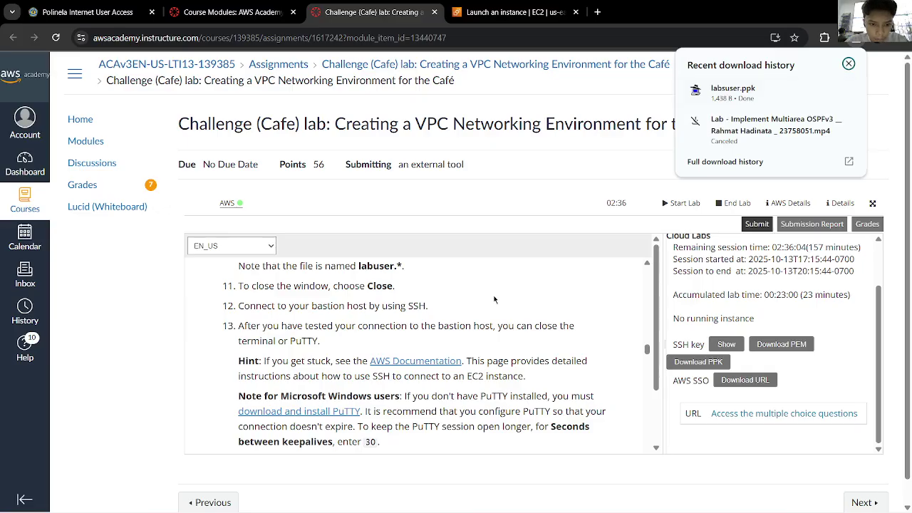
Step: Reread the Task 3 steps for connecting over SSH and look ahead at the instructions up to Task 5
scroll(495, 299, "down", 1)
scroll(495, 299, "up", 3)
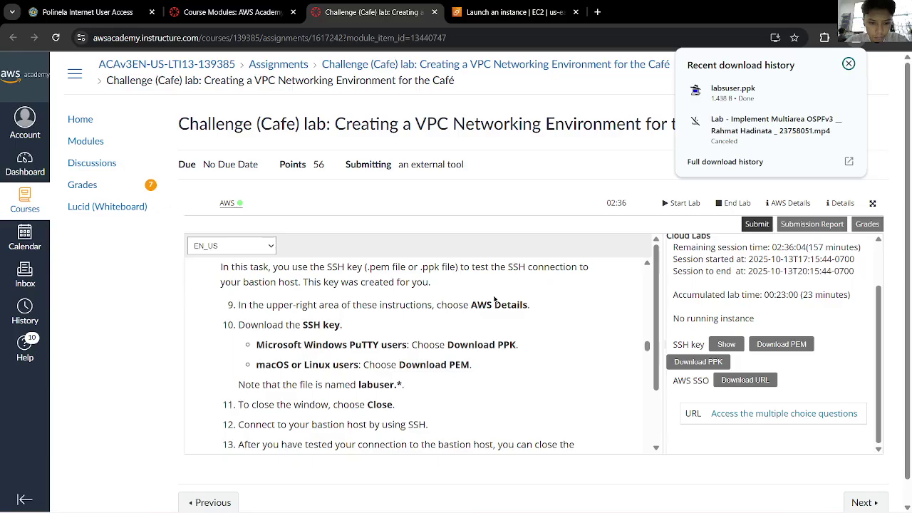
scroll(495, 299, "down", 1)
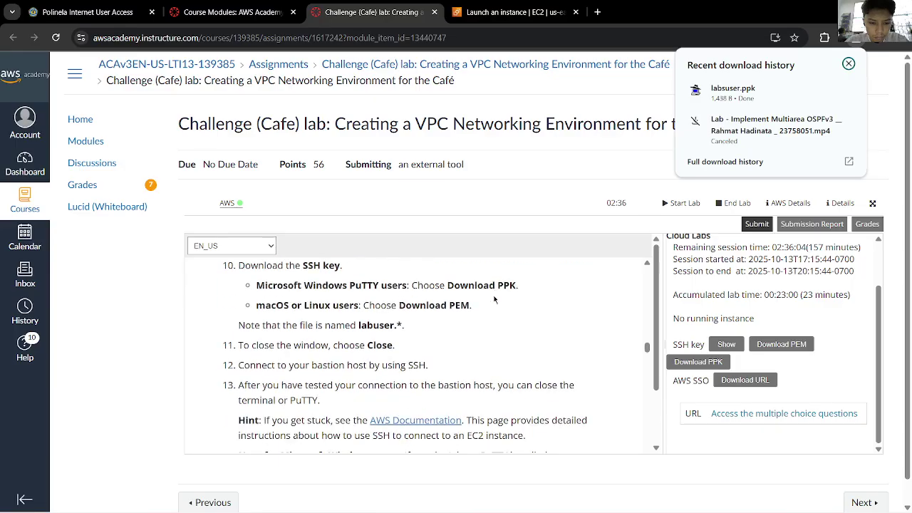
scroll(495, 299, "down", 1)
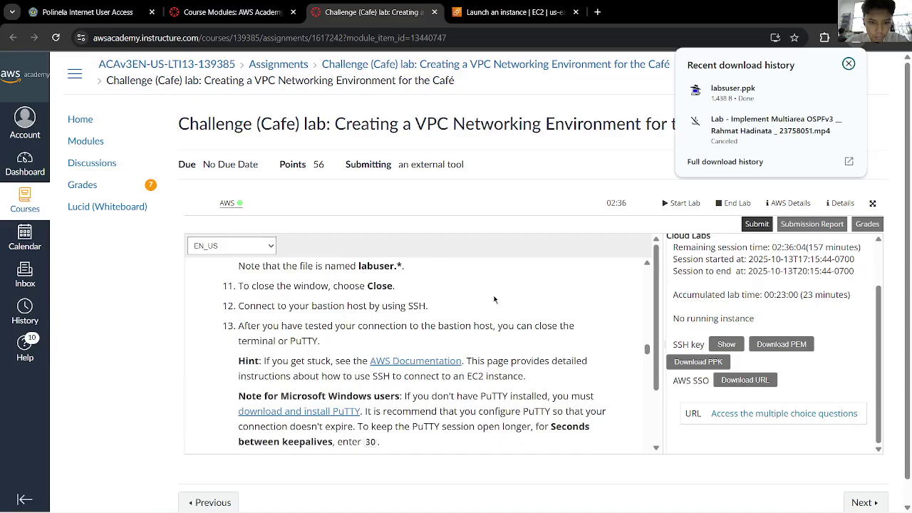
scroll(495, 299, "down", 5)
scroll(494, 300, "down", 1)
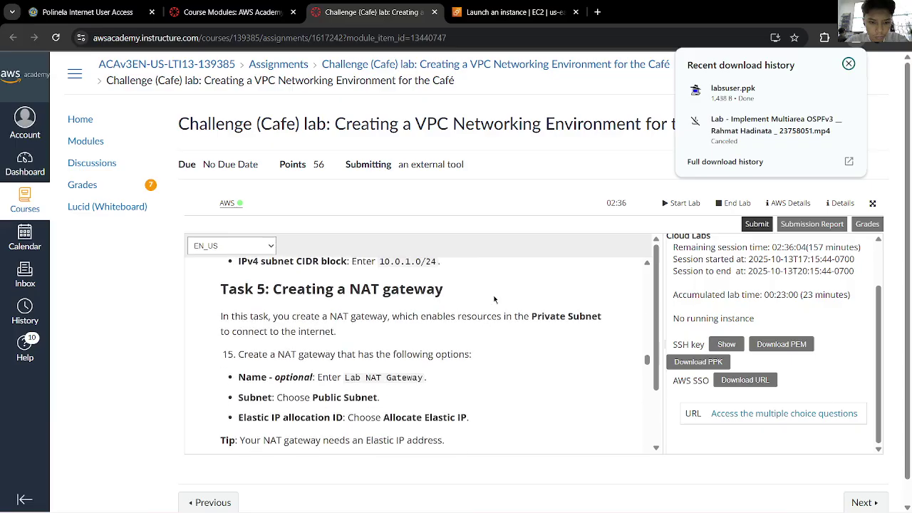
scroll(494, 299, "up", 5)
scroll(494, 299, "up", 3)
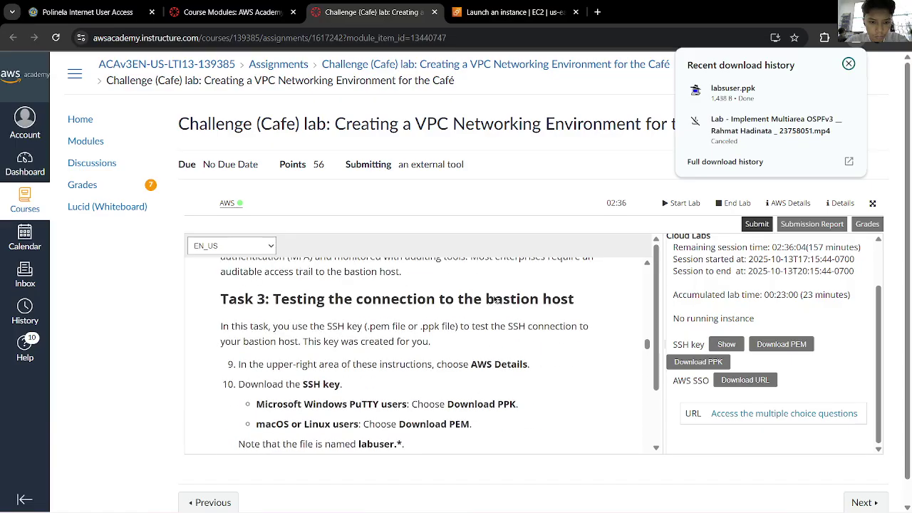
scroll(494, 299, "down", 2)
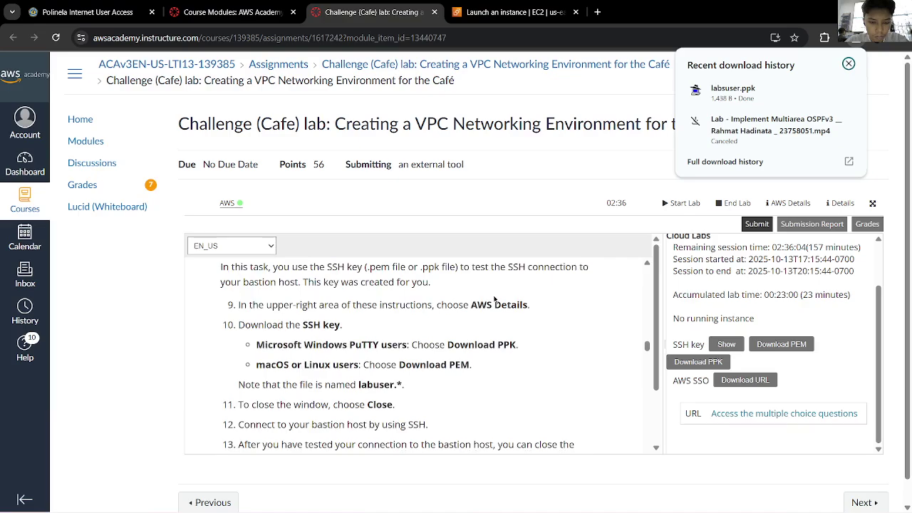
Step: Locate the downloaded labsuser key file in its folder, and try to load a session in PuTTY before closing it
left_click(825, 91)
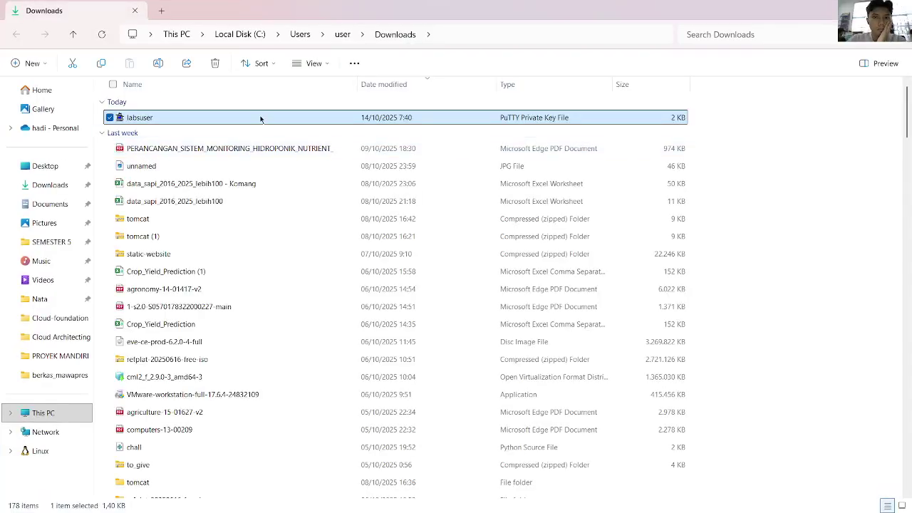
left_click(404, 499)
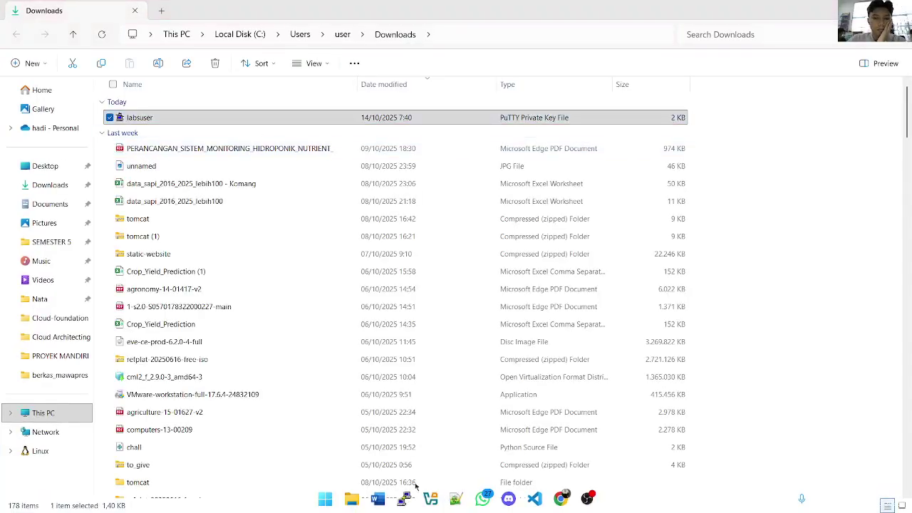
key("super+Down")
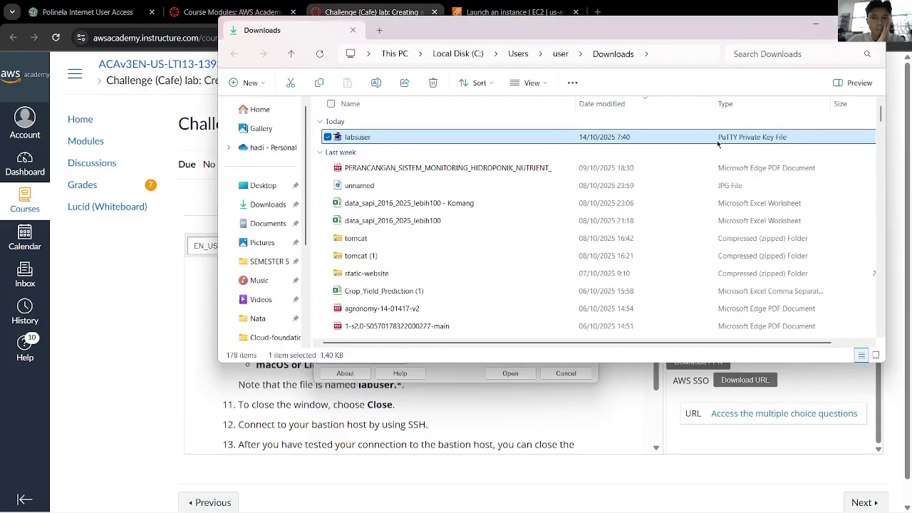
key("super+Down")
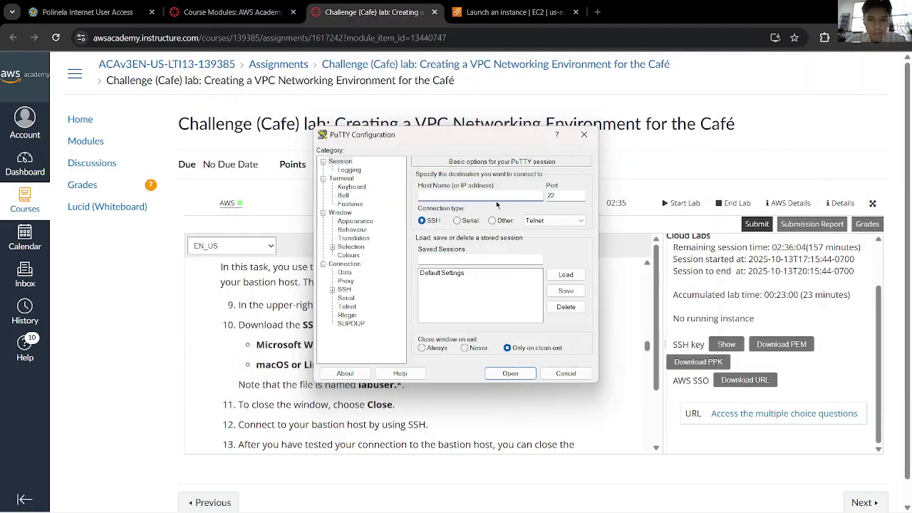
left_click(563, 274)
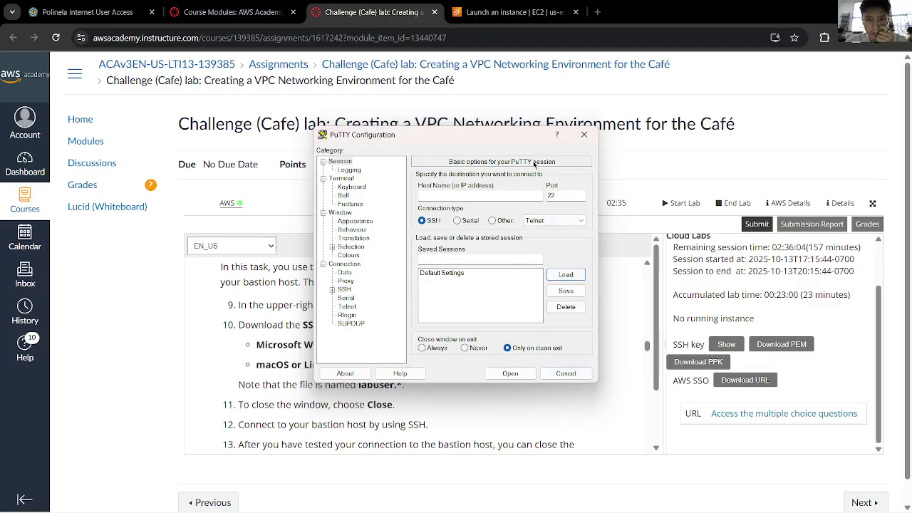
left_click(583, 134)
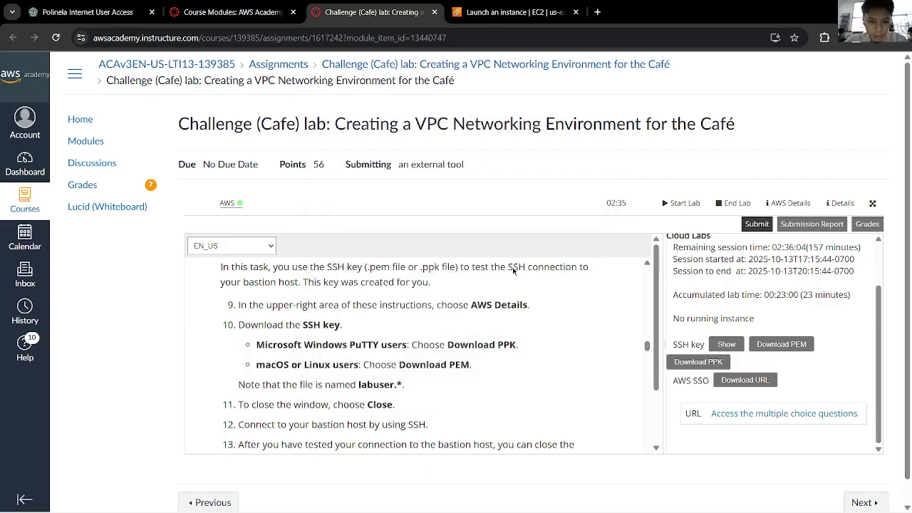
scroll(493, 320, "down", 1)
scroll(494, 320, "down", 2)
scroll(501, 319, "up", 3)
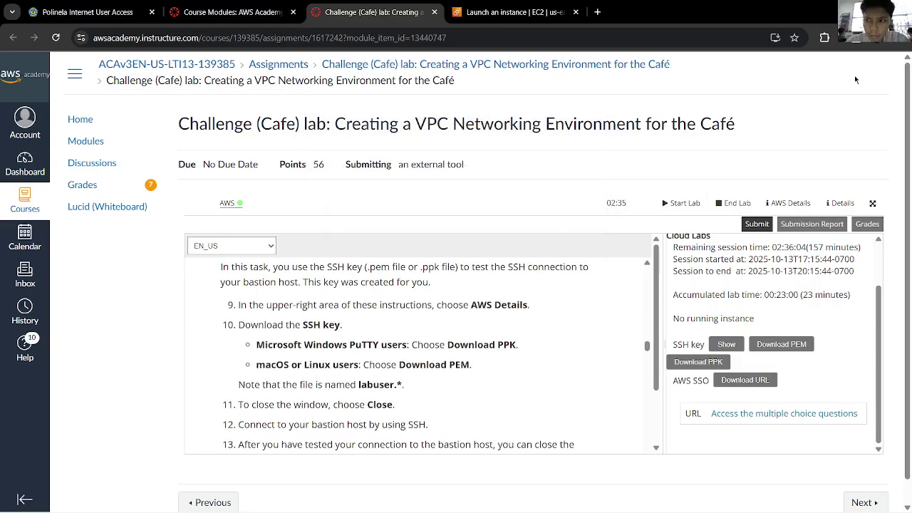
left_click(775, 37)
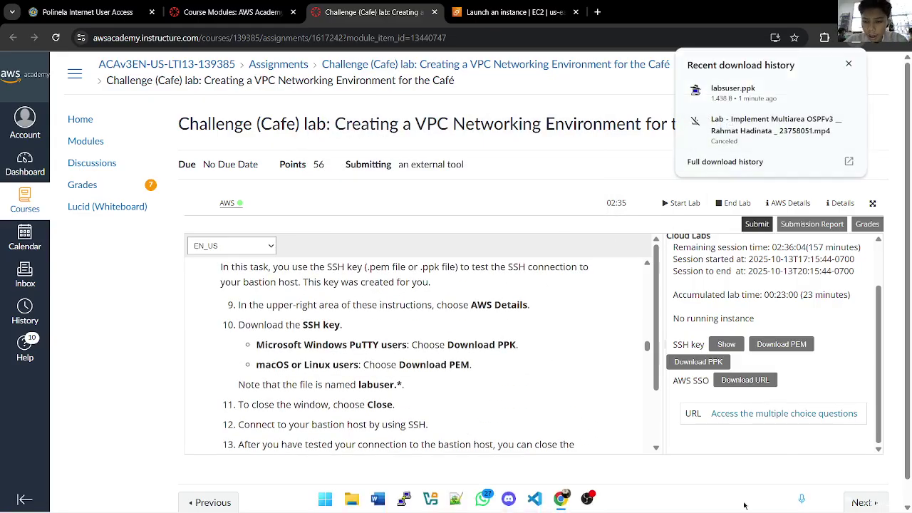
left_click(587, 498)
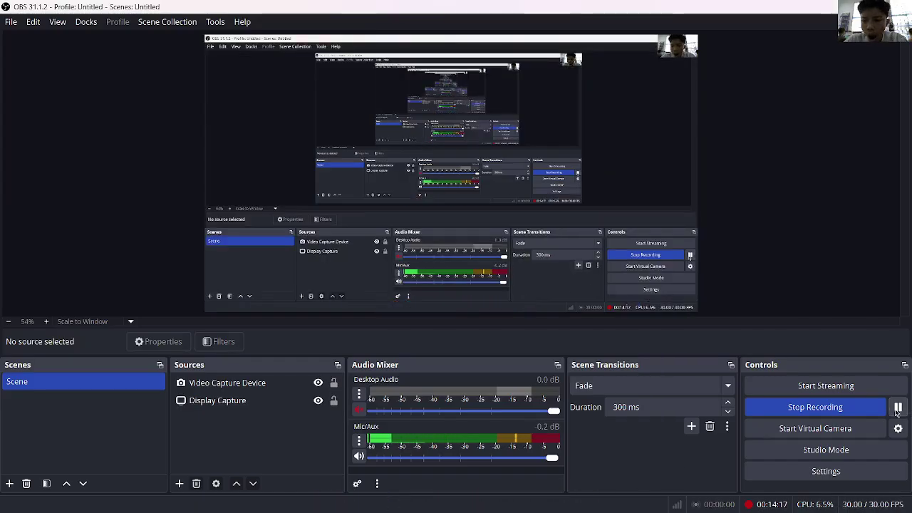
left_click(559, 499)
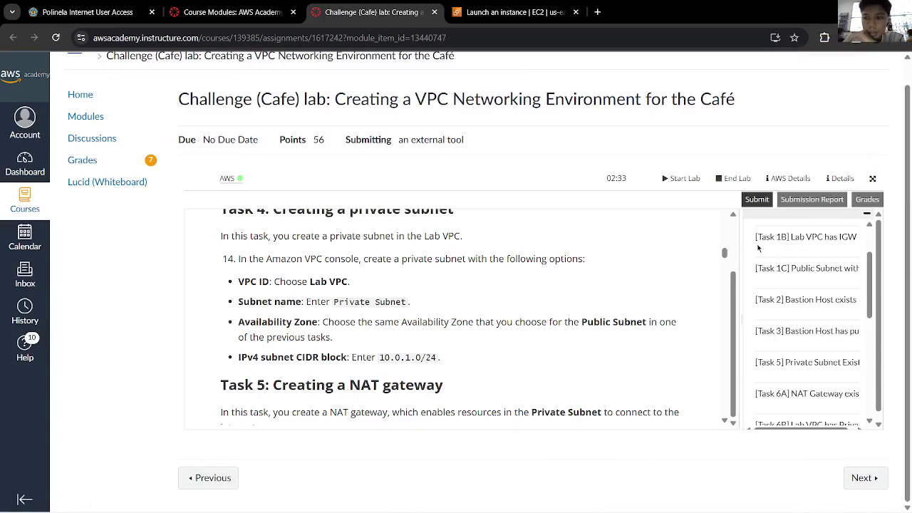
Step: Close the lab's grading results pane and read the Task 4 instructions for creating a private subnet
left_click(867, 215)
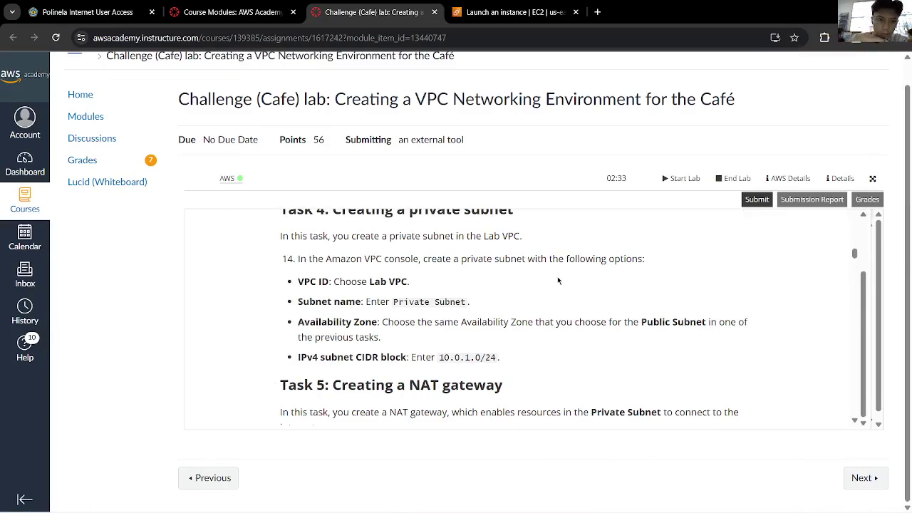
scroll(499, 281, "up", 1)
scroll(458, 284, "down", 1)
scroll(457, 284, "up", 1)
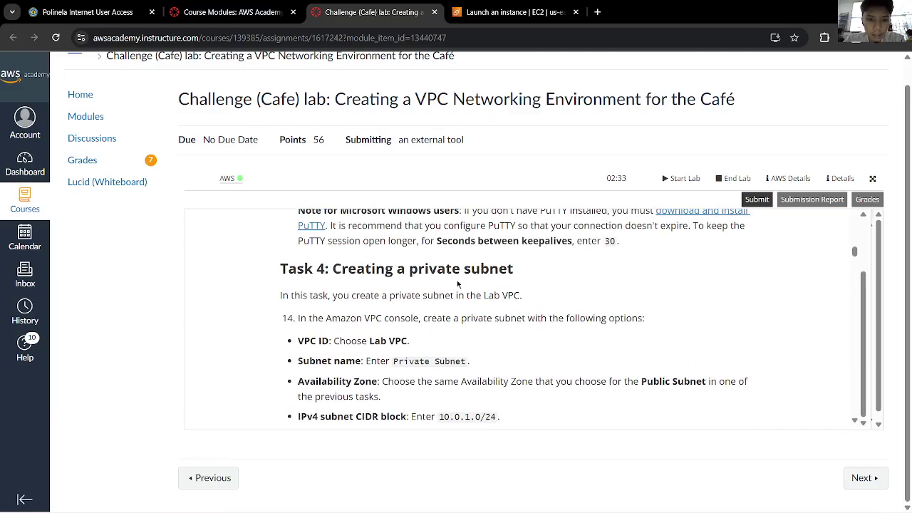
scroll(458, 282, "up", 2)
scroll(462, 279, "down", 2)
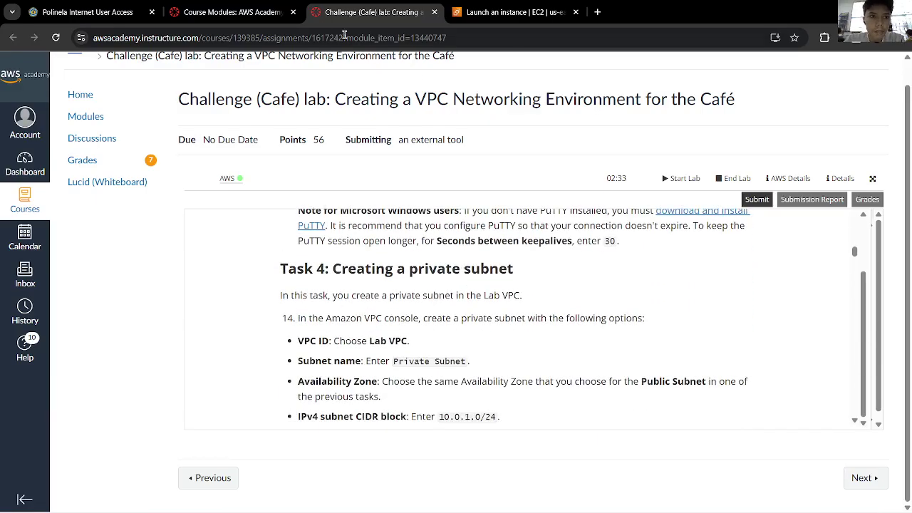
Step: Switch to the AWS console, search for the vpc service and open its list of subnets
left_click(253, 8)
left_click(364, 8)
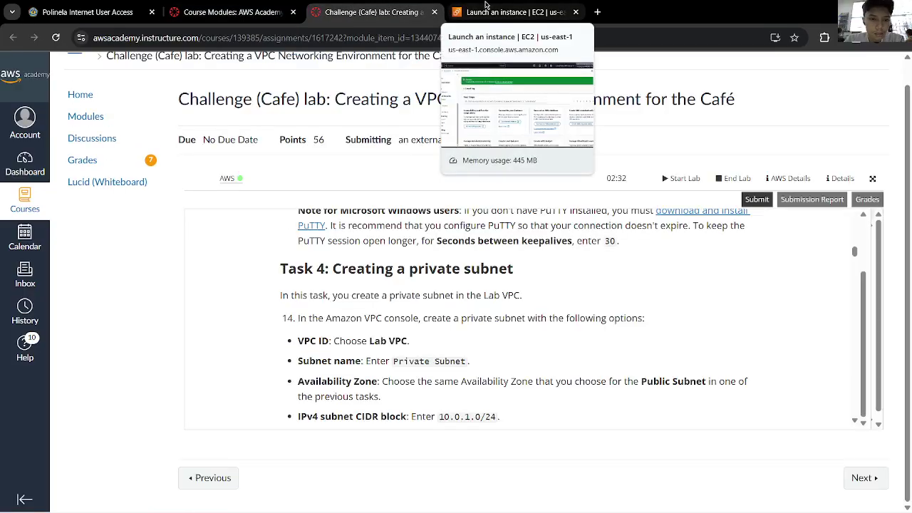
left_click(486, 8)
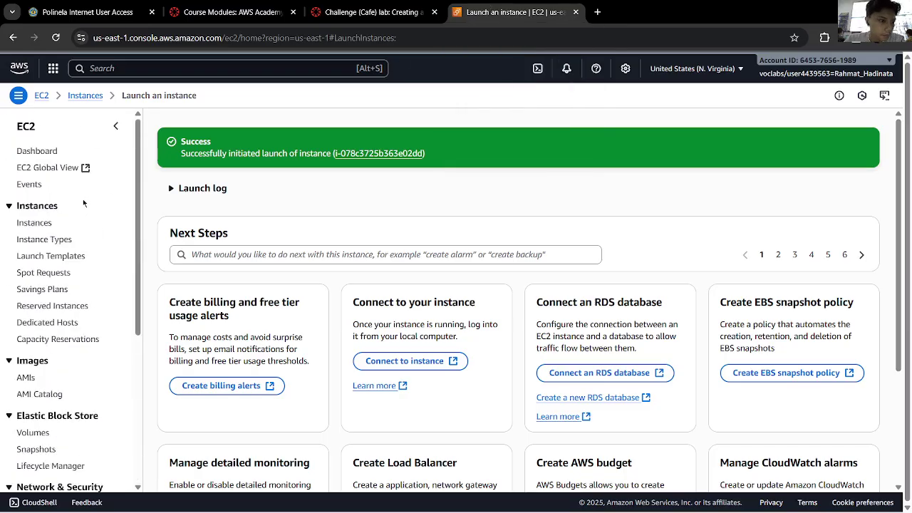
left_click(154, 64)
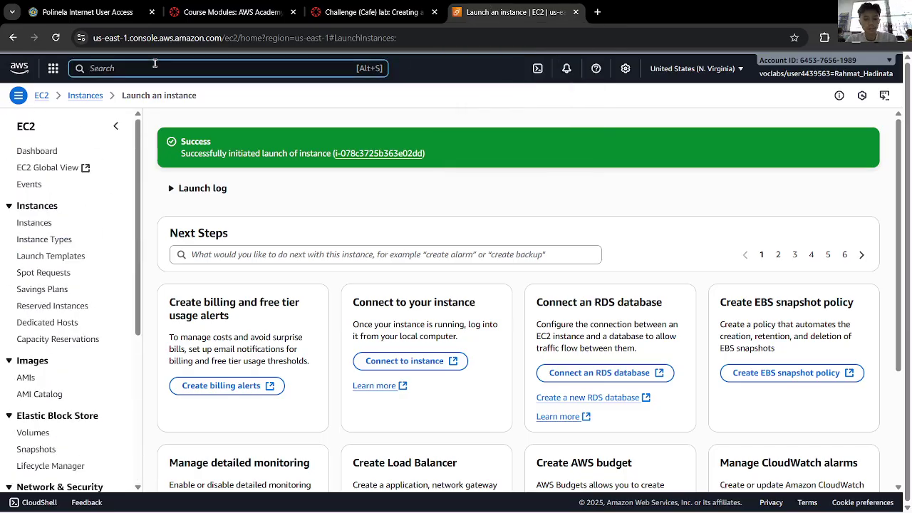
type("vpc")
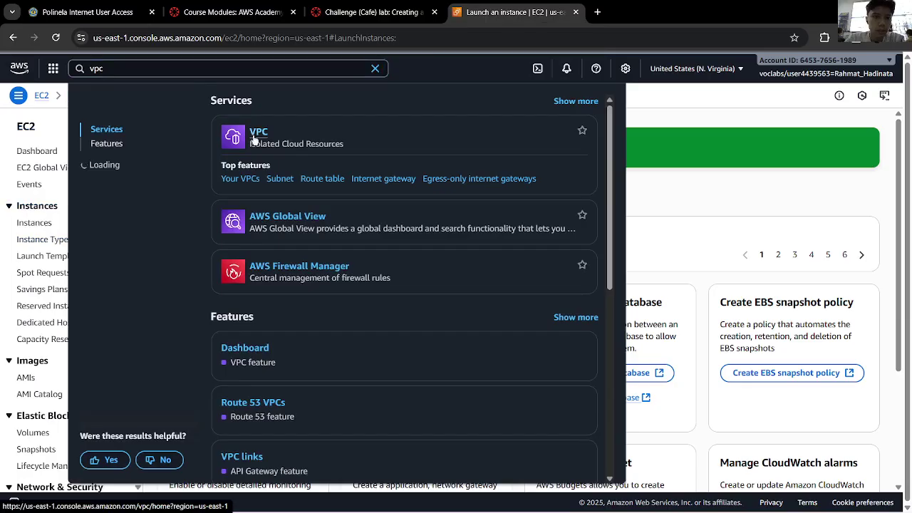
left_click(256, 135)
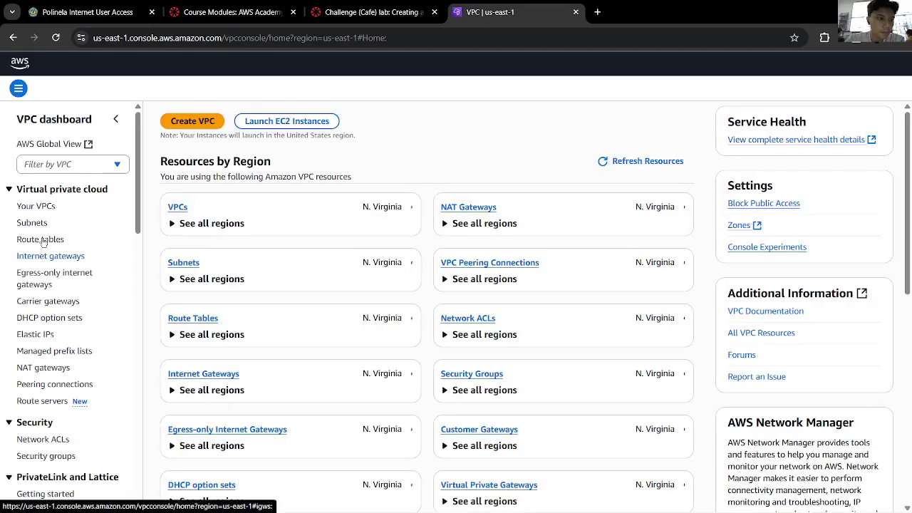
left_click(35, 229)
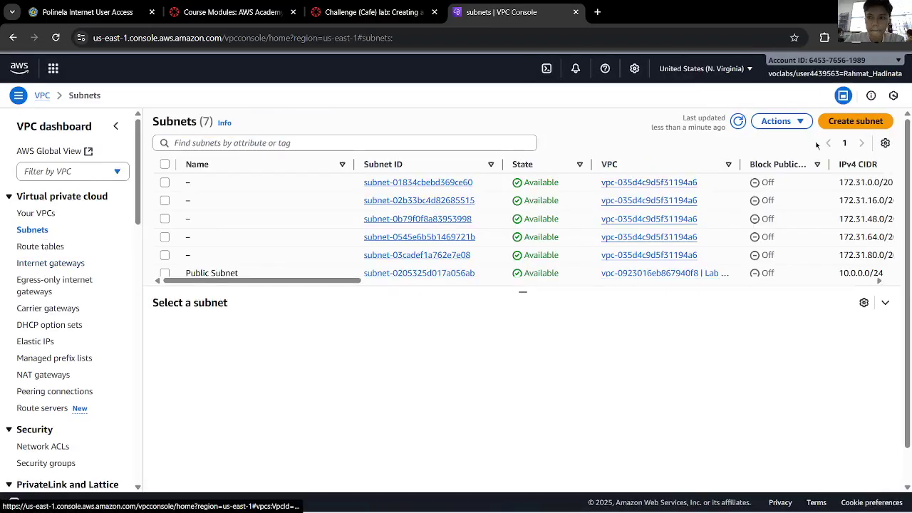
Step: Start creating a subnet and, following the Task 4 options, choose Lab VPC as its VPC
left_click(855, 121)
left_click(372, 12)
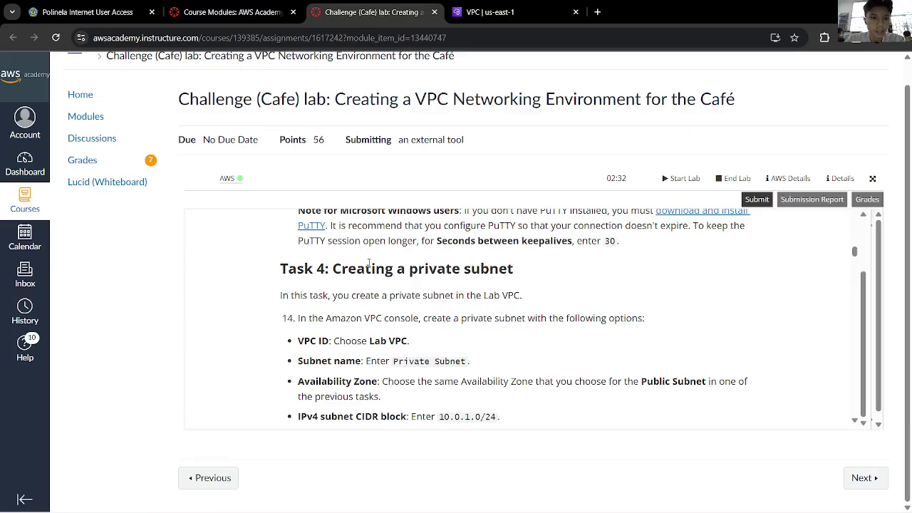
scroll(368, 262, "down", 2)
left_click(549, 5)
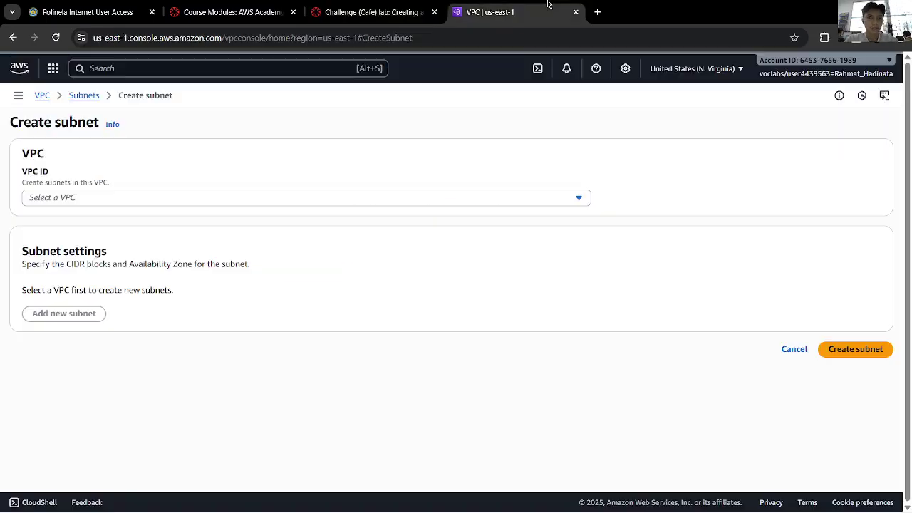
left_click(153, 200)
left_click(112, 266)
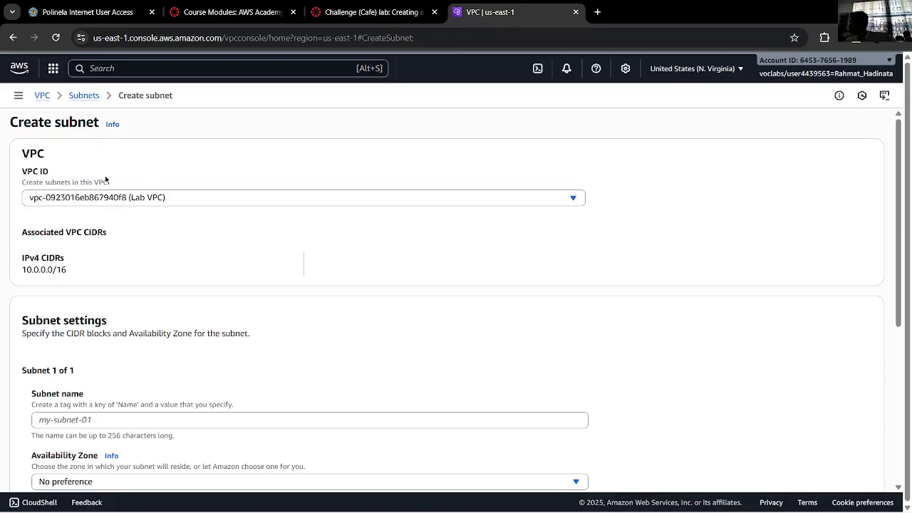
Step: Copy the subnet name from the lab instructions and name the new subnet Private Subnet
left_click(371, 13)
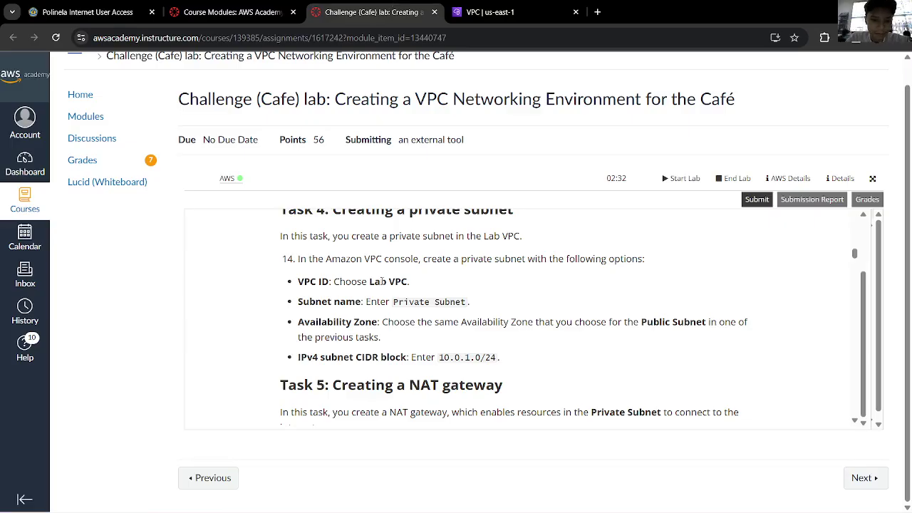
left_click_drag(393, 301, 465, 301)
key("ctrl+c")
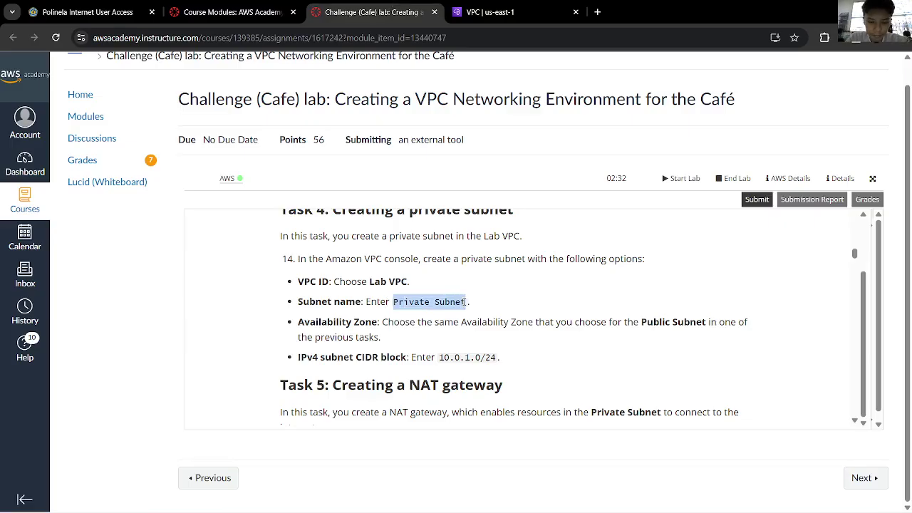
left_click(467, 10)
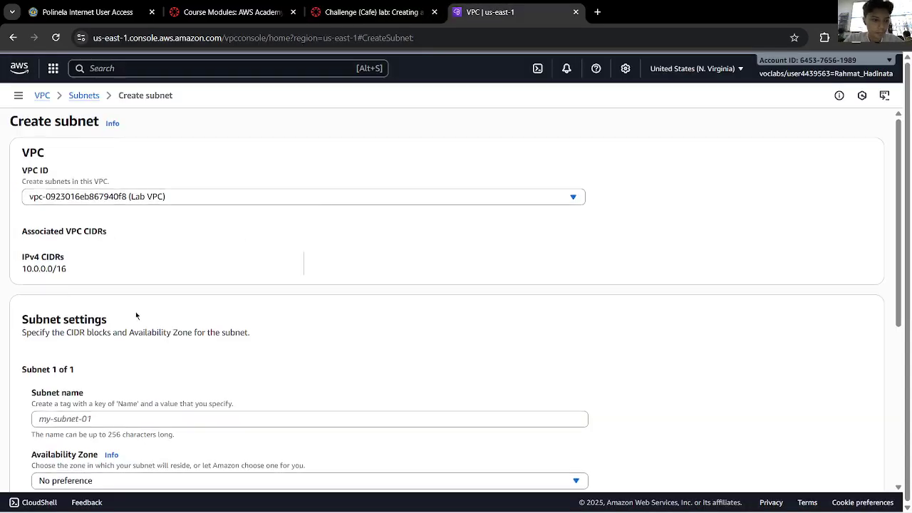
scroll(135, 311, "down", 2)
left_click(153, 300)
key("ctrl+v")
Step: Set the new subnet's Availability Zone to United States (N. Virginia) / use1-az1 (us-east-1a)
left_click(340, 6)
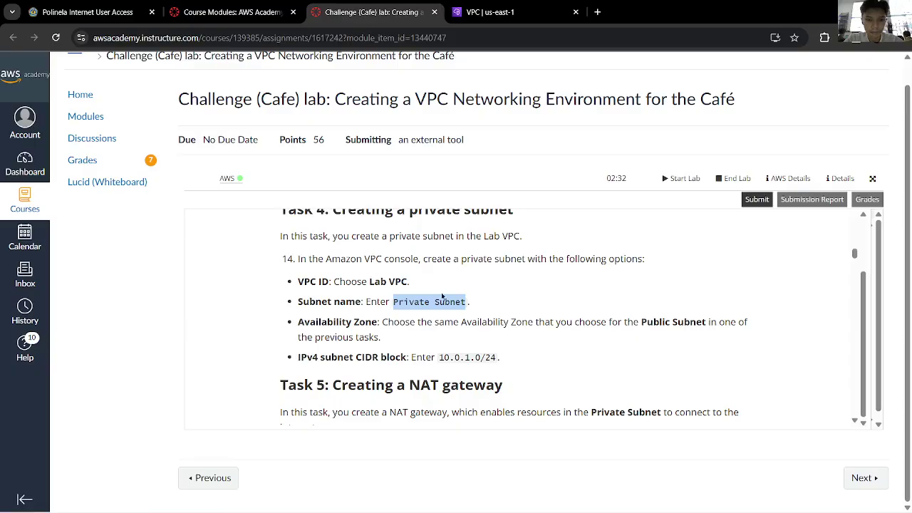
left_click(443, 298)
left_click(520, 6)
left_click(171, 363)
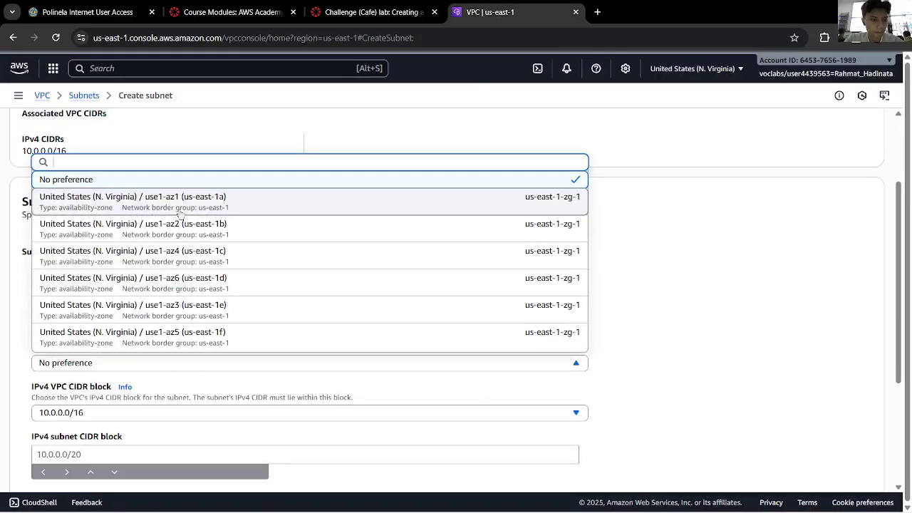
left_click(182, 208)
Step: Copy the CIDR value from the Task 4 instructions and set the IPv4 subnet CIDR block to 10.0.1.0/24
left_click(370, 12)
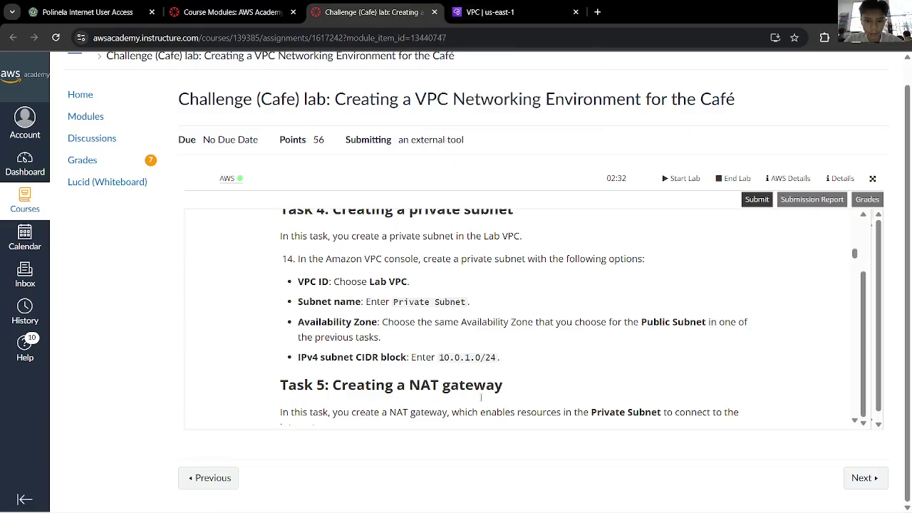
left_click_drag(419, 322, 491, 318)
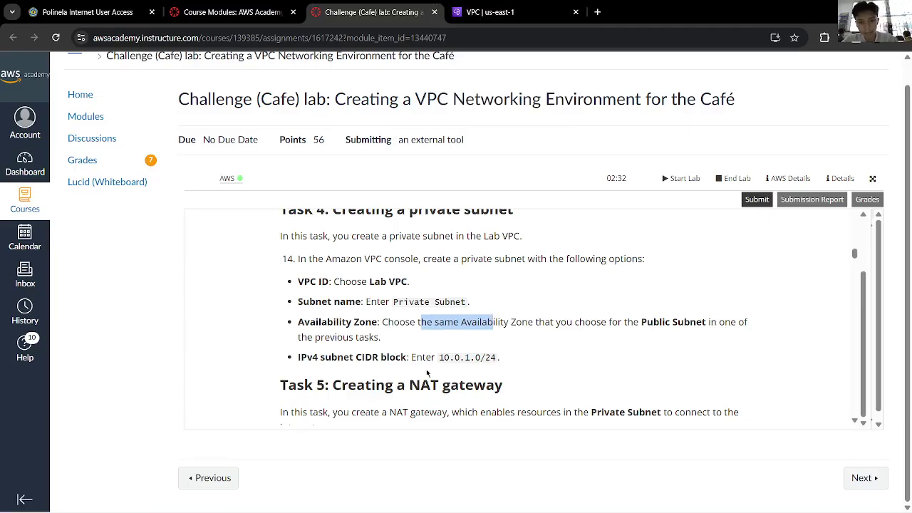
left_click_drag(439, 358, 500, 359)
key("ctrl+c")
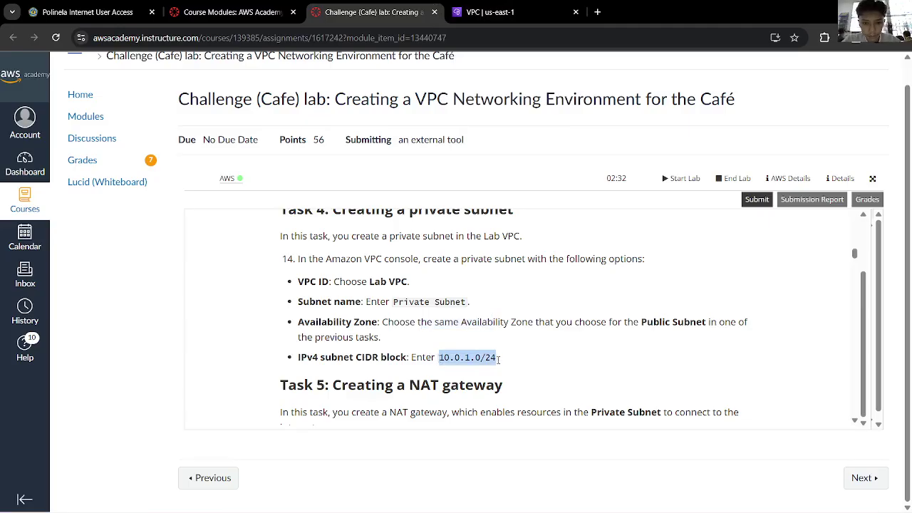
left_click(490, 12)
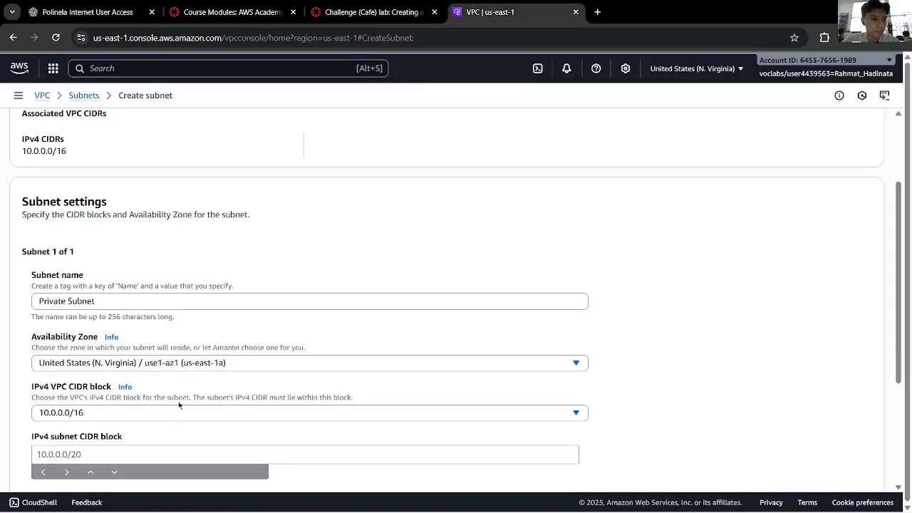
left_click(171, 412)
left_click(158, 433)
triple_click(142, 449)
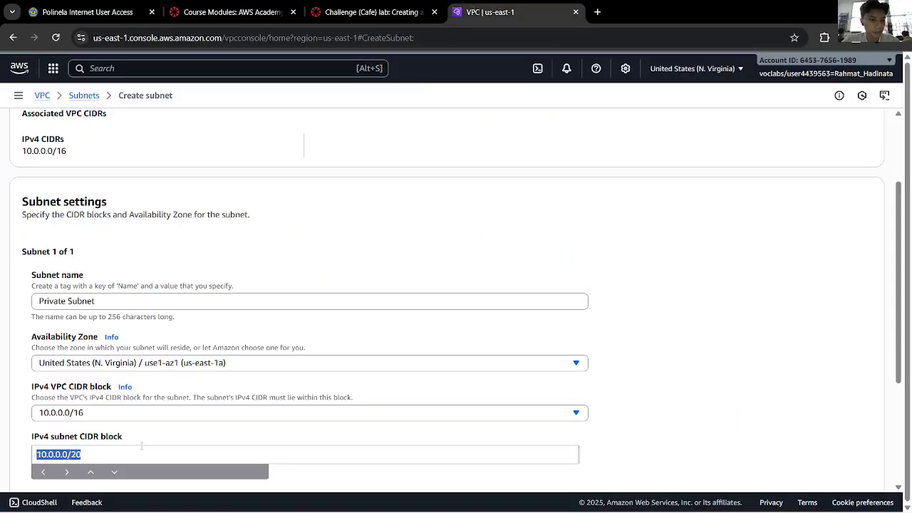
key("BackSpace")
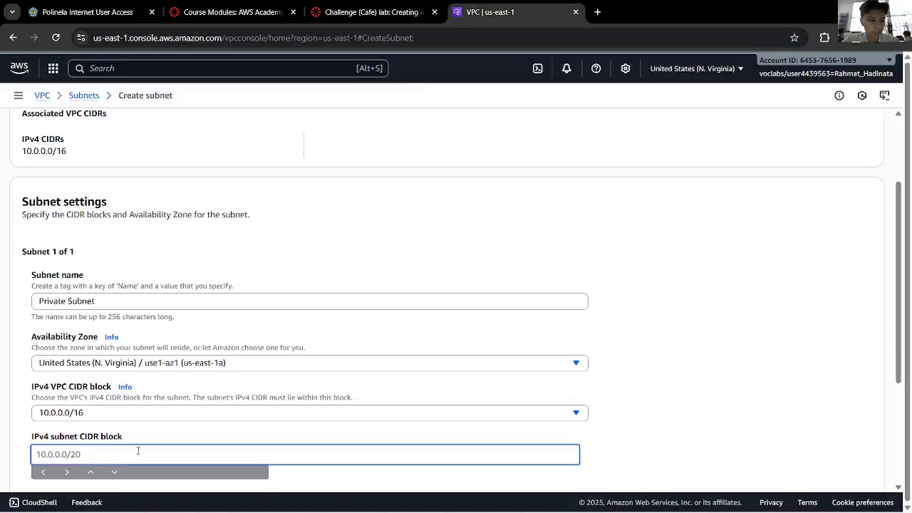
key("ctrl+v")
scroll(228, 385, "down", 2)
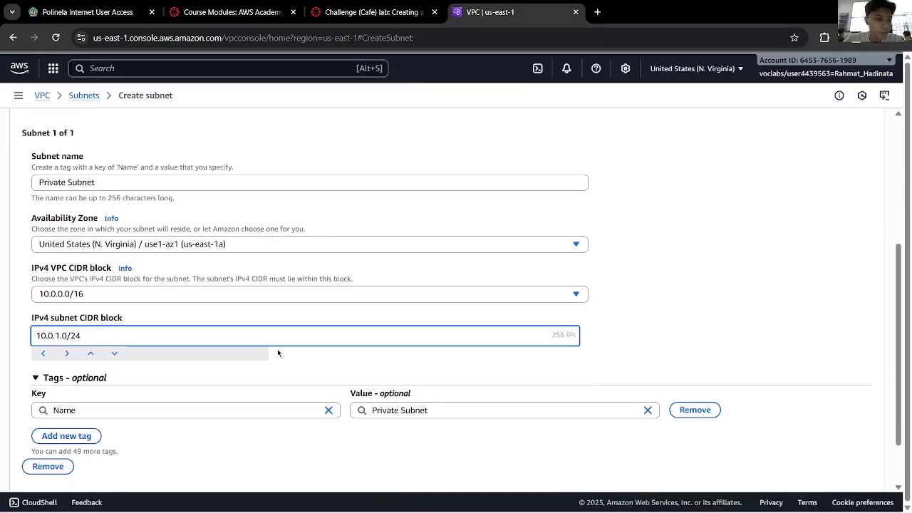
Step: Recheck the Task 4 options in the lab instructions and create the private subnet
left_click(373, 12)
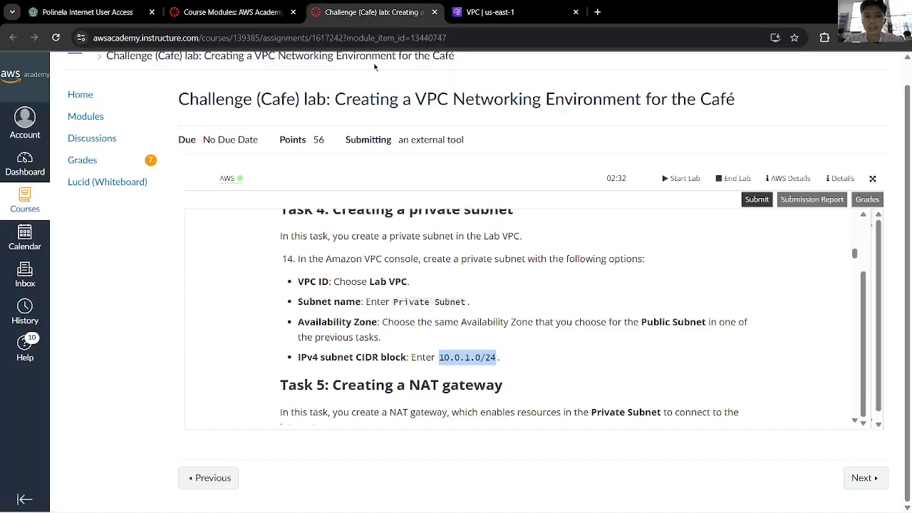
left_click(499, 292)
scroll(498, 292, "down", 2)
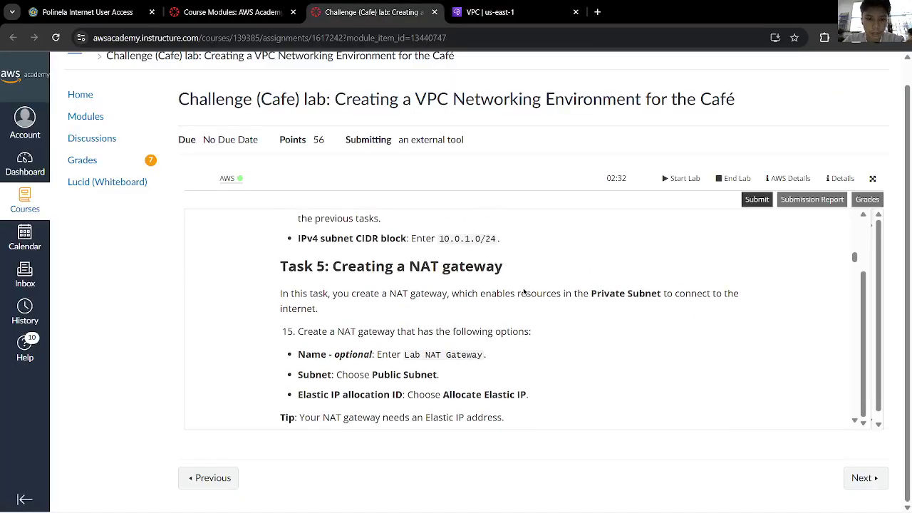
scroll(523, 292, "up", 3)
left_click(489, 12)
scroll(823, 430, "down", 2)
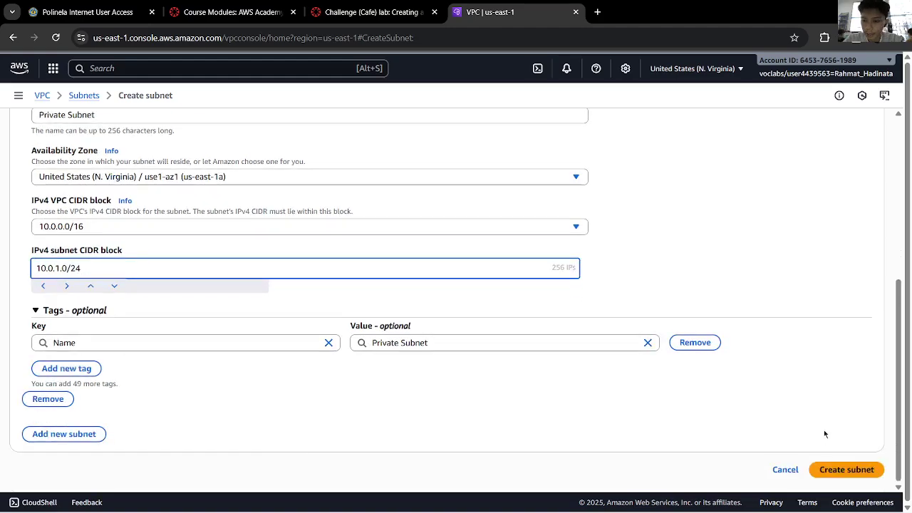
left_click(838, 468)
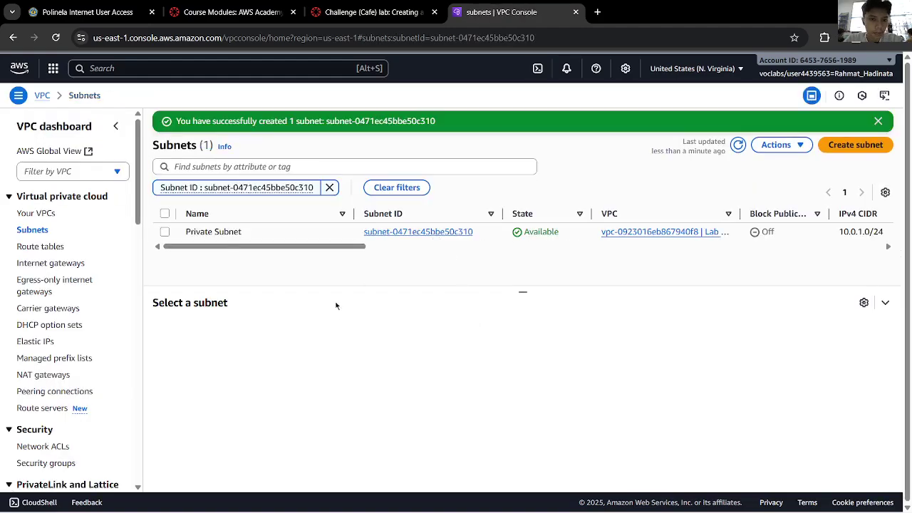
Step: Refresh the subnets, show the unfiltered list and look for the new Private Subnet entry
left_click(738, 145)
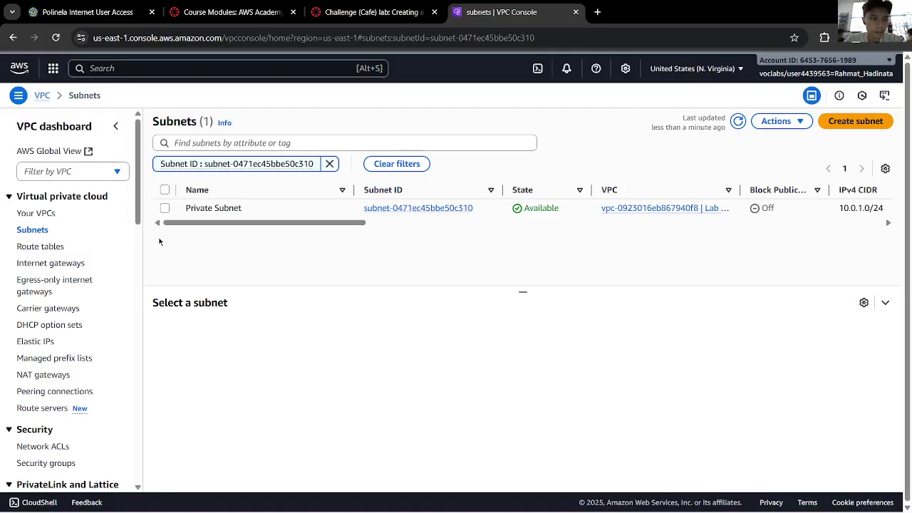
left_click(36, 230)
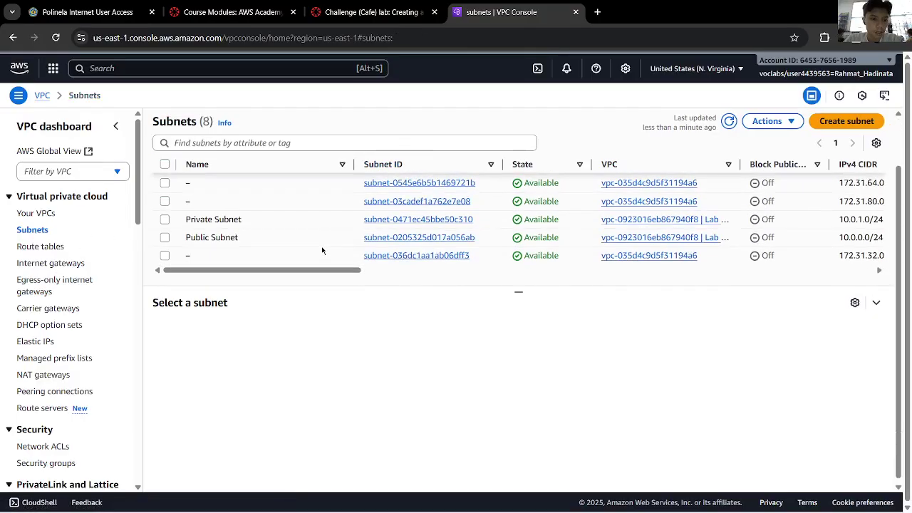
scroll(322, 251, "down", 1)
scroll(299, 242, "down", 2)
scroll(286, 242, "up", 2)
scroll(287, 243, "down", 2)
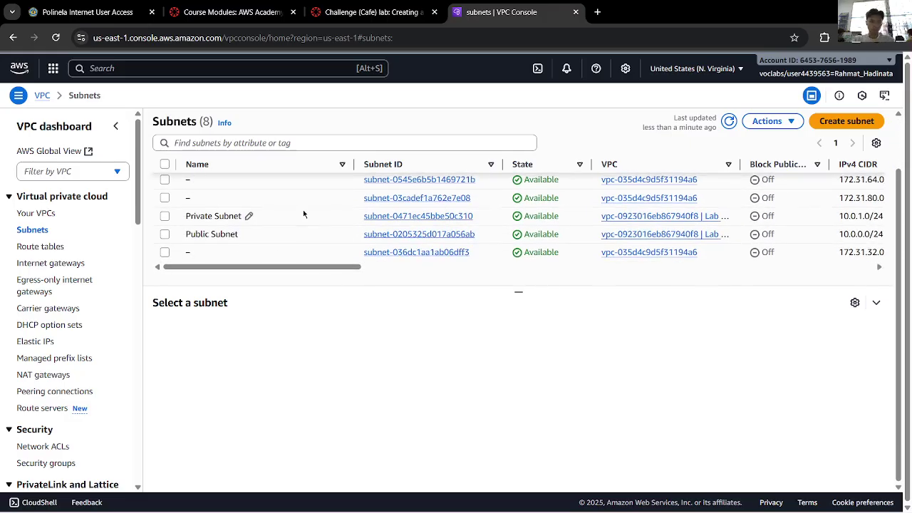
Step: Read the Task 5 instructions on the NAT gateway options and the new route table
left_click(363, 12)
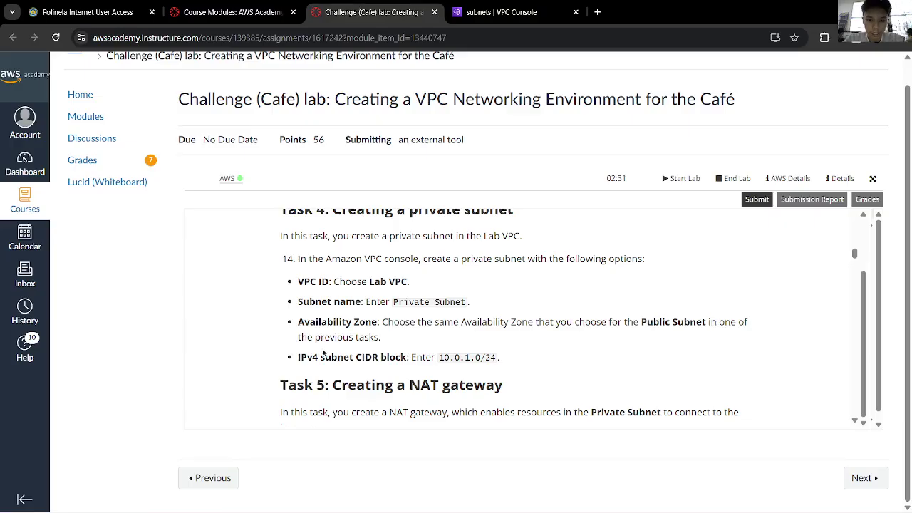
scroll(368, 347, "down", 2)
scroll(369, 348, "down", 1)
scroll(366, 349, "up", 1)
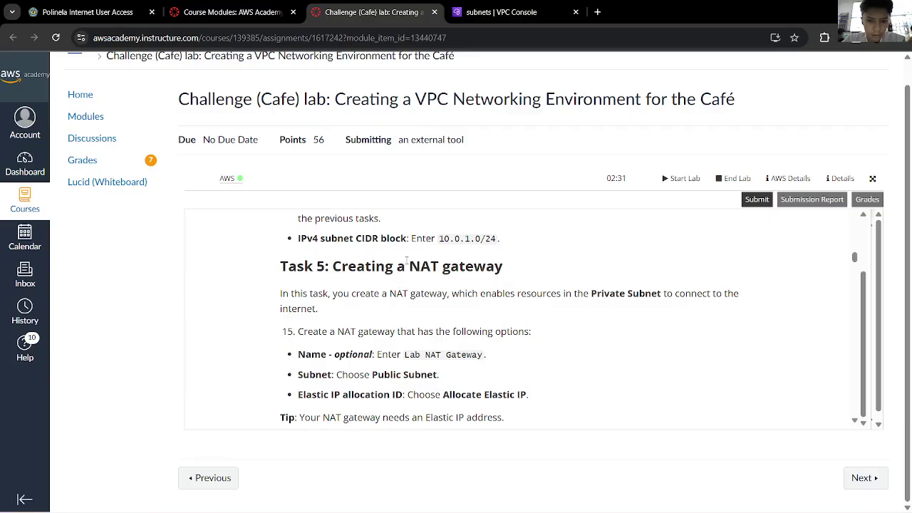
left_click(499, 12)
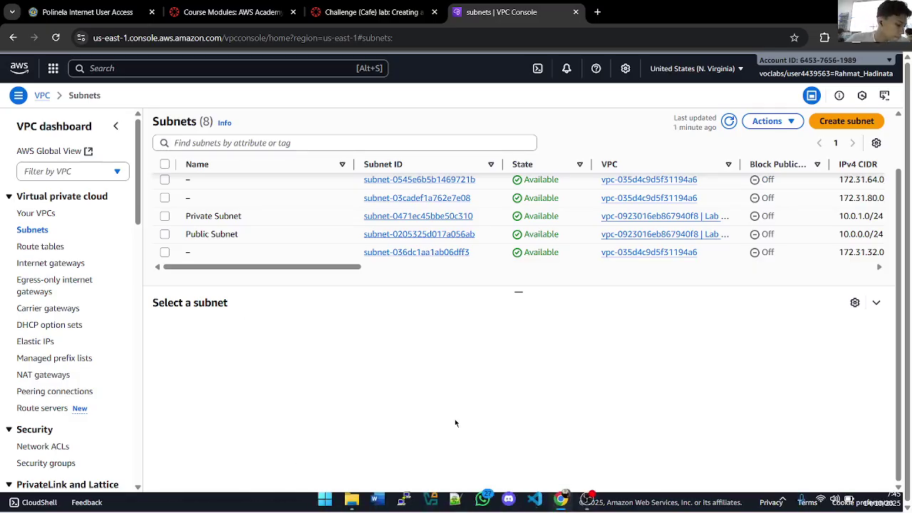
left_click(367, 10)
scroll(424, 367, "down", 2)
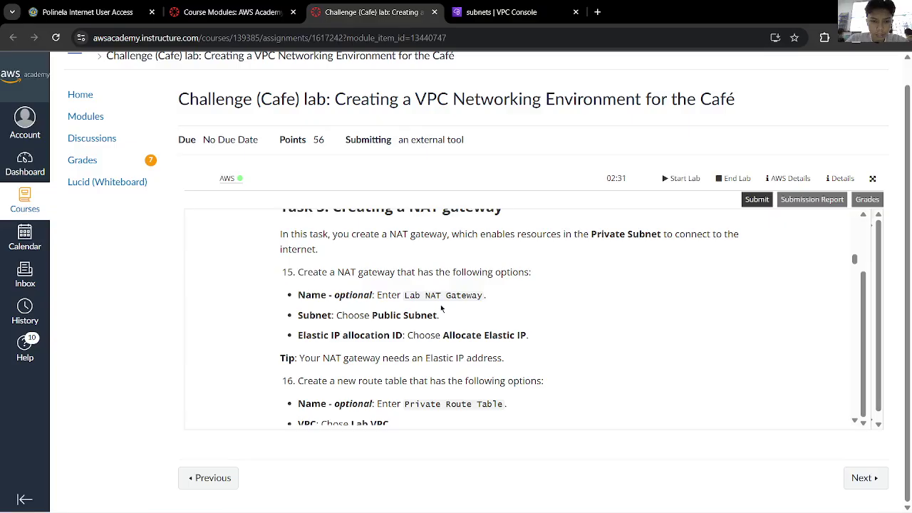
Step: Review the Task 5 NAT gateway options, switch to the VPC console and start creating a new NAT gateway
scroll(441, 308, "down", 4)
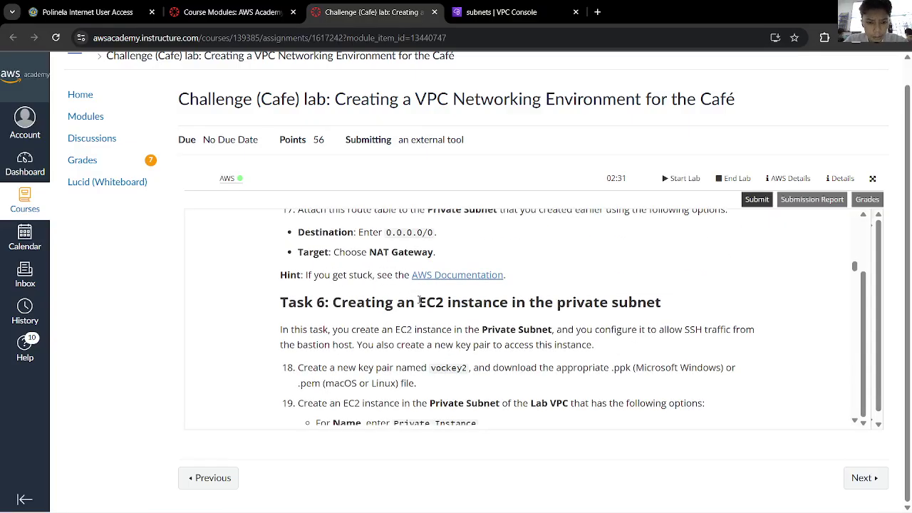
scroll(419, 300, "up", 5)
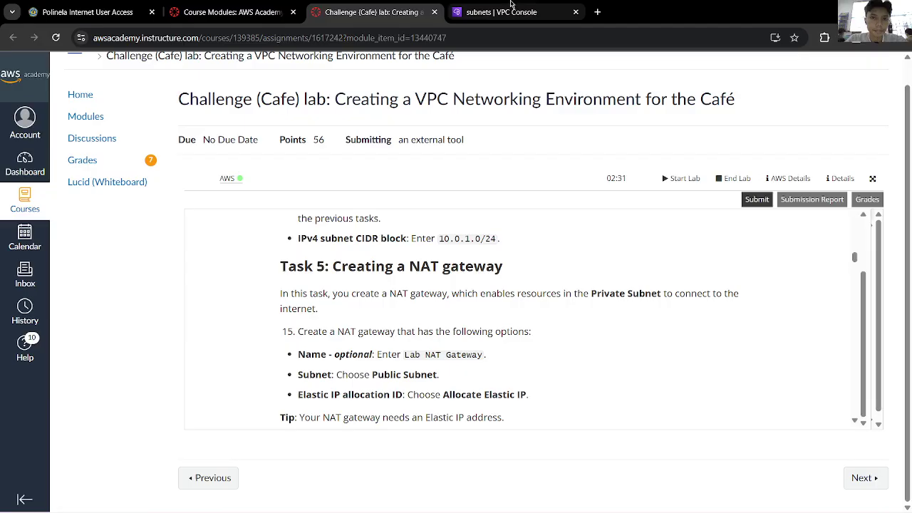
left_click(499, 13)
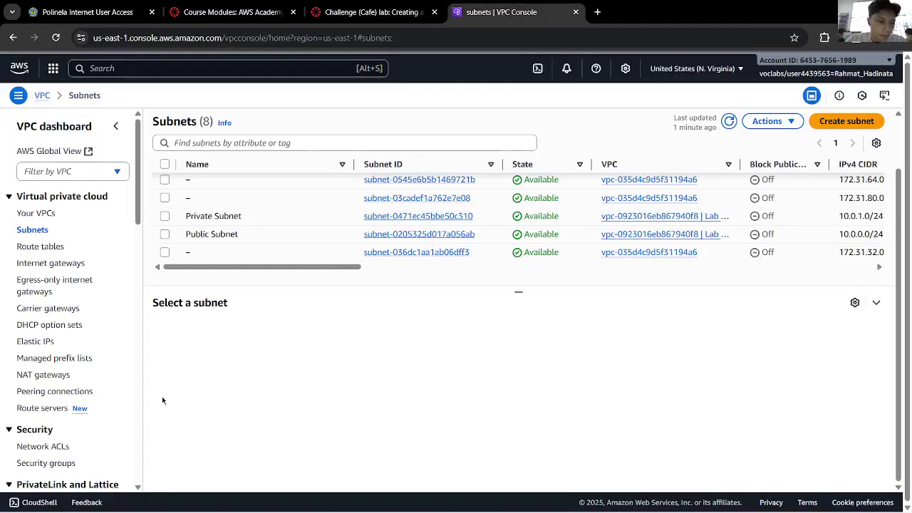
left_click(51, 376)
left_click(826, 119)
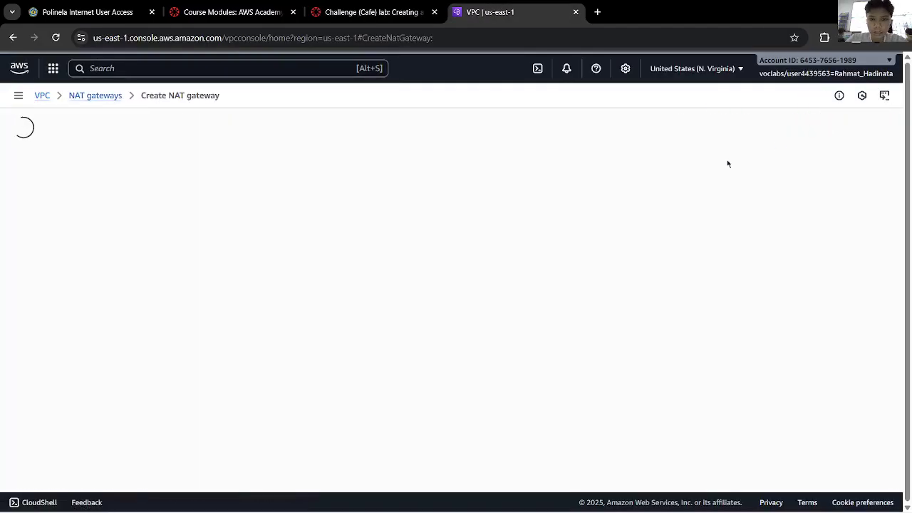
Step: Copy the name from the Task 5 instructions and name the NAT gateway Lab NAT Gateway
left_click(335, 13)
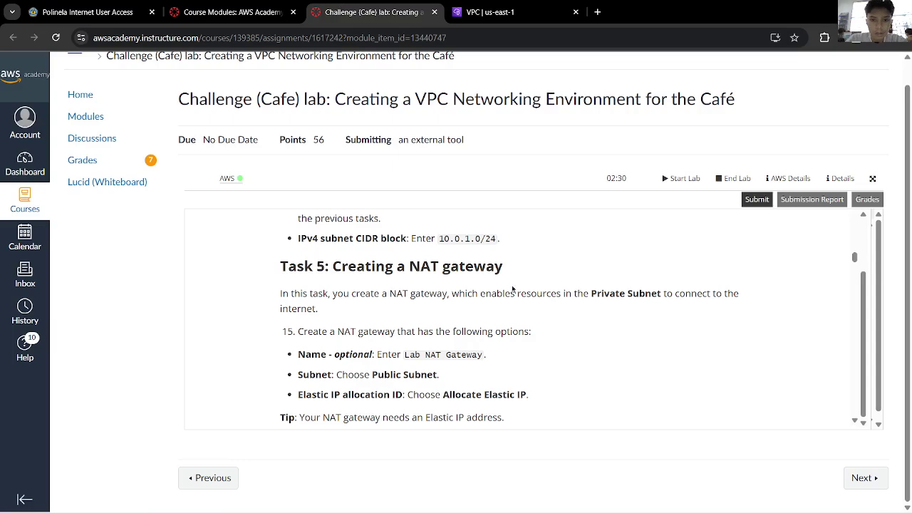
left_click_drag(404, 354, 483, 354)
key("ctrl+c")
left_click(458, 13)
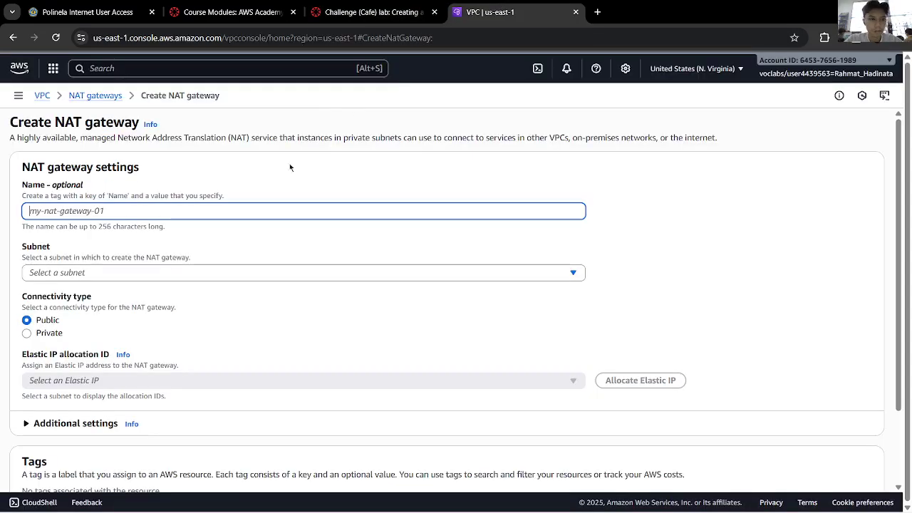
key("ctrl+v")
Step: Check the subnet option in the lab instructions and place the NAT gateway in the Public Subnet
left_click(414, 10)
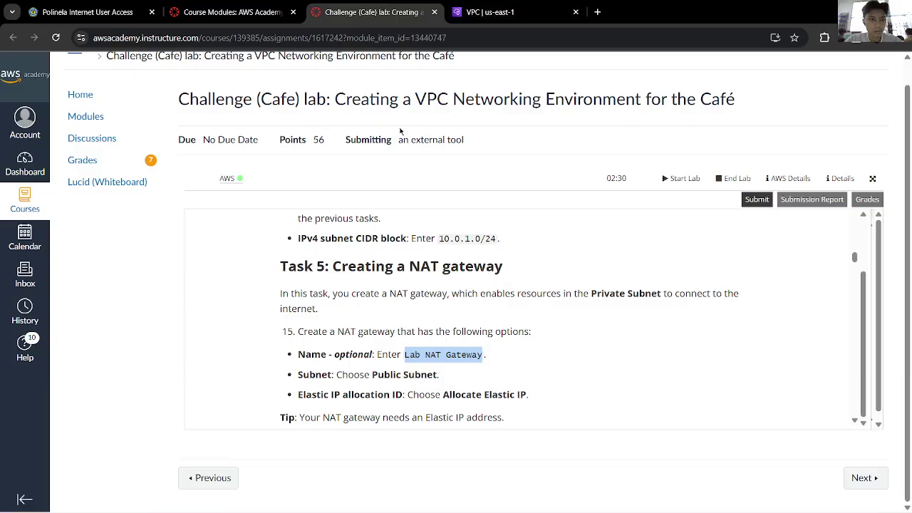
scroll(435, 353, "down", 1)
left_click(489, 12)
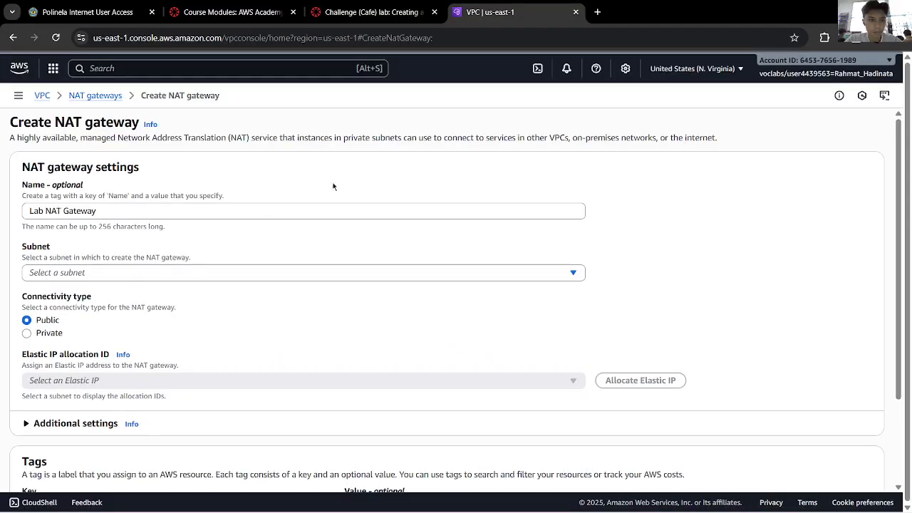
left_click(165, 273)
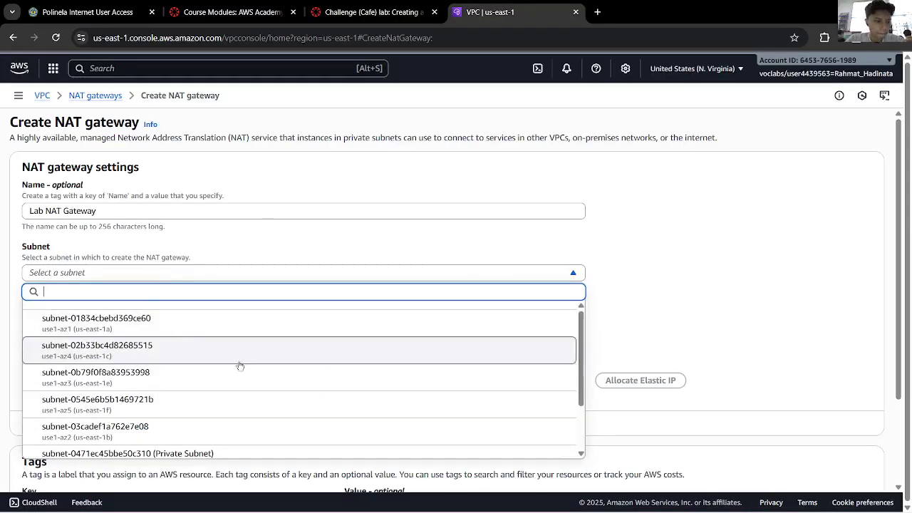
scroll(295, 384, "down", 1)
scroll(296, 384, "down", 1)
left_click(207, 420)
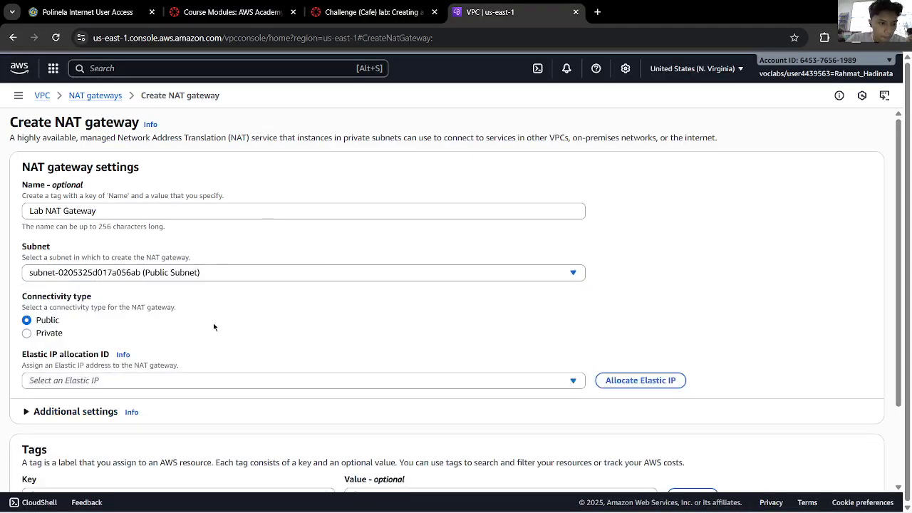
Step: Check the Elastic IP option in the lab instructions and allocate a new Elastic IP for the NAT gateway
left_click(399, 5)
scroll(549, 299, "down", 2)
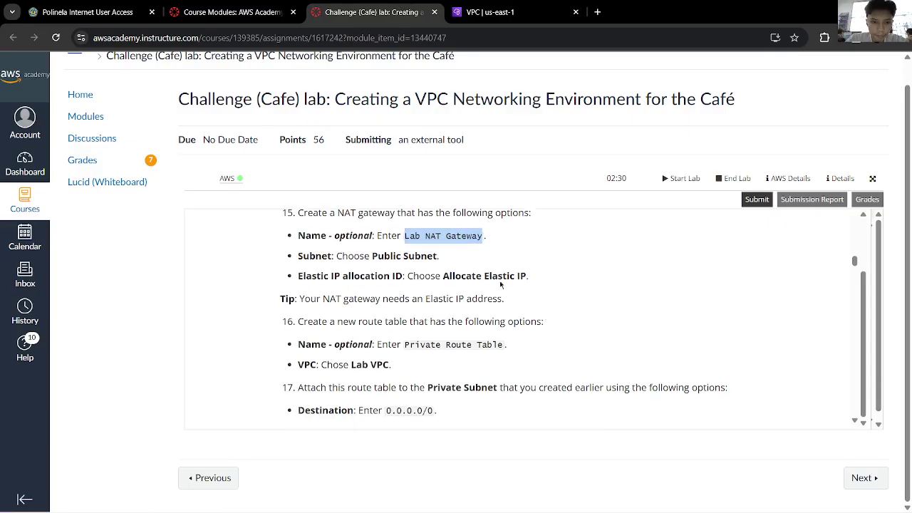
left_click(509, 10)
left_click(193, 377)
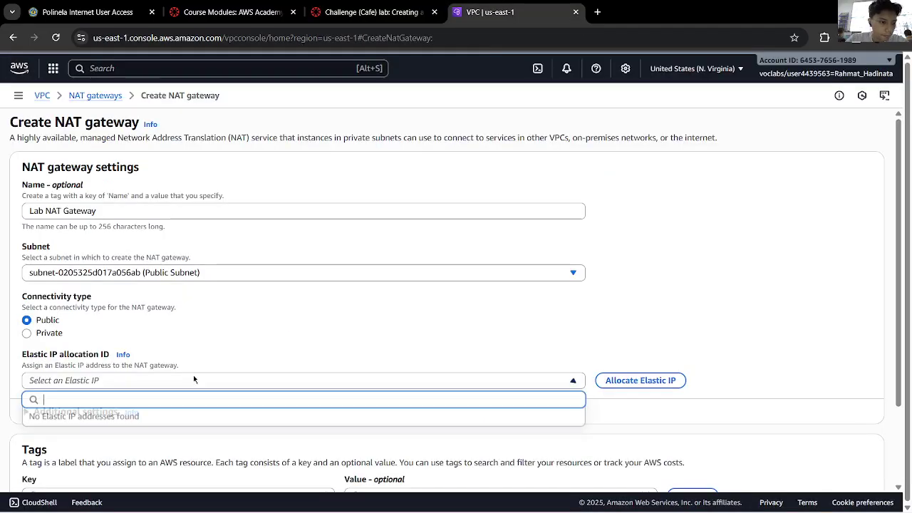
left_click(413, 9)
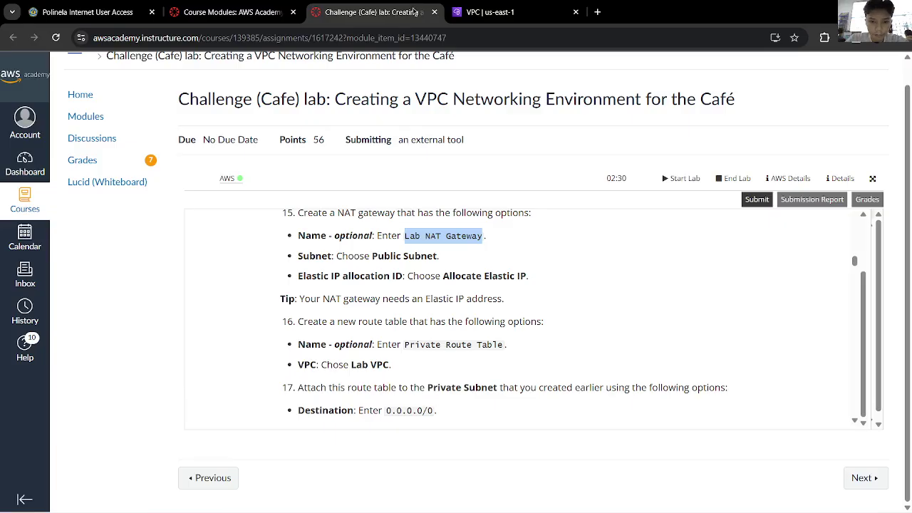
left_click(495, 6)
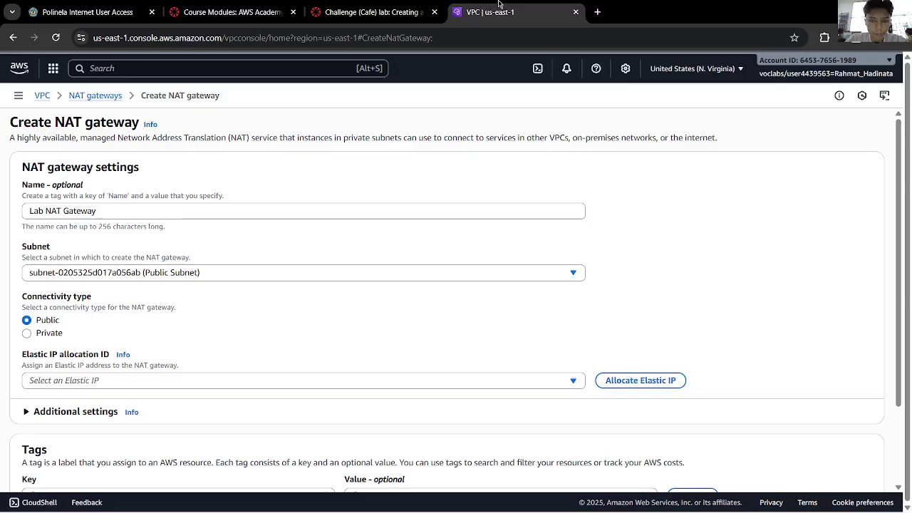
left_click(624, 379)
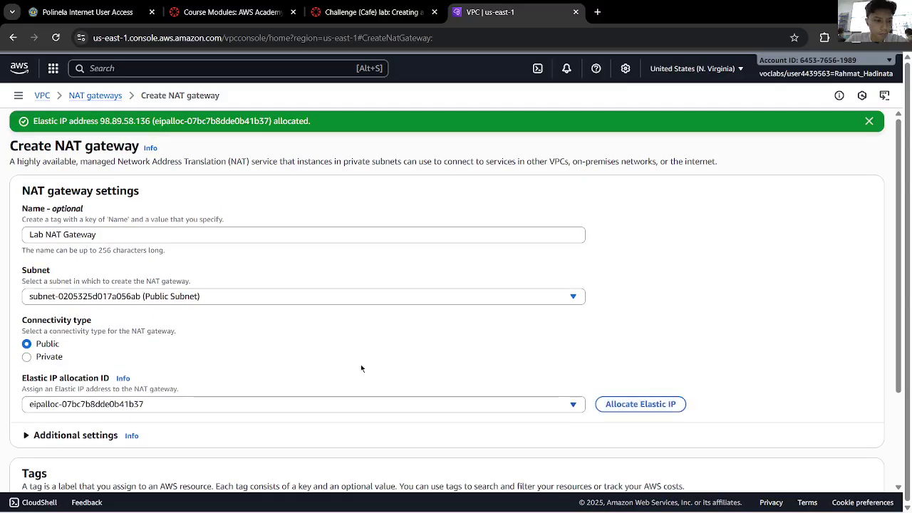
Step: Compare the NAT gateway settings with the Task 5 instructions and create Lab NAT Gateway
left_click(404, 4)
scroll(489, 271, "up", 2)
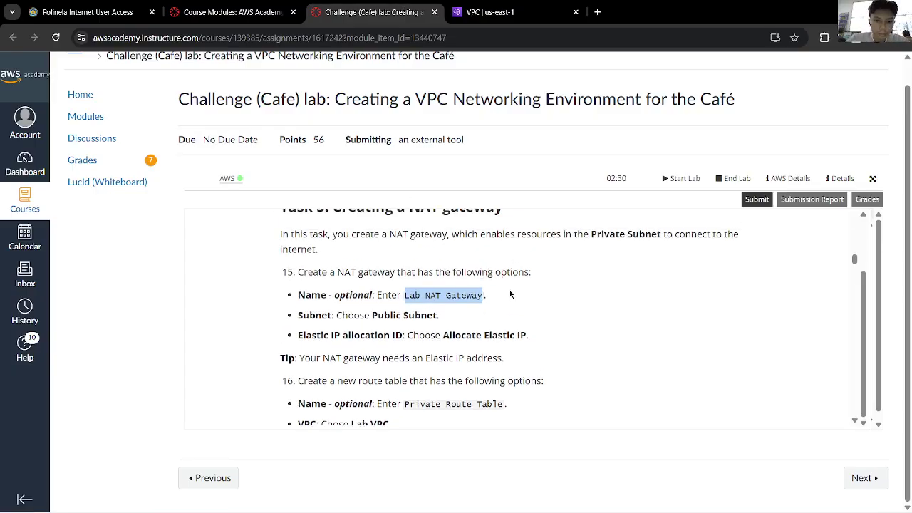
left_click(499, 13)
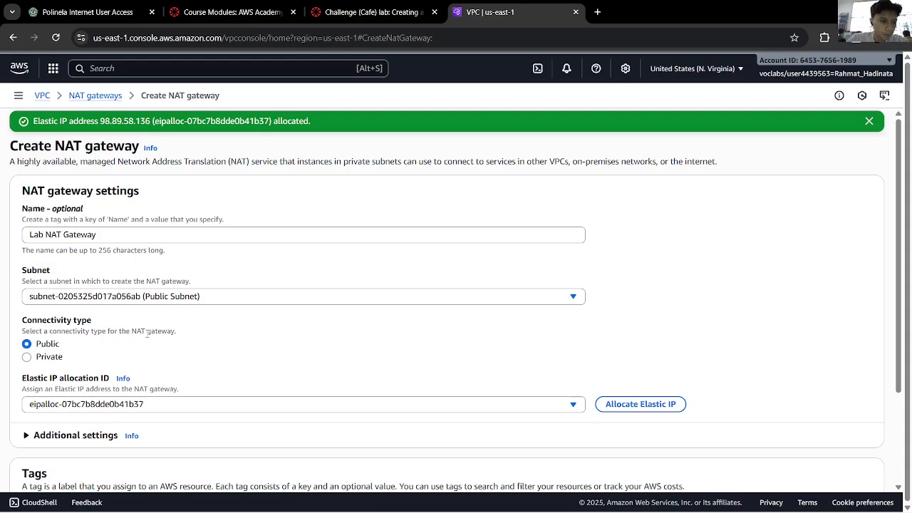
scroll(71, 345, "down", 3)
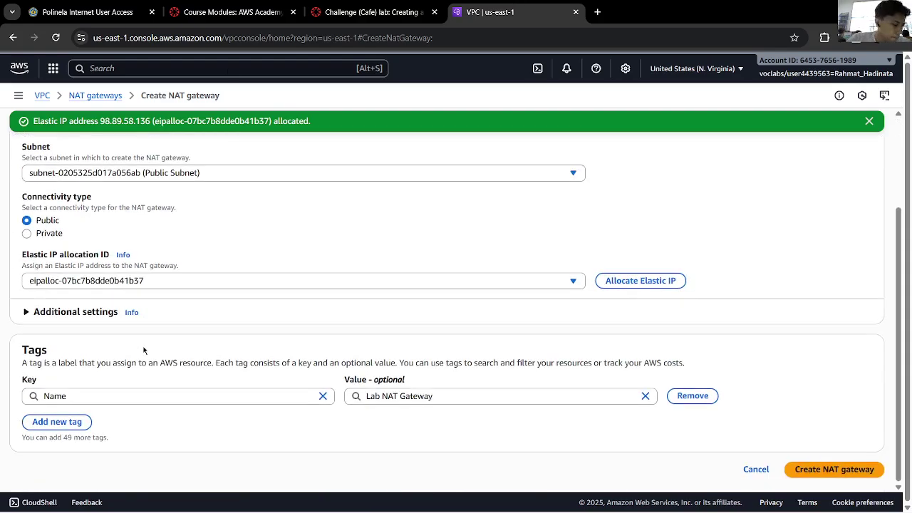
left_click(342, 10)
scroll(440, 354, "down", 2)
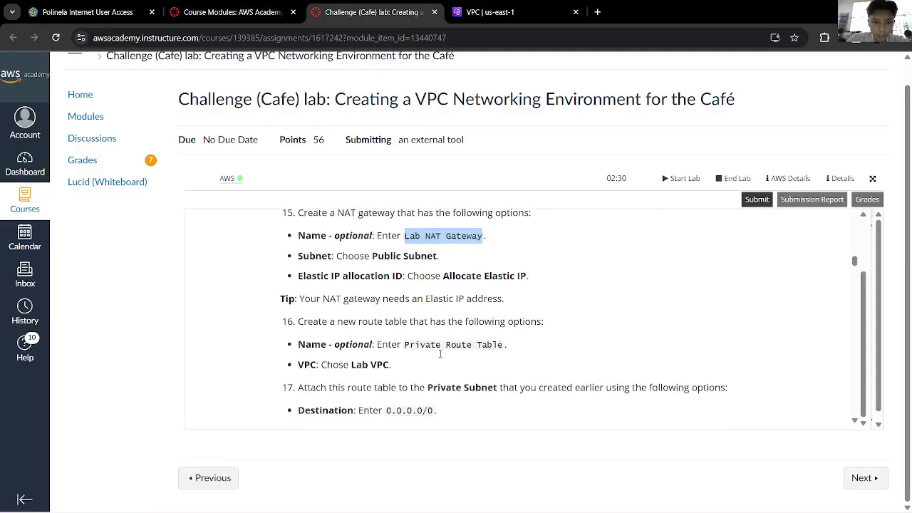
scroll(440, 354, "down", 1)
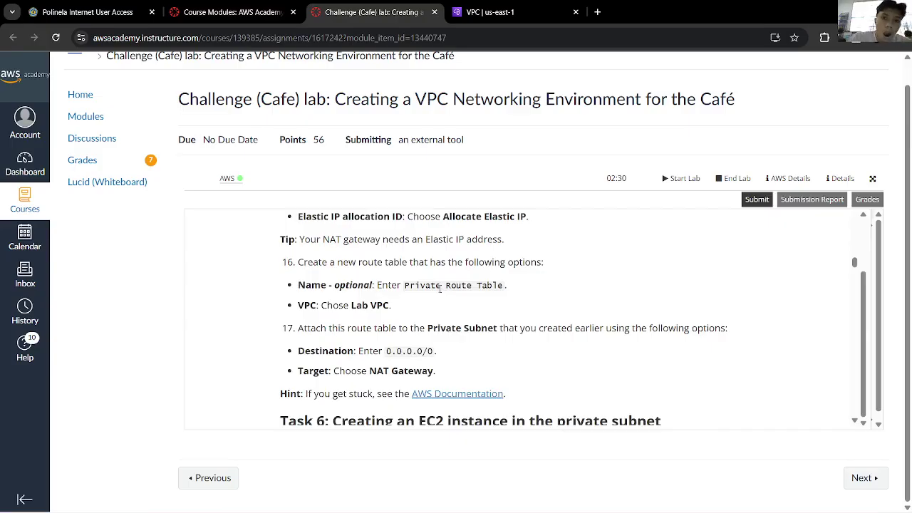
key("ctrl+Tab")
left_click(832, 470)
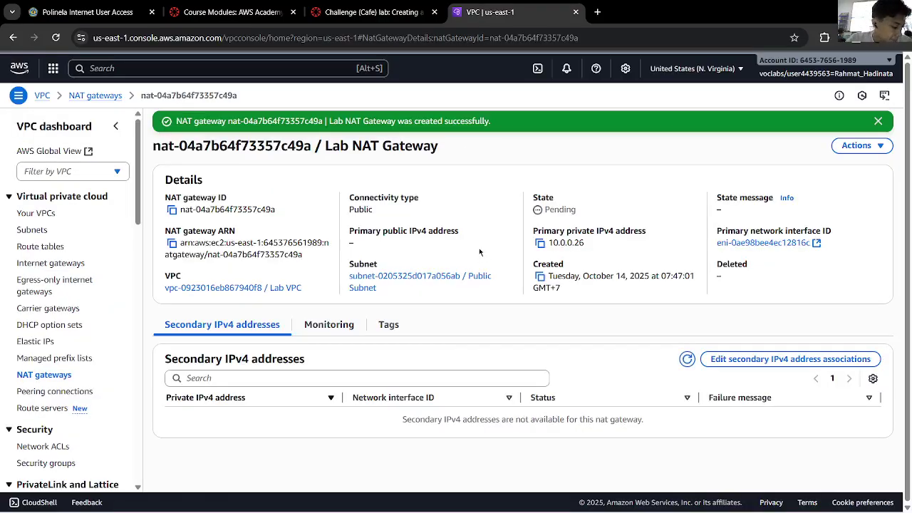
Step: Check the route table instructions for Task 5 and start creating a new route table in the VPC console
left_click(420, 14)
left_click(487, 12)
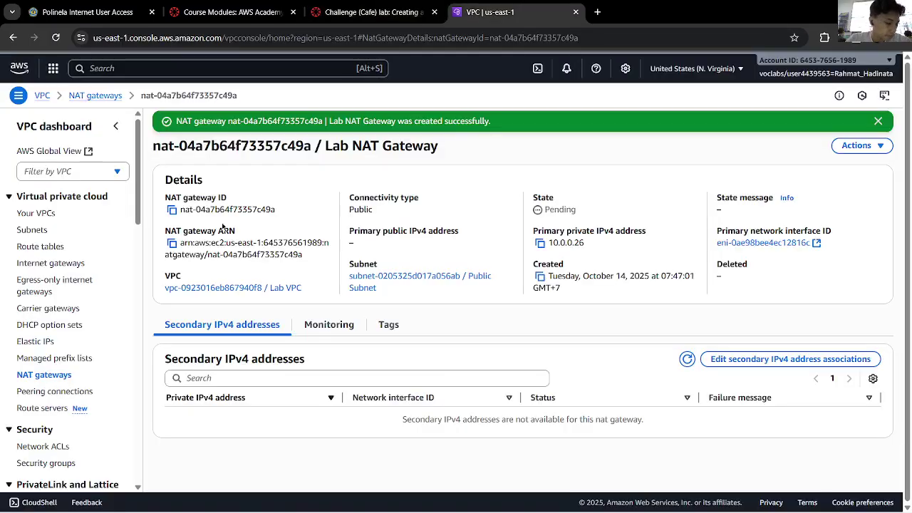
left_click(41, 246)
left_click(374, 12)
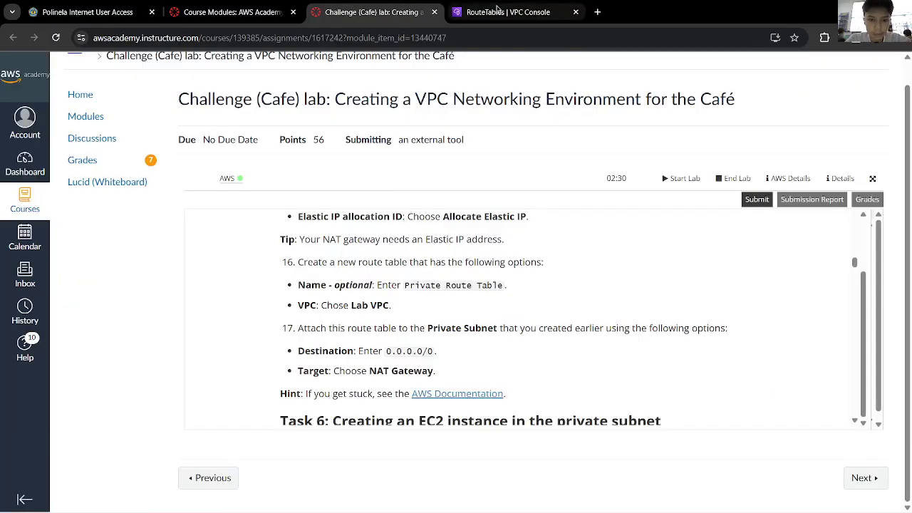
left_click(505, 12)
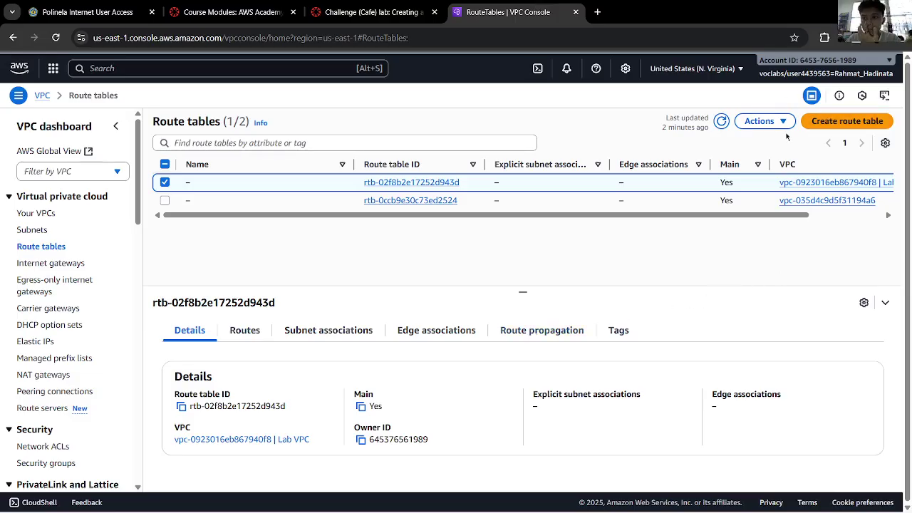
left_click(847, 120)
Step: Copy the name from the lab instructions and name the new route table Private Route Table
left_click(372, 12)
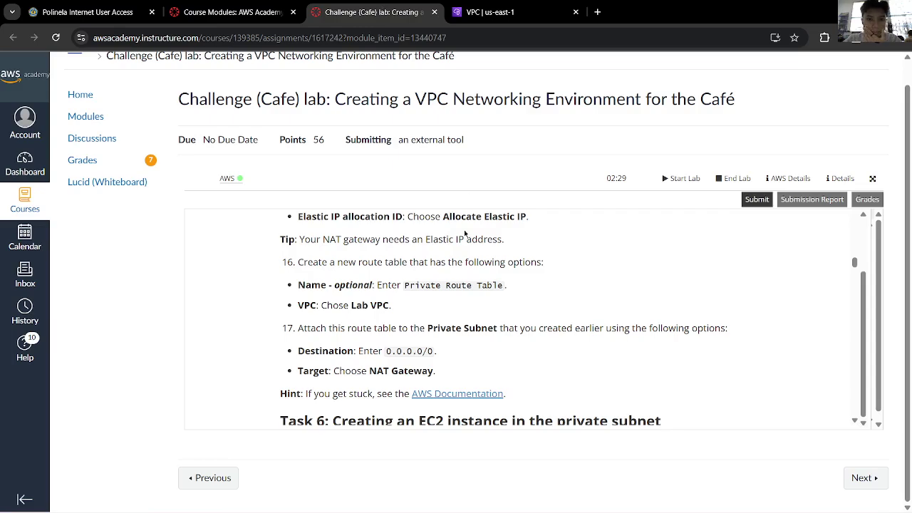
left_click_drag(405, 285, 502, 285)
key("ctrl+c")
left_click(499, 12)
key("ctrl+v")
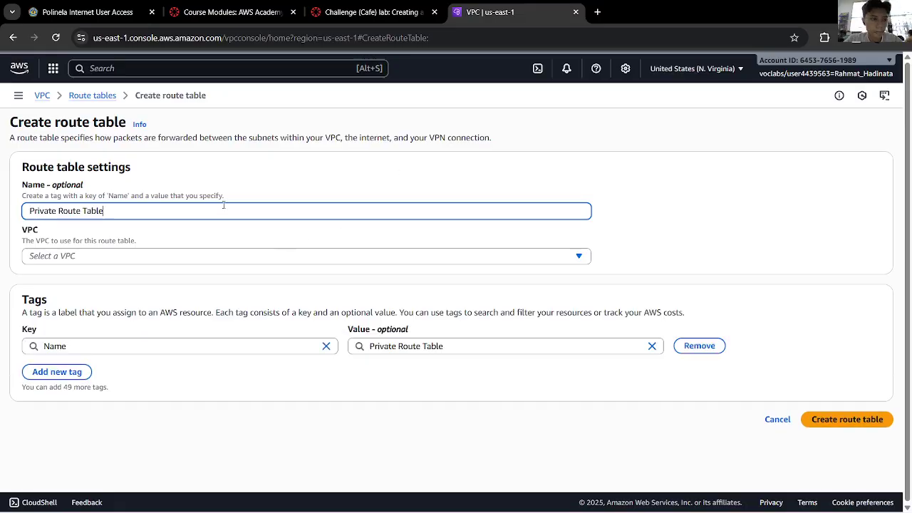
Step: Assign the route table to Lab VPC and create it
left_click(209, 256)
left_click(329, 309)
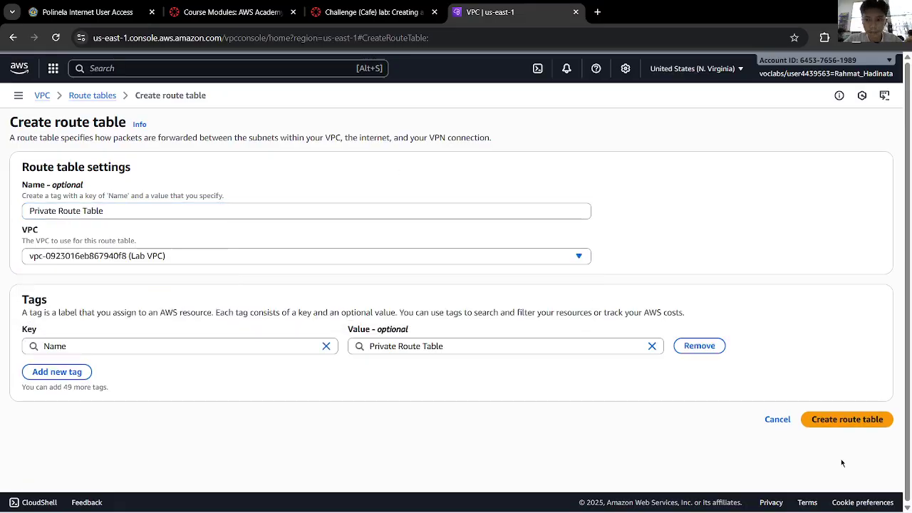
left_click(842, 420)
Step: Read the Task 5 route options and add a route with destination 0.0.0.0/0 to the Private Route Table
left_click(372, 12)
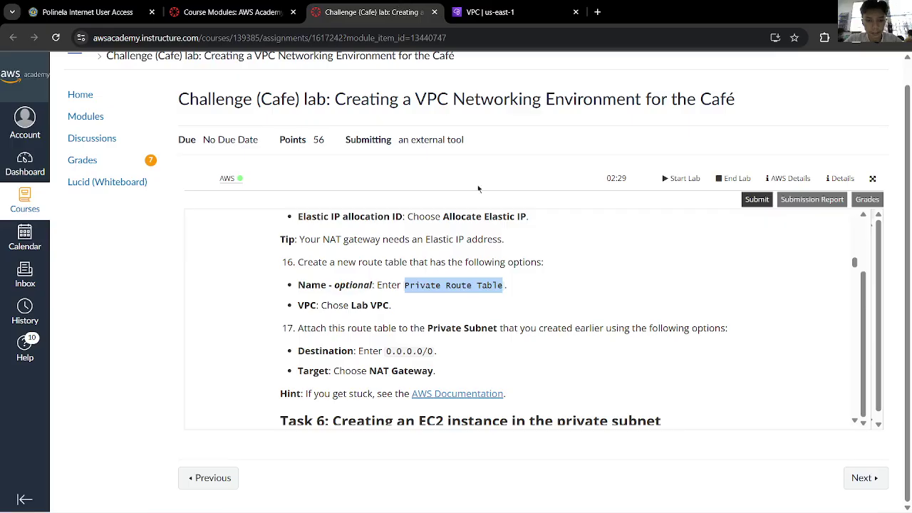
left_click(567, 319)
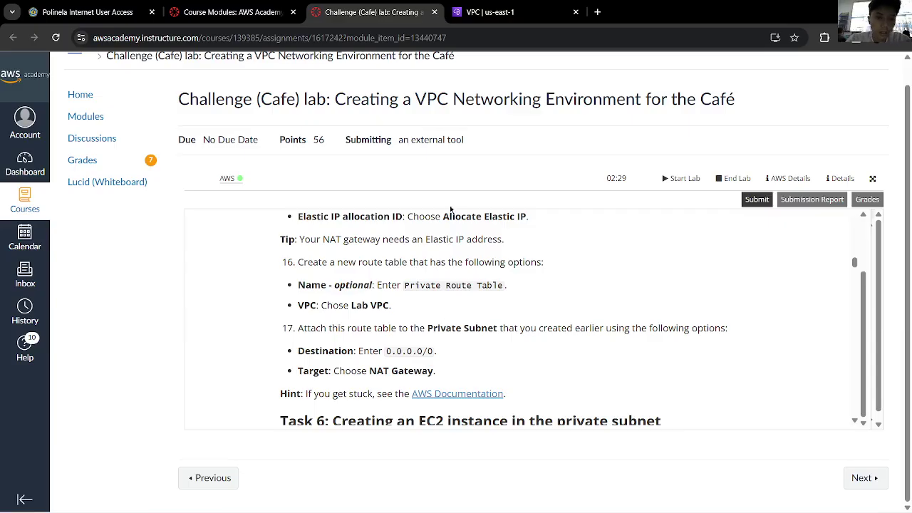
key("ctrl+Tab")
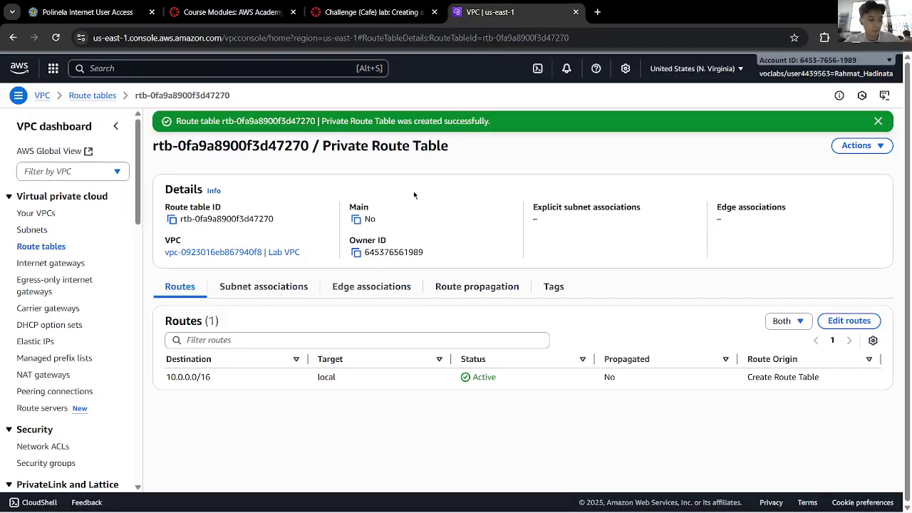
left_click(848, 321)
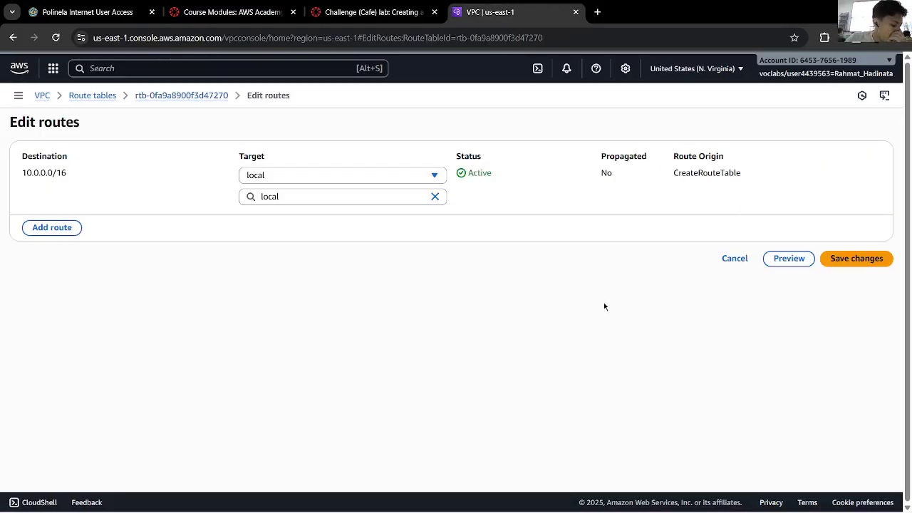
left_click(52, 227)
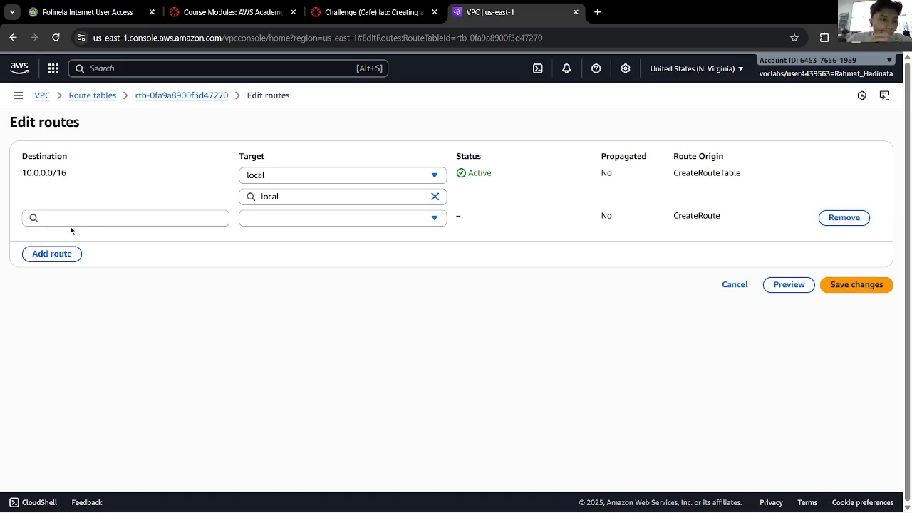
left_click(92, 235)
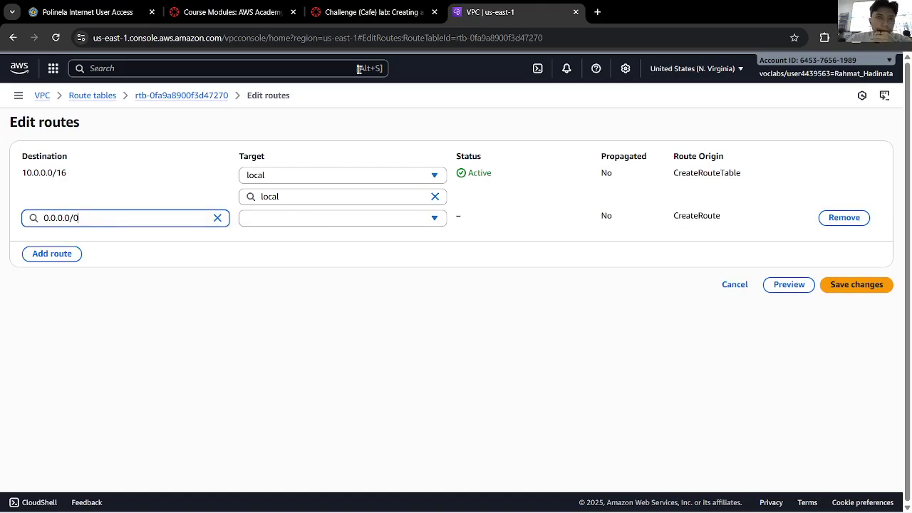
Step: Check the required target in the lab instructions, point the 0.0.0.0/0 route to the NAT gateway Lab NAT Gateway, and save the routes
left_click(371, 13)
scroll(487, 284, "down", 2)
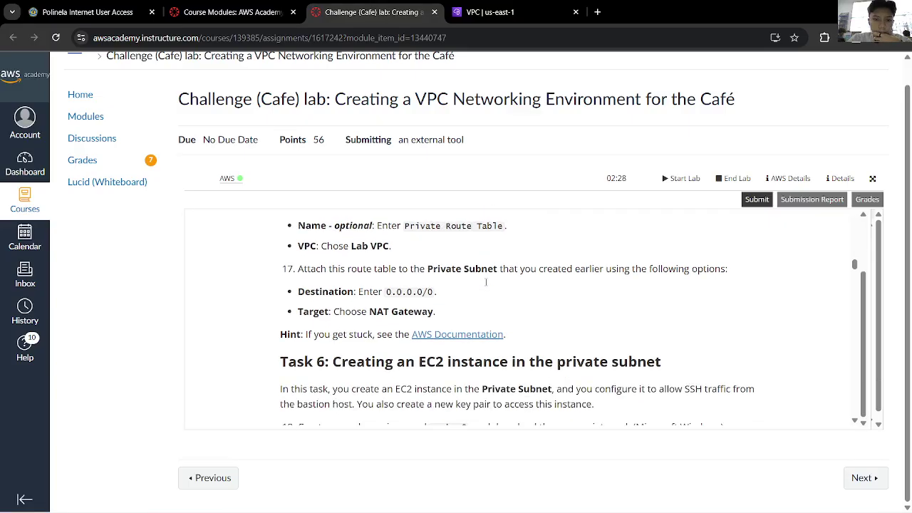
left_click(505, 10)
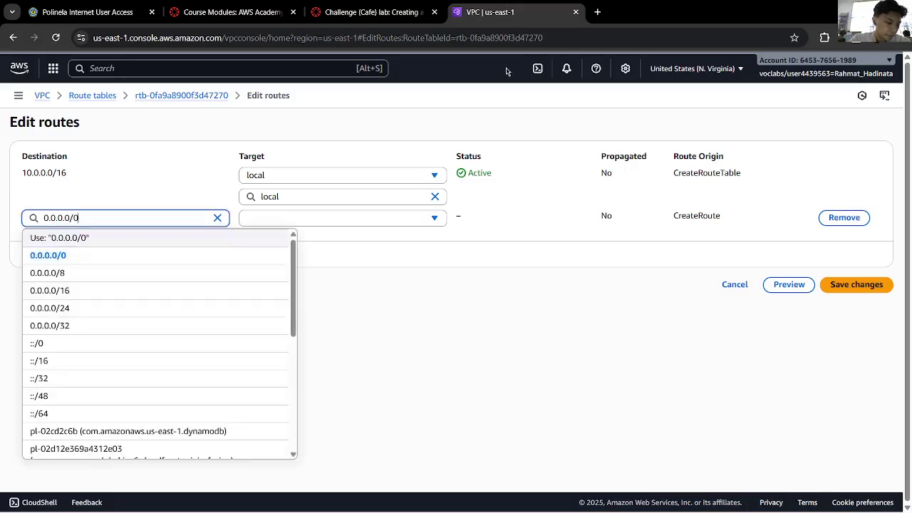
left_click(362, 216)
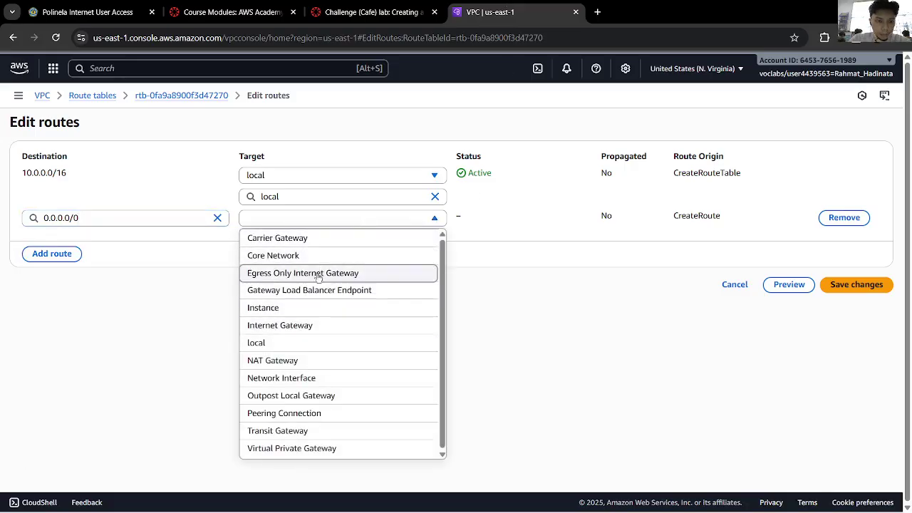
key("n")
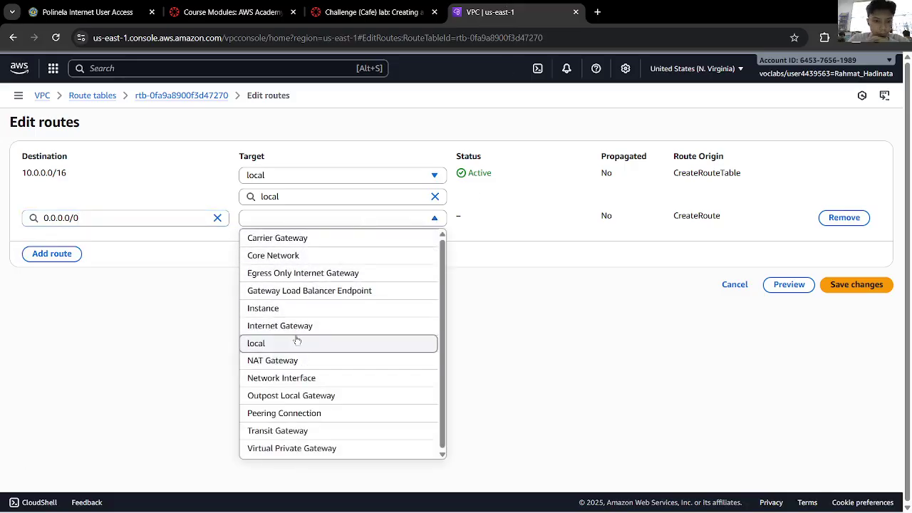
left_click(277, 361)
left_click(333, 240)
type("nat-")
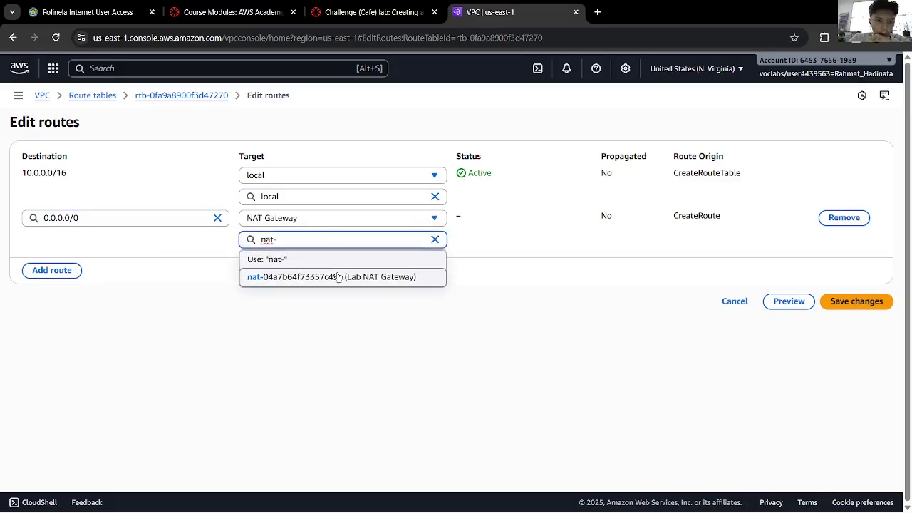
left_click(336, 277)
left_click(848, 302)
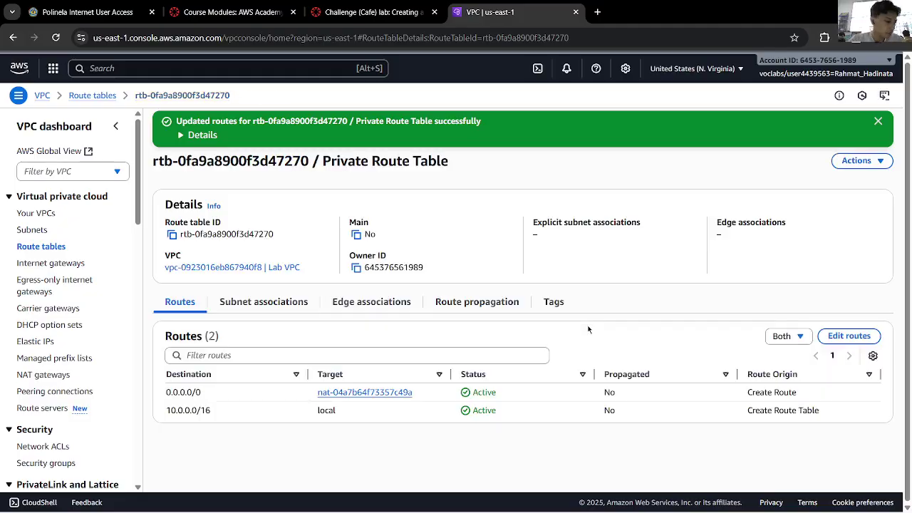
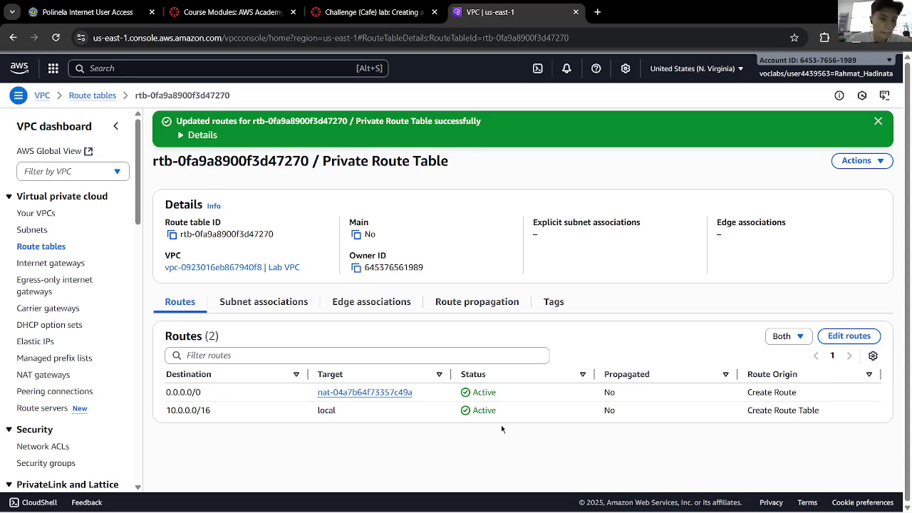
Step: Associate only the Private Subnet with the Private Route Table, save it, and review the subnet associations
left_click(276, 303)
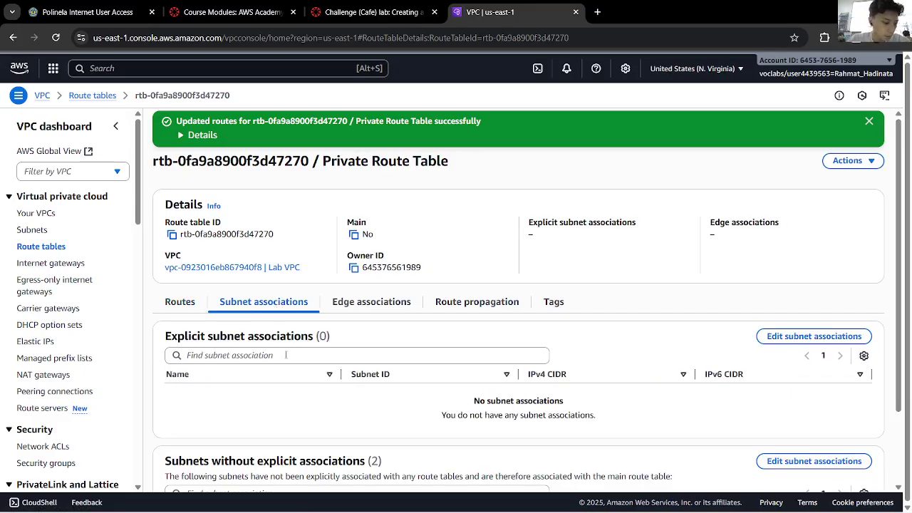
left_click(814, 336)
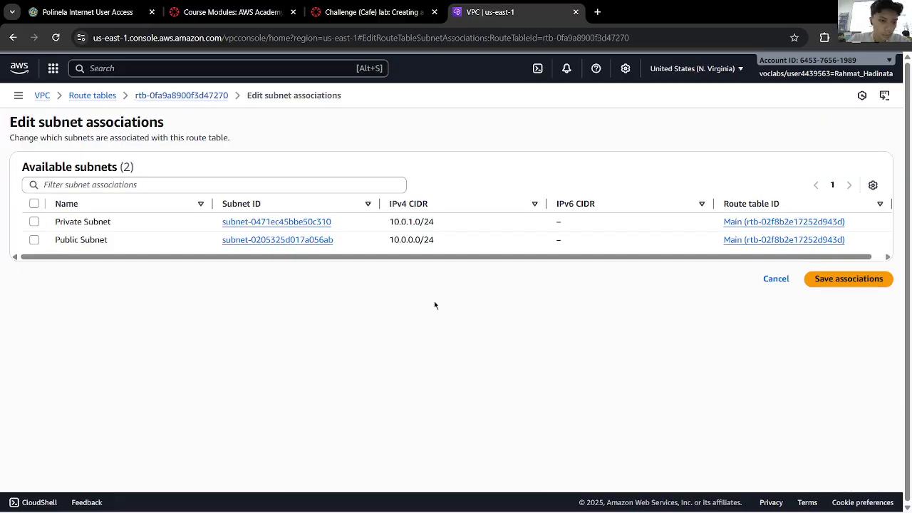
left_click(32, 241)
left_click(33, 241)
left_click(34, 222)
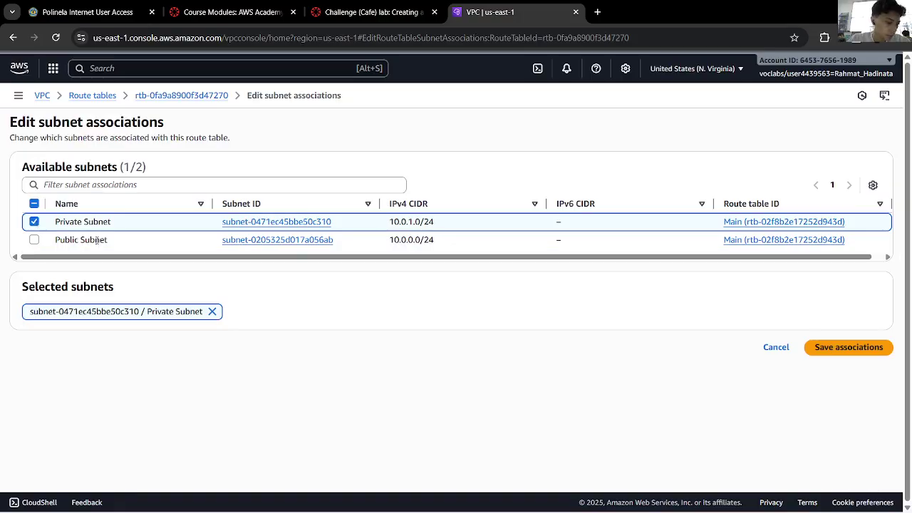
left_click(849, 349)
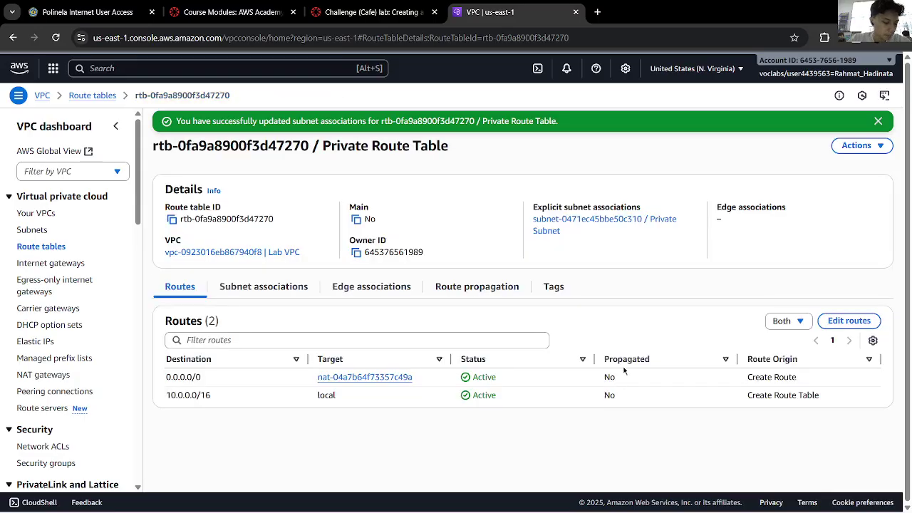
left_click(280, 288)
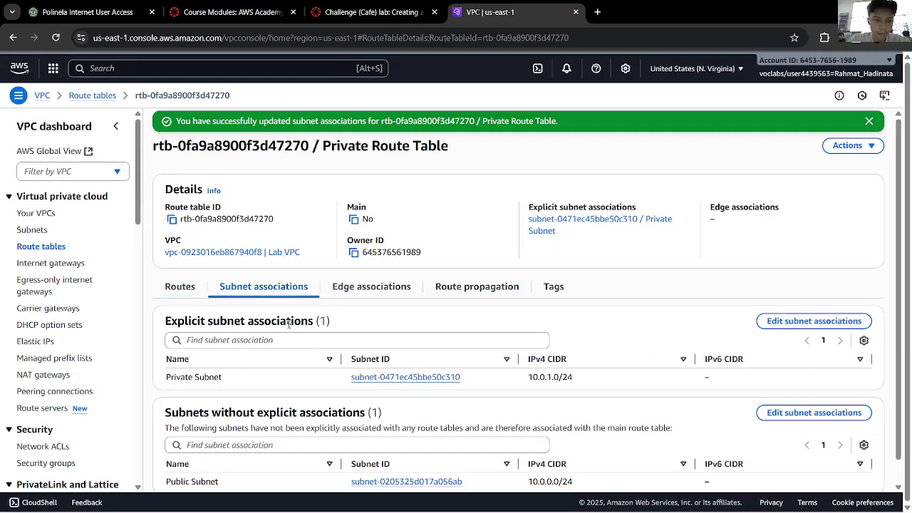
scroll(447, 395, "down", 1)
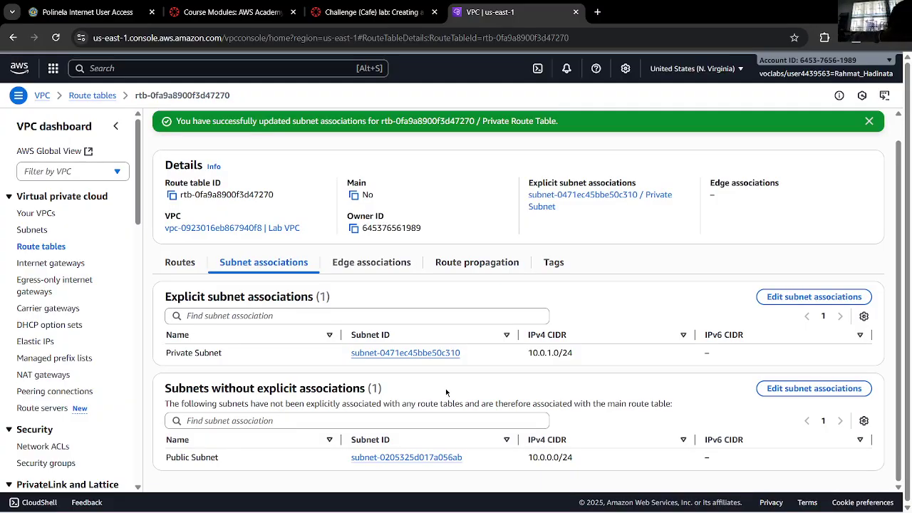
Step: Read the Task 6 lab instructions on the new key pair and the EC2 instance in the private subnet
left_click(352, 16)
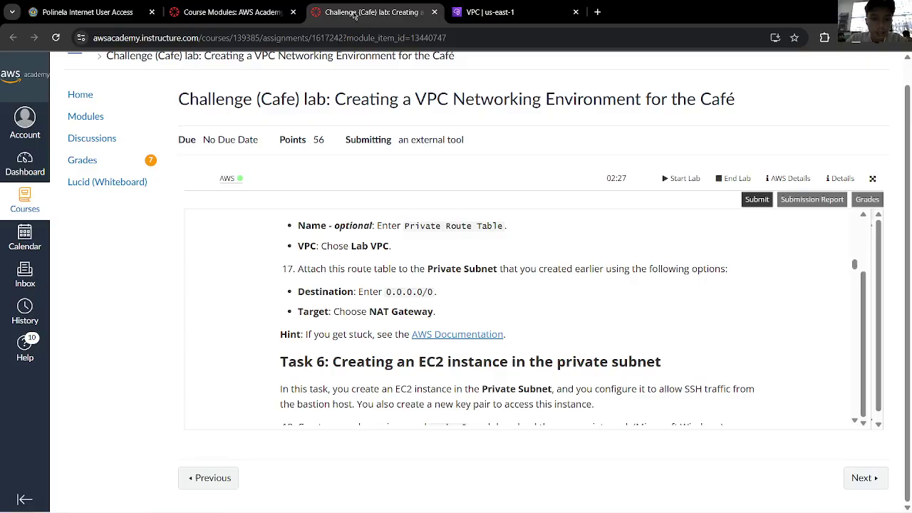
scroll(478, 324, "down", 1)
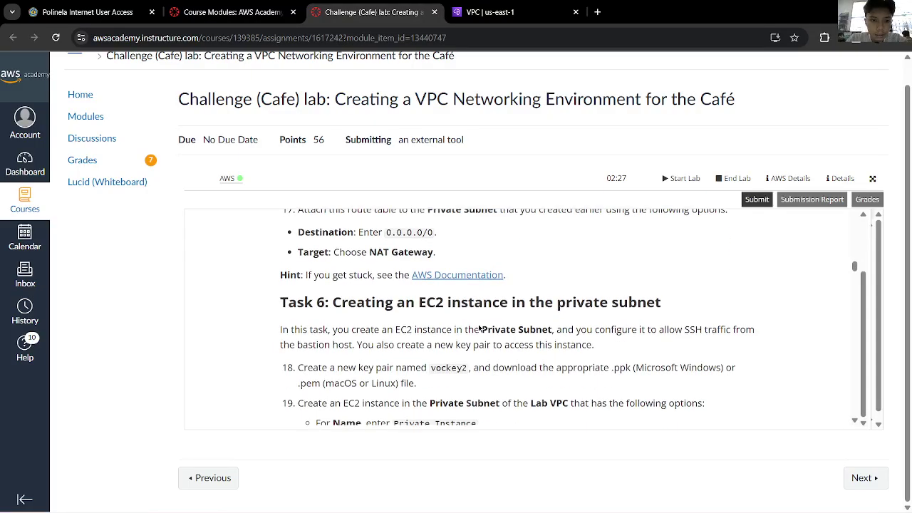
scroll(478, 327, "down", 1)
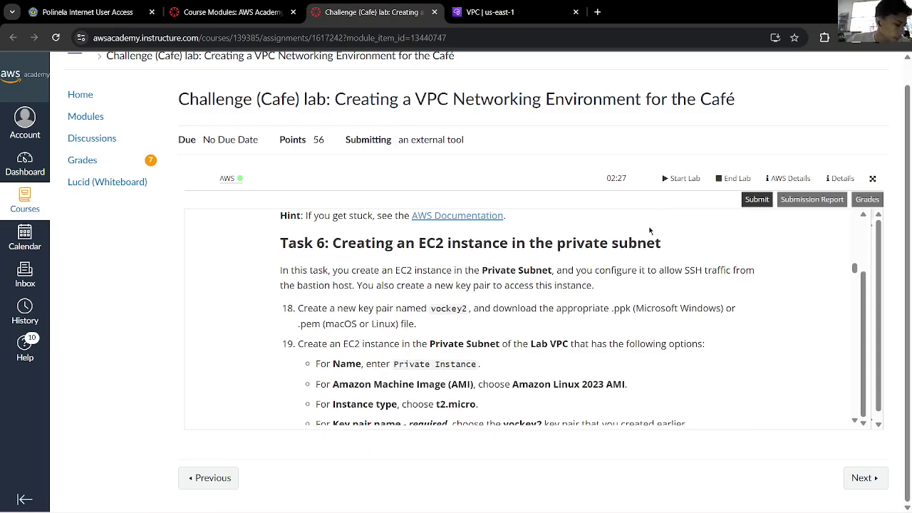
left_click(513, 12)
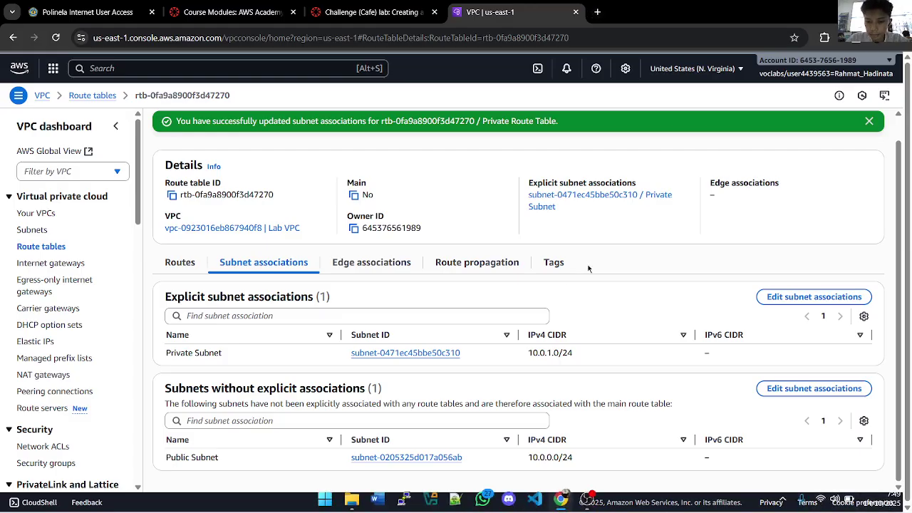
left_click(421, 9)
left_click(500, 12)
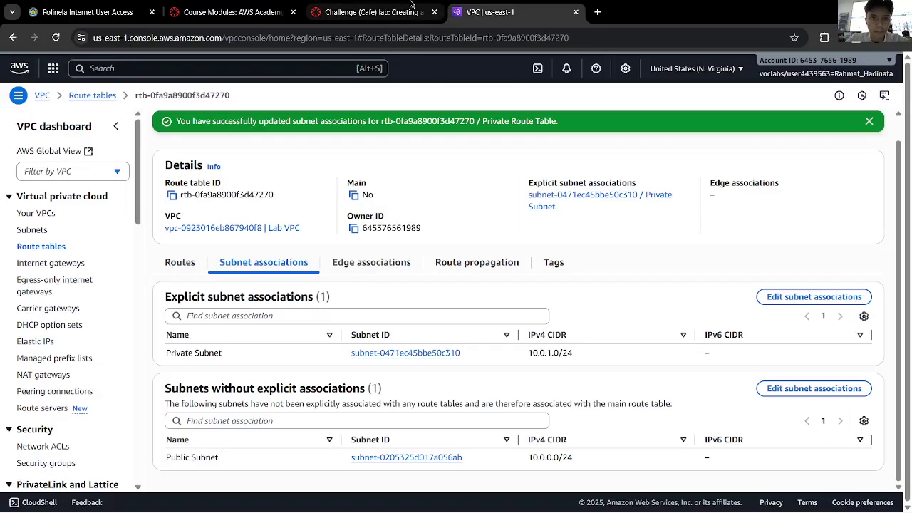
left_click(420, 12)
left_click(499, 11)
left_click(591, 499)
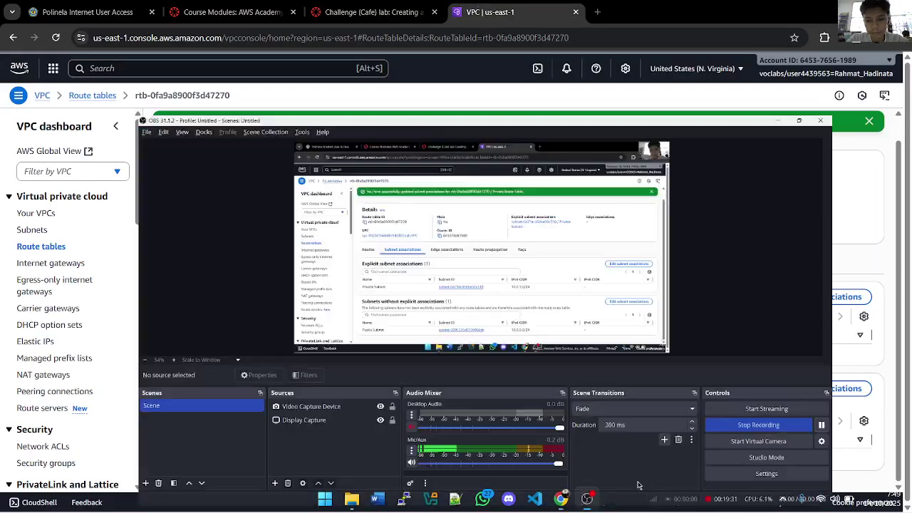
left_click(590, 499)
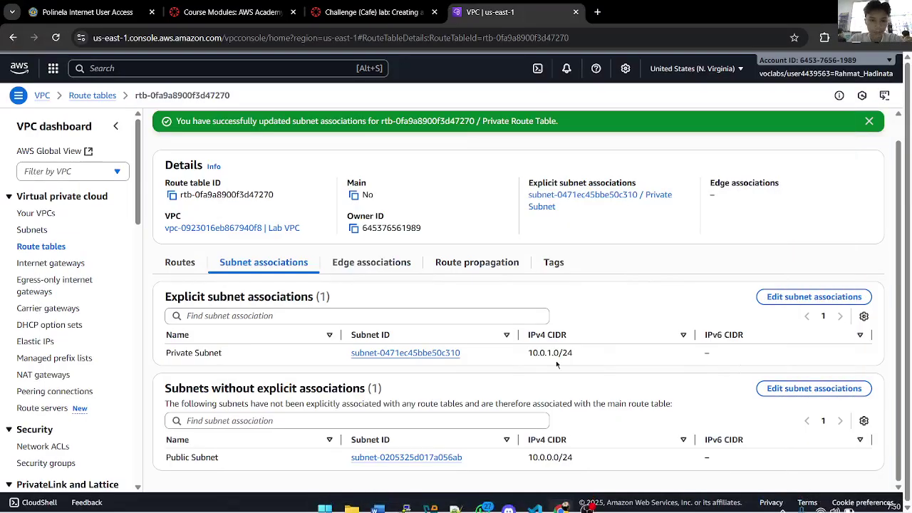
Step: Find the EC2 service in the AWS console and start launching a new instance from its instances list
left_click(424, 10)
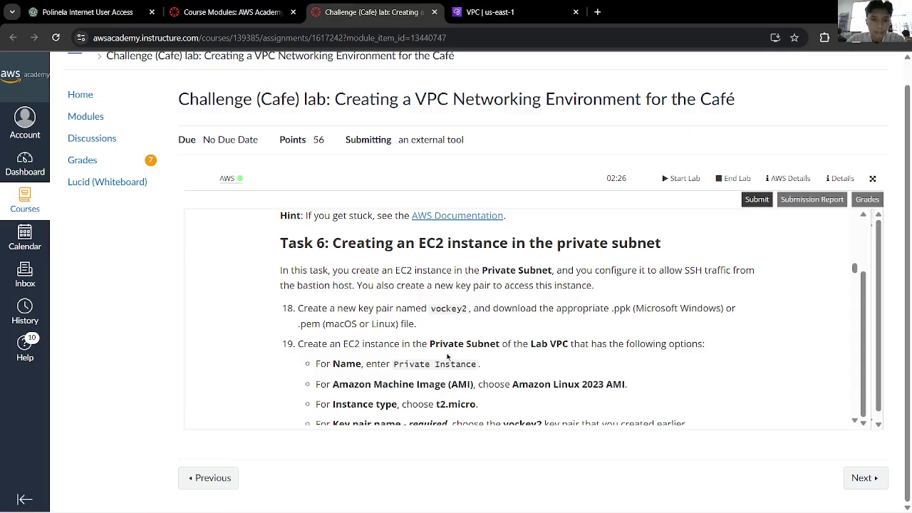
left_click(465, 13)
left_click(281, 64)
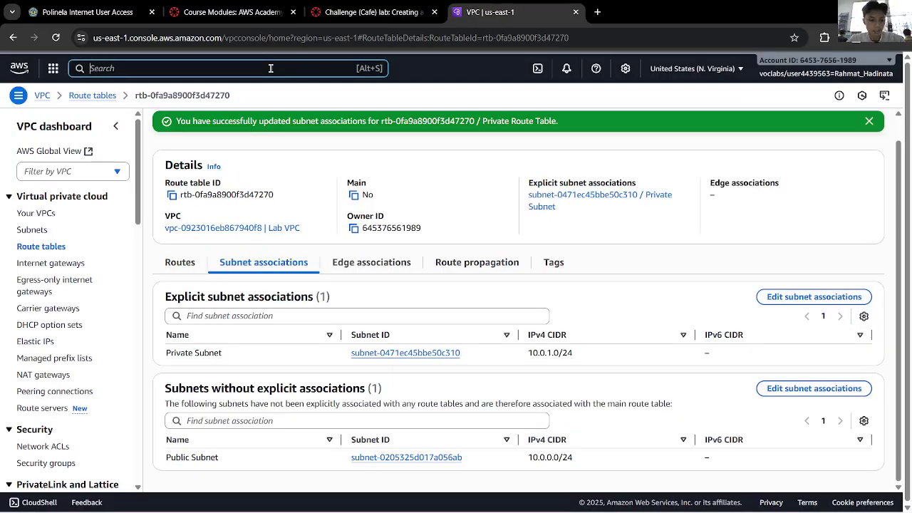
type("ec2")
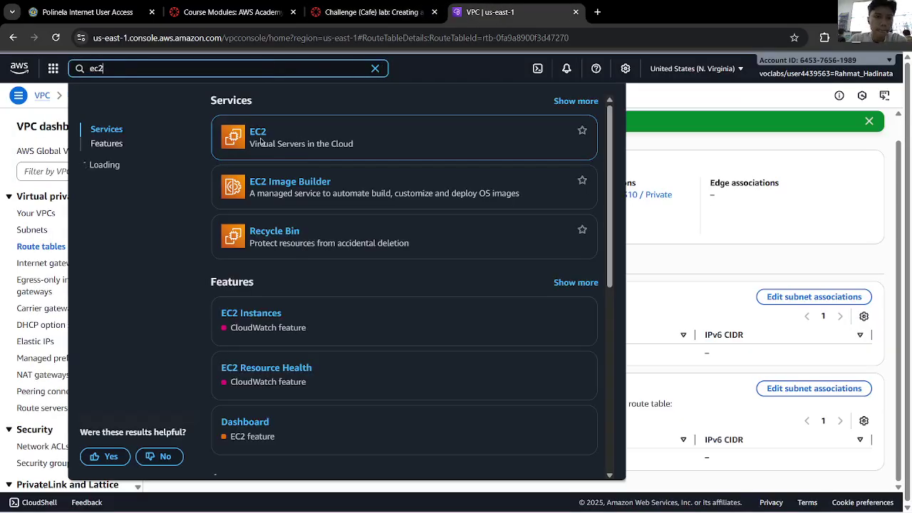
left_click(258, 133)
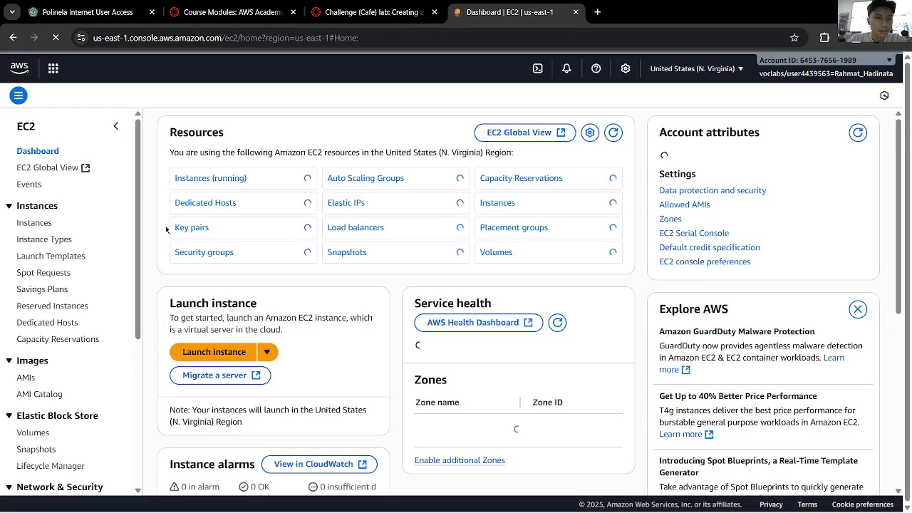
left_click(34, 223)
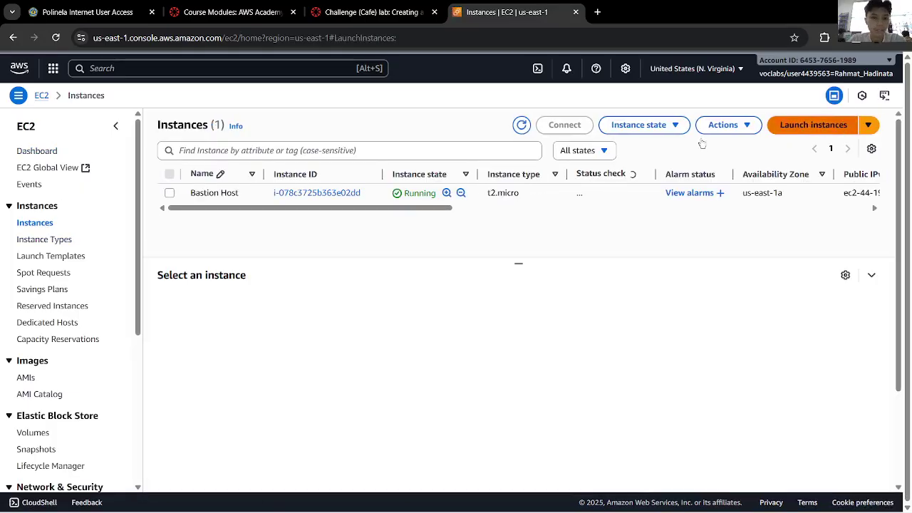
left_click(822, 125)
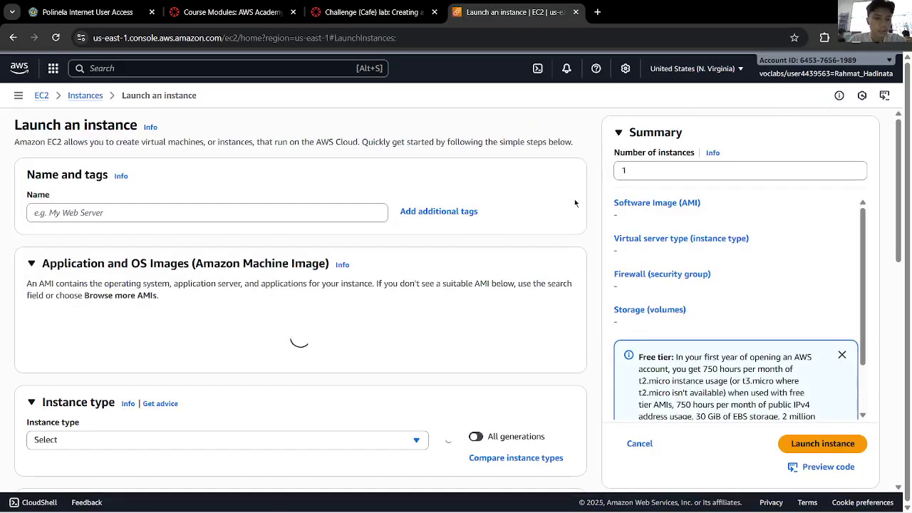
Step: Check the Task 6 lab instructions for the new instance's name and launch options
left_click(371, 12)
scroll(466, 326, "down", 2)
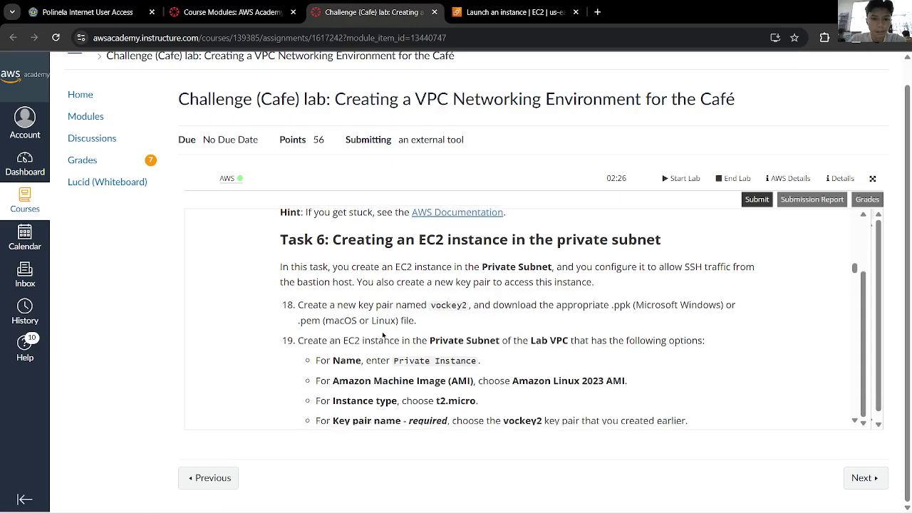
Step: Copy the name Private Instance from the Task 6 lab instructions and enter it as the new EC2 instance's name
scroll(466, 325, "up", 2)
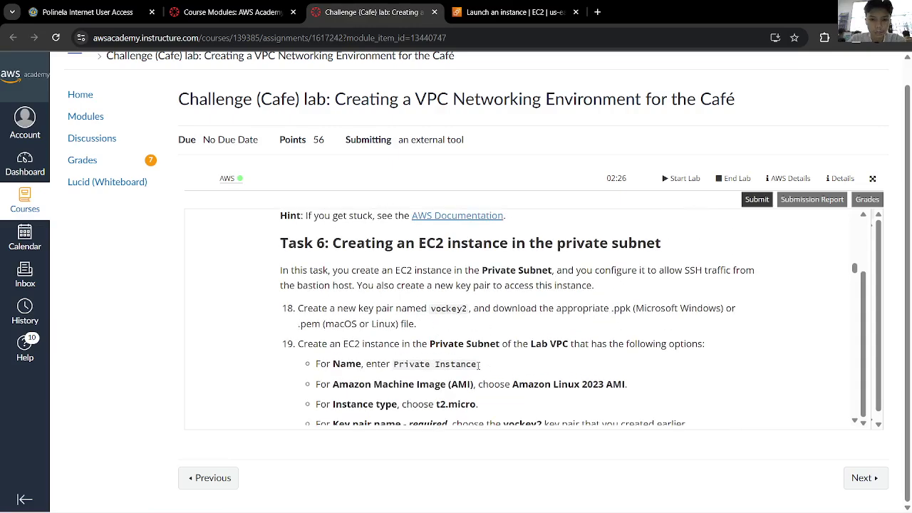
left_click_drag(477, 365, 392, 368)
key("ctrl+c")
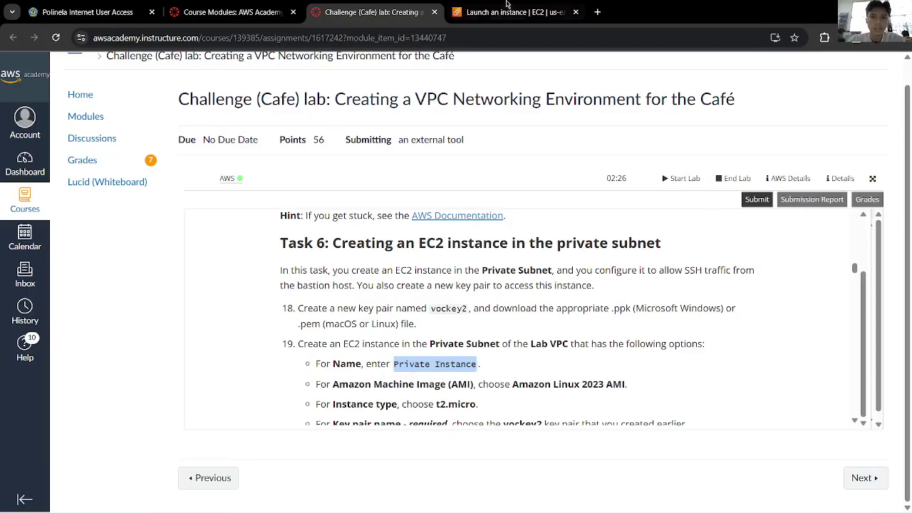
left_click(508, 10)
left_click(213, 212)
key("ctrl+v")
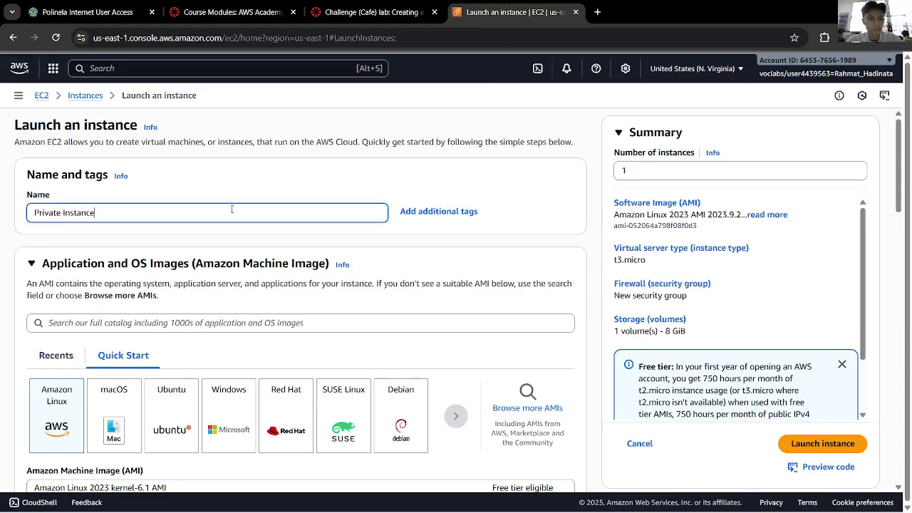
left_click(275, 202)
Step: Check the Amazon Linux 2023 AMI against the lab instructions and set the instance type to t2.micro
left_click(366, 12)
scroll(589, 265, "down", 2)
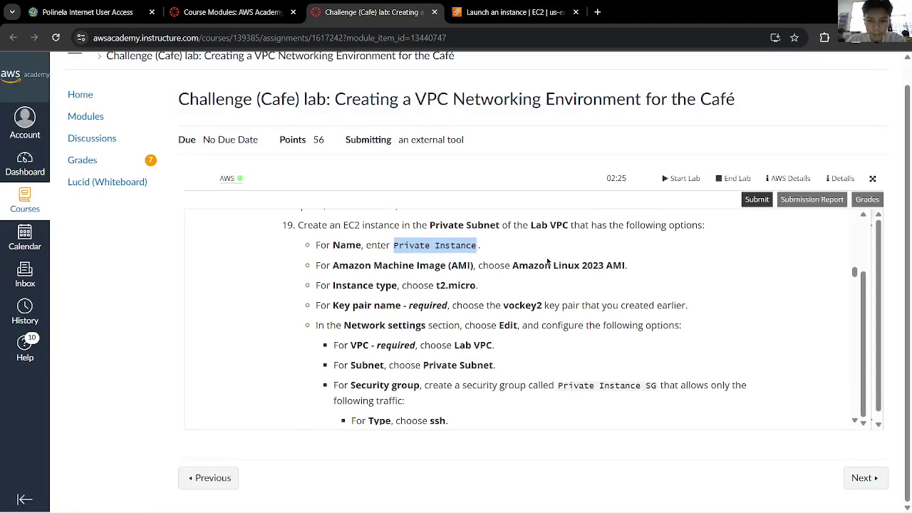
left_click(507, 12)
scroll(300, 285, "down", 3)
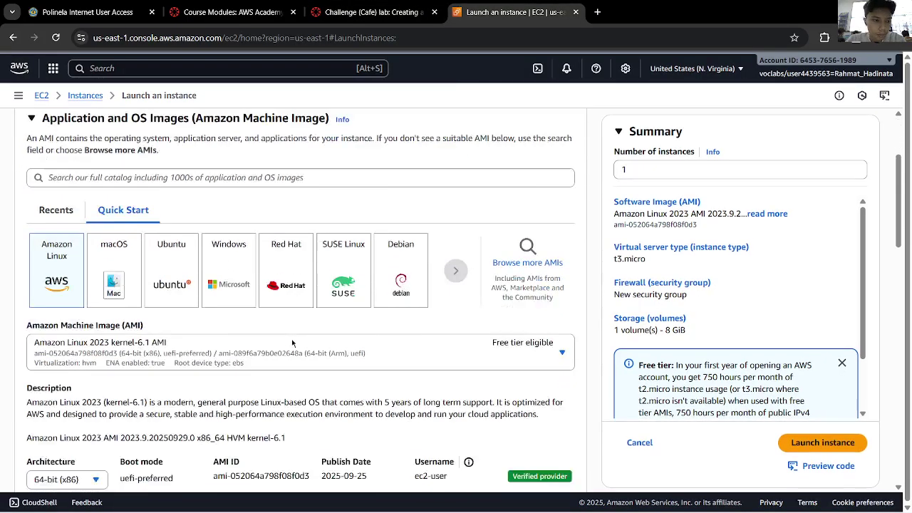
left_click(366, 6)
left_click(507, 12)
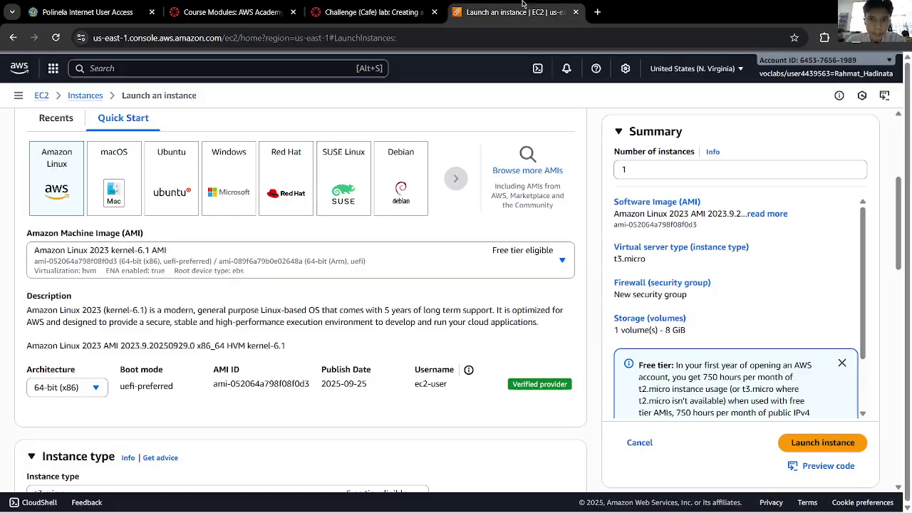
scroll(80, 409, "down", 1)
left_click(132, 450)
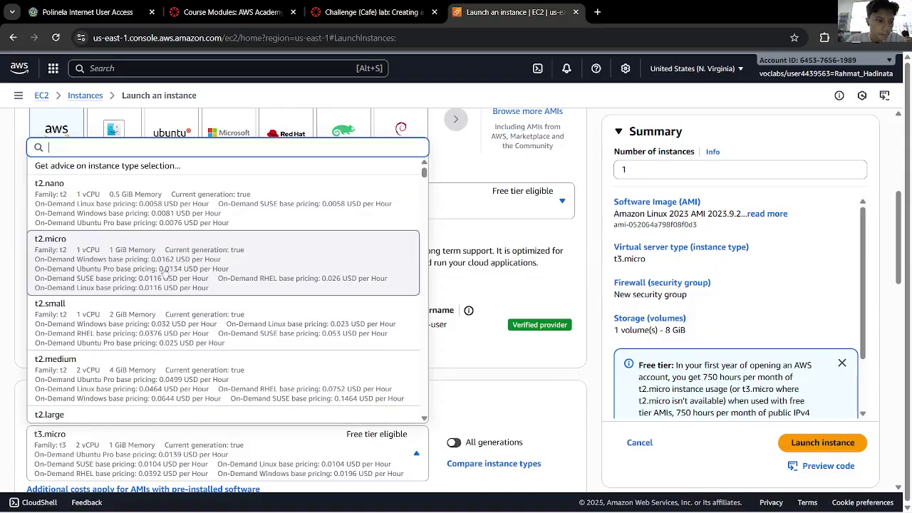
left_click(87, 281)
scroll(208, 322, "down", 5)
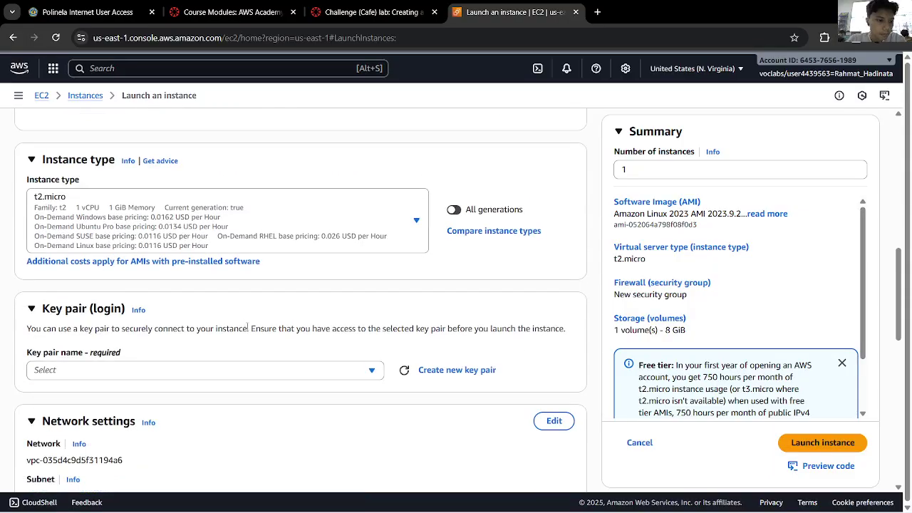
Step: Consult the lab's key pair requirement and start creating a new key pair for the instance
left_click(413, 12)
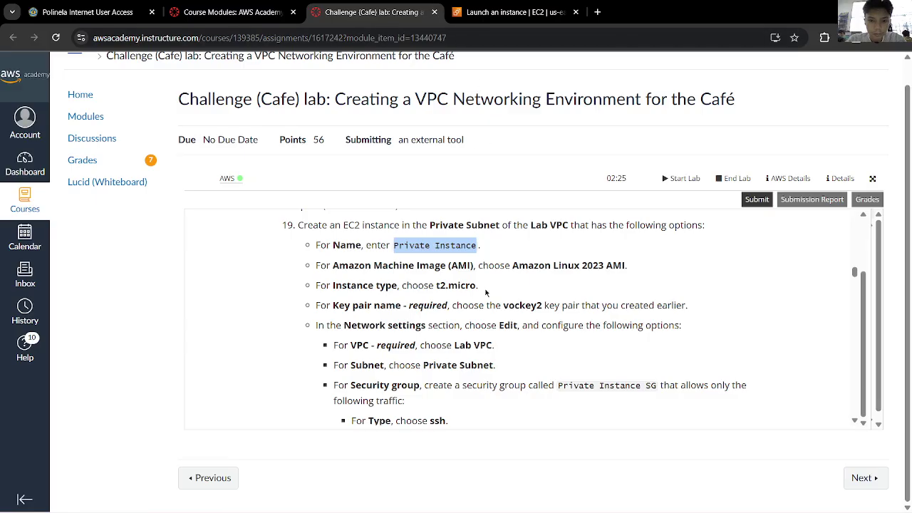
scroll(504, 296, "up", 2)
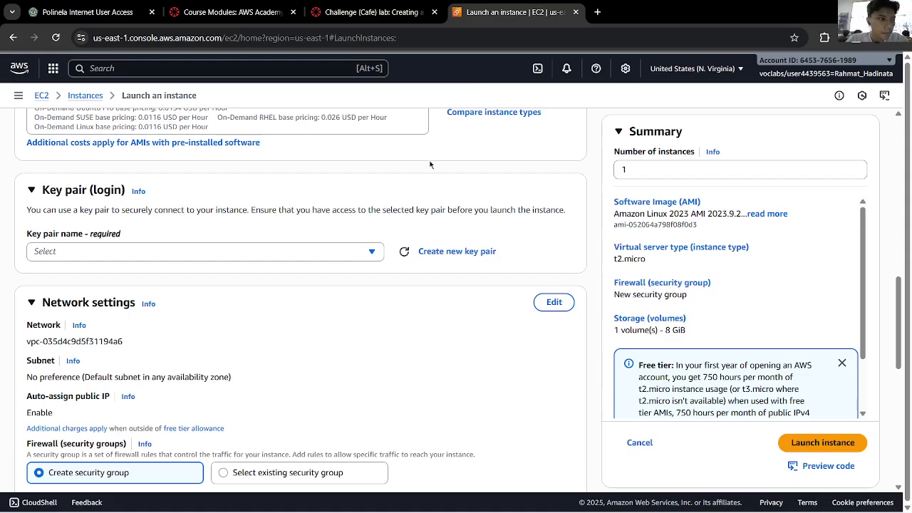
scroll(248, 305, "down", 1)
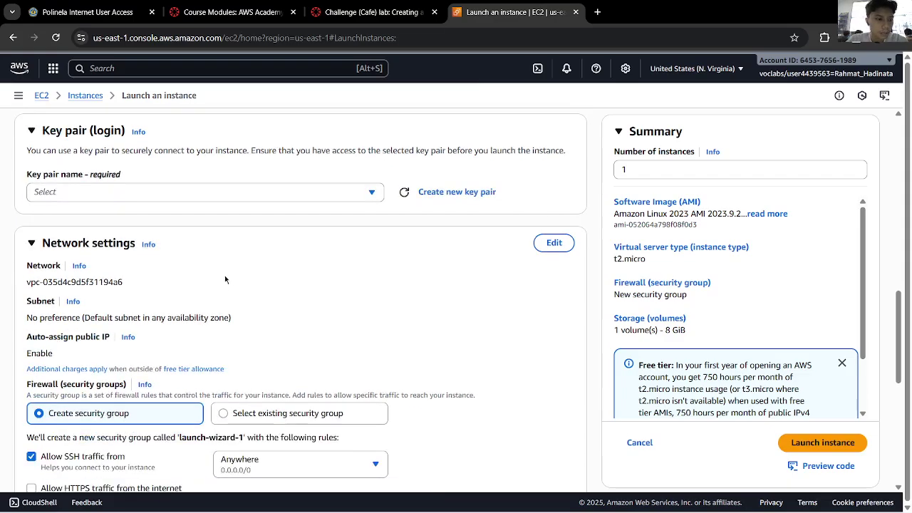
scroll(227, 299, "down", 1)
scroll(227, 291, "up", 2)
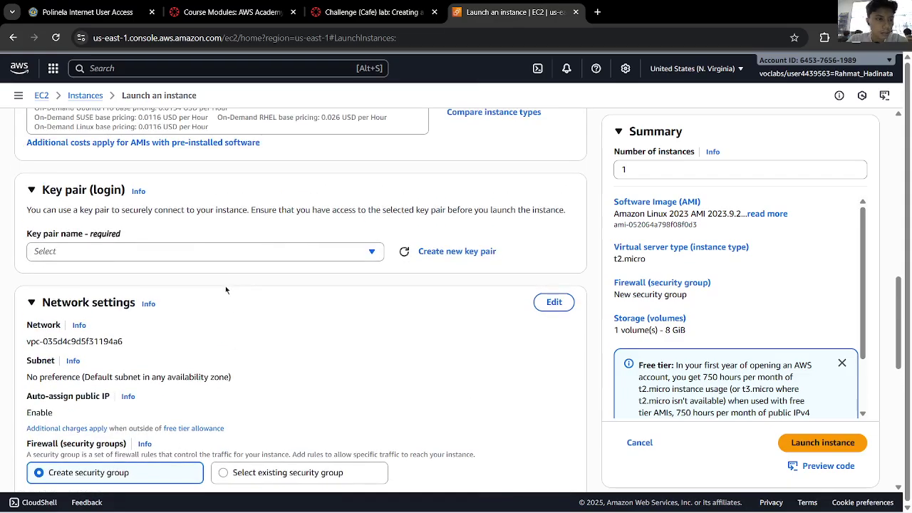
left_click(432, 253)
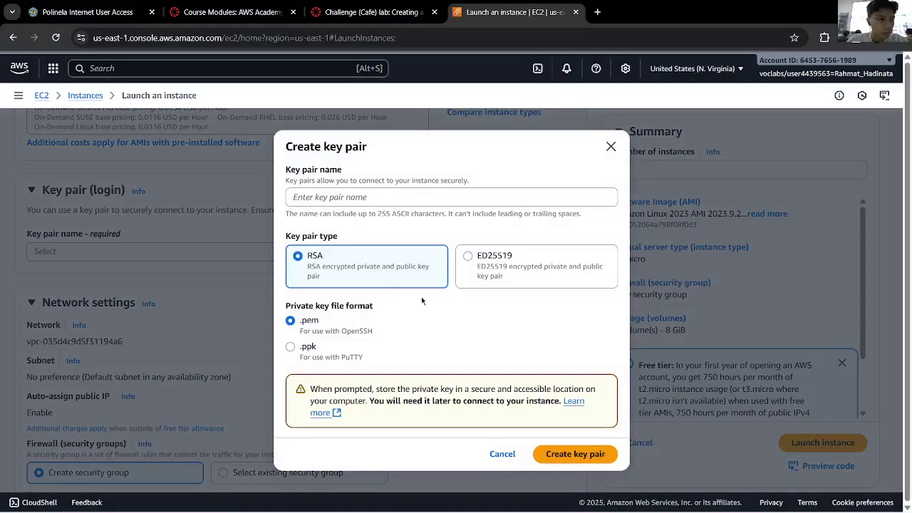
left_click(565, 454)
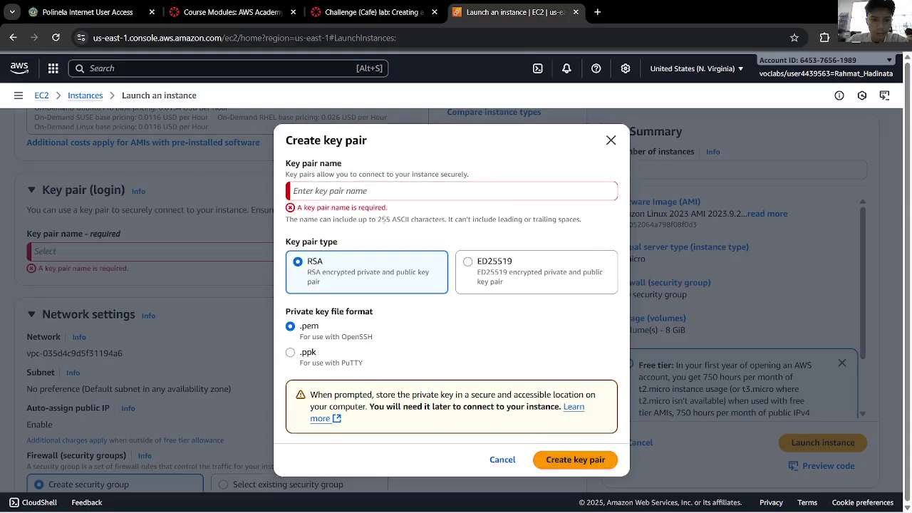
left_click(384, 197)
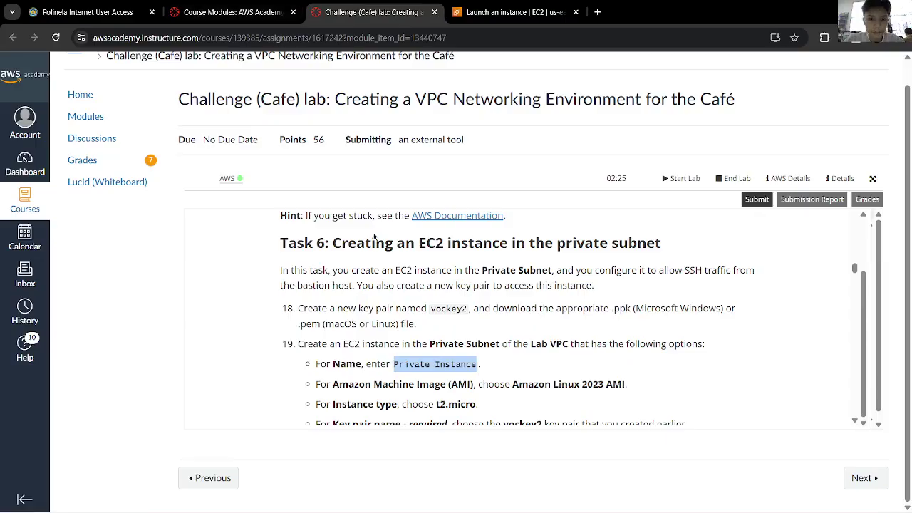
left_click(349, 12)
left_click_drag(469, 309, 430, 308)
key("ctrl+c")
left_click(525, 12)
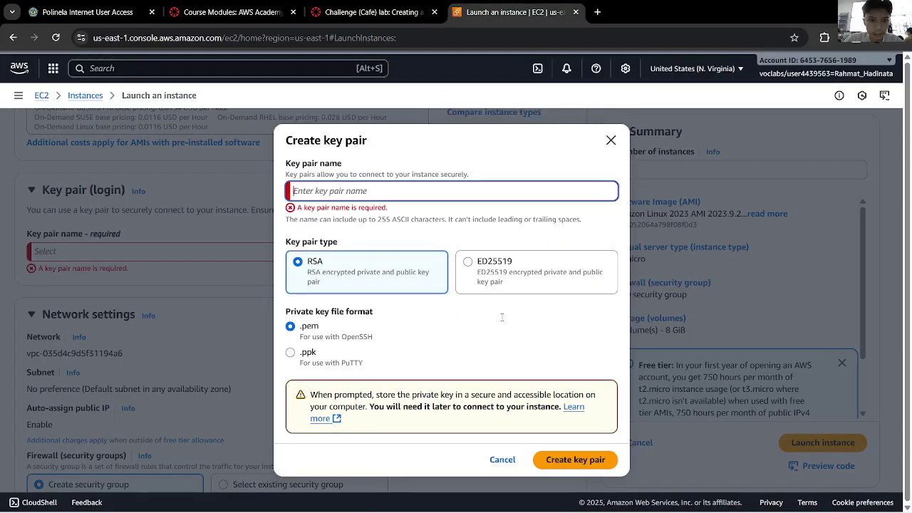
type("Private Instance")
triple_click(448, 197)
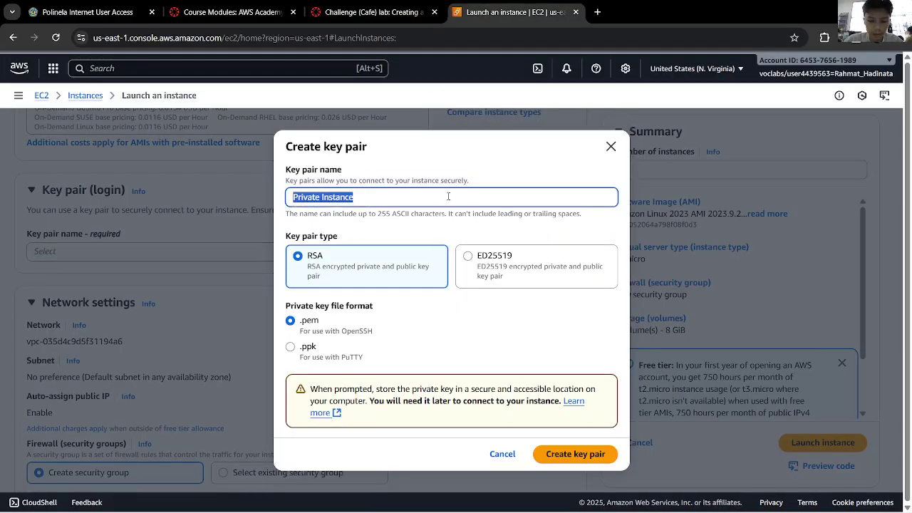
key("BackSpace")
Step: Copy the name vockey2 from the lab instructions and create an RSA key pair with that name in .pem format
key("ctrl+shift+Tab")
right_click(451, 321)
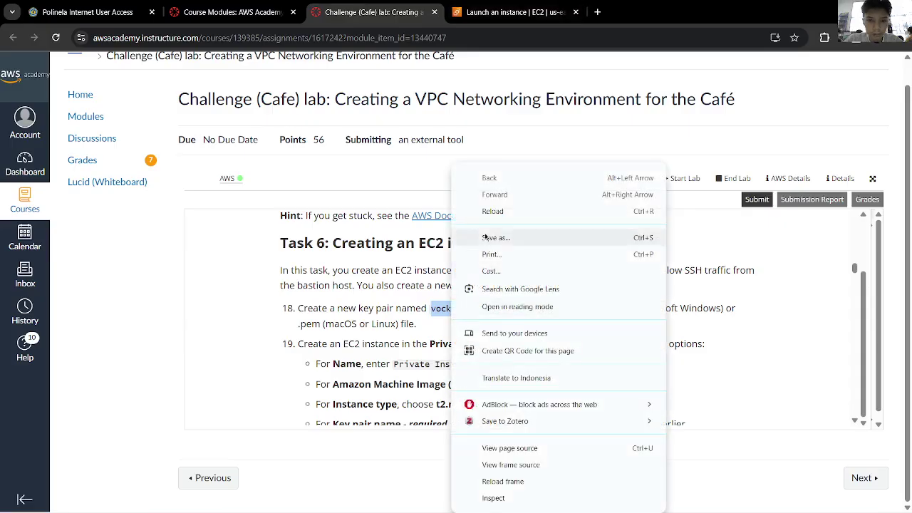
right_click(449, 311)
left_click(470, 322)
key("ctrl+Tab")
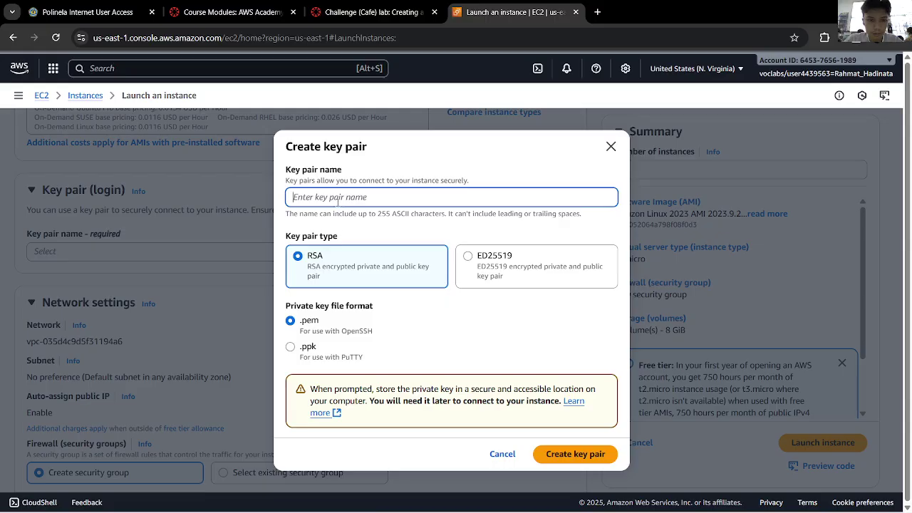
key("ctrl+v")
left_click(568, 451)
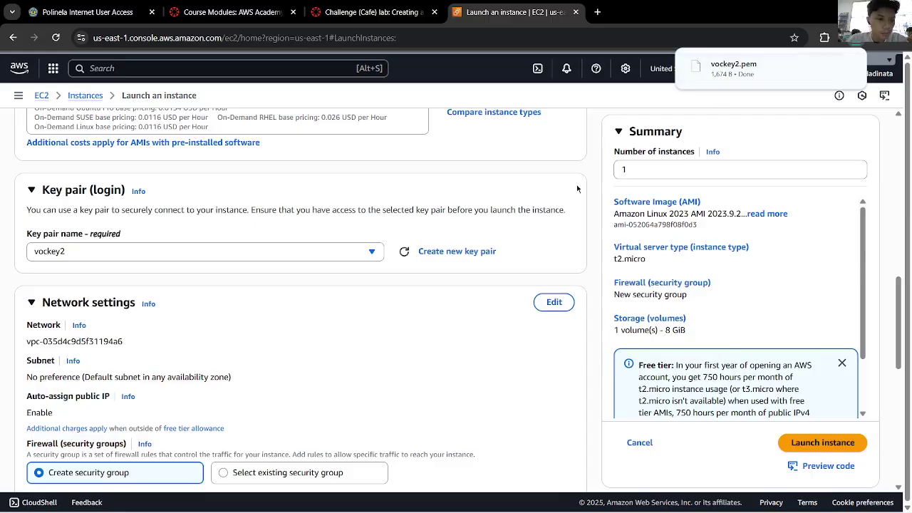
Step: Review the default network, firewall and storage settings, and check the key pair selection for the instance
scroll(565, 197, "down", 4)
scroll(564, 197, "up", 1)
scroll(565, 197, "up", 2)
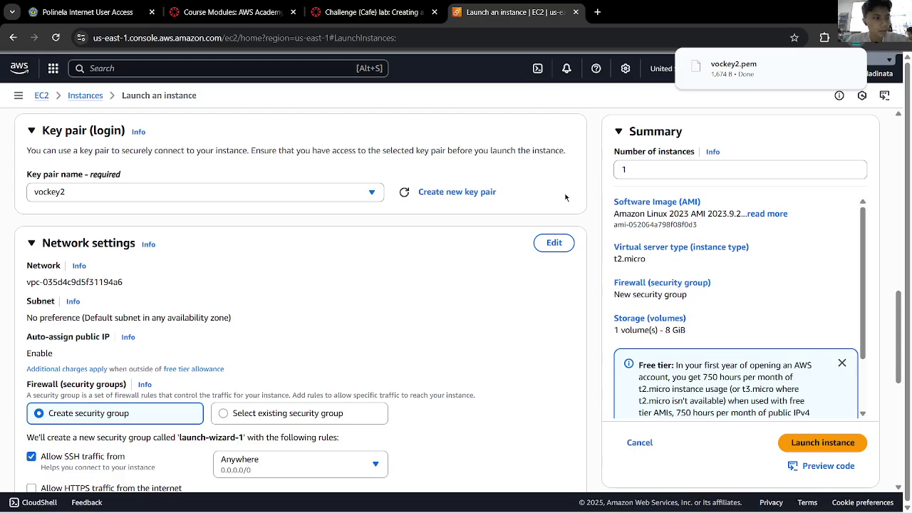
scroll(517, 258, "down", 2)
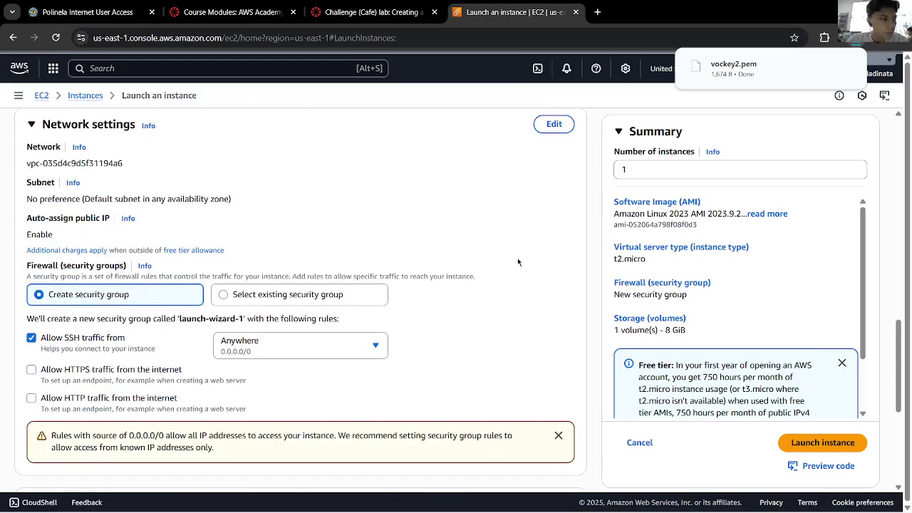
scroll(522, 258, "down", 3)
scroll(334, 281, "up", 5)
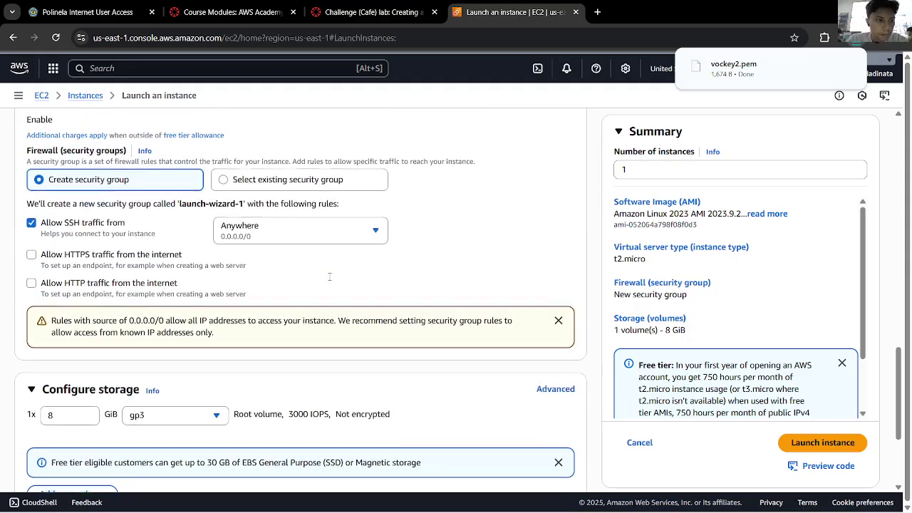
left_click(313, 195)
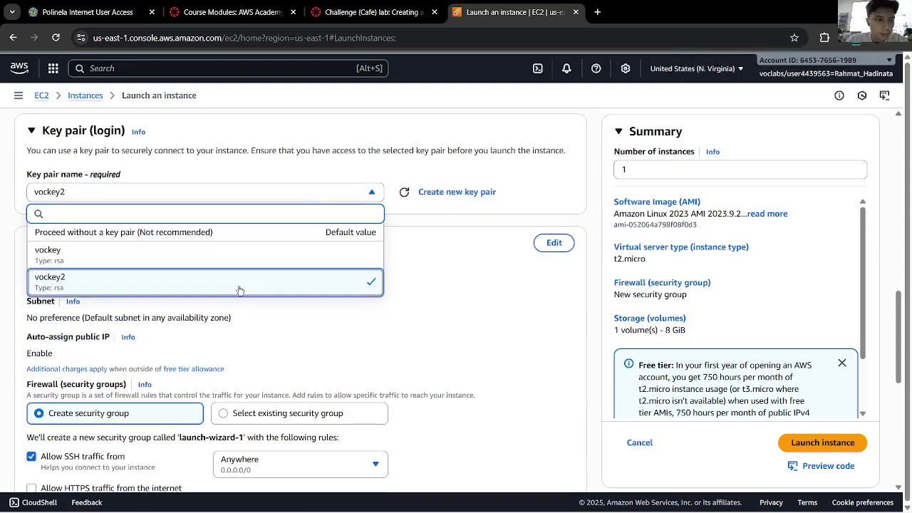
left_click(365, 192)
scroll(260, 261, "down", 1)
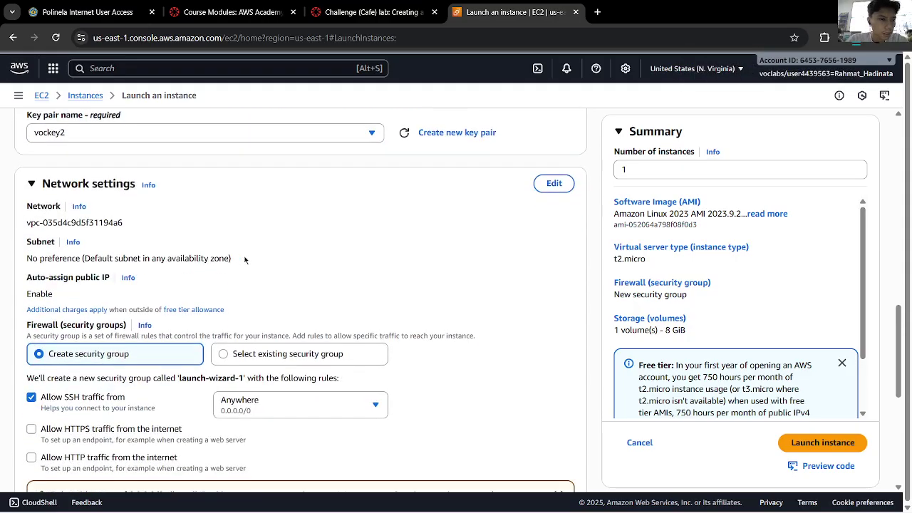
Step: Edit the instance's network settings and set the VPC to Lab VPC, following the lab instructions
left_click(371, 12)
scroll(447, 288, "down", 3)
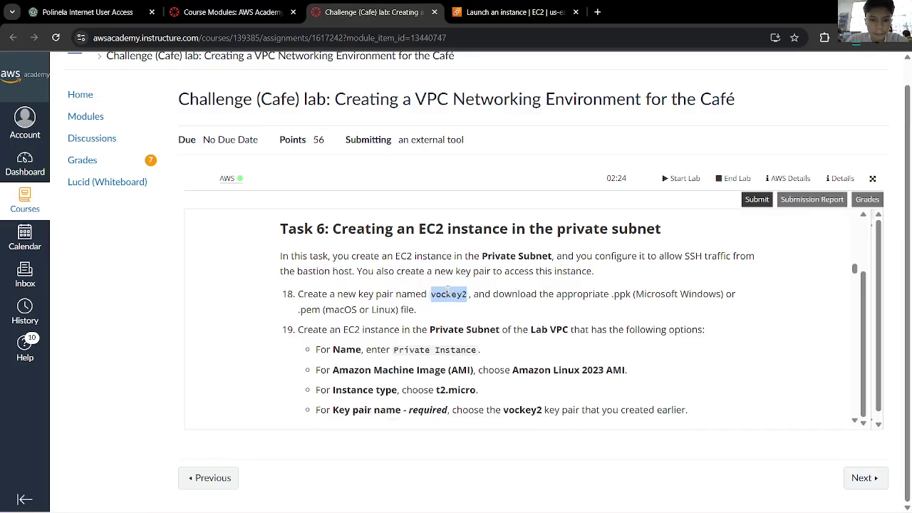
scroll(447, 287, "down", 1)
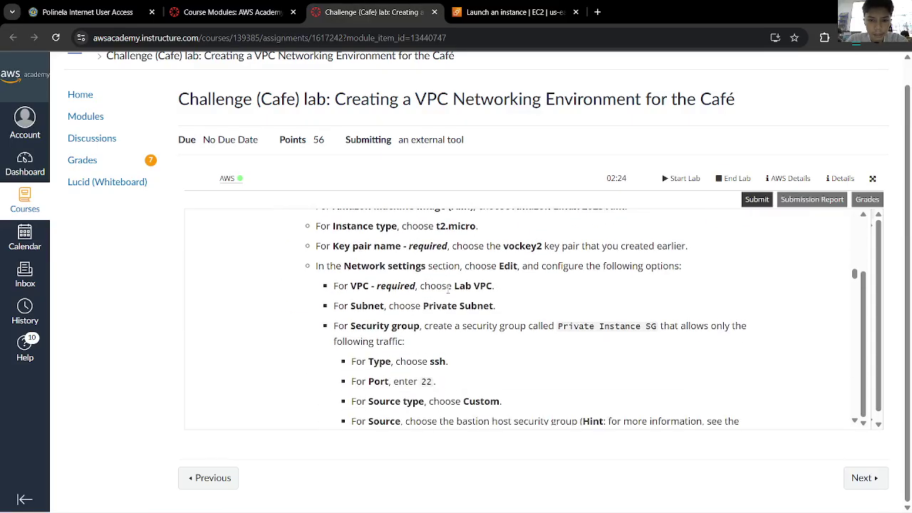
scroll(447, 287, "down", 1)
scroll(447, 287, "up", 1)
left_click(509, 12)
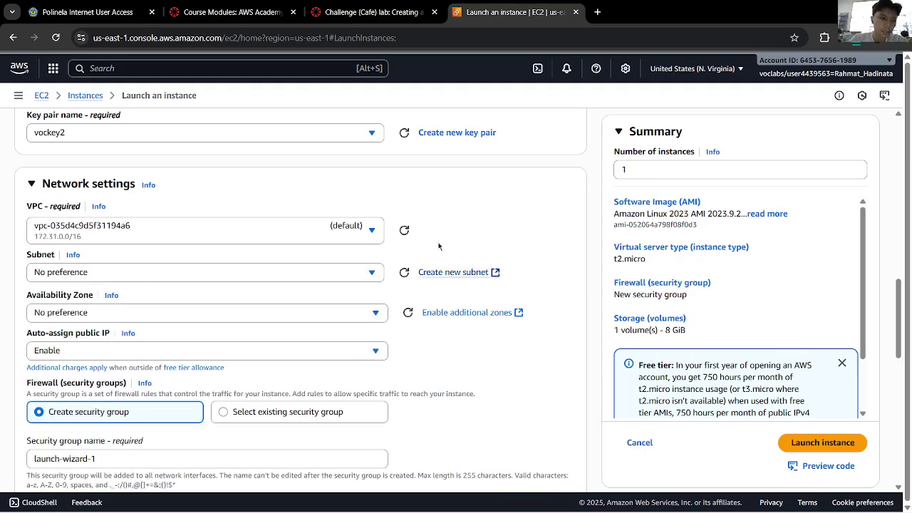
left_click(149, 227)
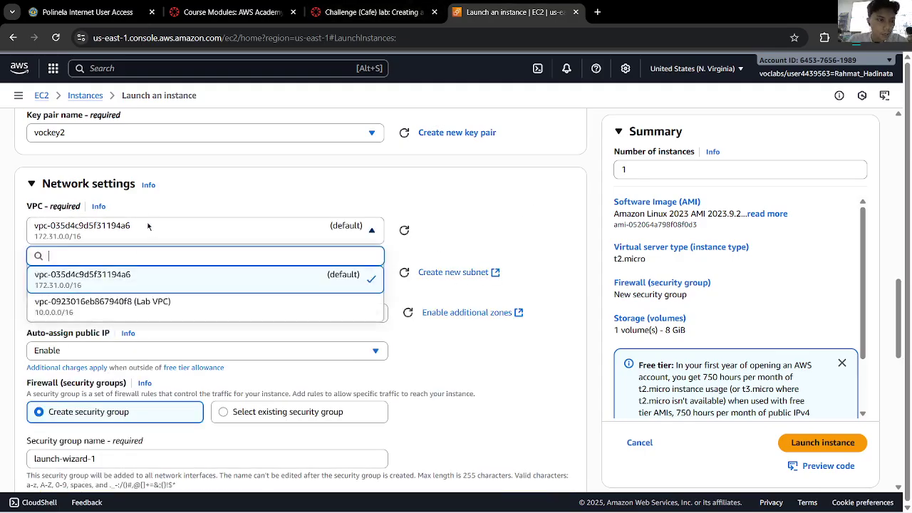
left_click(128, 303)
Step: Check the subnet choices against the lab instructions, keeping Private Subnet for the instance
left_click(371, 12)
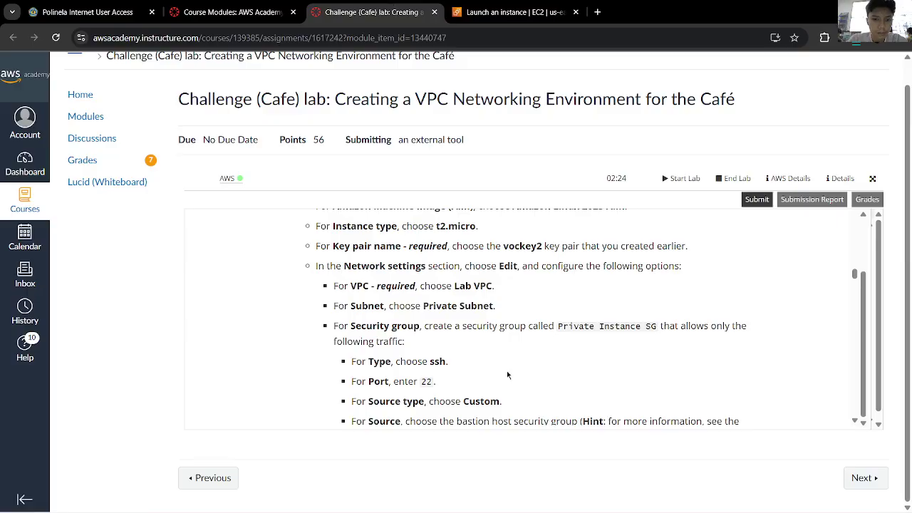
left_click(514, 12)
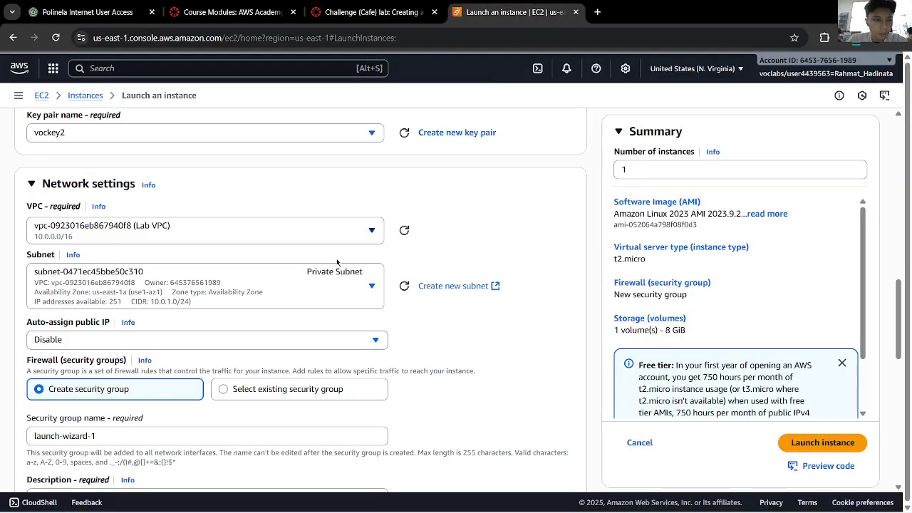
left_click(167, 297)
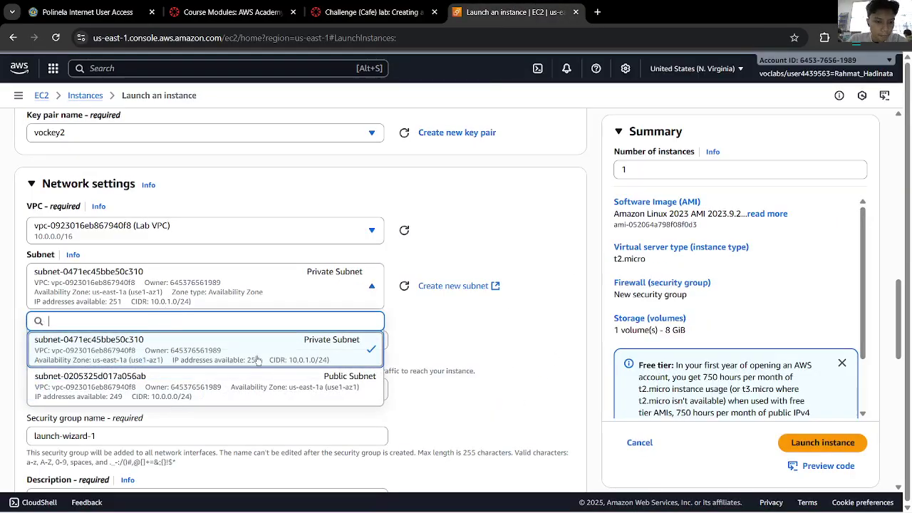
left_click(396, 350)
Step: Name the new security group Private Instance SG, copying the name from the lab instructions
scroll(396, 349, "down", 3)
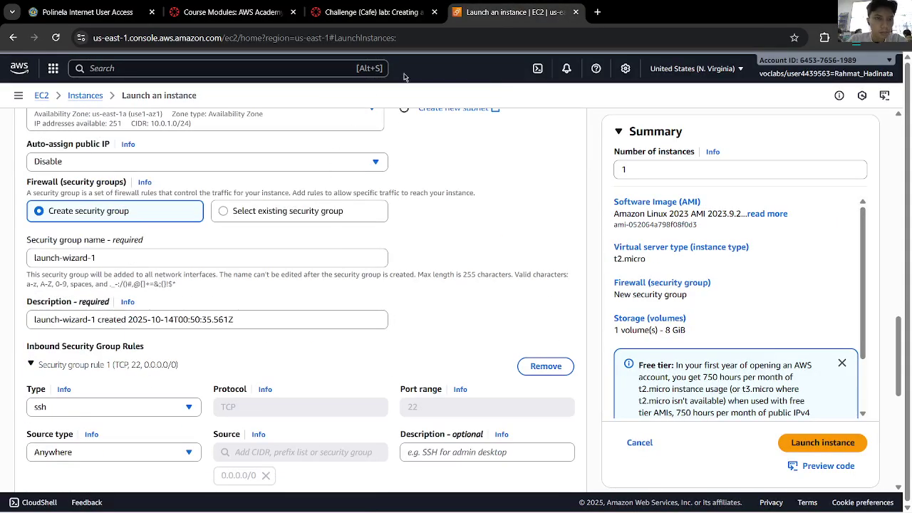
left_click(364, 12)
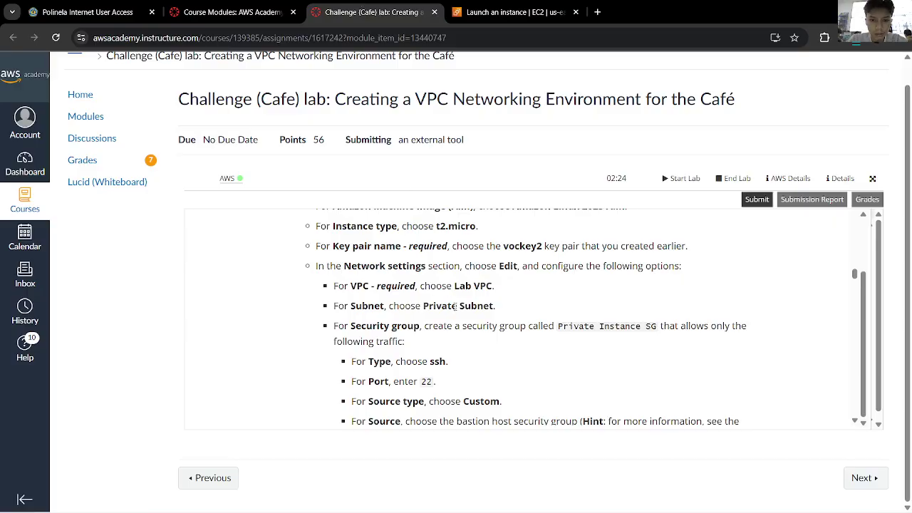
scroll(442, 317, "down", 2)
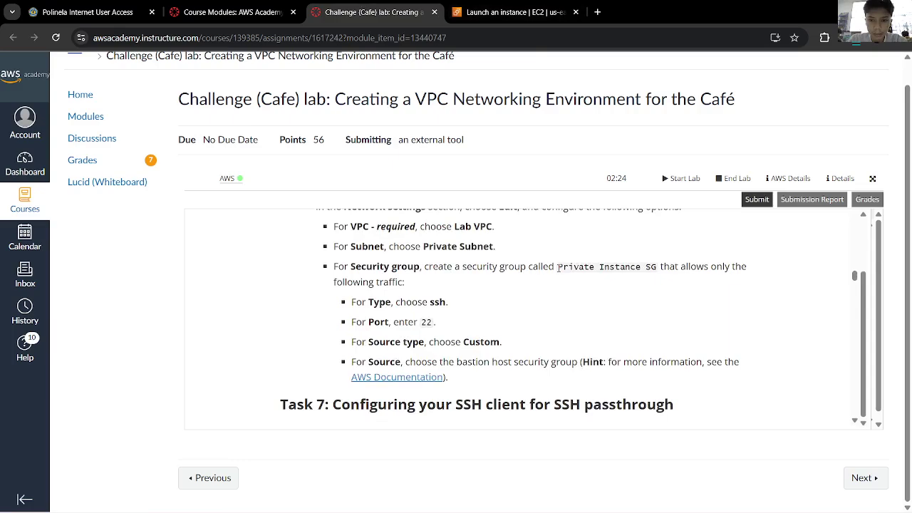
left_click_drag(557, 269, 650, 279)
key("ctrl+c")
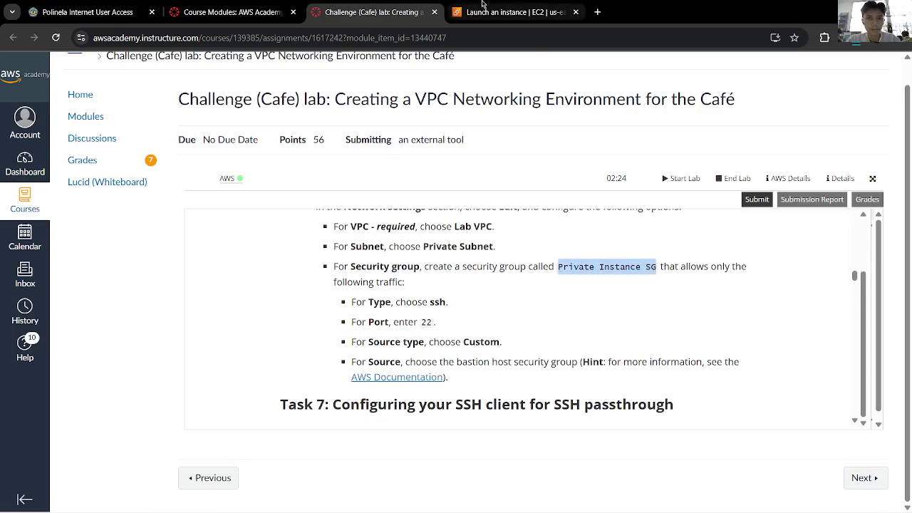
left_click(482, 6)
triple_click(171, 257)
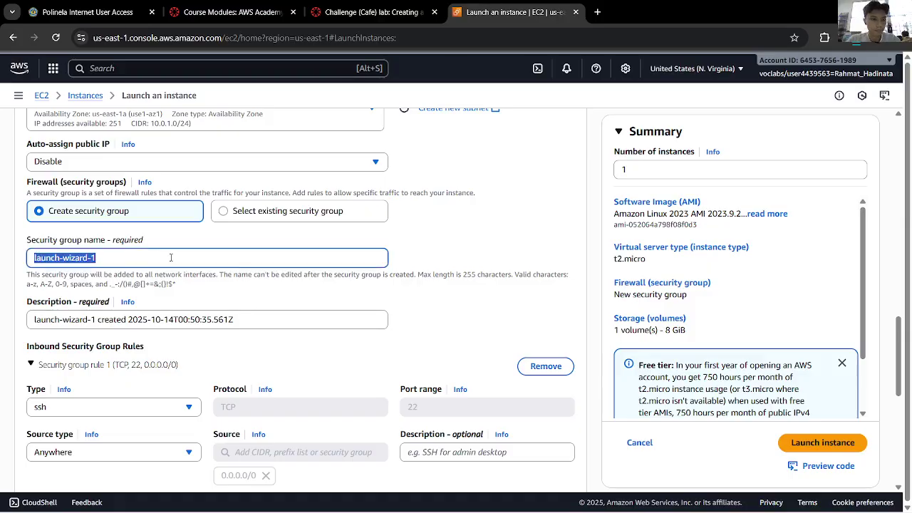
key("ctrl+v")
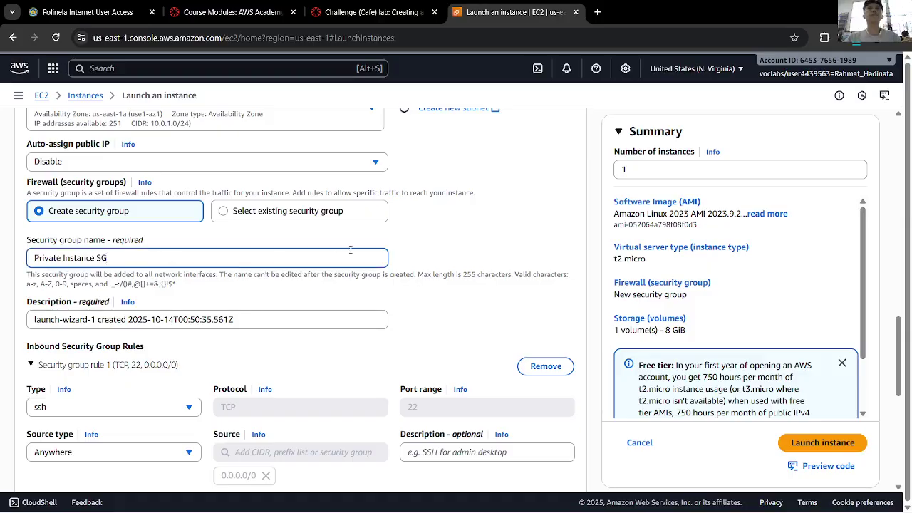
left_click(393, 228)
Step: Set the source type of the ssh inbound rule to Custom, as the lab instructions specify
left_click(342, 5)
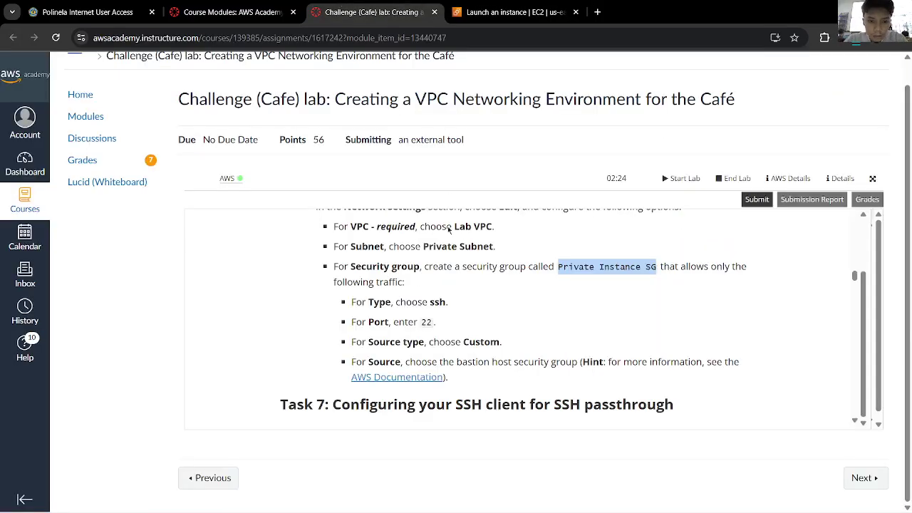
left_click(516, 13)
scroll(228, 329, "down", 3)
left_click(376, 10)
left_click(492, 15)
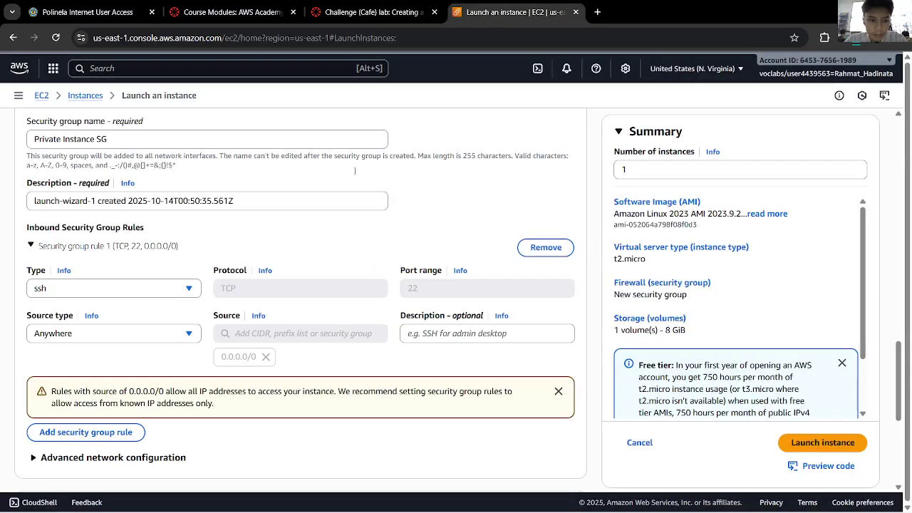
left_click(128, 331)
left_click(107, 370)
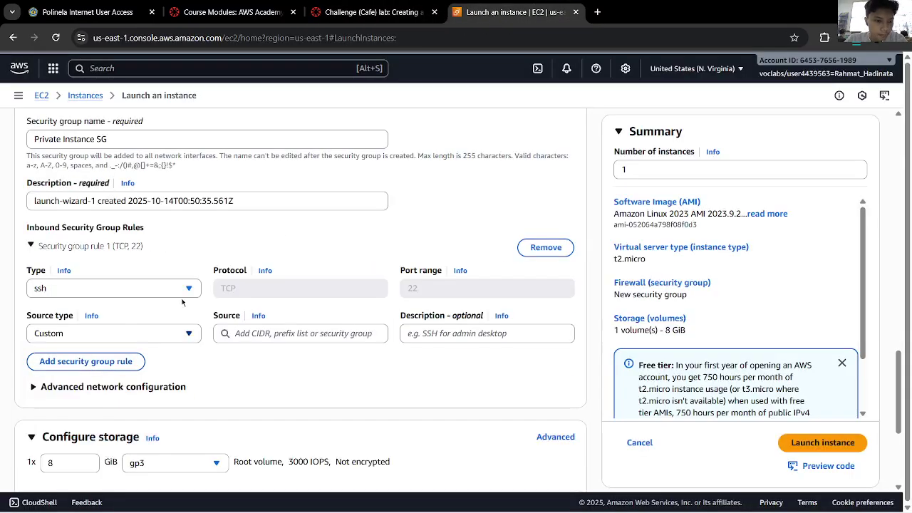
Step: Check the source required by the lab instructions and choose Bastion Host SG as the ssh rule's source
left_click(367, 12)
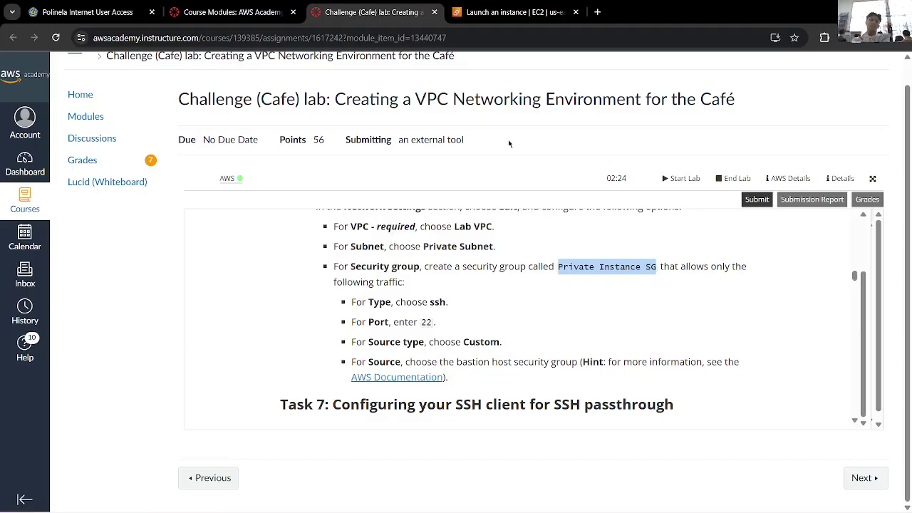
left_click(514, 6)
left_click(362, 6)
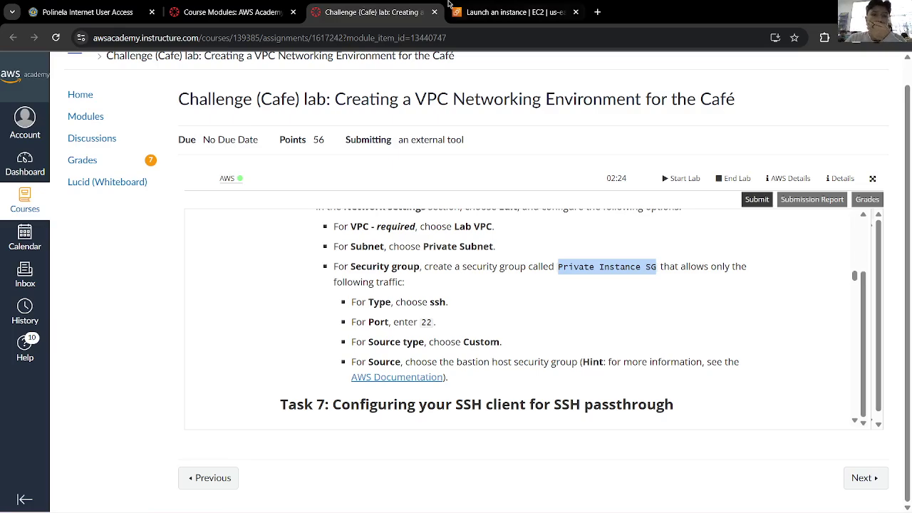
left_click(512, 12)
scroll(347, 251, "up", 2)
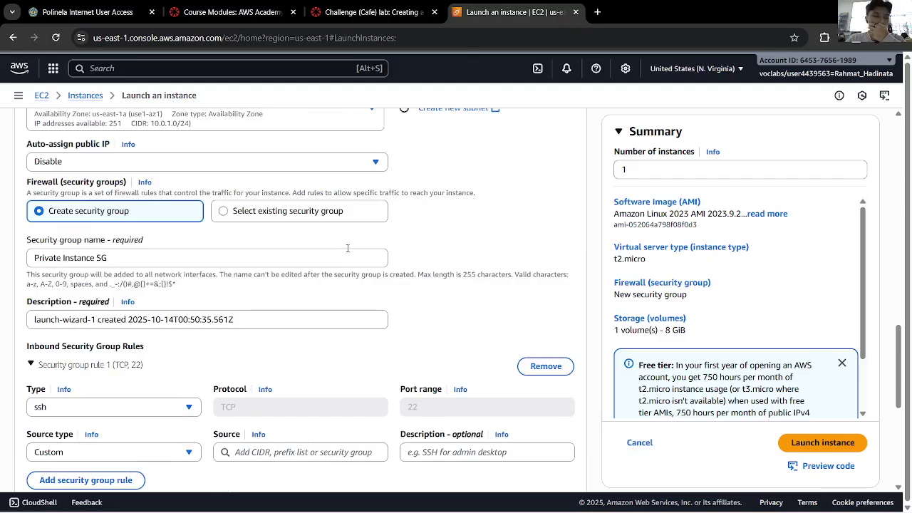
left_click(372, 12)
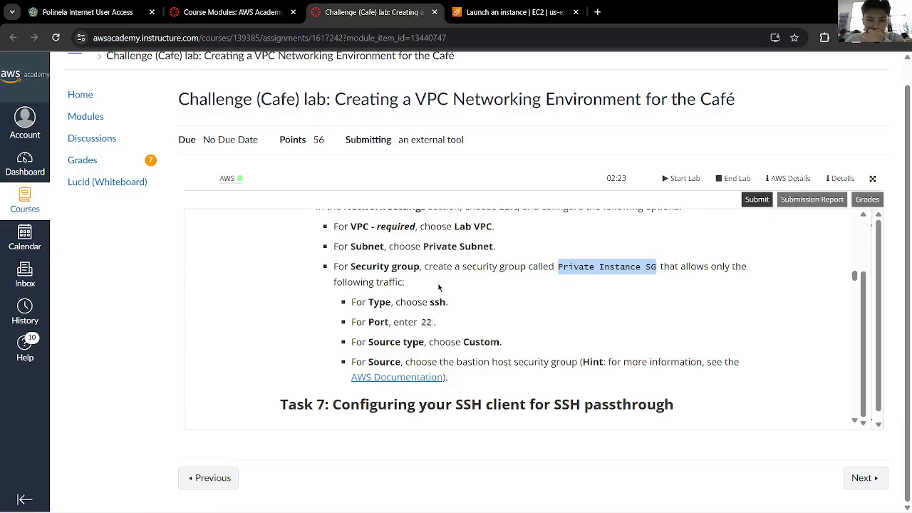
left_click(503, 12)
scroll(308, 377, "down", 3)
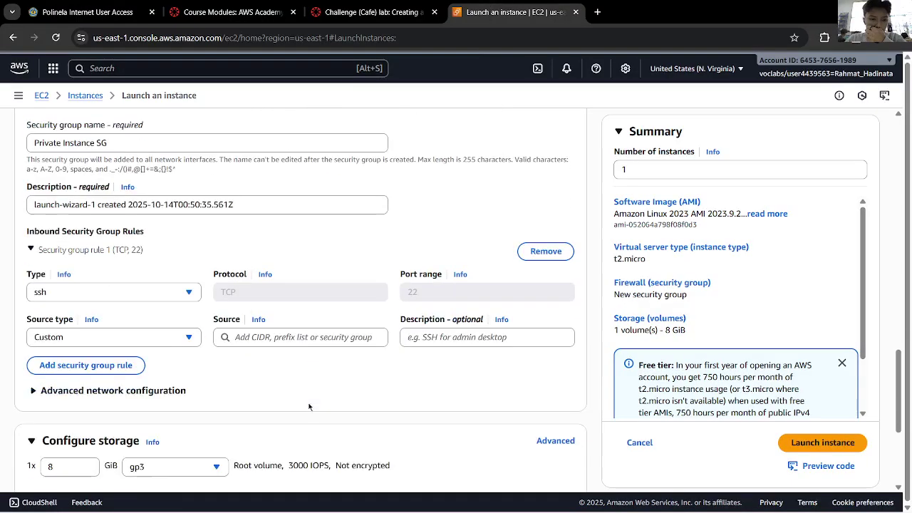
left_click(315, 340)
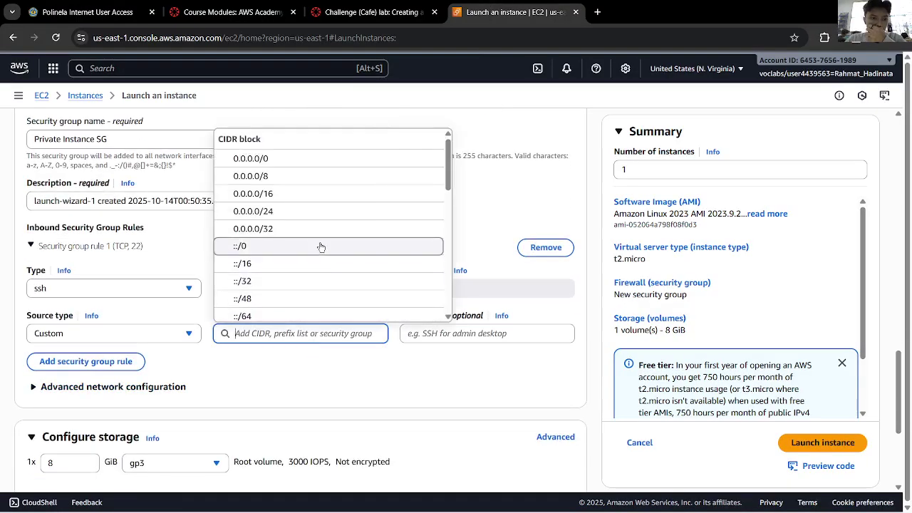
scroll(320, 245, "down", 5)
scroll(323, 249, "down", 2)
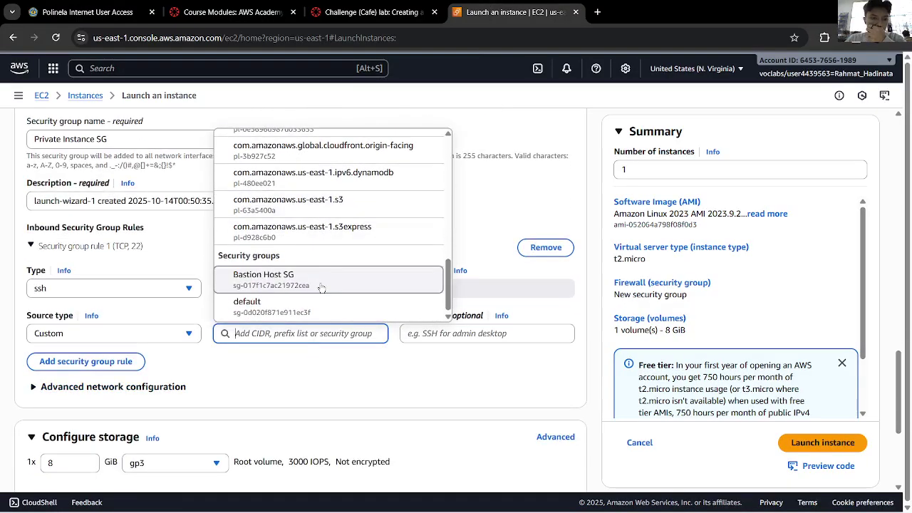
left_click(322, 289)
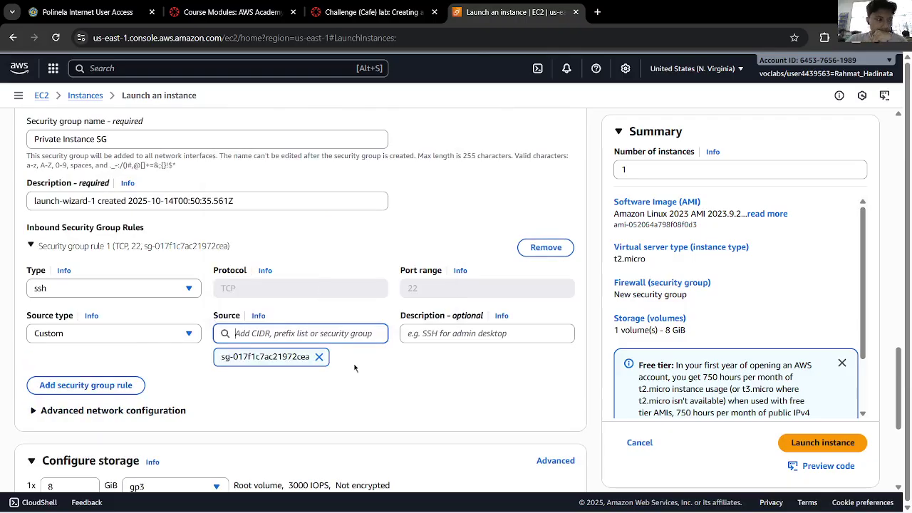
Step: Compare the ssh rule and storage settings with the lab's instructions for the private instance
scroll(354, 367, "down", 2)
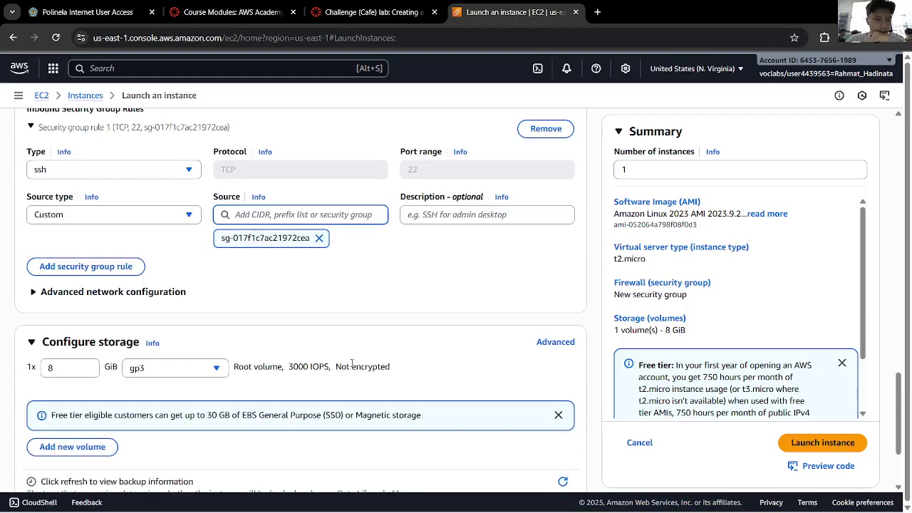
left_click(370, 12)
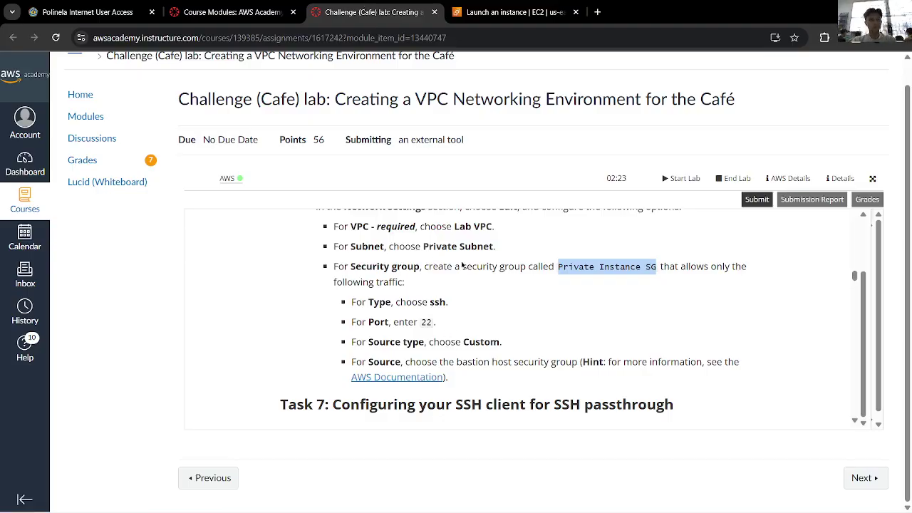
left_click(512, 13)
scroll(427, 342, "down", 5)
left_click(328, 399)
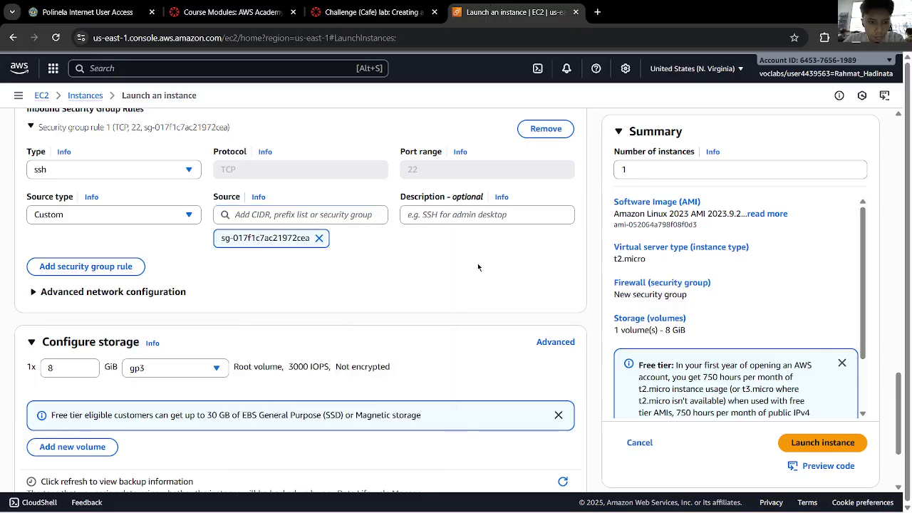
Step: Examine the Task 7 instructions on SSH passthrough alongside the end of Task 6 and the instance launch form
left_click(370, 12)
scroll(462, 293, "down", 3)
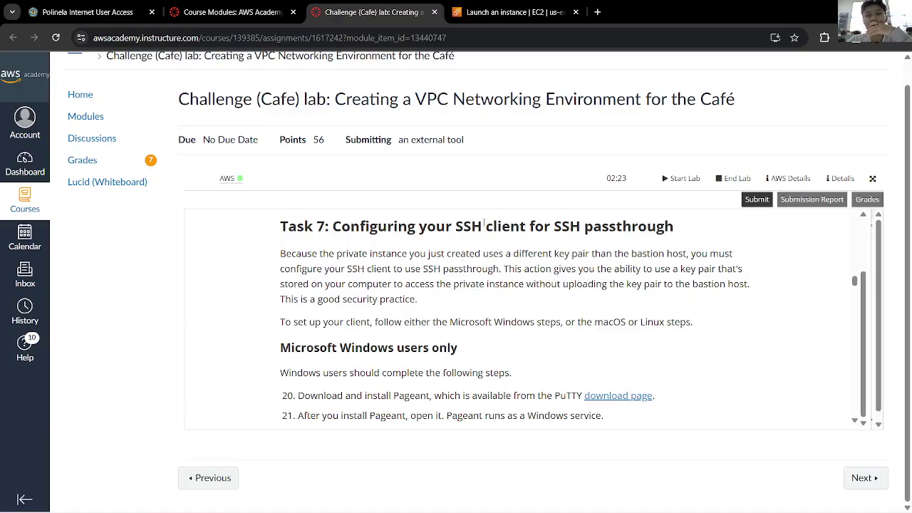
left_click(509, 6)
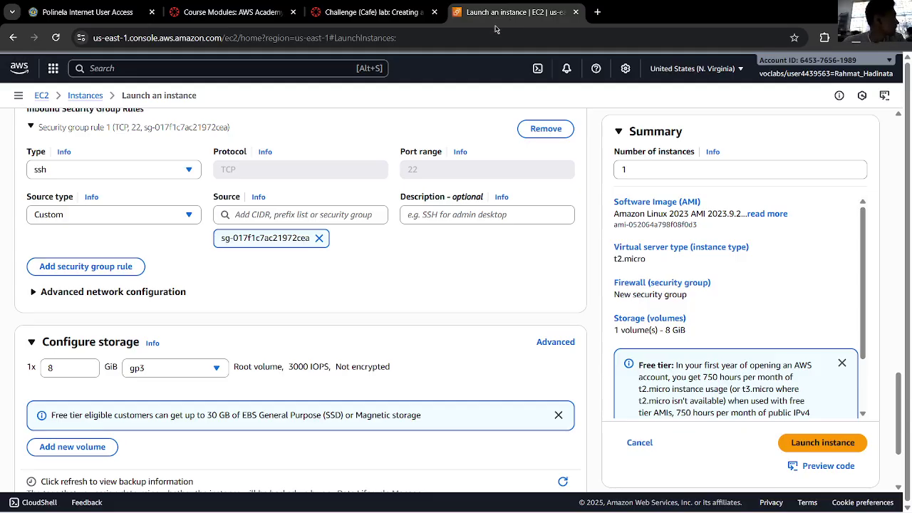
left_click(367, 12)
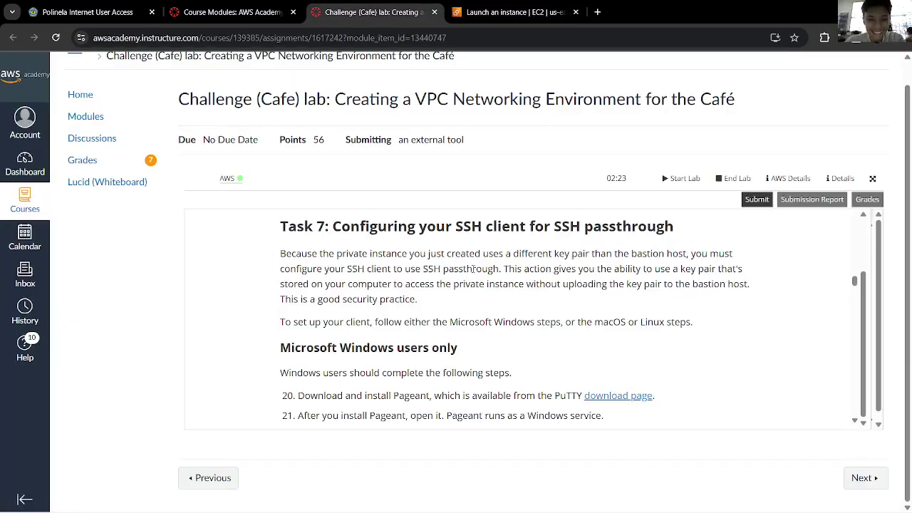
scroll(472, 268, "down", 2)
scroll(473, 269, "down", 1)
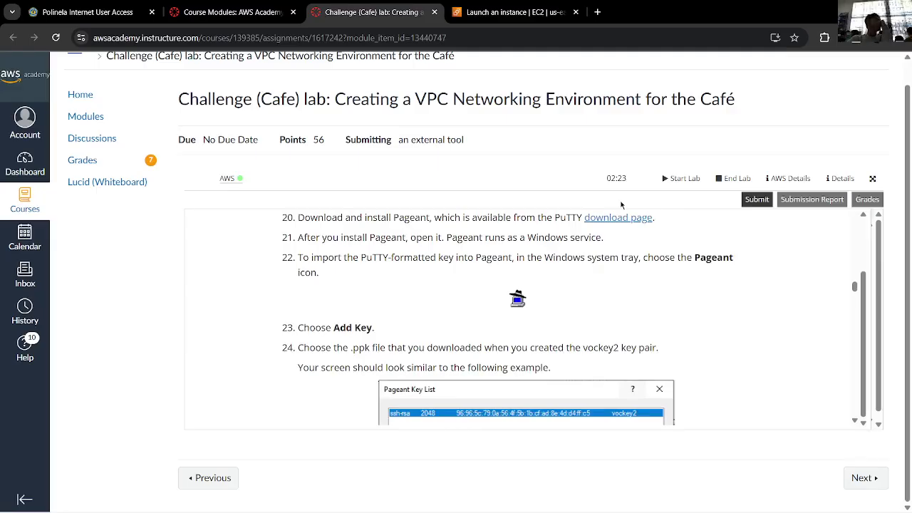
scroll(554, 257, "up", 4)
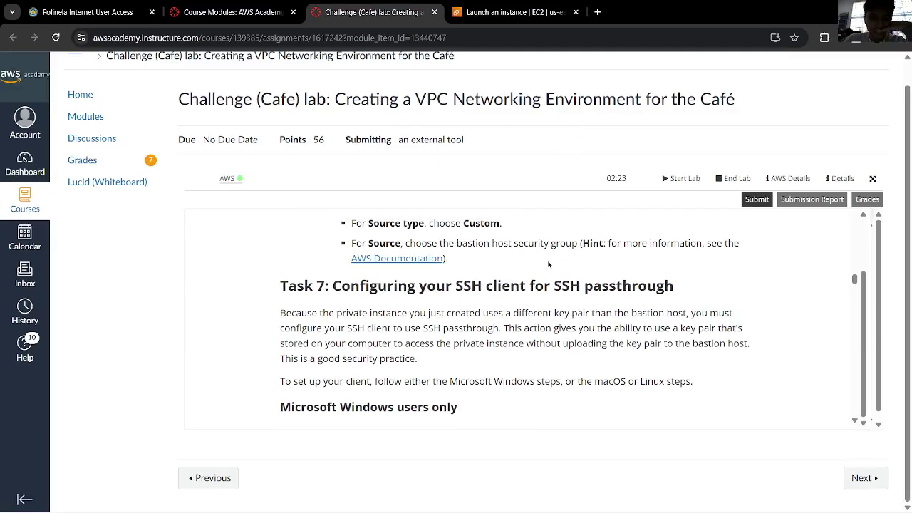
scroll(548, 264, "down", 1)
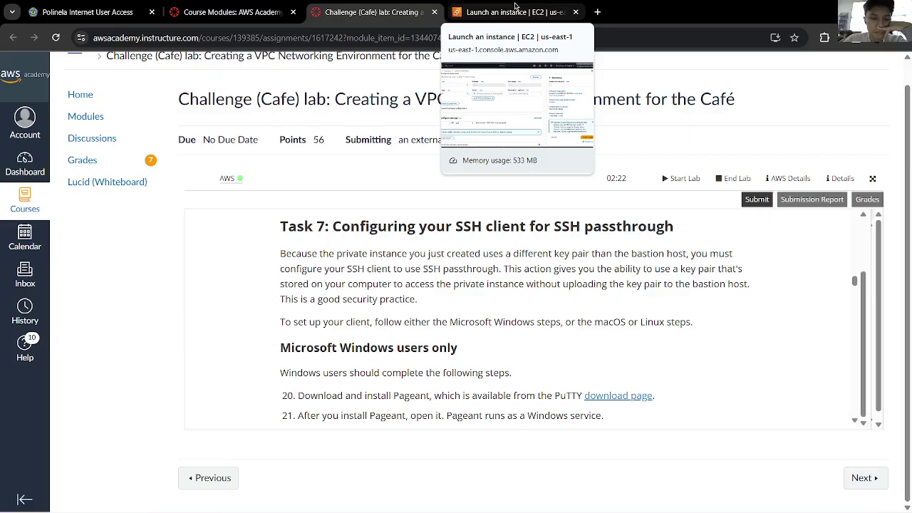
left_click(515, 6)
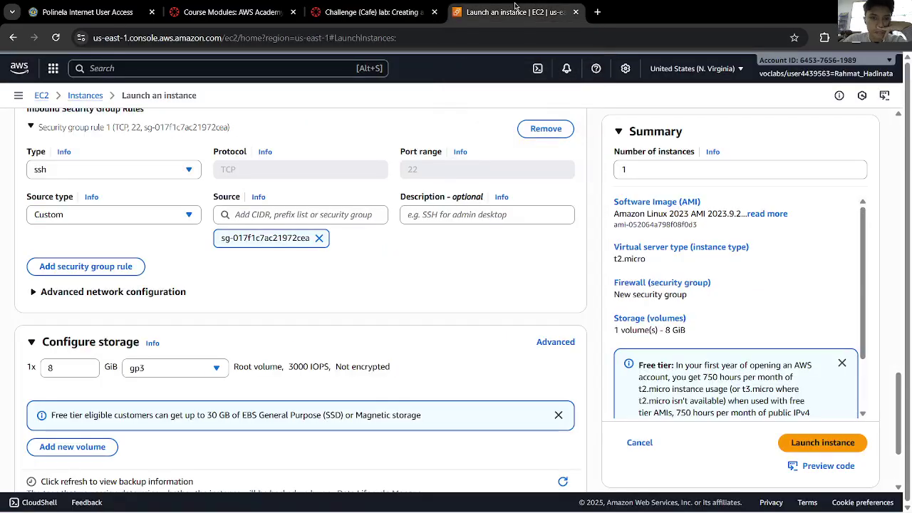
left_click(377, 12)
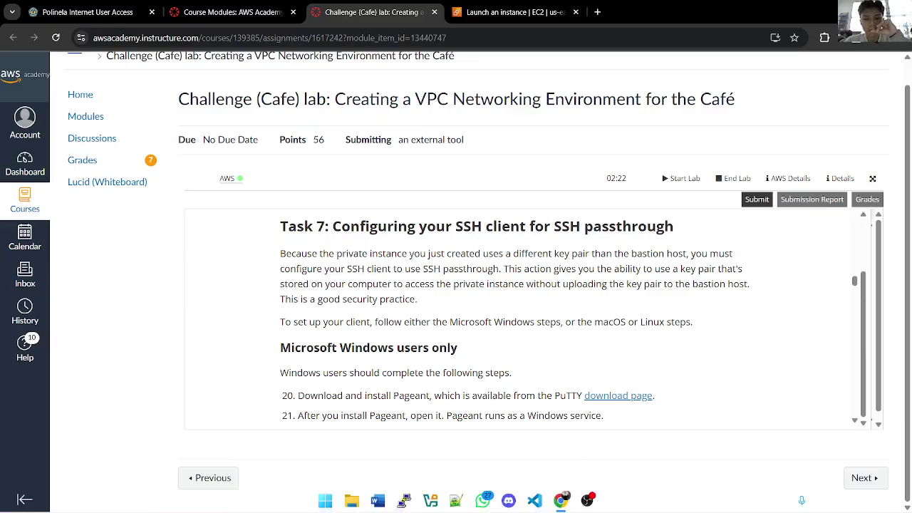
left_click(588, 498)
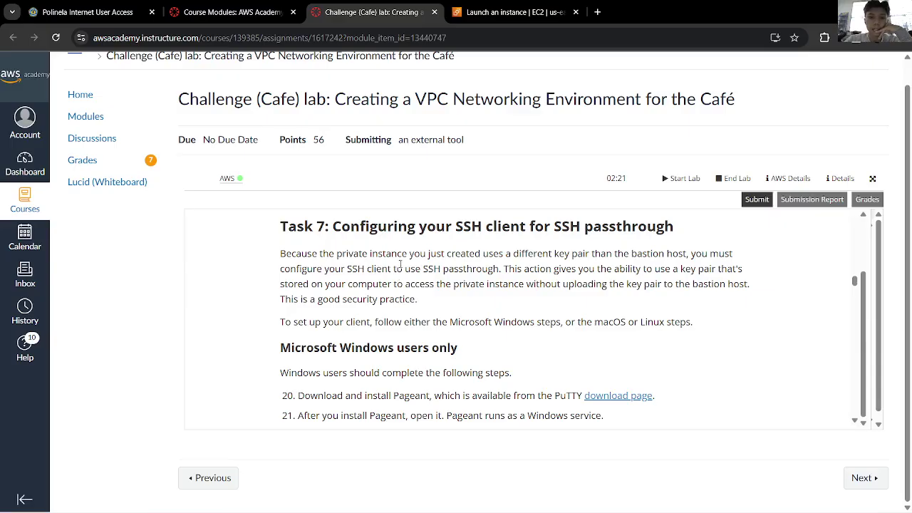
Step: Translate the word "ability" in the Task 7 introduction into Indonesian and dismiss the translation
left_click_drag(442, 271, 499, 271)
left_click(522, 281)
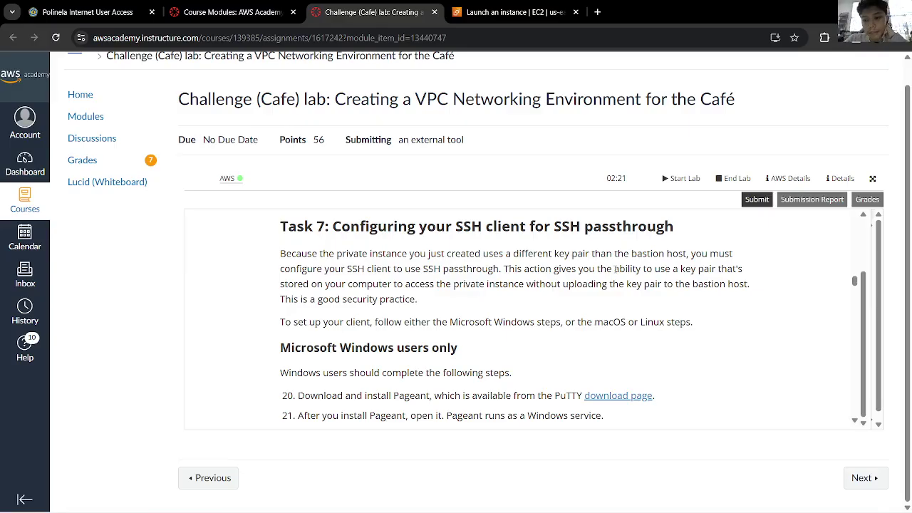
left_click_drag(613, 269, 641, 270)
right_click(641, 273)
left_click(673, 367)
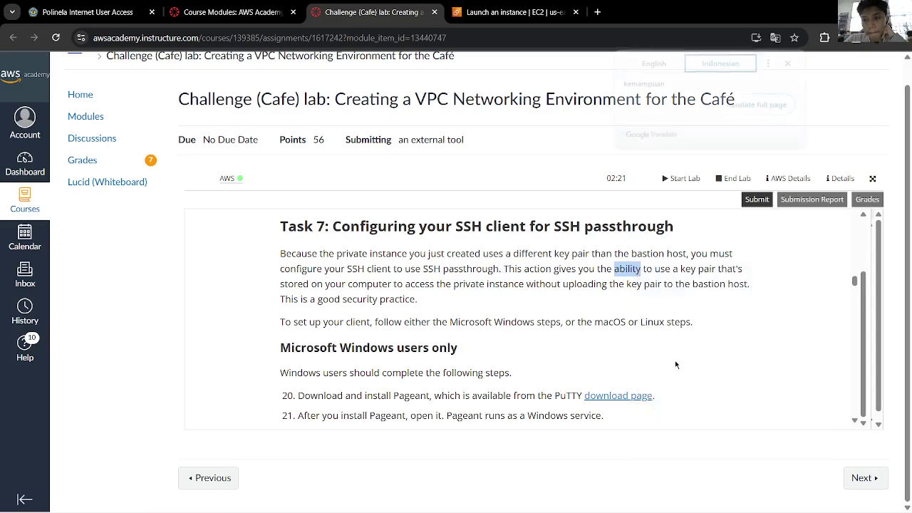
left_click(662, 280)
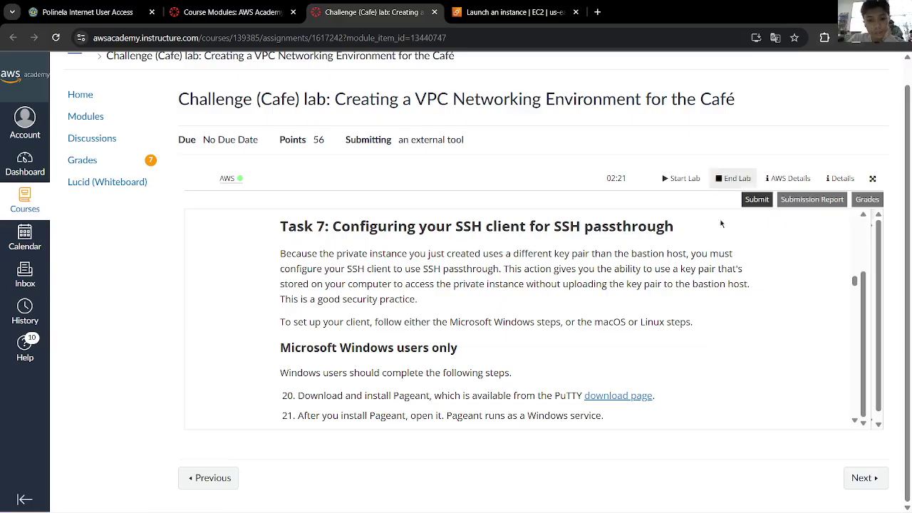
Step: View the PuTTY download page linked from the Windows steps of Task 7 and close it again
scroll(684, 281, "down", 2)
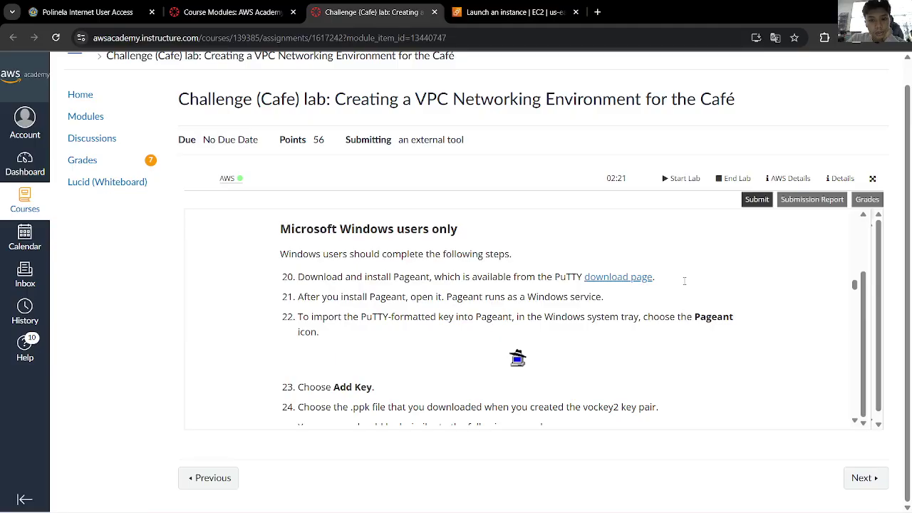
left_click(610, 281)
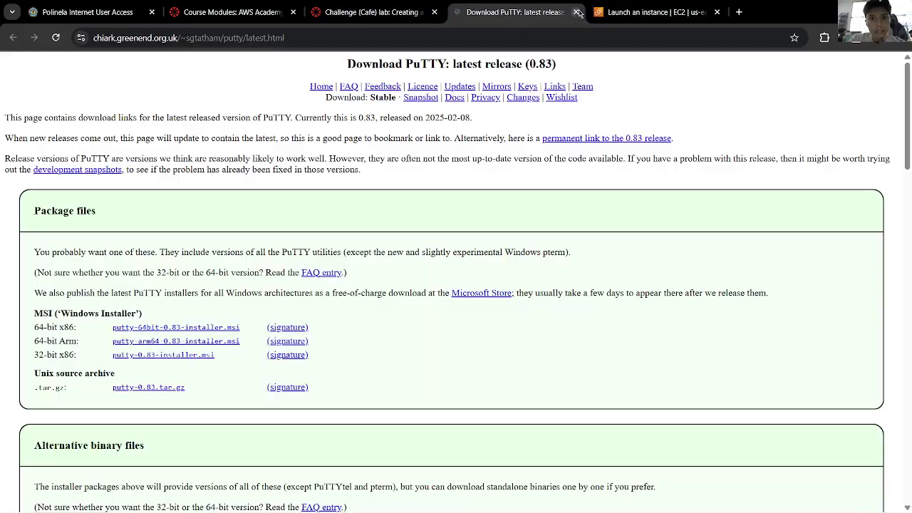
left_click(577, 12)
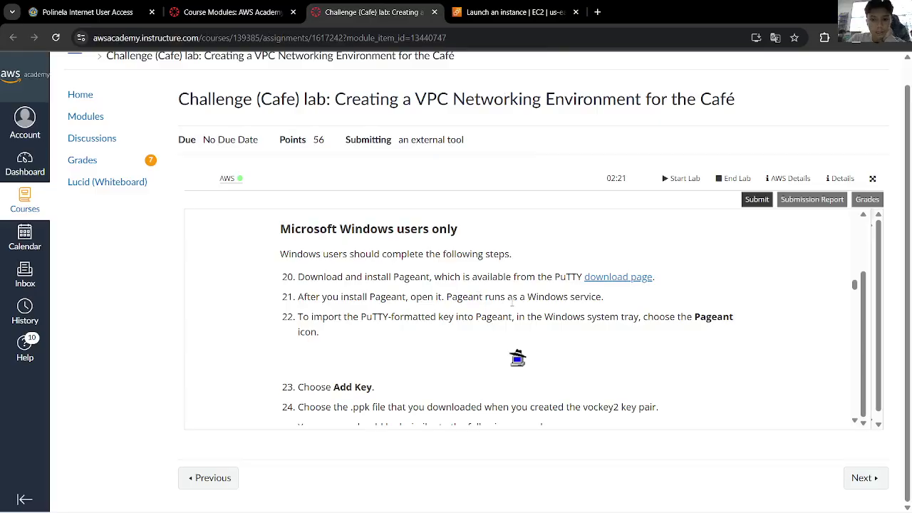
Step: Open PuTTY beside the Pageant steps of Task 7 and view its session options and connection types
scroll(511, 302, "down", 1)
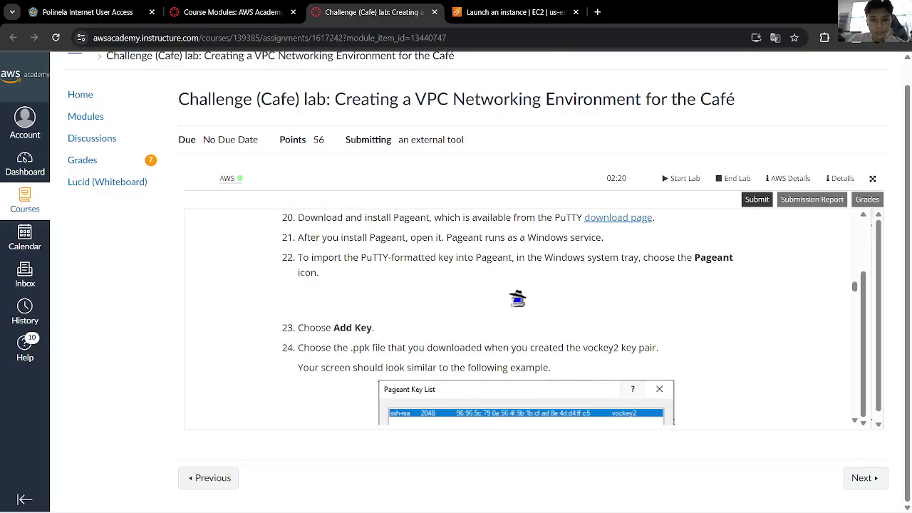
mouse_move(492, 502)
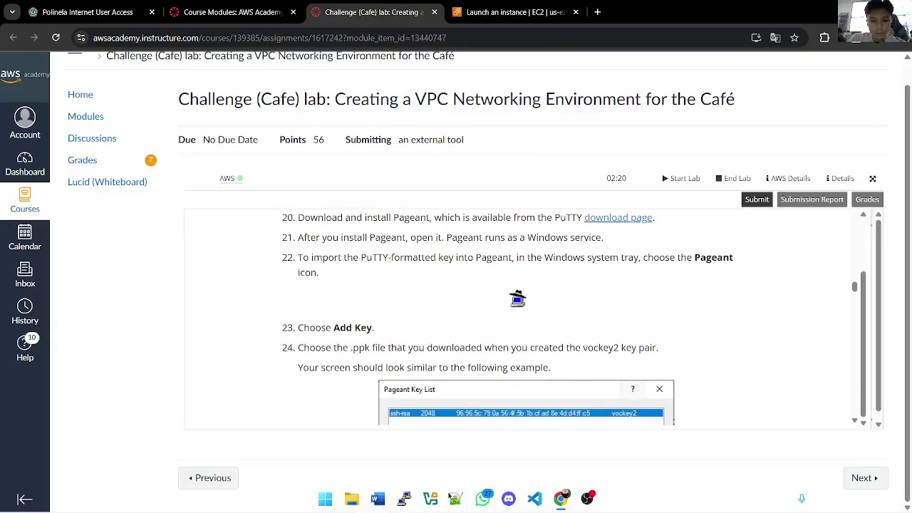
left_click(403, 499)
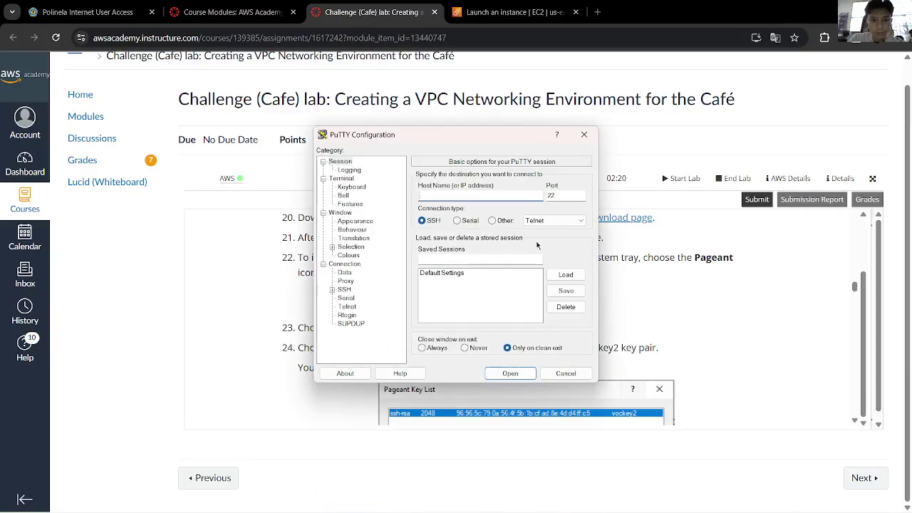
left_click_drag(507, 135, 763, 344)
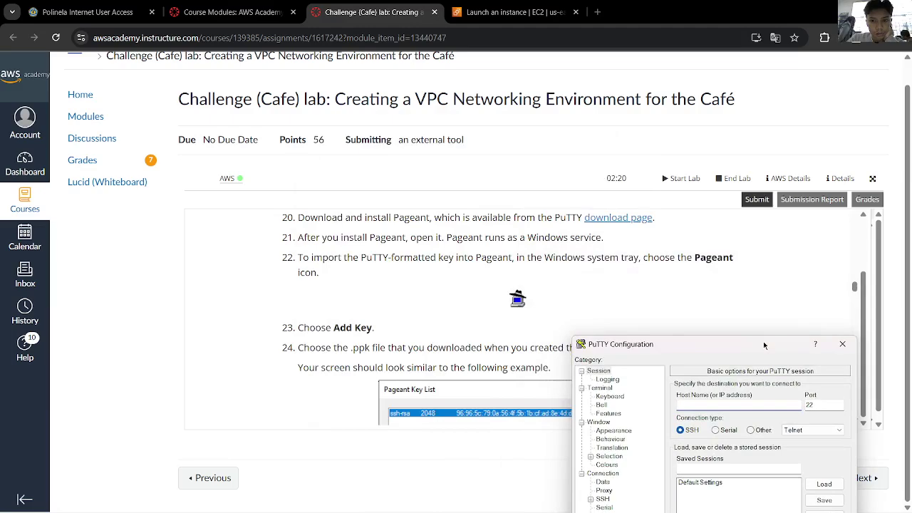
left_click_drag(764, 345, 733, 284)
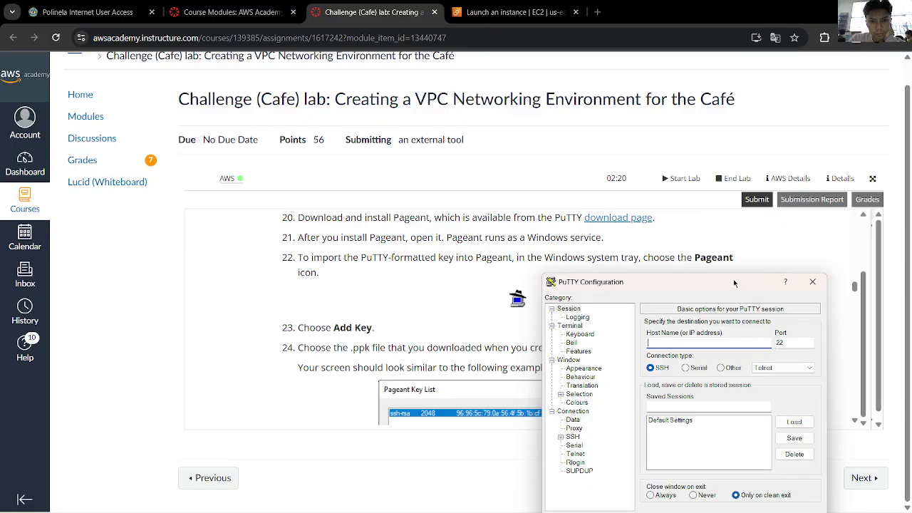
left_click_drag(734, 283, 690, 239)
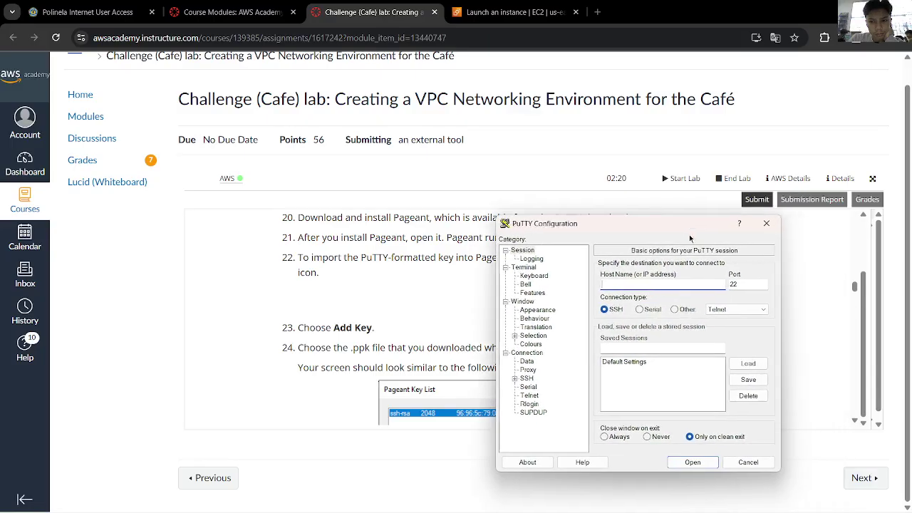
left_click(720, 309)
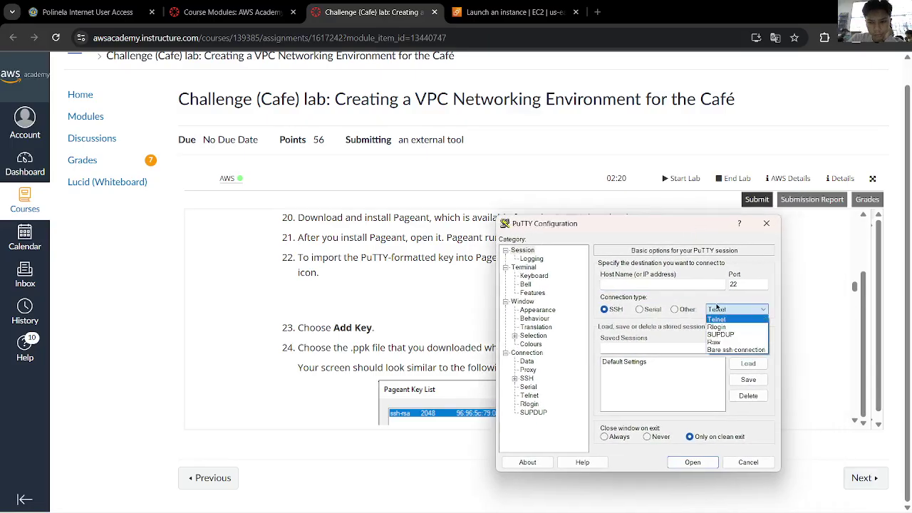
left_click(715, 300)
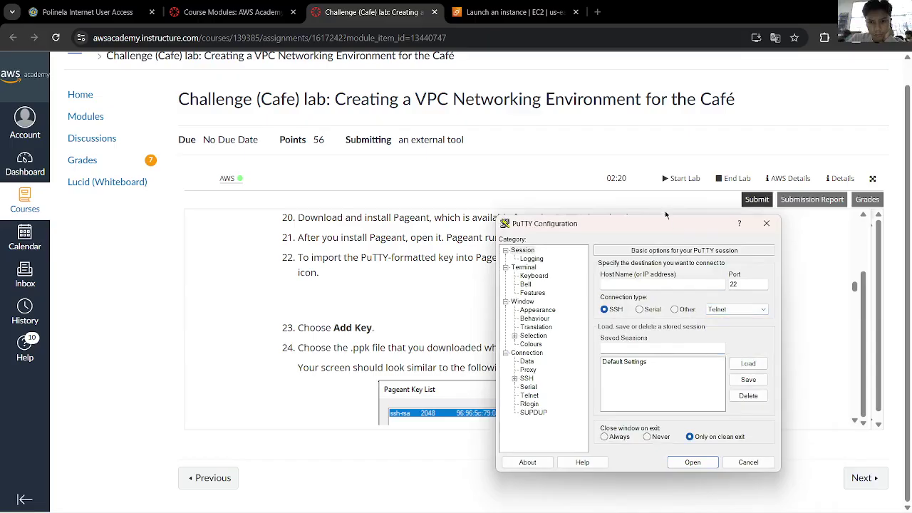
left_click_drag(652, 223, 752, 262)
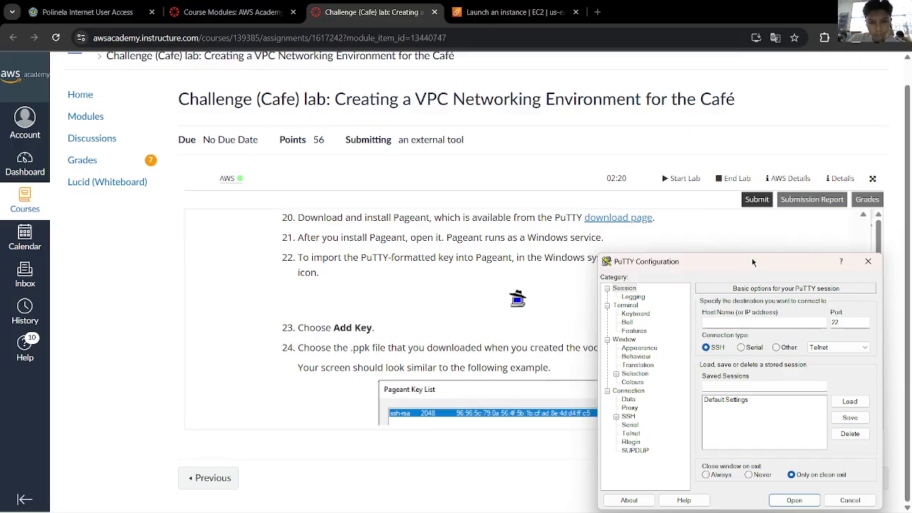
left_click_drag(752, 263, 756, 263)
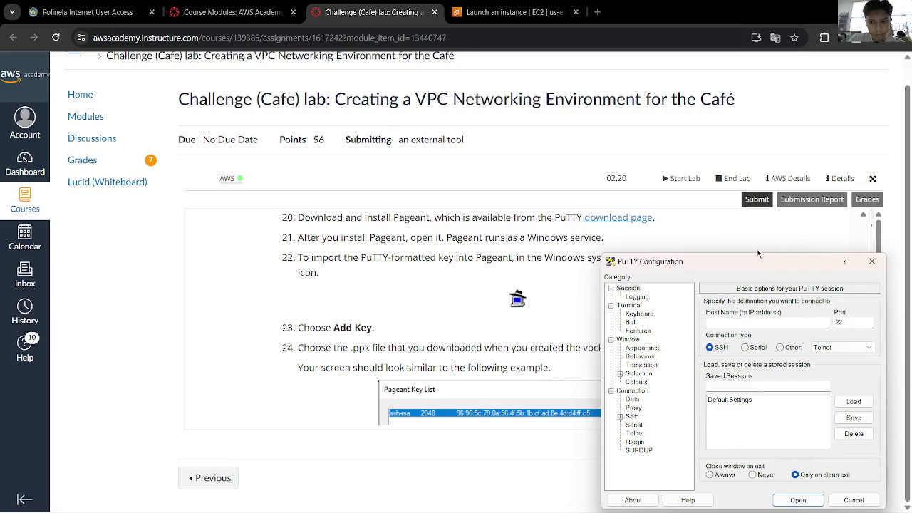
left_click_drag(686, 269, 578, 164)
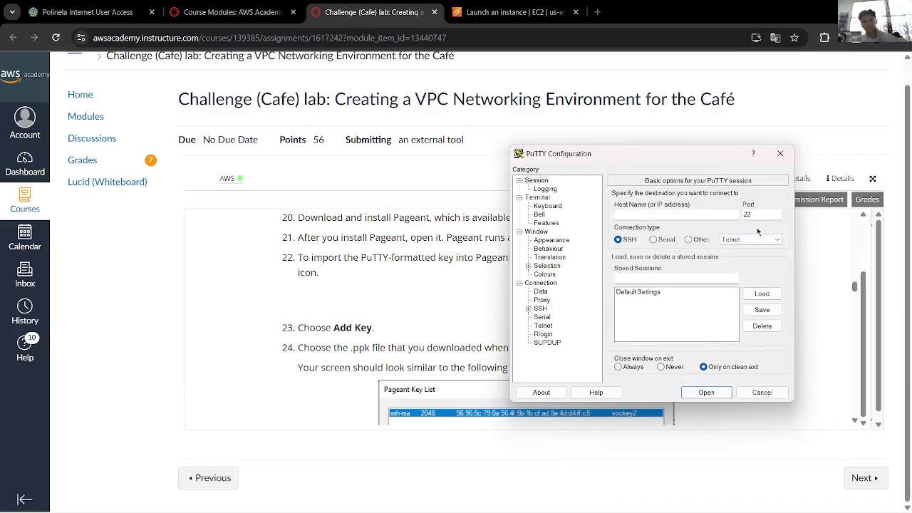
Step: Try the Other connection type in the PuTTY session options and switch back to SSH
left_click(688, 240)
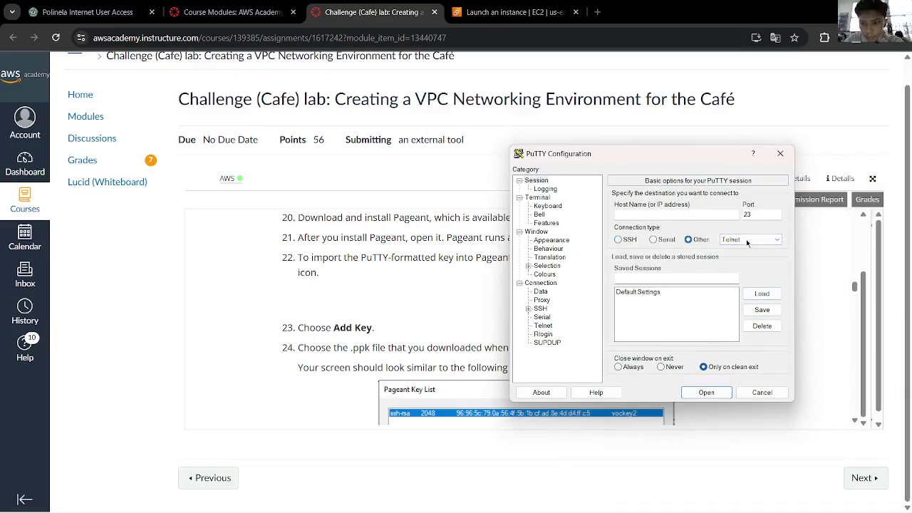
left_click(734, 240)
left_click(727, 311)
left_click(752, 299)
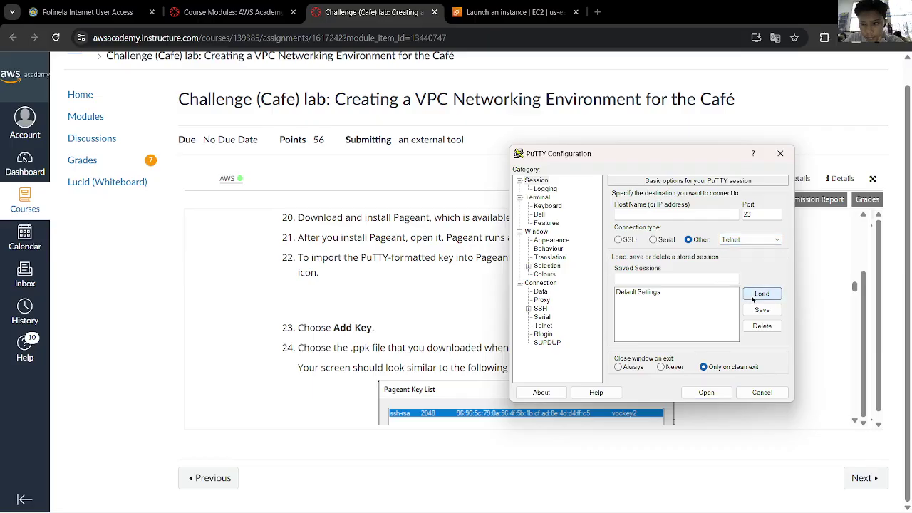
left_click(619, 240)
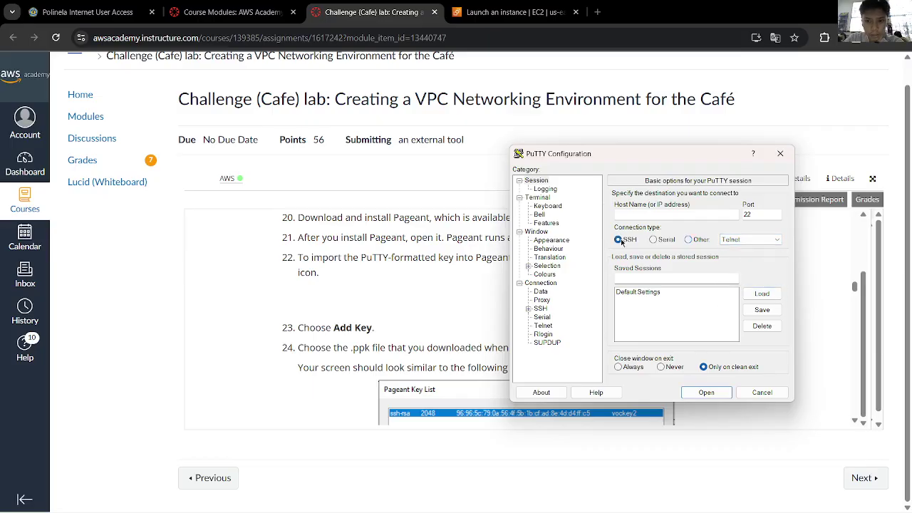
left_click_drag(553, 156, 513, 121)
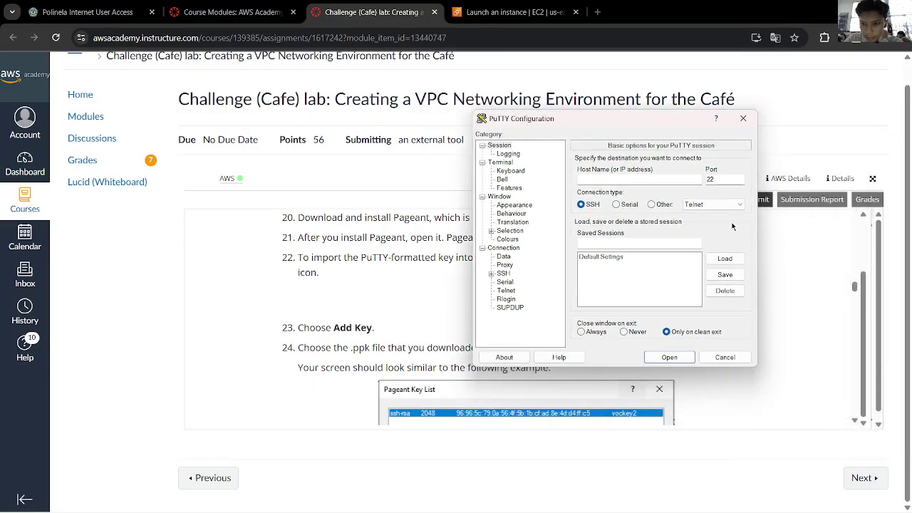
left_click(726, 205)
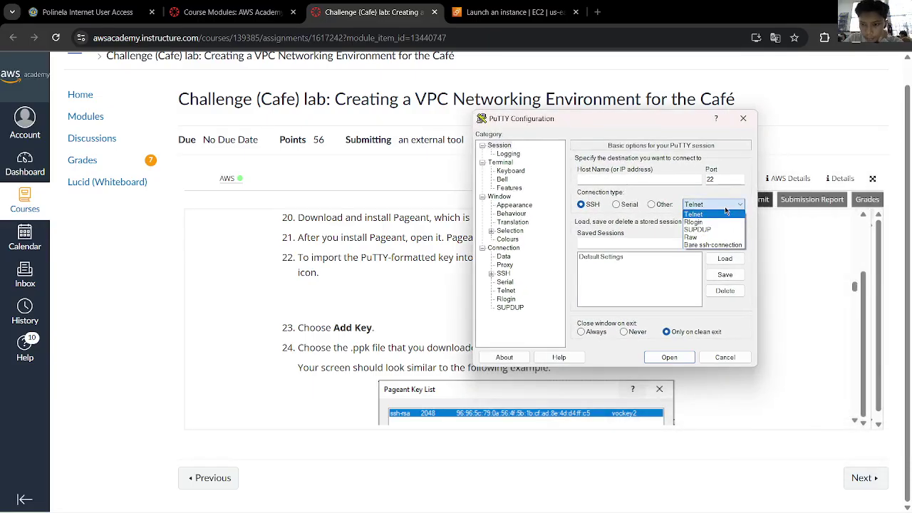
left_click(726, 212)
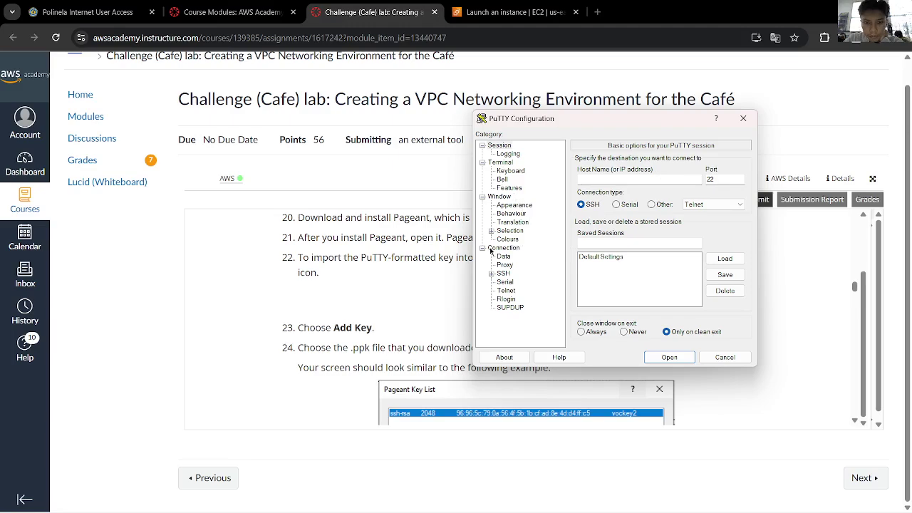
Step: Expand the SSH and Selection categories in the PuTTY configuration to view their settings
left_click(491, 274)
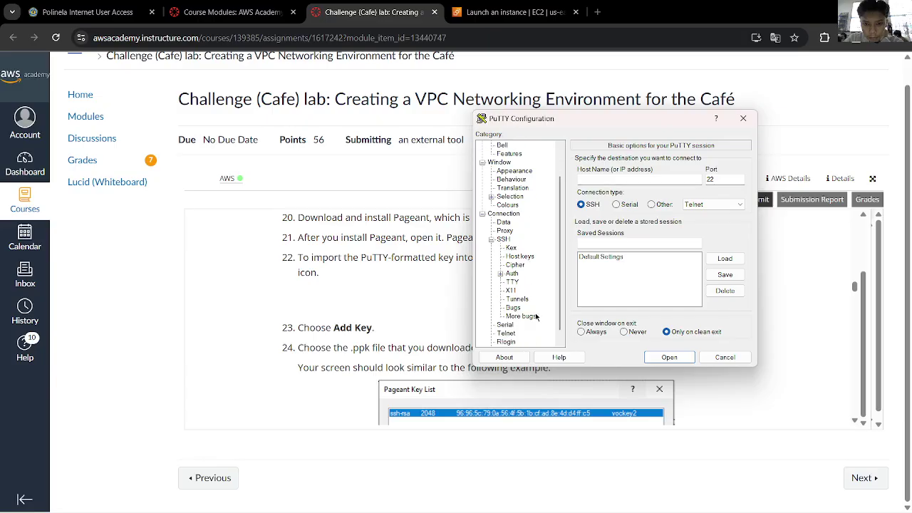
scroll(535, 316, "down", 1)
scroll(532, 316, "up", 2)
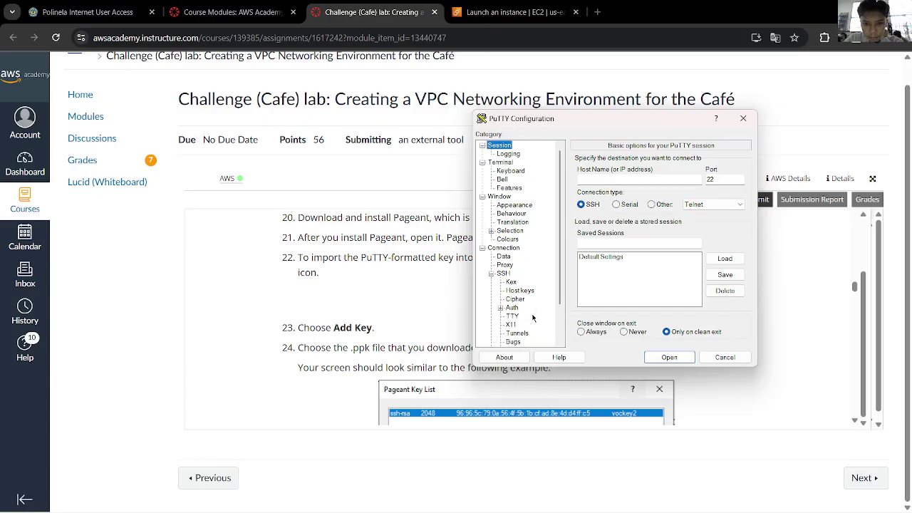
left_click(491, 230)
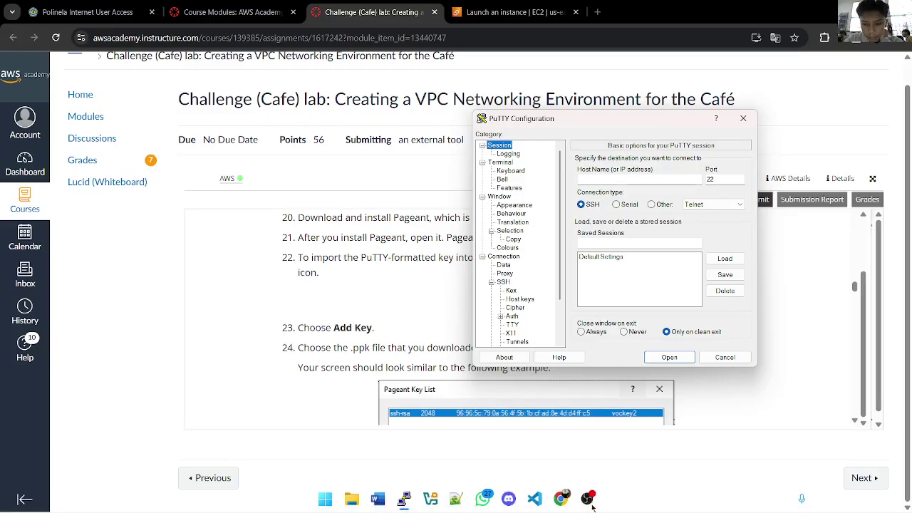
Step: Return to the lab instructions and examine the Task 9 steps on creating a custom network ACL
left_click(589, 507)
key("alt+Tab")
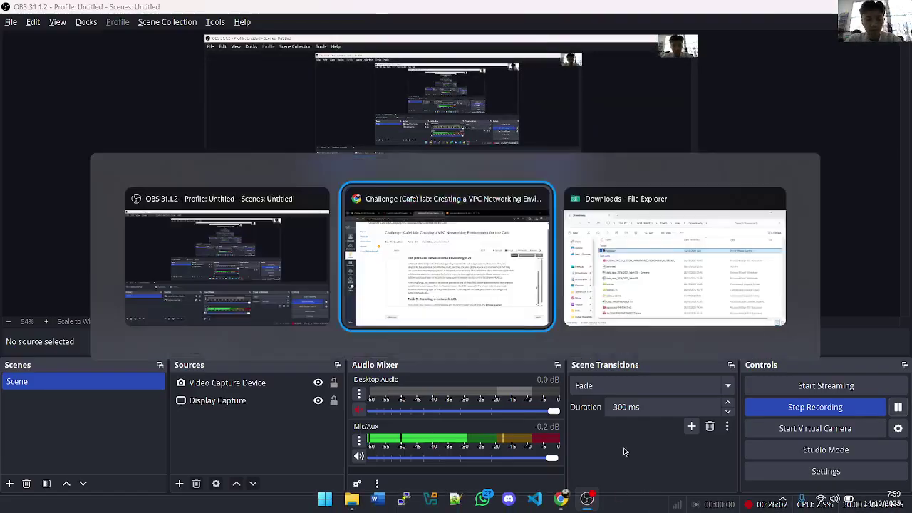
scroll(508, 293, "up", 1)
scroll(508, 293, "down", 3)
scroll(508, 293, "down", 2)
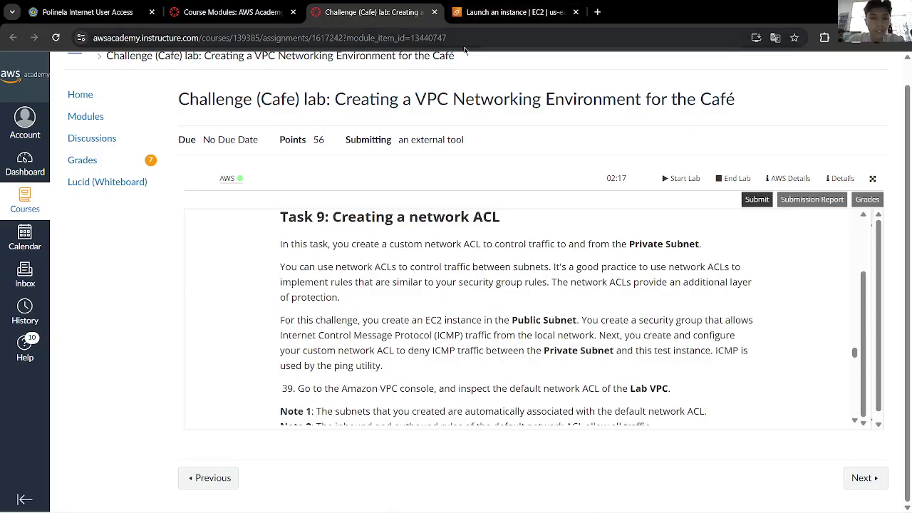
scroll(494, 208, "down", 2)
scroll(494, 208, "up", 1)
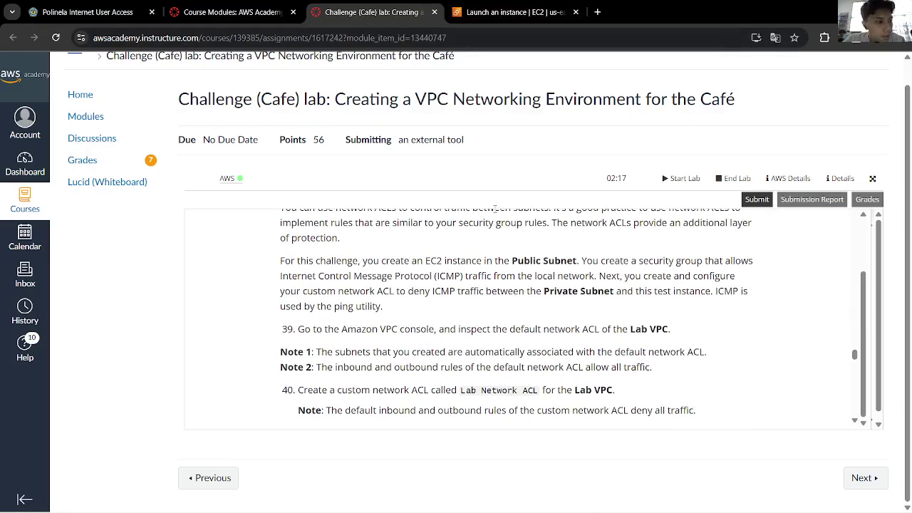
Step: Look through the EC2 console's navigation for the network ACL settings
left_click(511, 12)
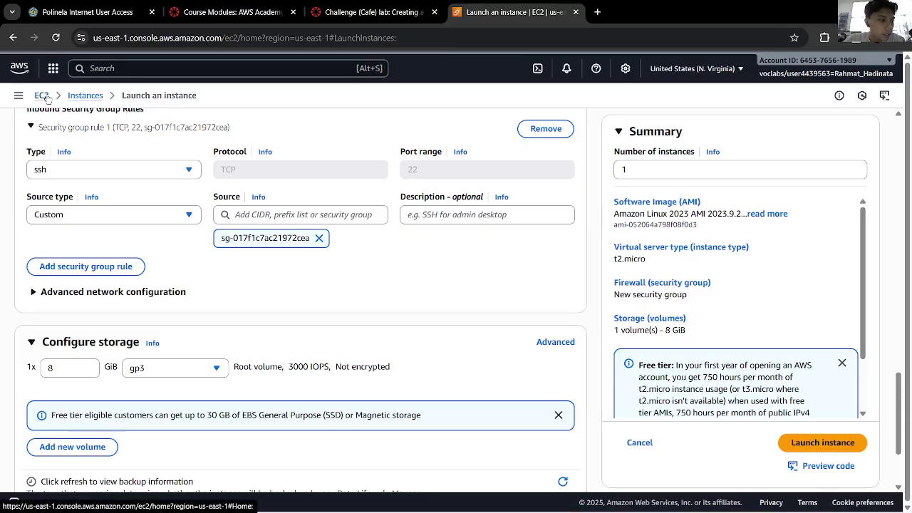
left_click(19, 96)
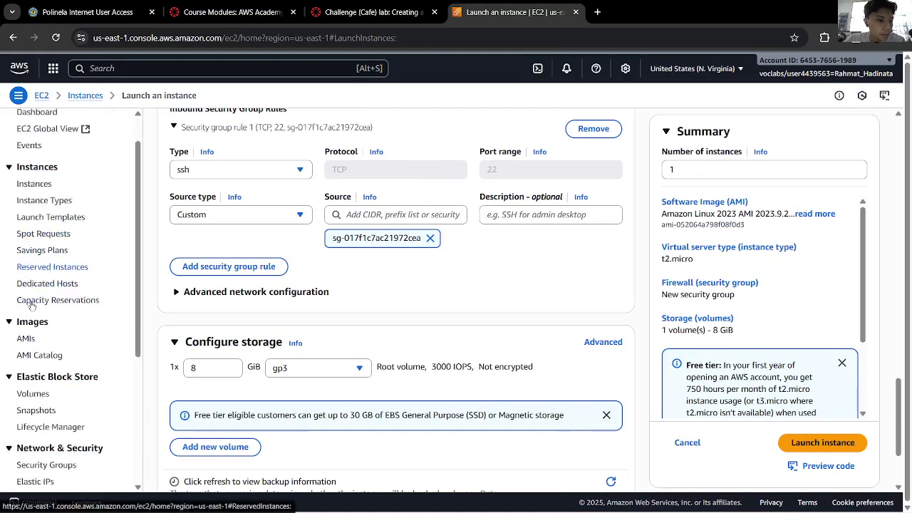
scroll(35, 310, "down", 3)
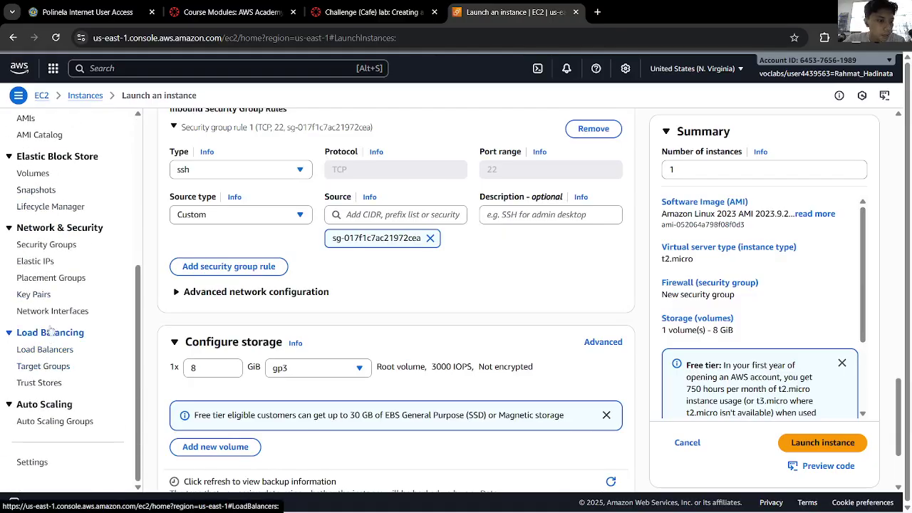
scroll(49, 285, "up", 3)
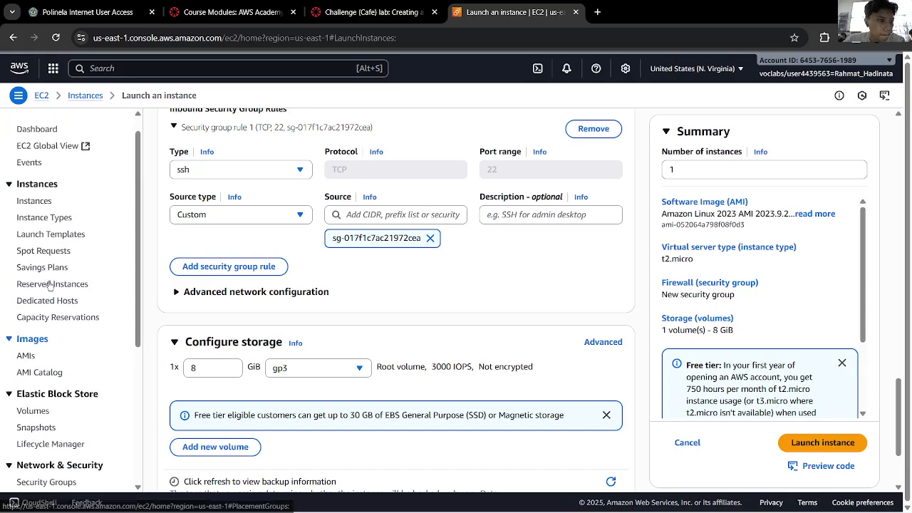
scroll(50, 284, "down", 3)
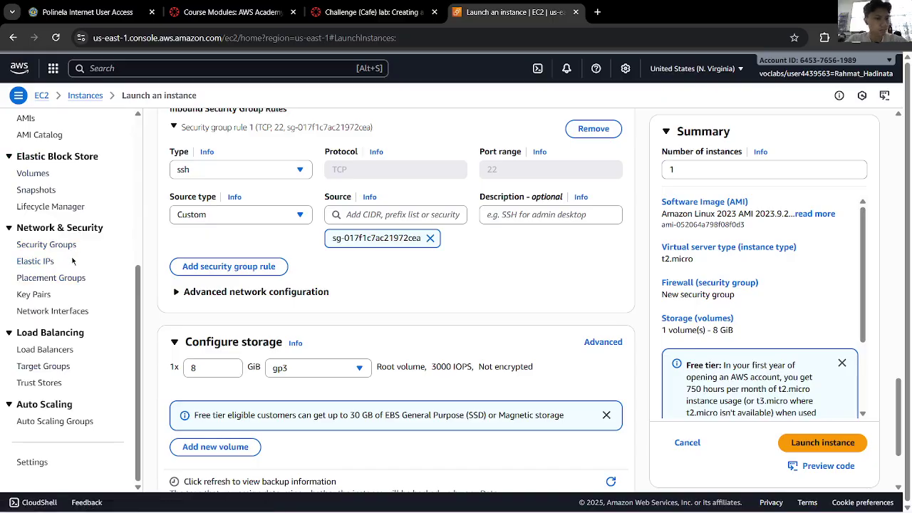
Step: Search the AWS console for "acl" and open the VPC service from the results
left_click(171, 62)
type("acl")
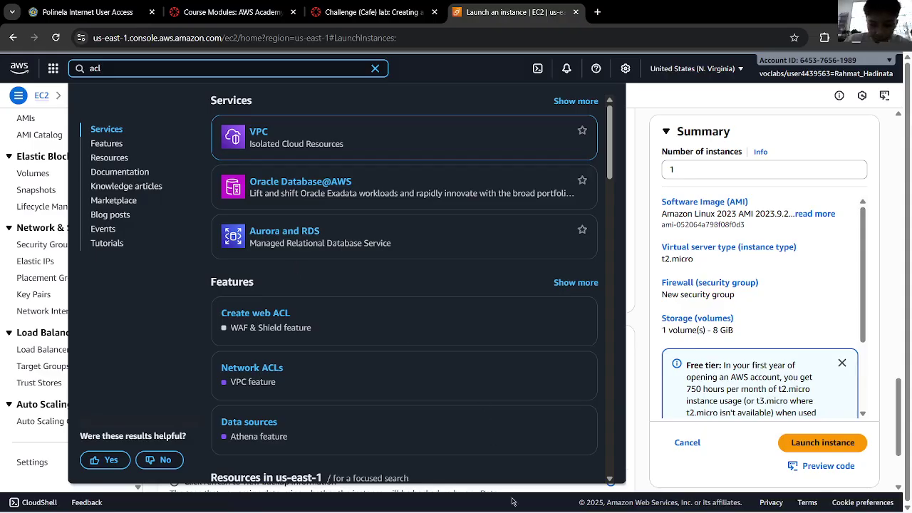
left_click(584, 501)
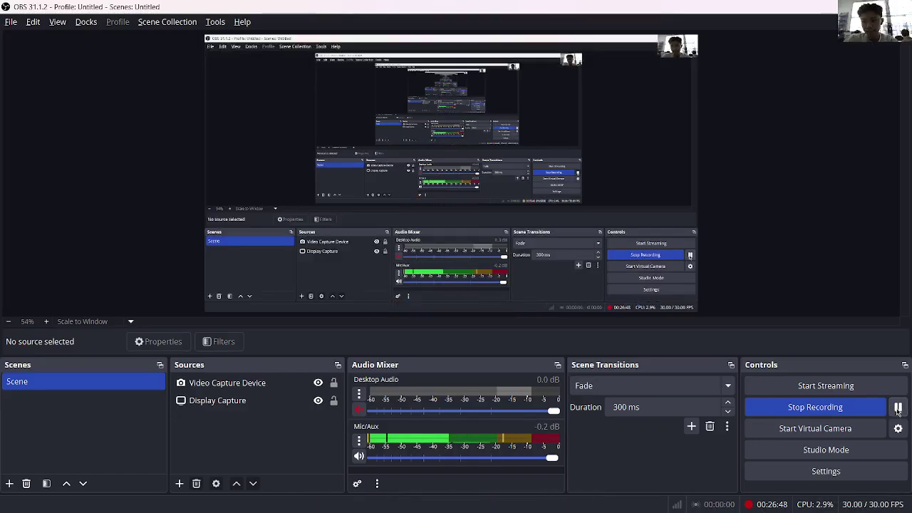
left_click(584, 501)
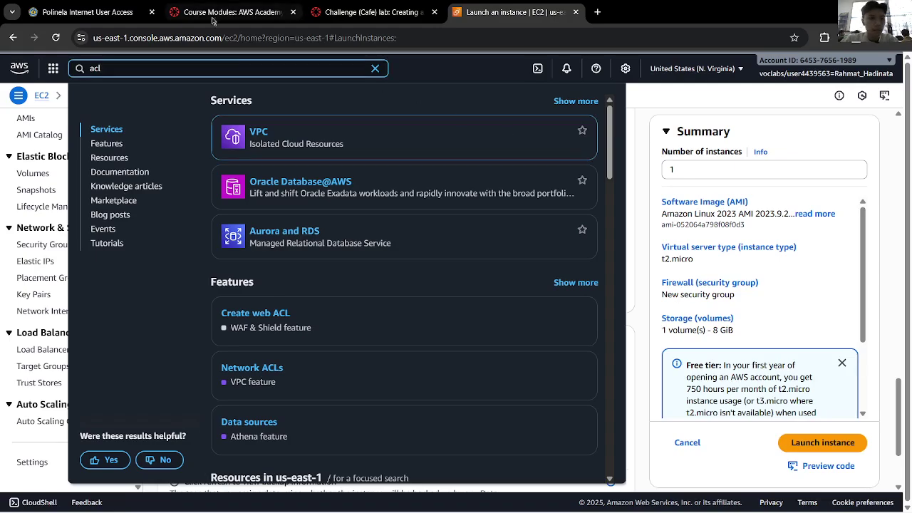
left_click(262, 135)
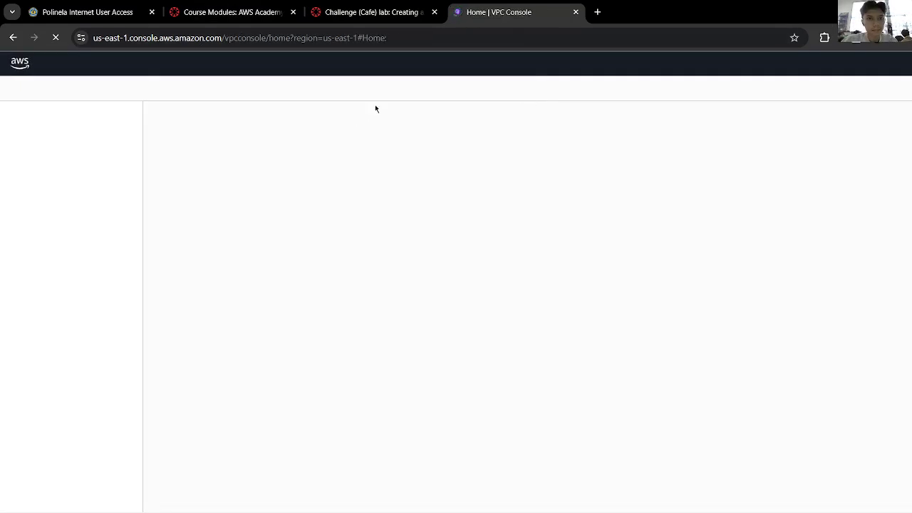
Step: Go to the VPC network ACLs and start creating a new network ACL
scroll(71, 243, "down", 3)
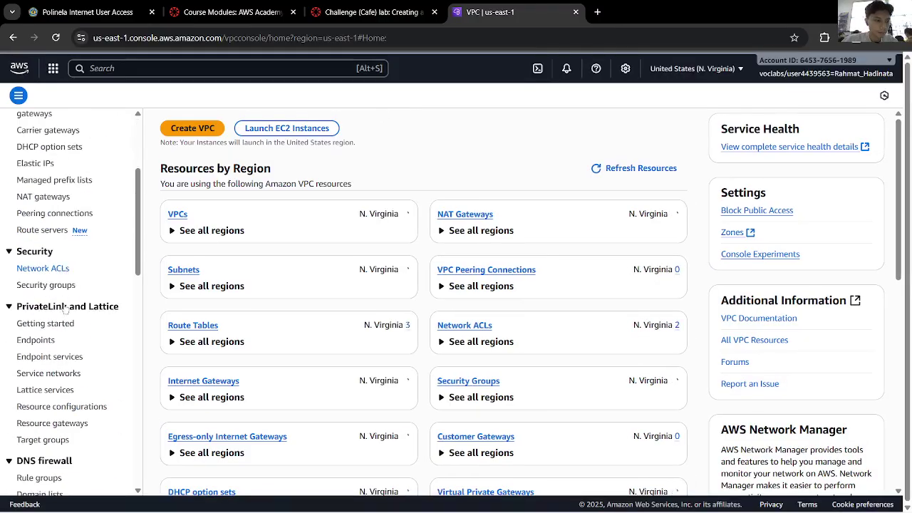
left_click(72, 270)
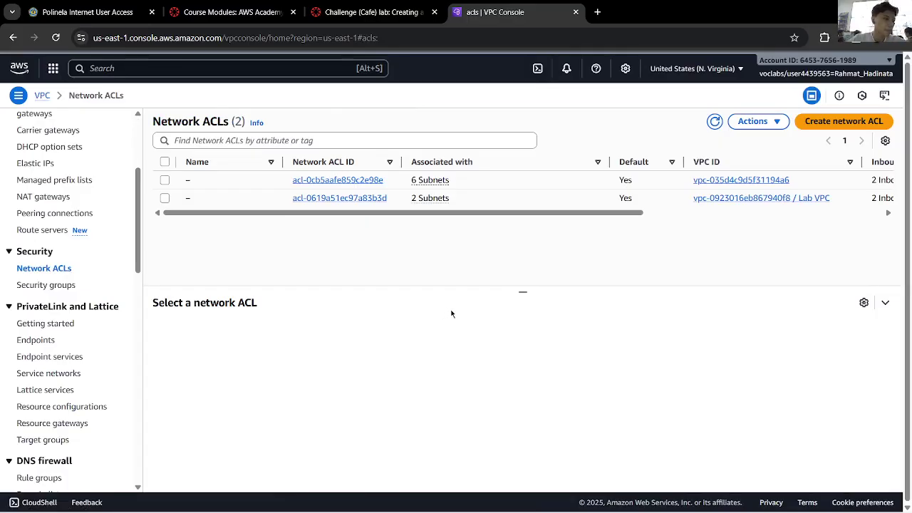
left_click(814, 122)
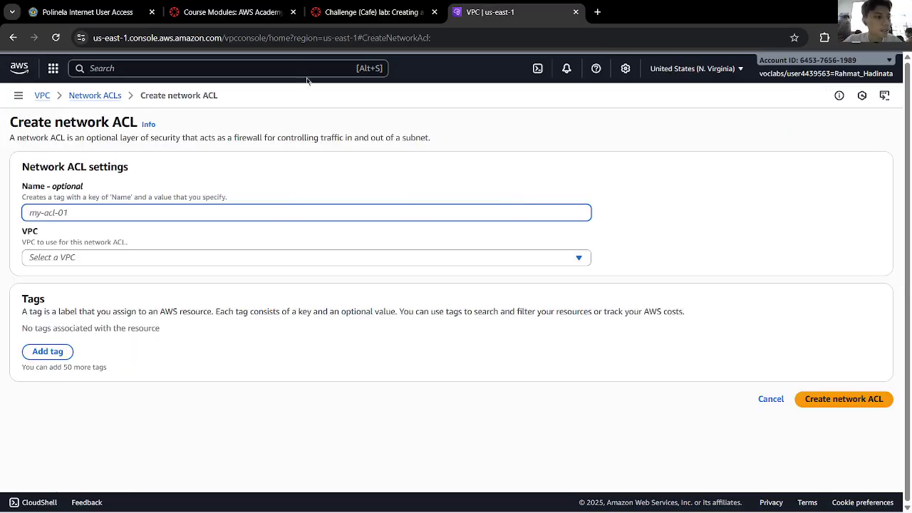
Step: Examine the Task 9 instructions for the custom network ACL's required name, VPC and traffic rules
left_click(402, 10)
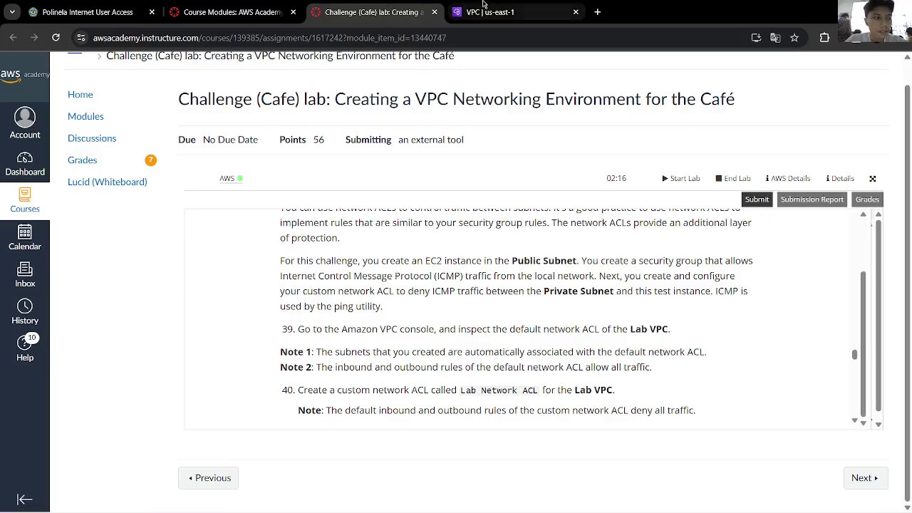
left_click(484, 10)
left_click(356, 11)
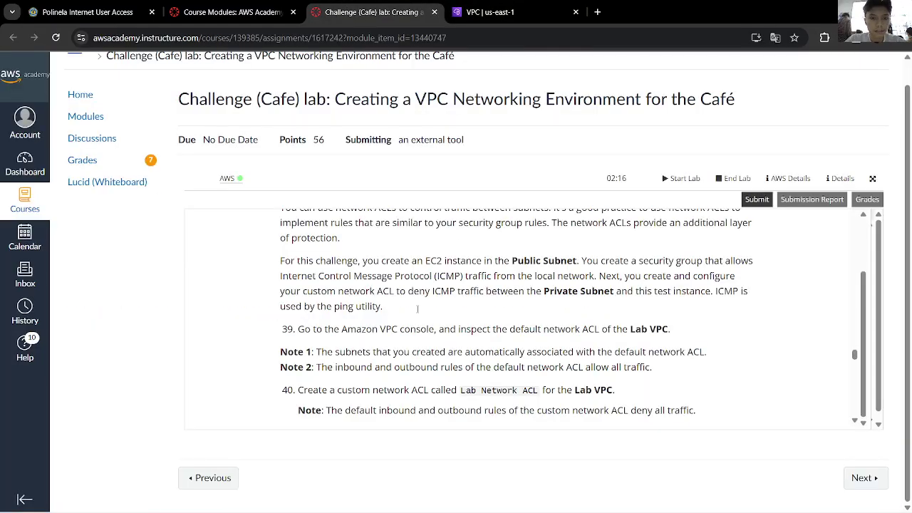
scroll(522, 383, "up", 1)
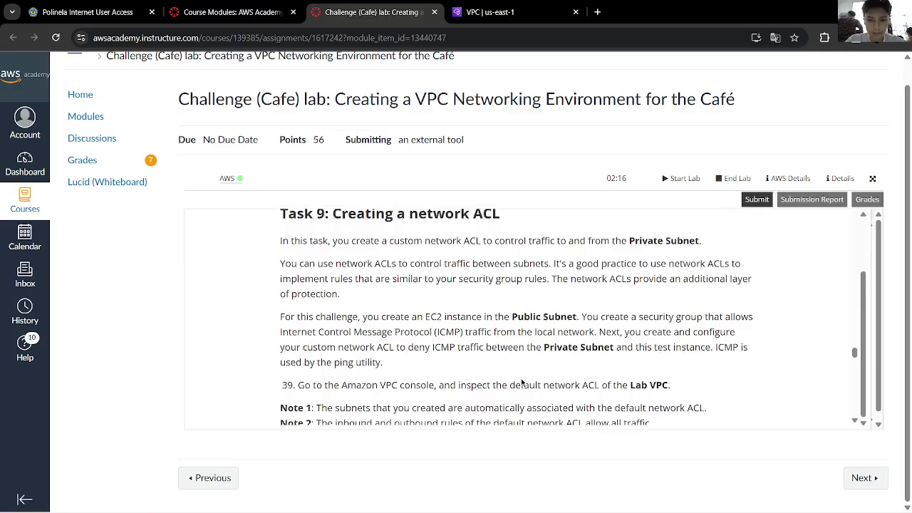
scroll(522, 383, "down", 2)
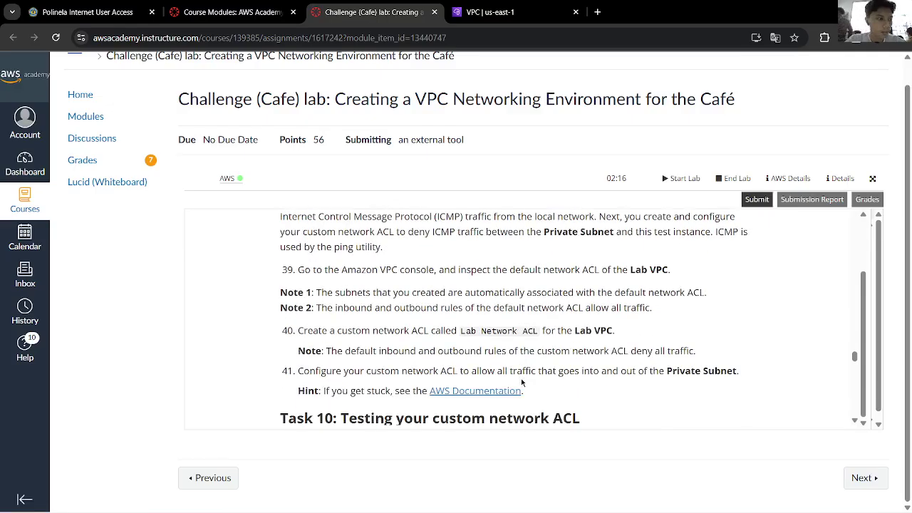
scroll(521, 382, "up", 1)
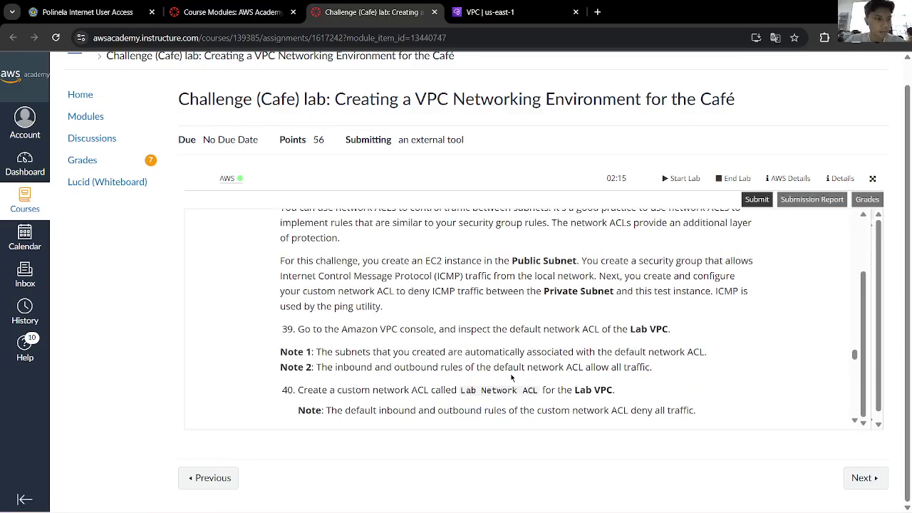
left_click(499, 12)
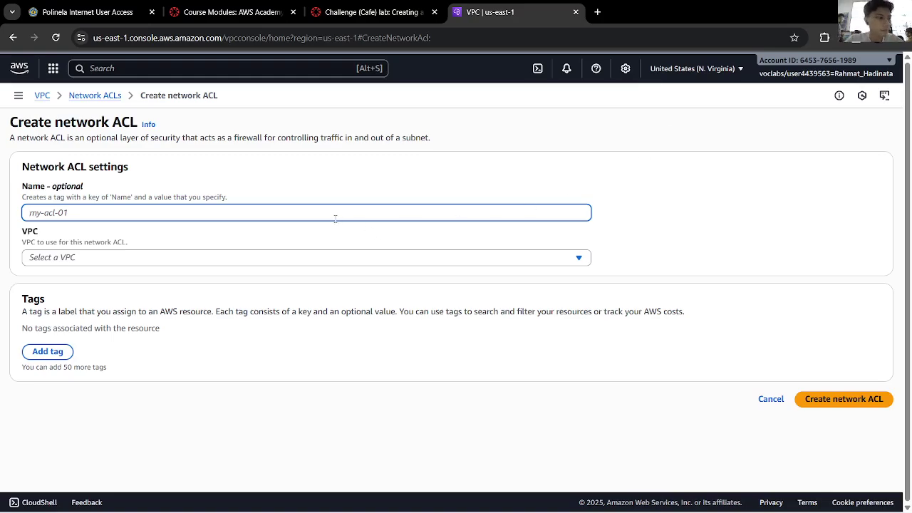
Step: Copy the name Lab Network ACL from the lab instructions into the new network ACL and choose Lab VPC as its VPC
left_click(353, 12)
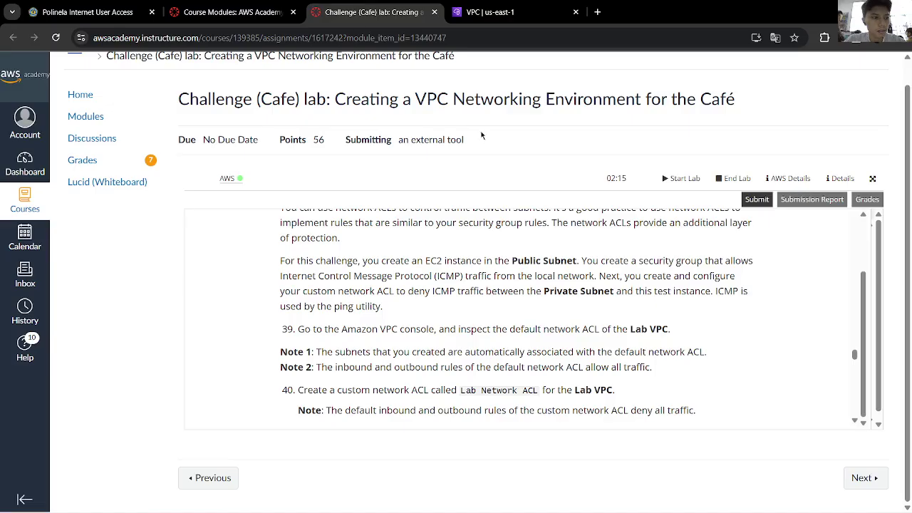
scroll(499, 321, "down", 2)
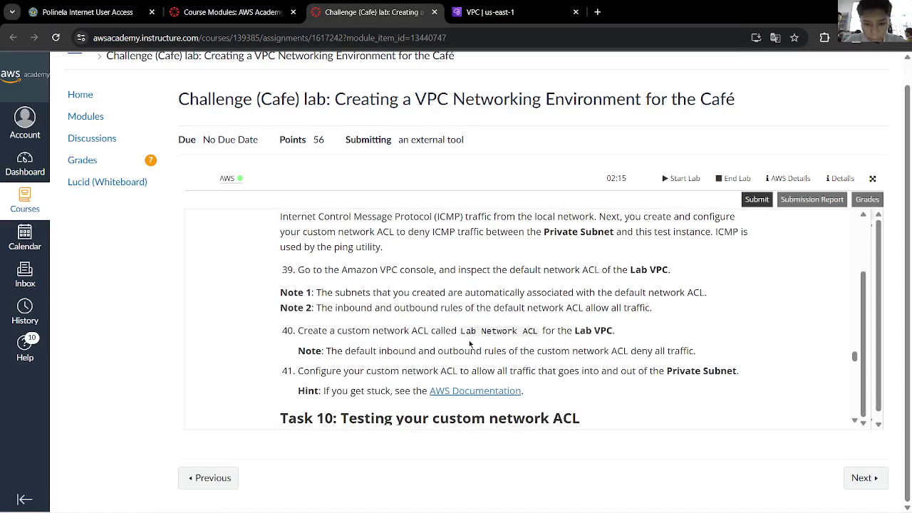
left_click_drag(461, 332, 536, 333)
key("ctrl+c")
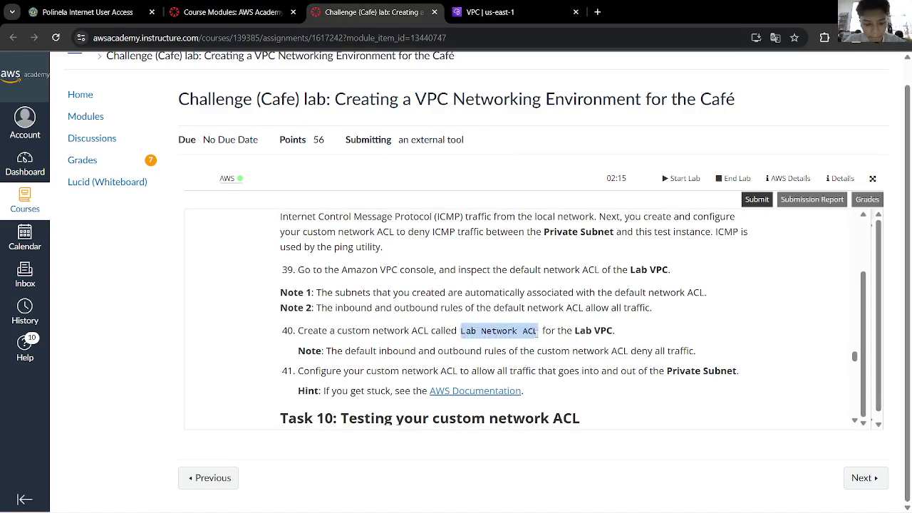
left_click(496, 10)
key("ctrl+v")
left_click(242, 257)
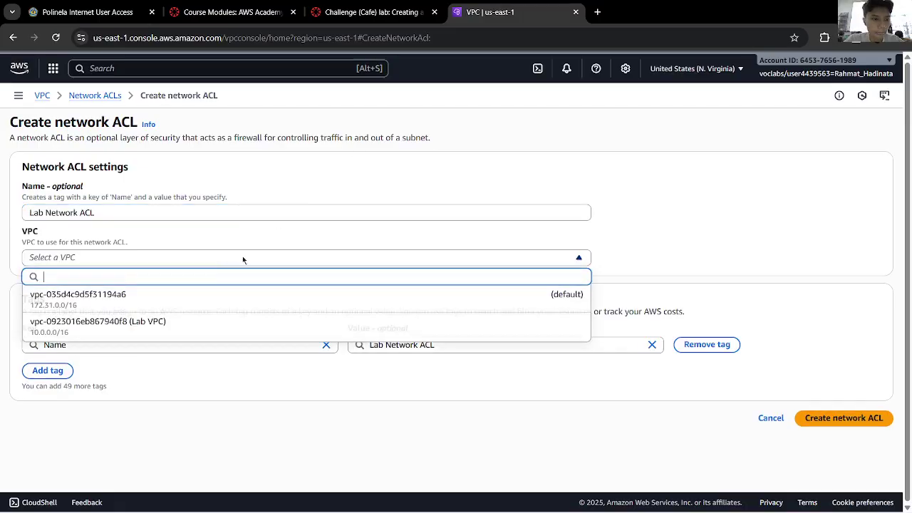
left_click(185, 320)
Step: Check the settings against steps 40 and 41 of the lab instructions and create the network ACL
left_click(398, 12)
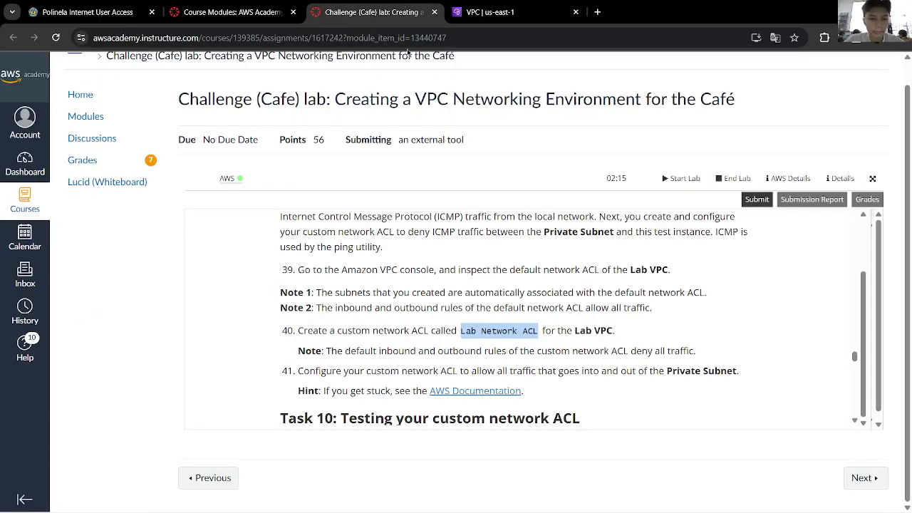
left_click(648, 333)
scroll(591, 325, "down", 1)
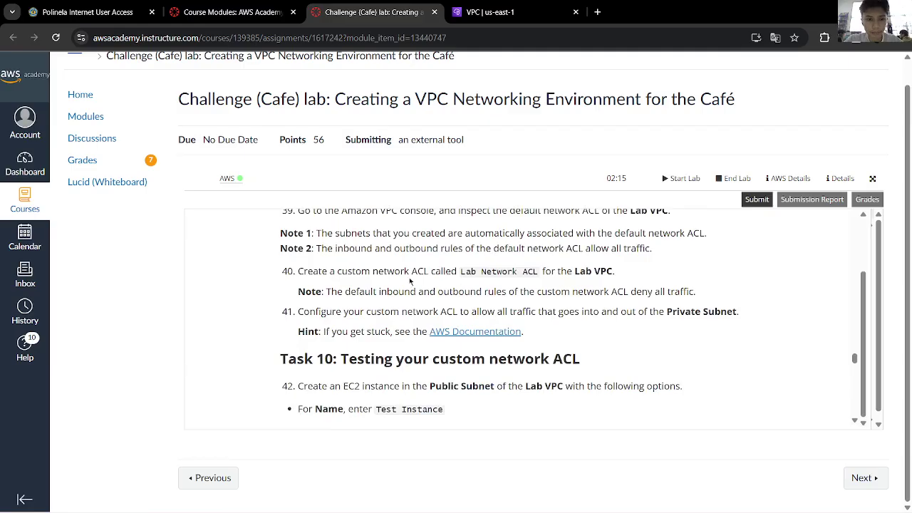
left_click(477, 13)
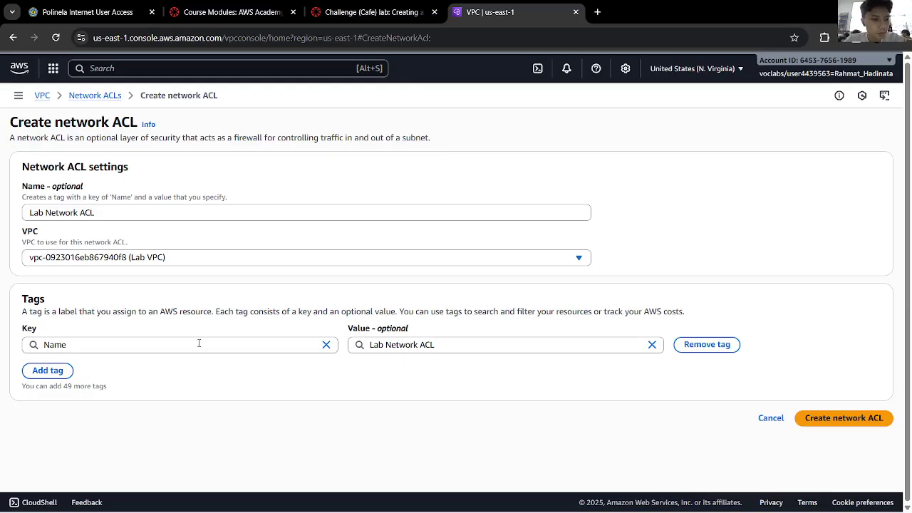
left_click(344, 12)
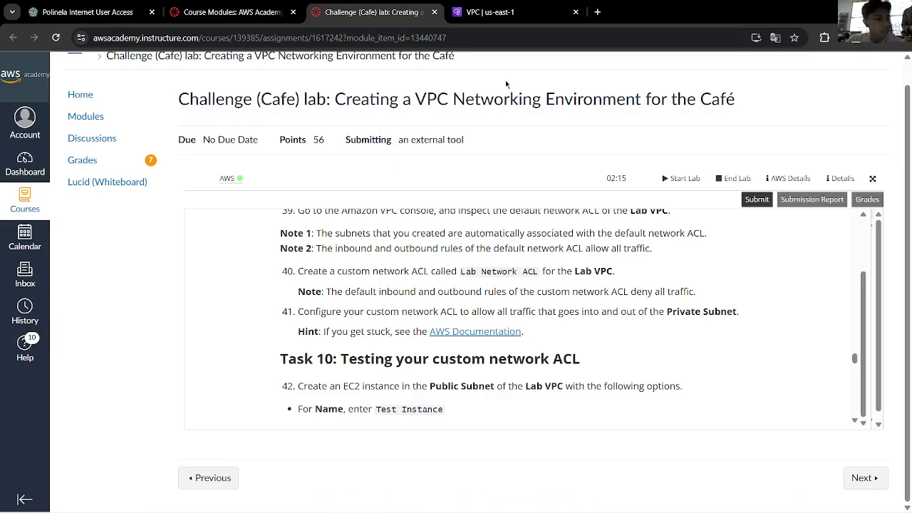
left_click(490, 12)
left_click(826, 418)
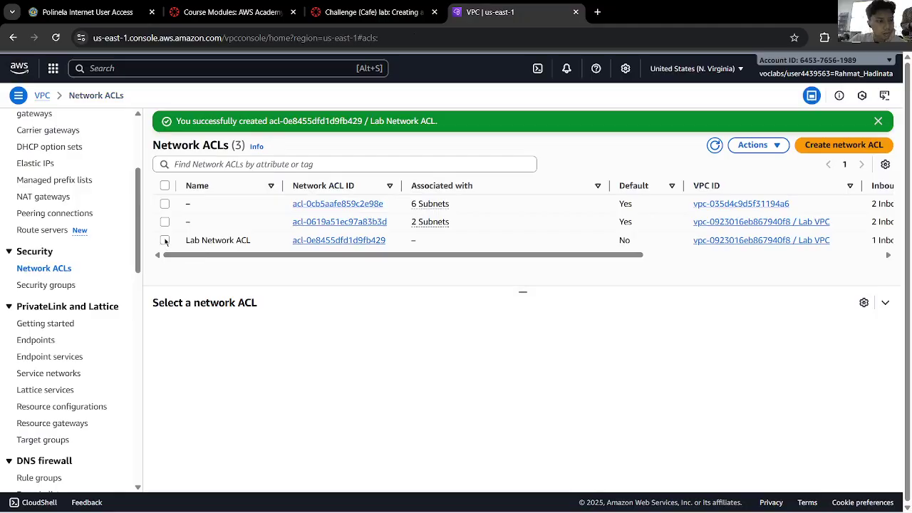
Step: Add inbound rule 1 to Lab Network ACL, allowing all traffic from 0.0.0.0/0, and save the changes
left_click(165, 241)
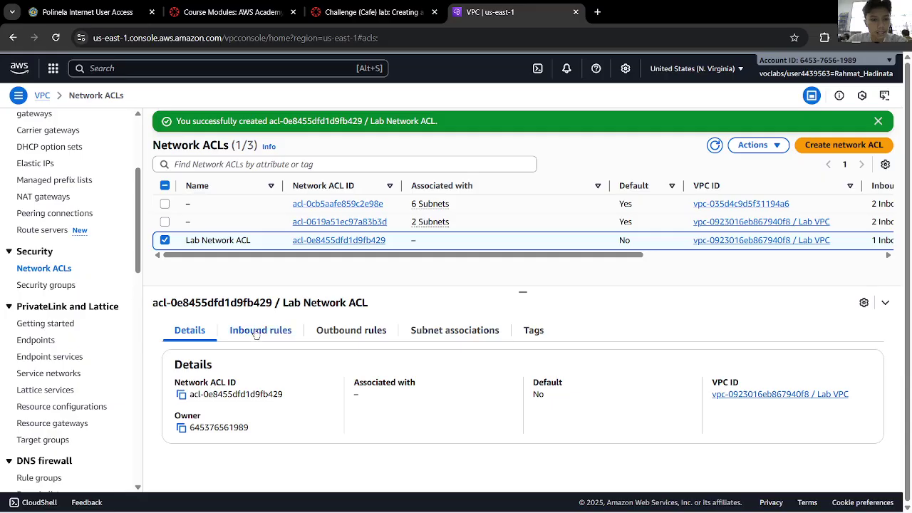
left_click(258, 331)
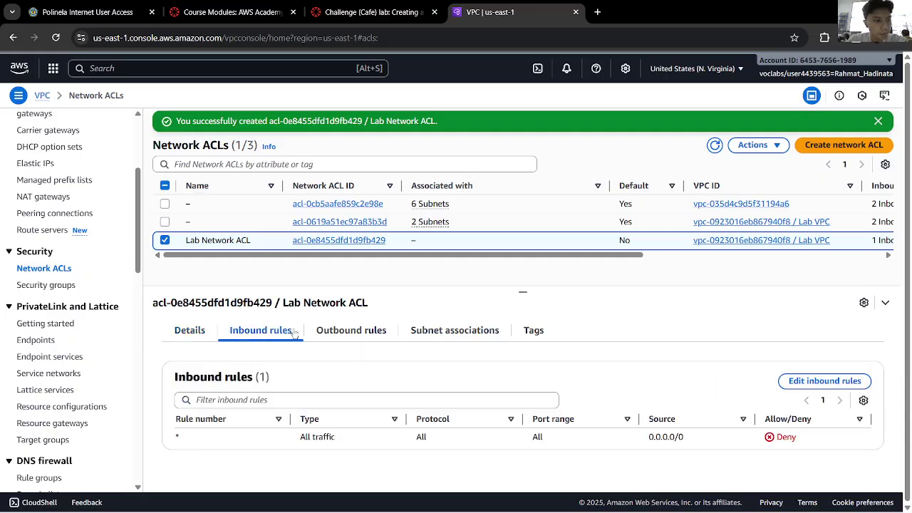
left_click(807, 381)
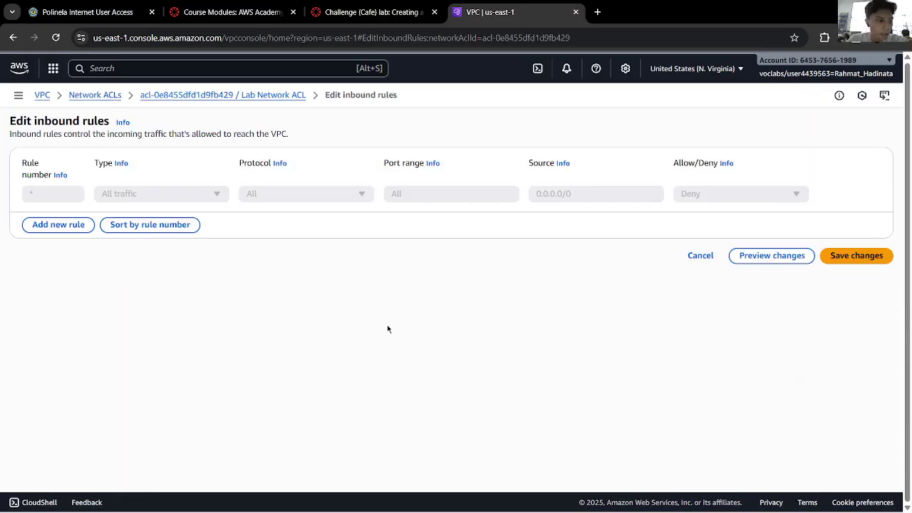
left_click(89, 225)
left_click(72, 195)
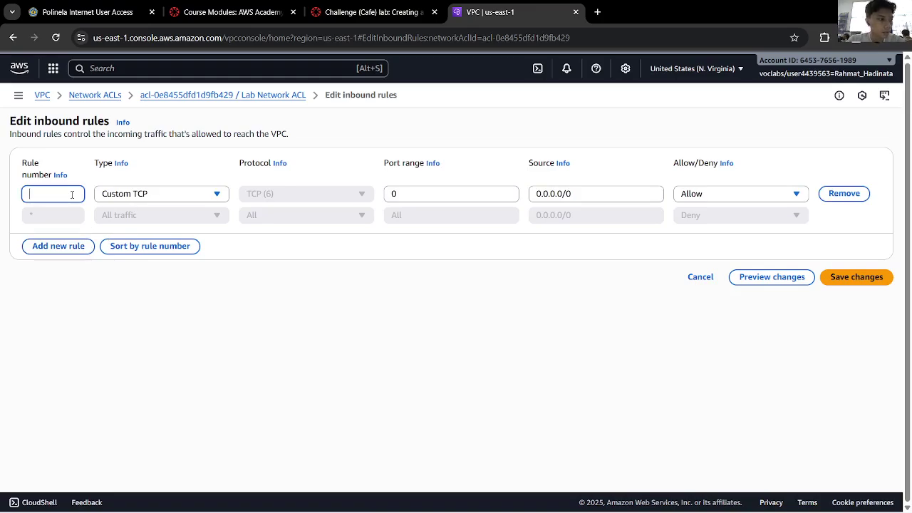
type("1")
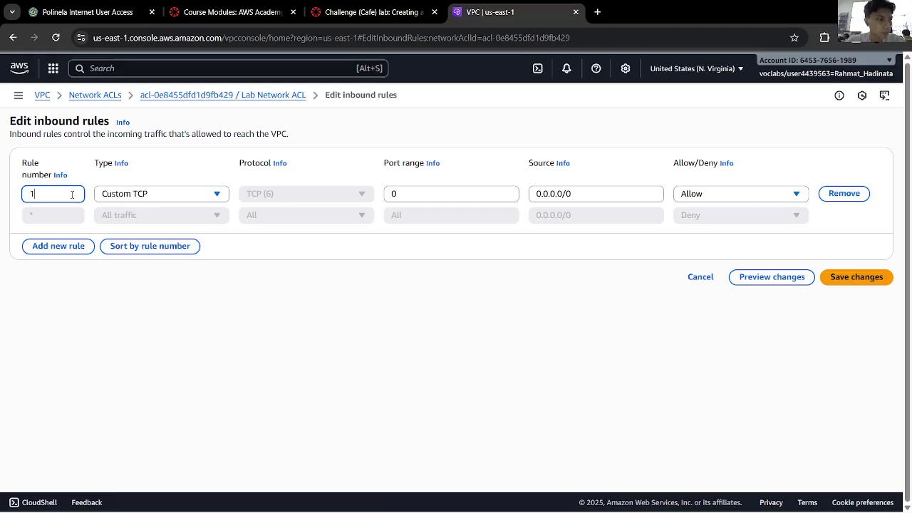
left_click(139, 197)
left_click(144, 230)
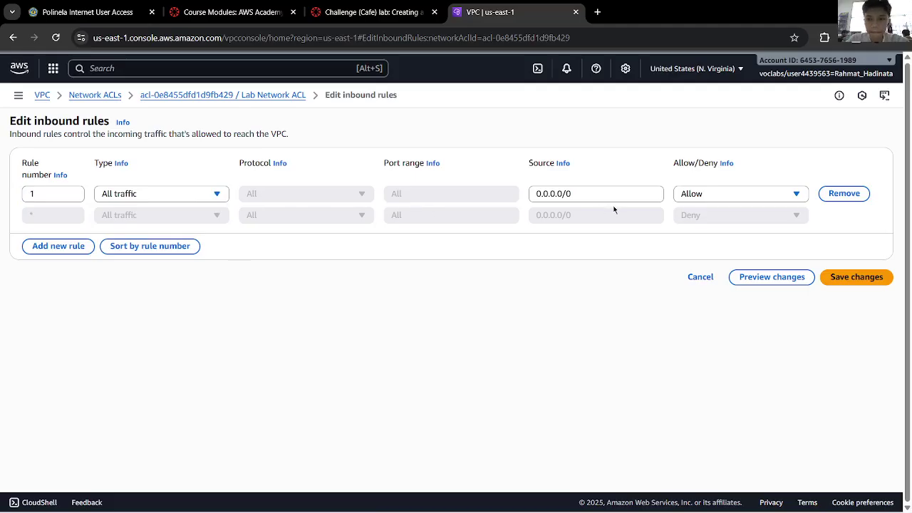
left_click(846, 276)
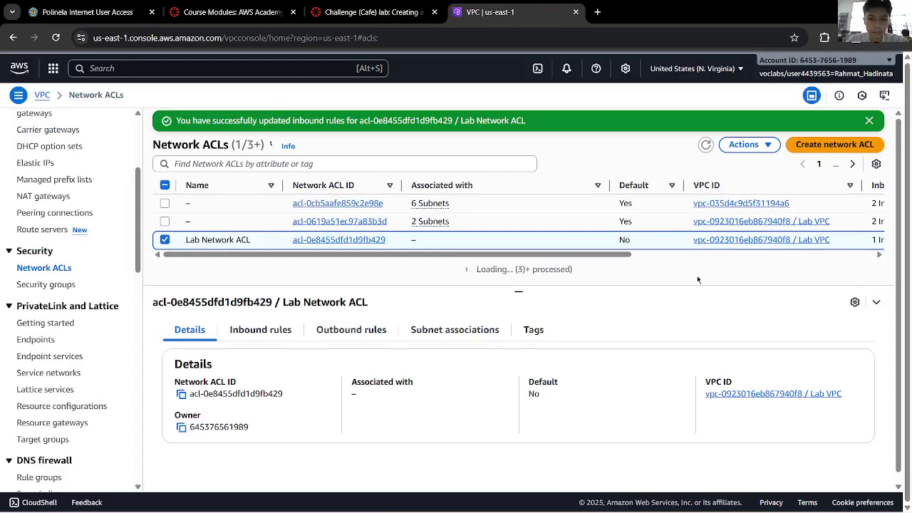
Step: Read the rest of Task 9 and the start of Task 10 in the lab instructions
left_click(371, 12)
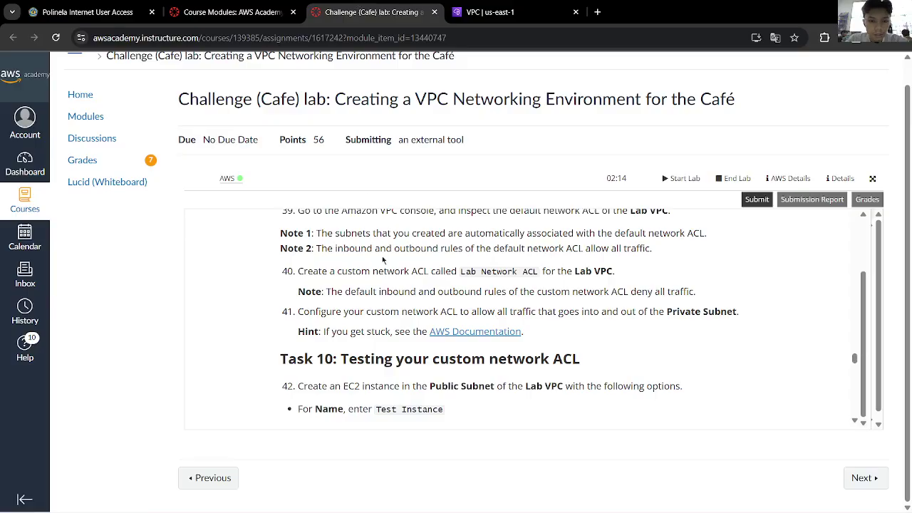
scroll(382, 261, "down", 1)
scroll(382, 261, "up", 1)
scroll(382, 261, "down", 2)
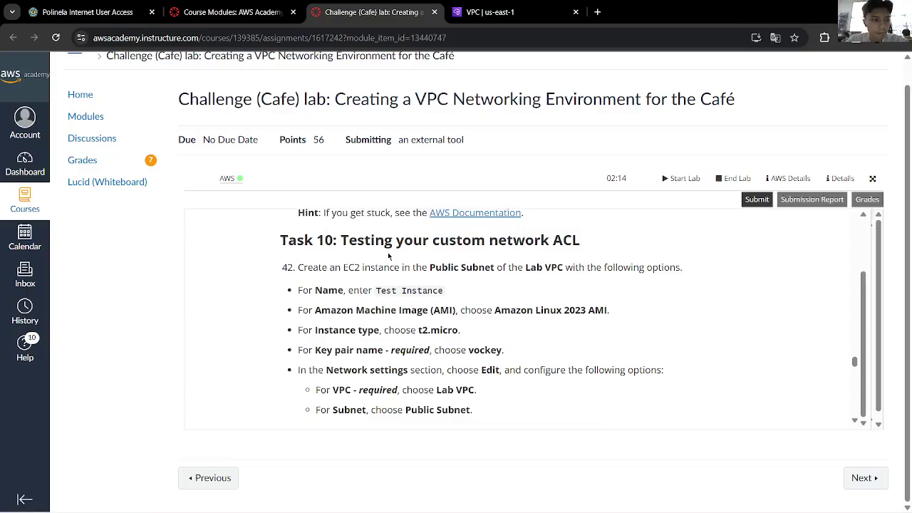
Step: Add outbound rule 1 to Lab Network ACL, allowing all traffic to 0.0.0.0/0, save it, and return to the lab instructions
left_click(484, 12)
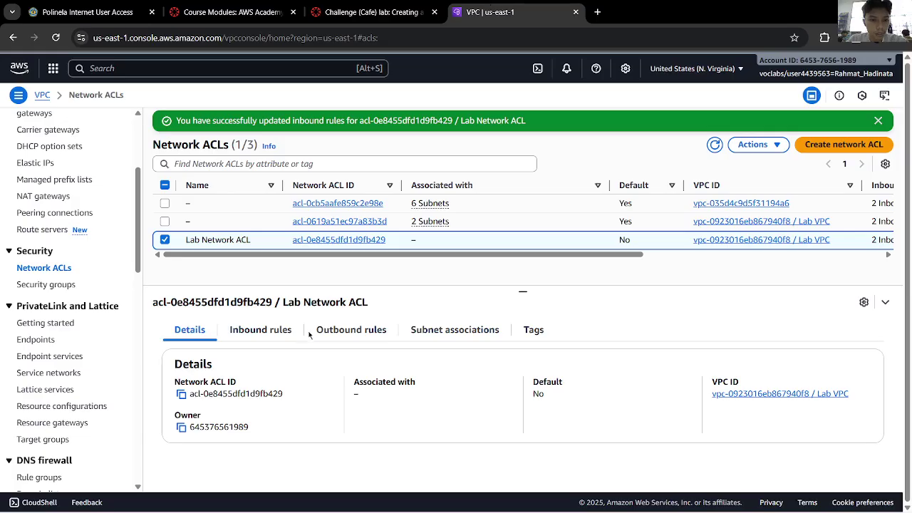
left_click(334, 330)
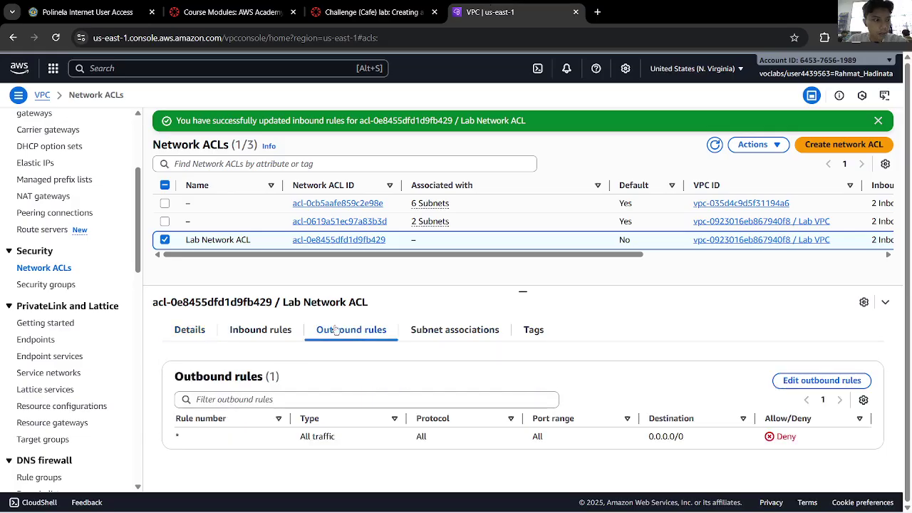
left_click(819, 380)
left_click(67, 221)
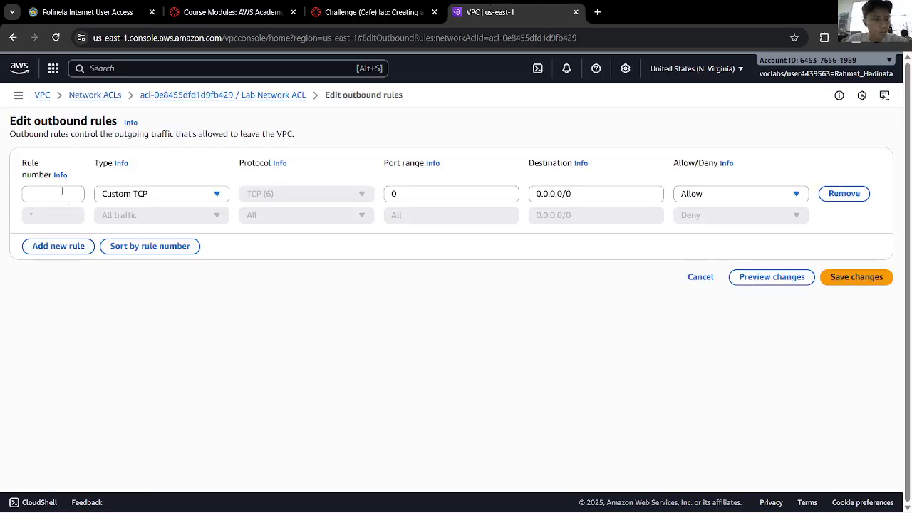
left_click(61, 189)
type("1")
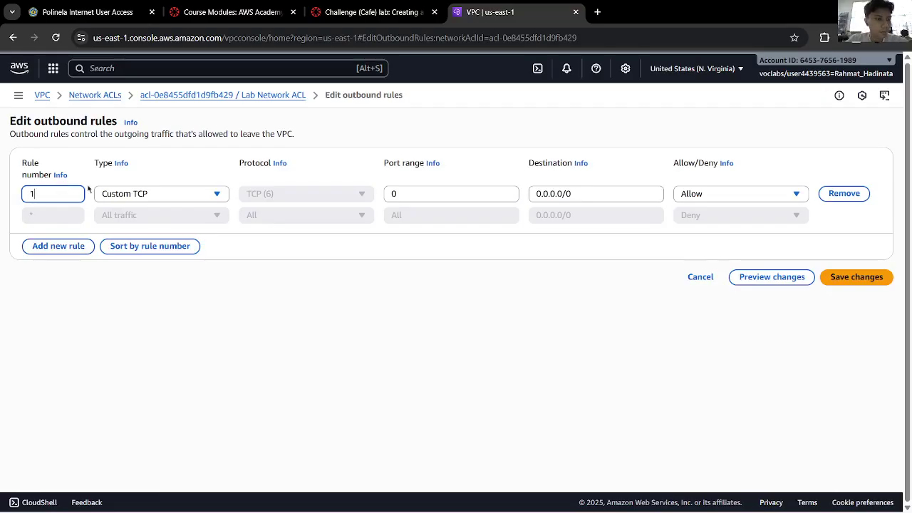
left_click(137, 193)
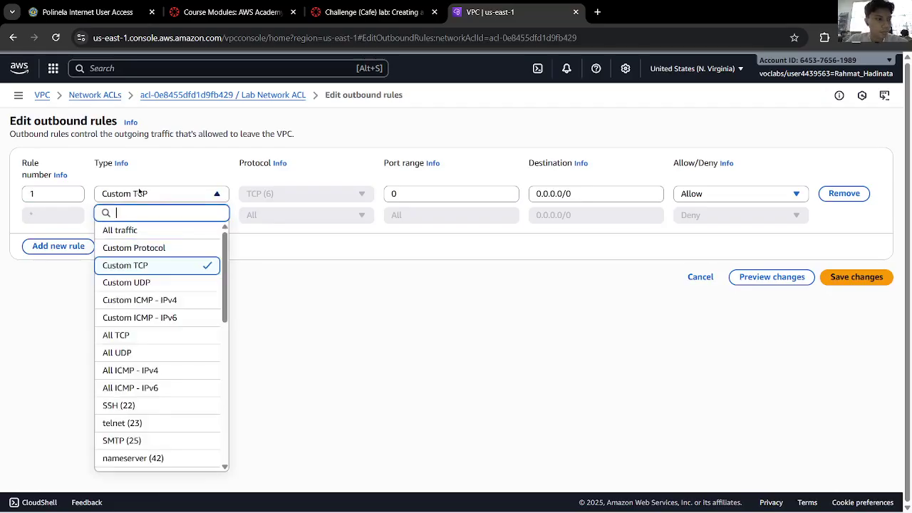
left_click(143, 230)
left_click(722, 194)
left_click(769, 215)
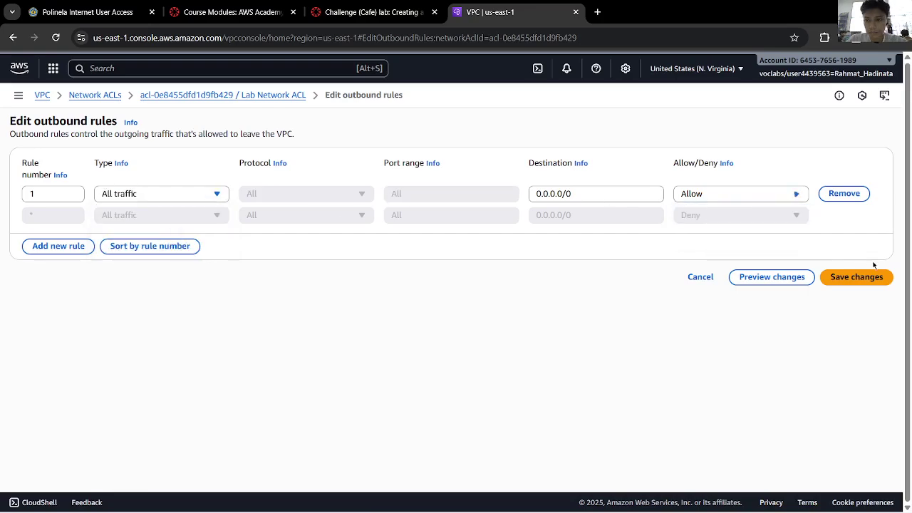
left_click(872, 277)
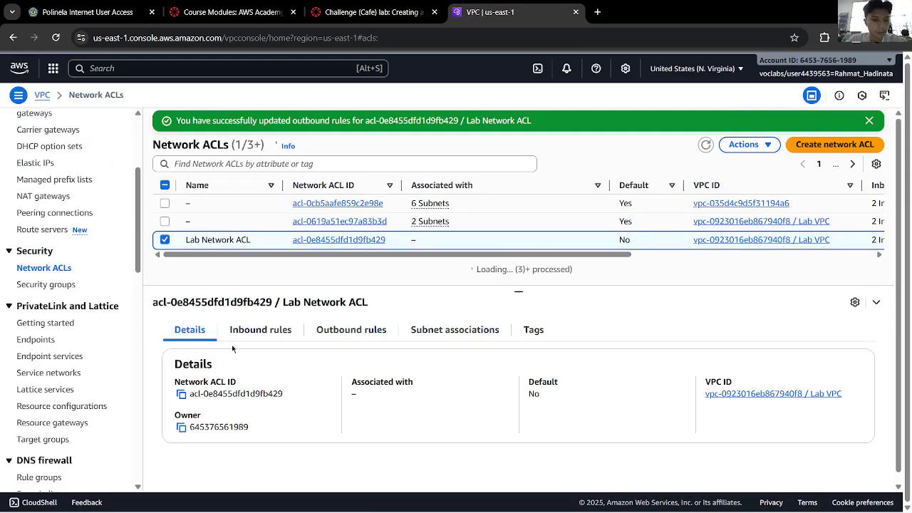
left_click(349, 3)
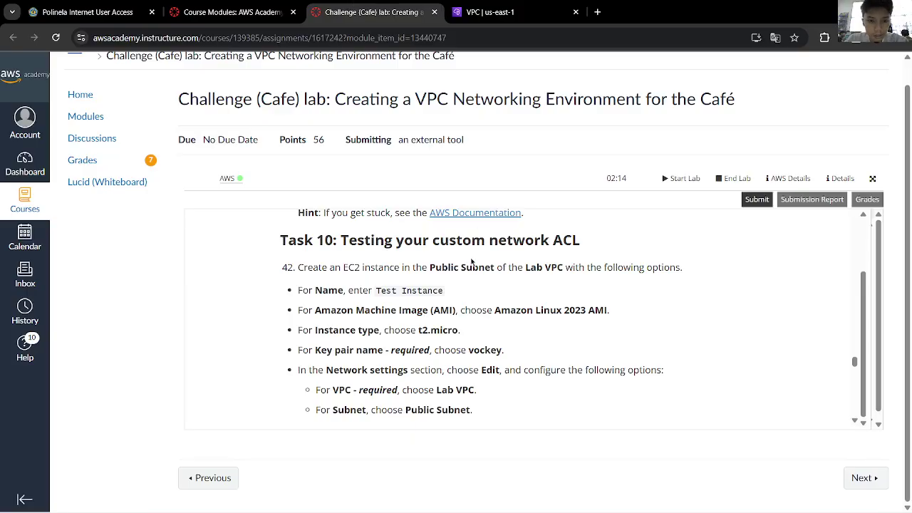
Step: Check step 41 of the lab instructions, associate Public Subnet with Lab Network ACL, and save the changes
scroll(471, 264, "up", 1)
scroll(471, 264, "down", 1)
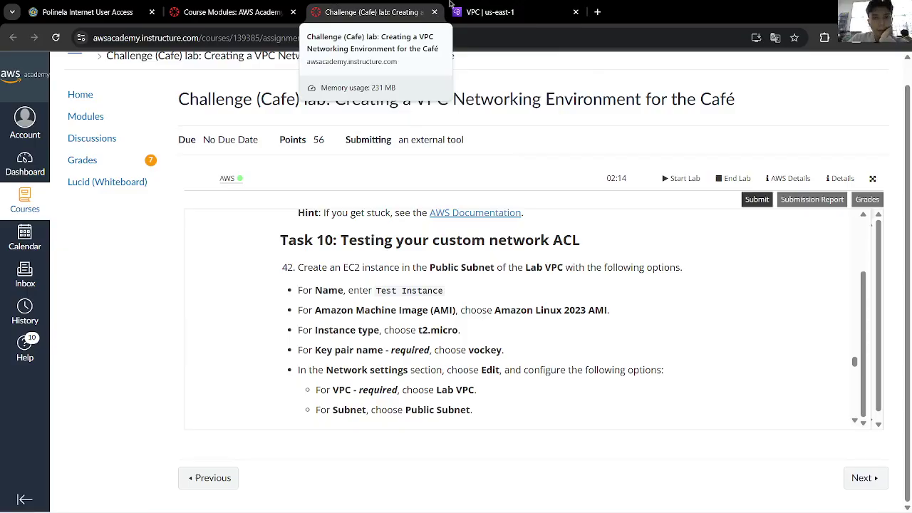
scroll(511, 232, "up", 2)
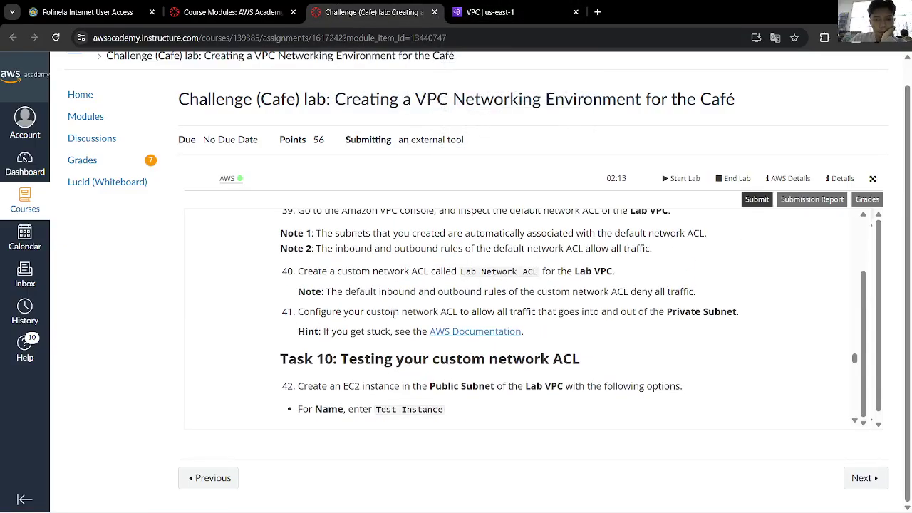
left_click_drag(400, 311, 535, 312)
left_click(503, 18)
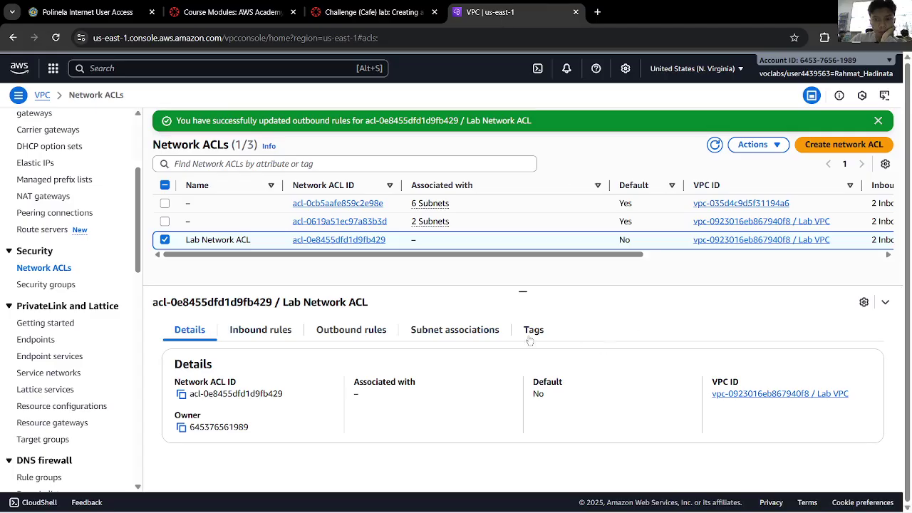
left_click(453, 330)
left_click(816, 365)
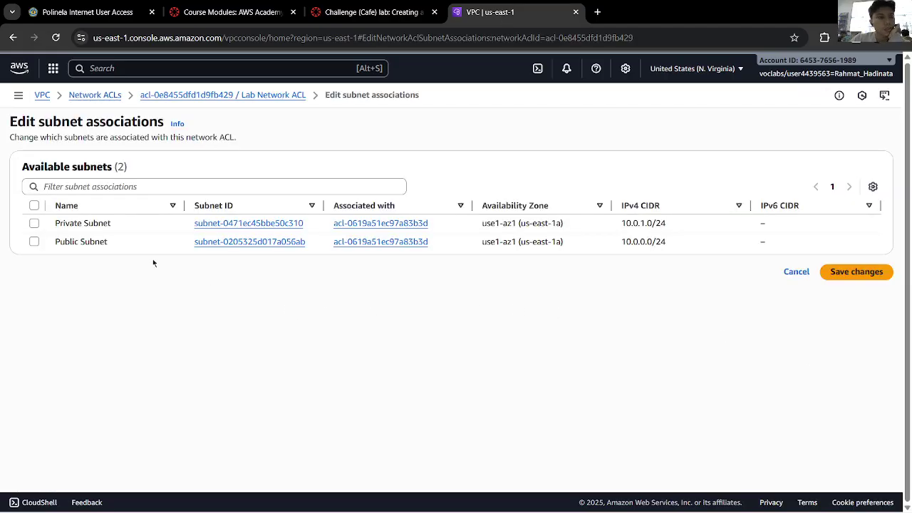
left_click(34, 243)
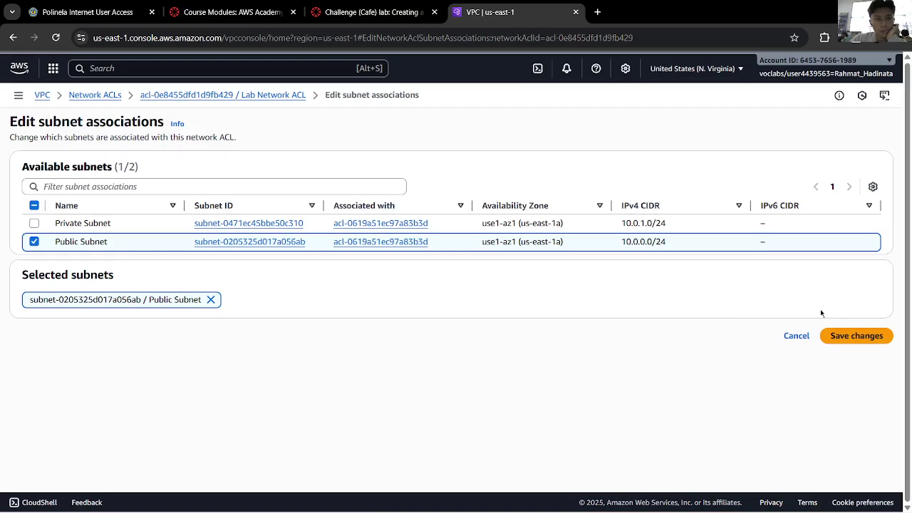
left_click(860, 336)
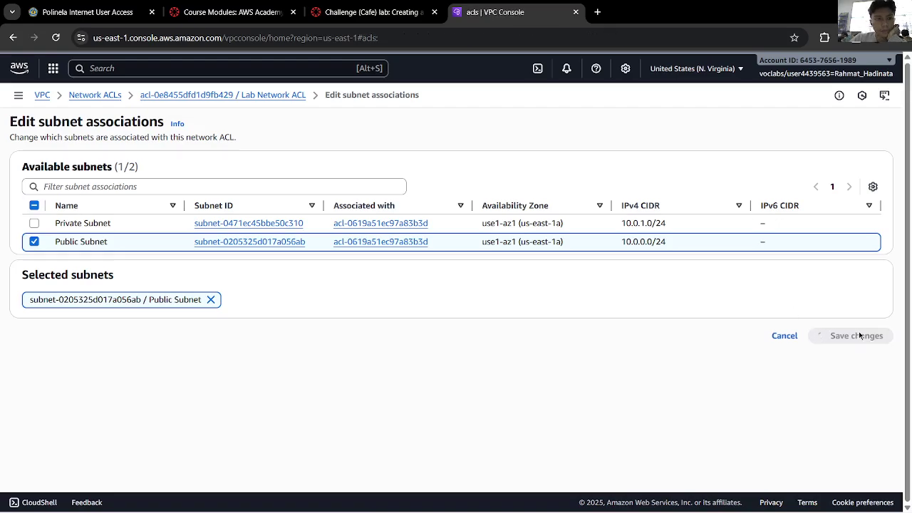
Step: Edit Lab Network ACL's subnet associations to replace Public Subnet with Private Subnet and save the changes
left_click(455, 329)
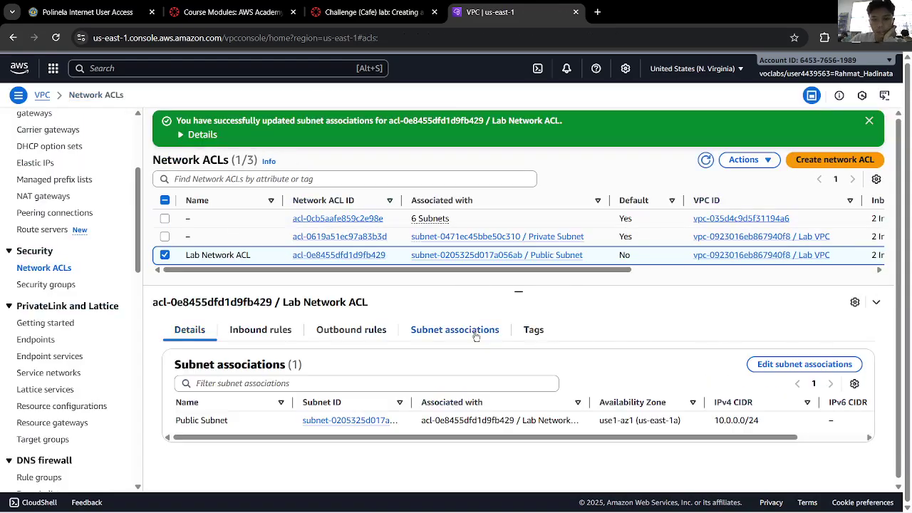
left_click(789, 365)
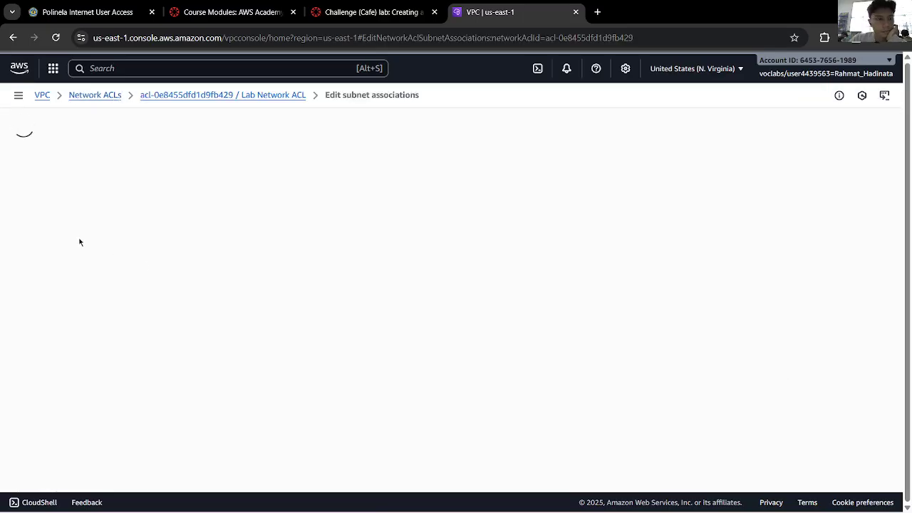
left_click(211, 299)
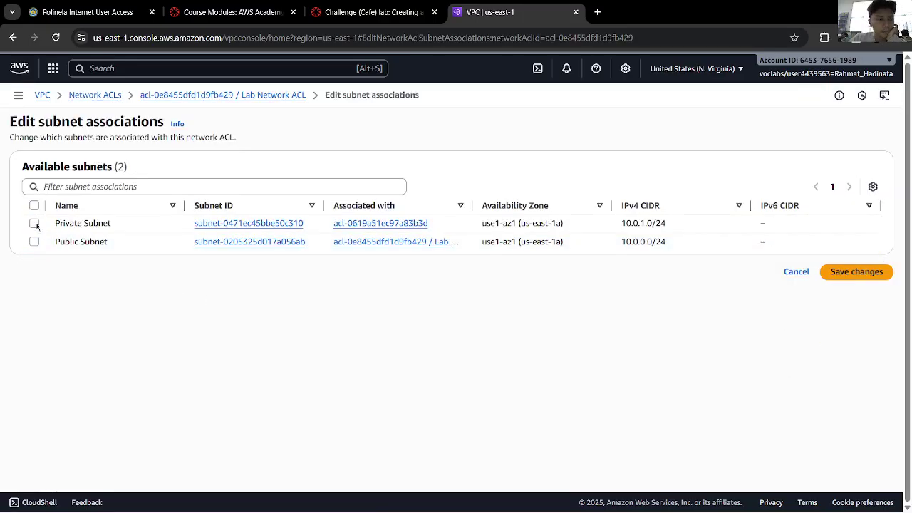
left_click(35, 223)
left_click(855, 335)
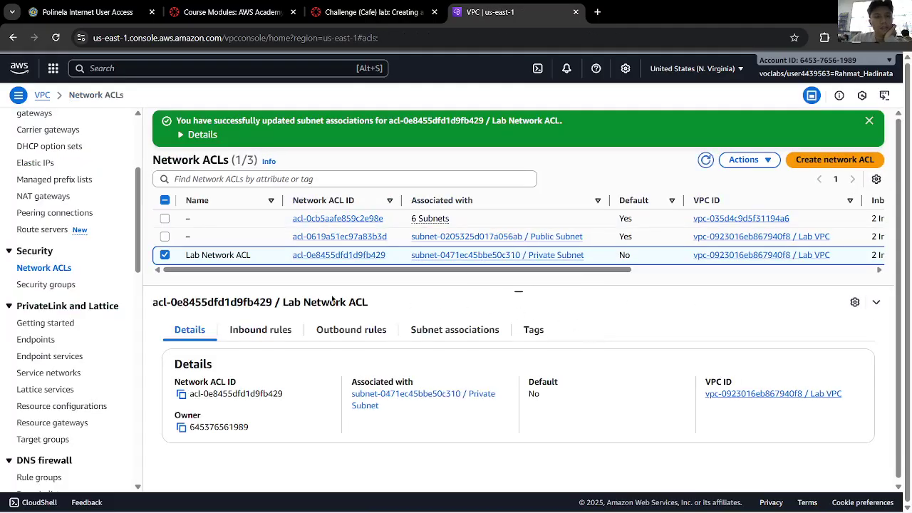
Step: Check the start of Task 10 in the lab instructions and open the refreshed EC2 instances list
left_click(370, 12)
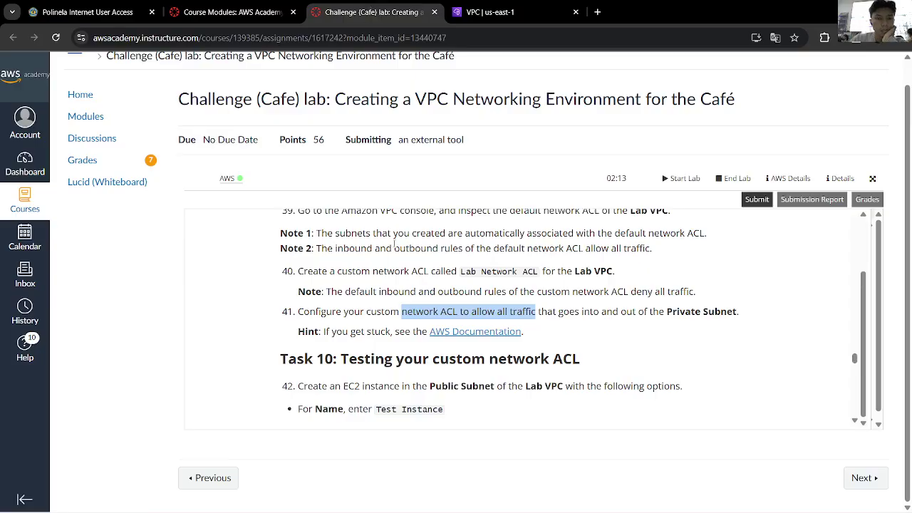
scroll(382, 235, "down", 1)
left_click_drag(580, 240, 394, 243)
left_click(340, 249)
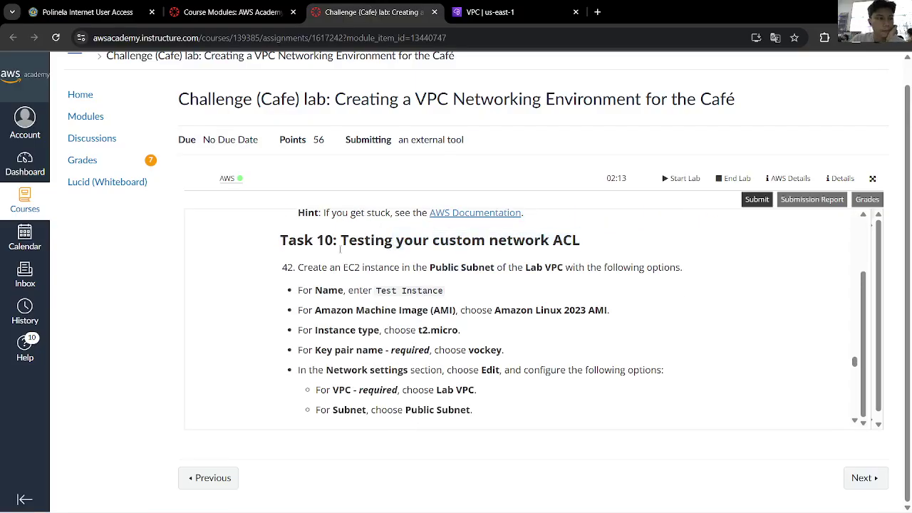
left_click(501, 10)
scroll(39, 157, "up", 3)
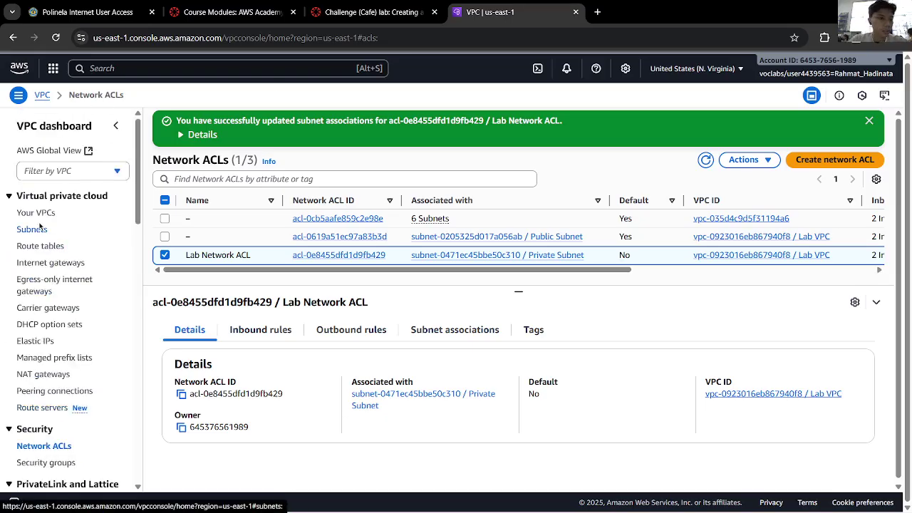
left_click(135, 68)
type("ec2")
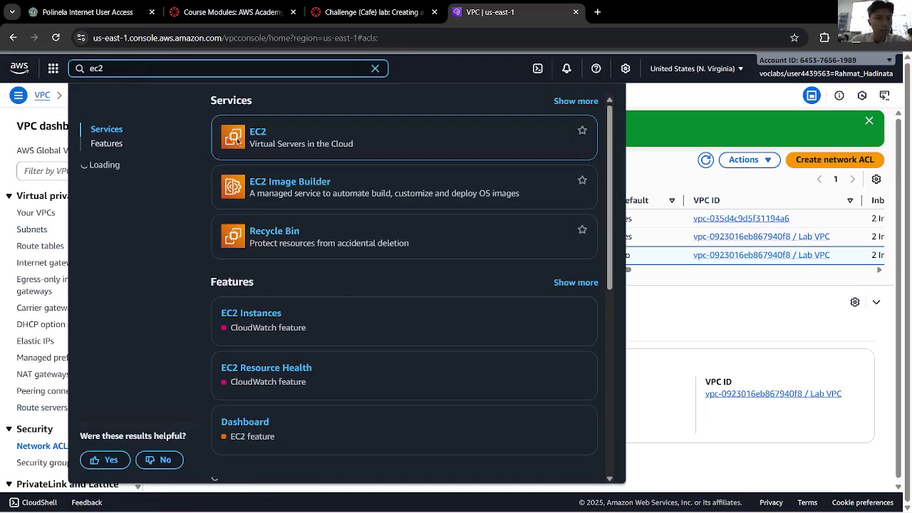
left_click(255, 134)
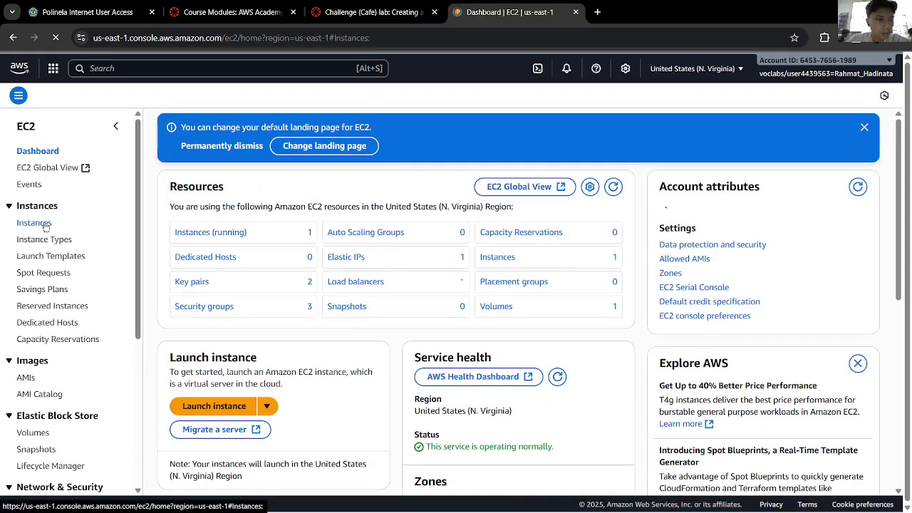
left_click(36, 222)
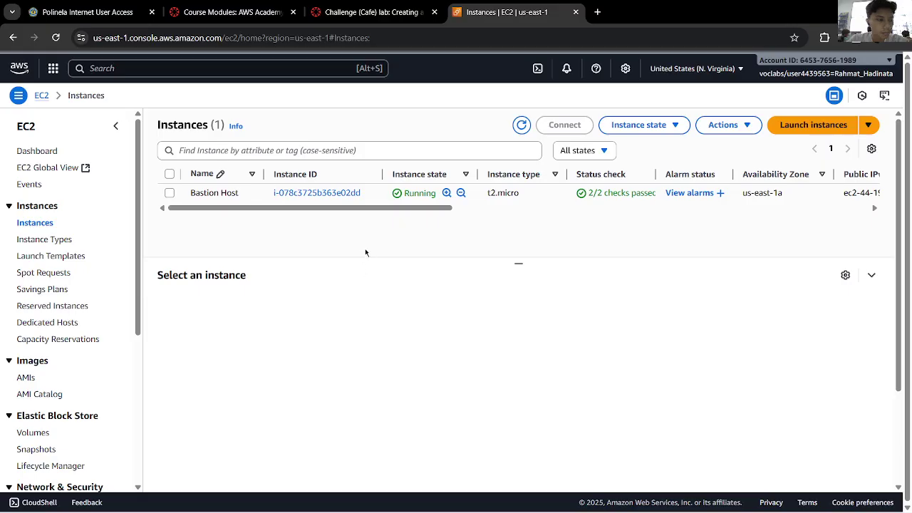
left_click(522, 125)
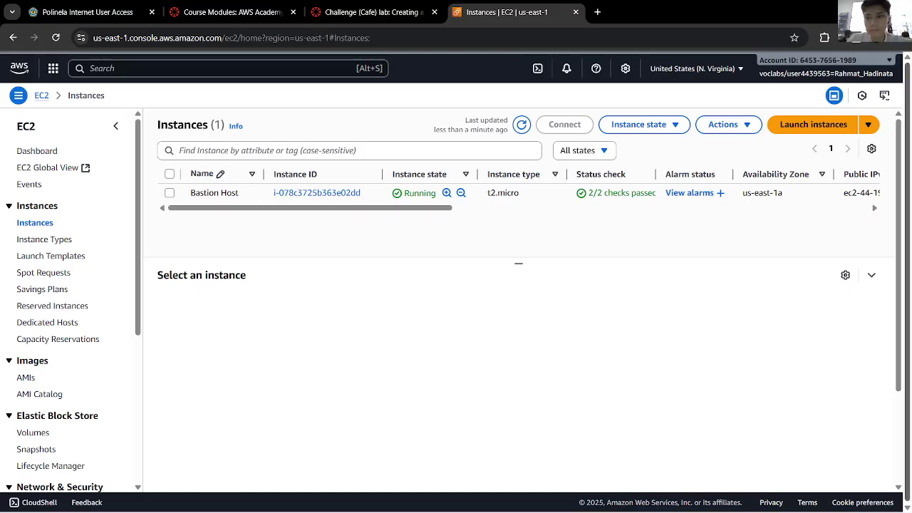
Step: Start launching a new EC2 instance and name it Test Instance, copying the name from the lab instructions
left_click(819, 123)
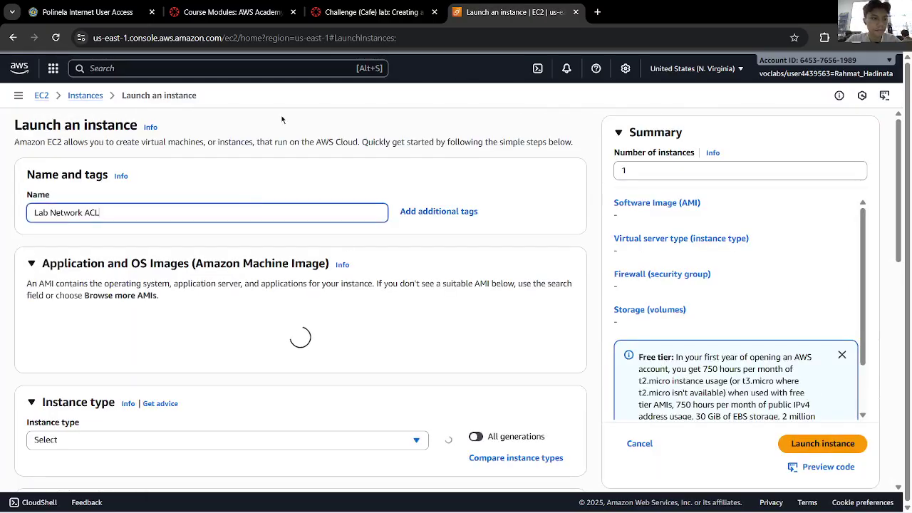
left_click(371, 12)
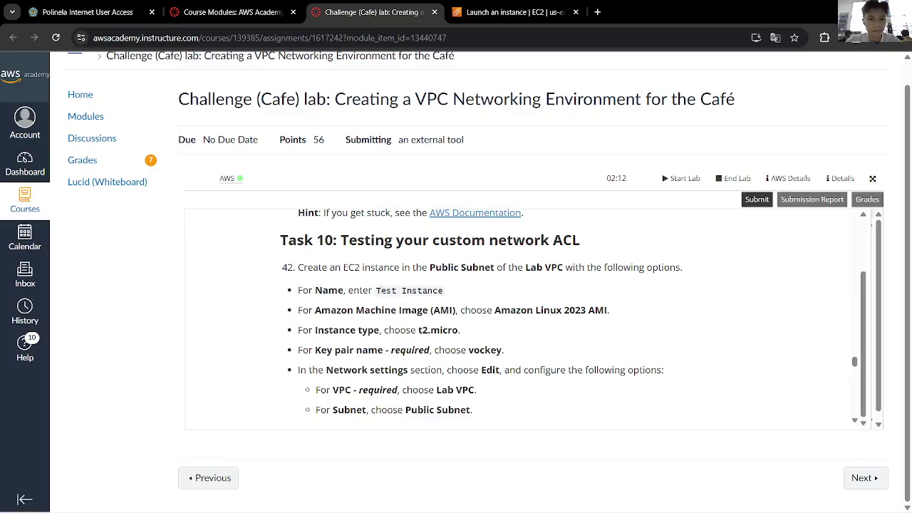
left_click_drag(375, 290, 441, 290)
key("ctrl+c")
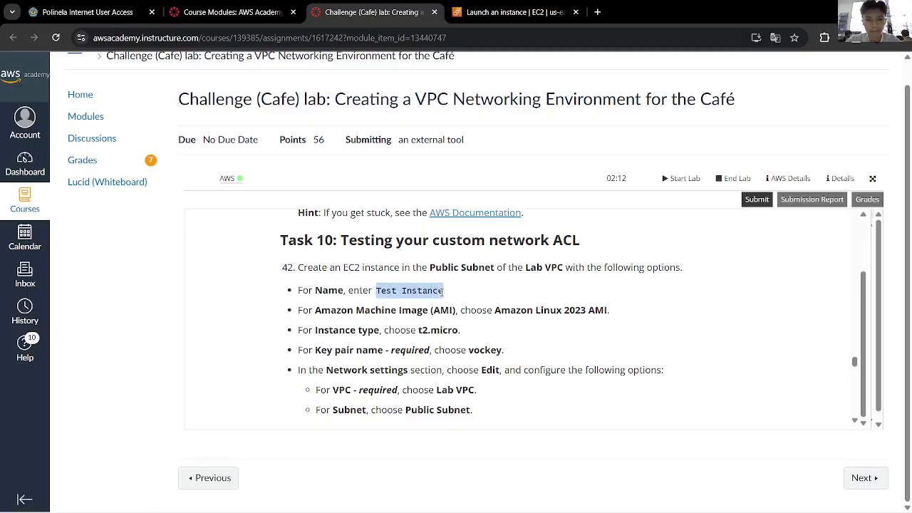
left_click(513, 12)
key("ctrl+v")
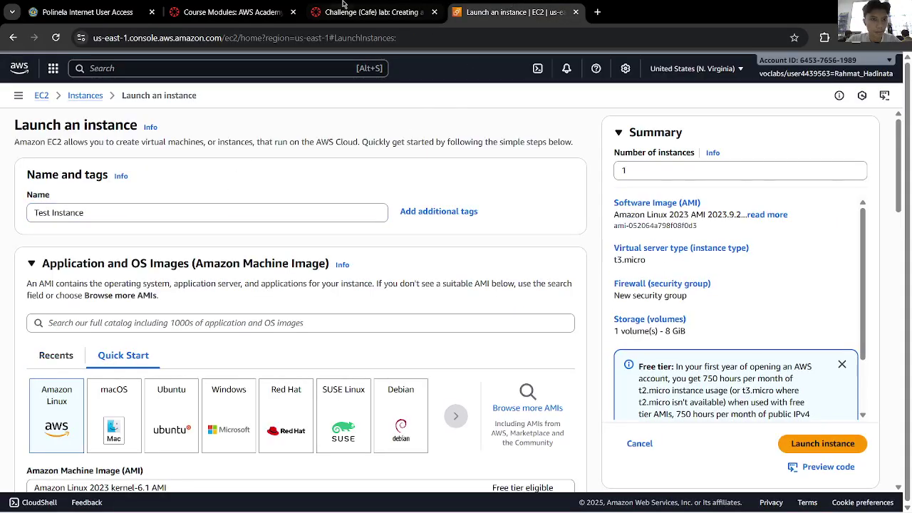
Step: Check the required instance options in the lab instructions and set the instance type to t2.micro
left_click(367, 12)
scroll(460, 329, "down", 1)
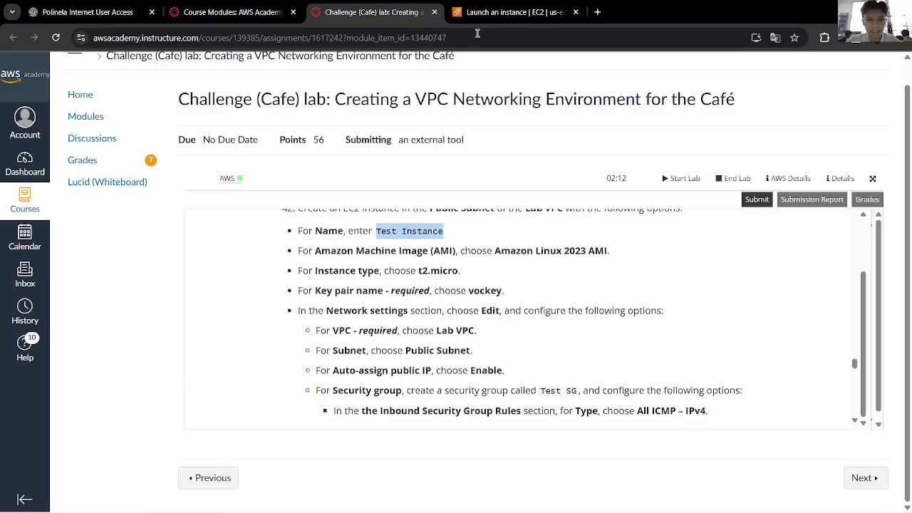
left_click(512, 12)
scroll(199, 333, "down", 3)
scroll(198, 333, "down", 2)
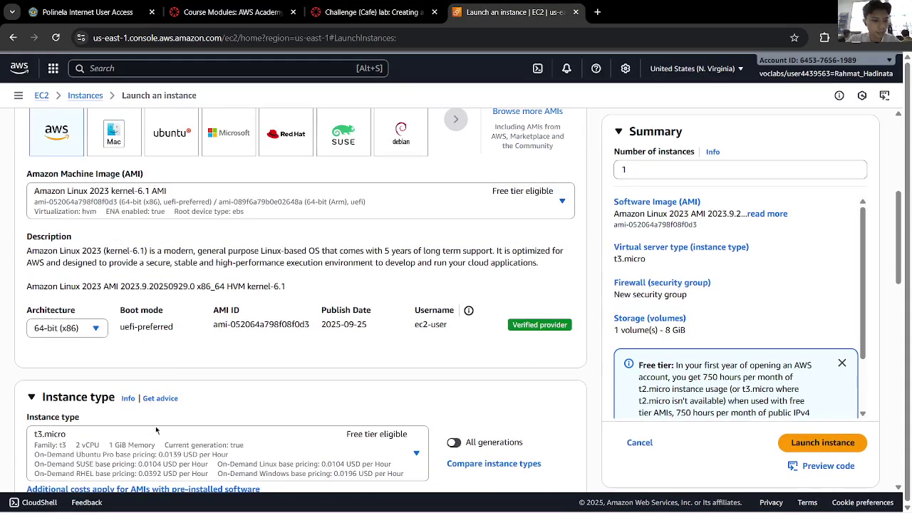
left_click(157, 431)
left_click(162, 258)
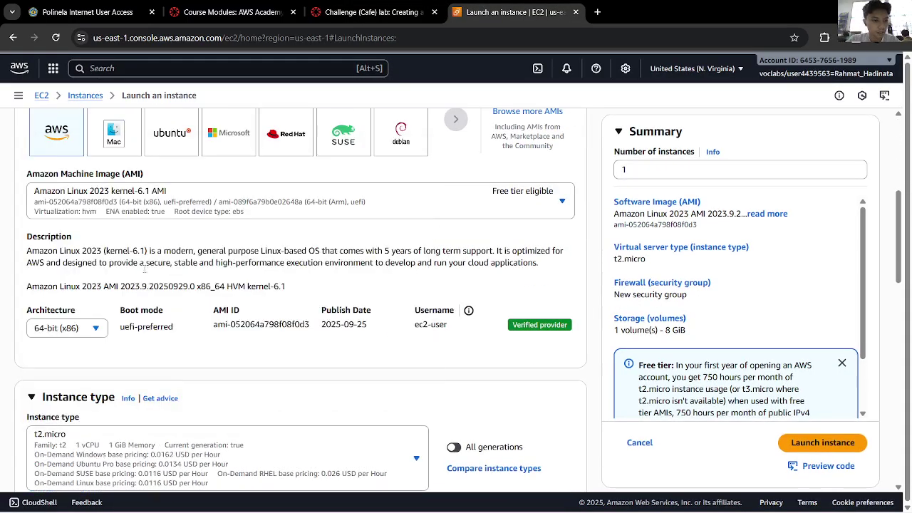
Step: Confirm the required key pair in the lab instructions and select vockey for the instance
scroll(159, 279, "down", 5)
left_click(367, 12)
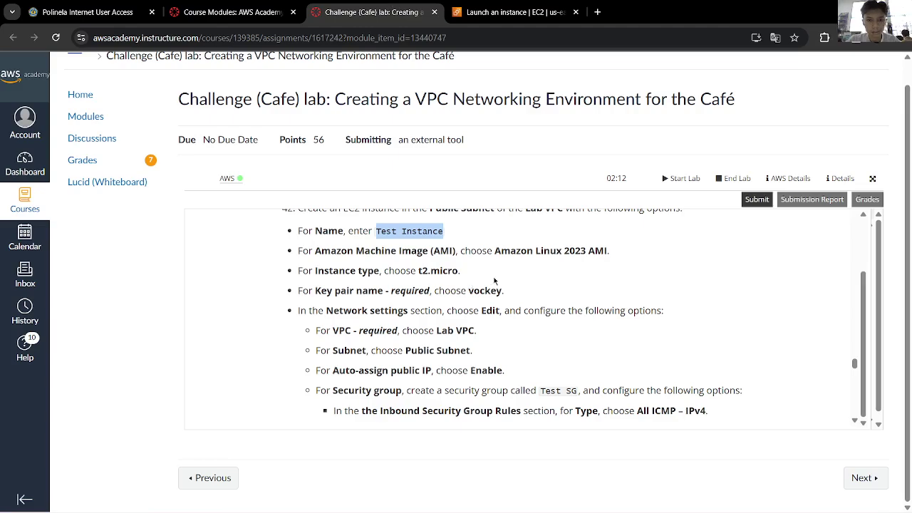
left_click(513, 12)
left_click(230, 251)
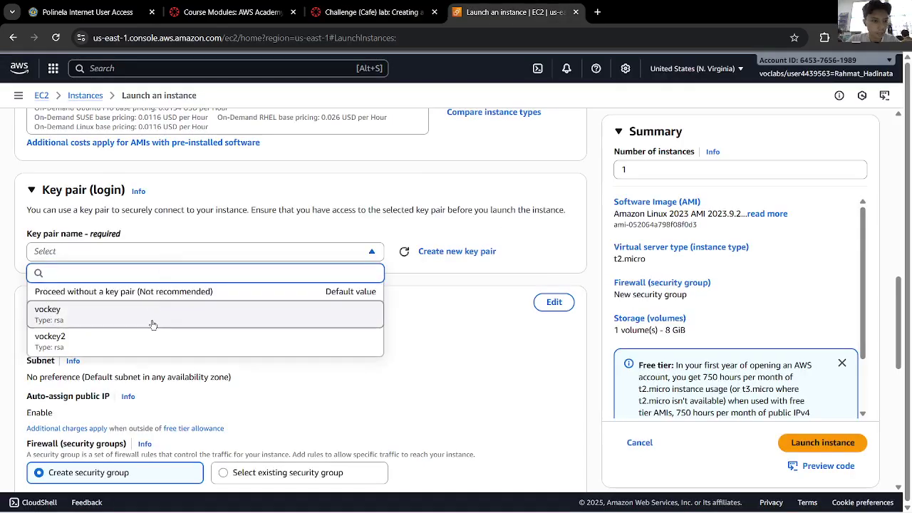
left_click(152, 324)
Step: Edit the instance's network settings to use Lab VPC and Public Subnet, as listed in the lab instructions
scroll(159, 324, "down", 3)
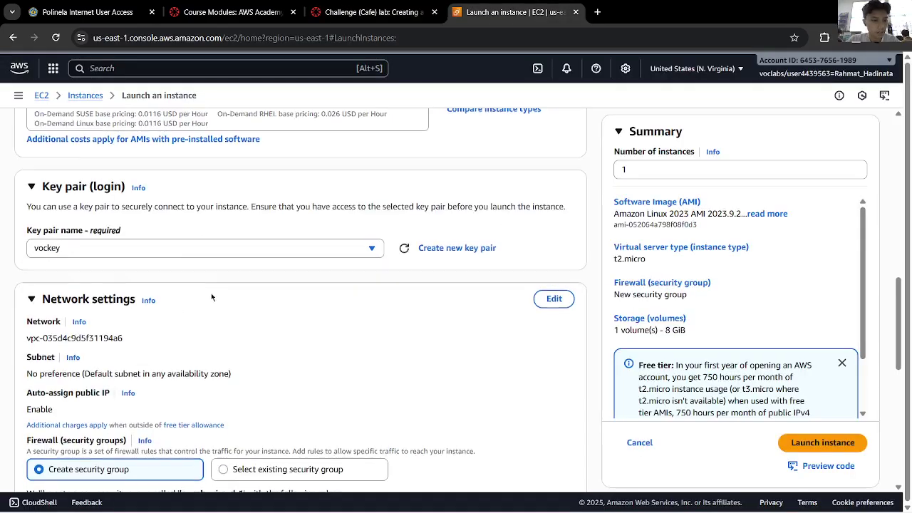
left_click(367, 12)
scroll(501, 271, "down", 1)
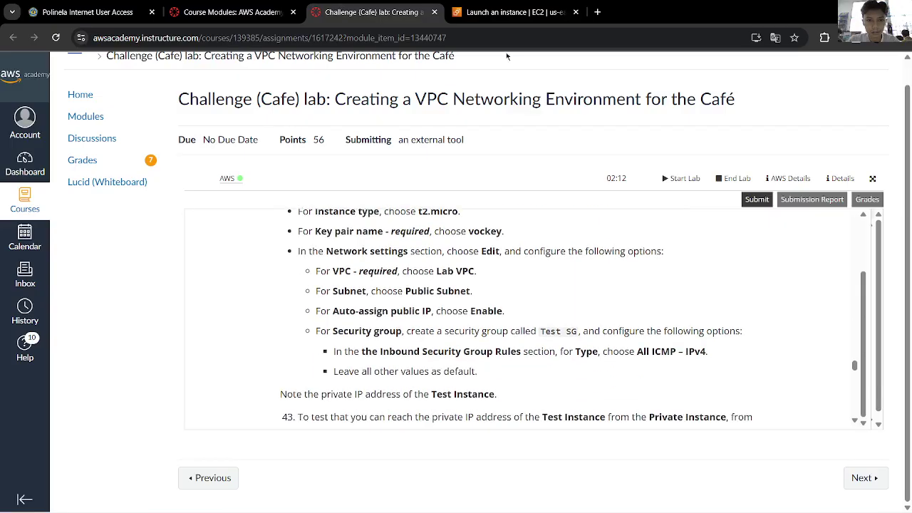
key("ctrl+Tab")
left_click(555, 124)
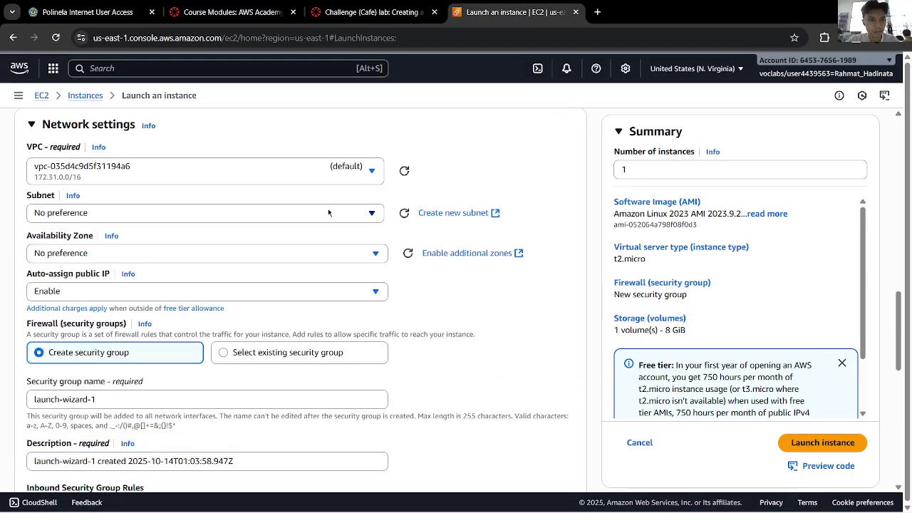
left_click(250, 175)
left_click(207, 246)
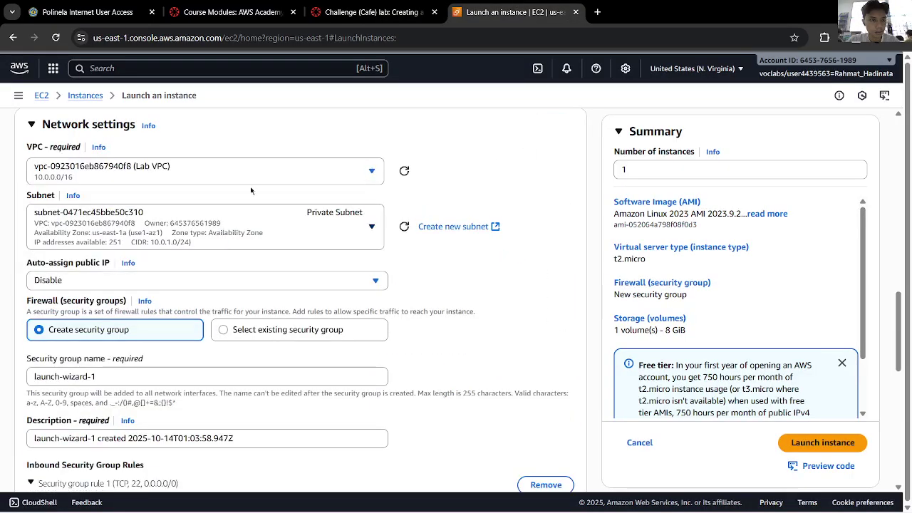
left_click(360, 12)
left_click(490, 7)
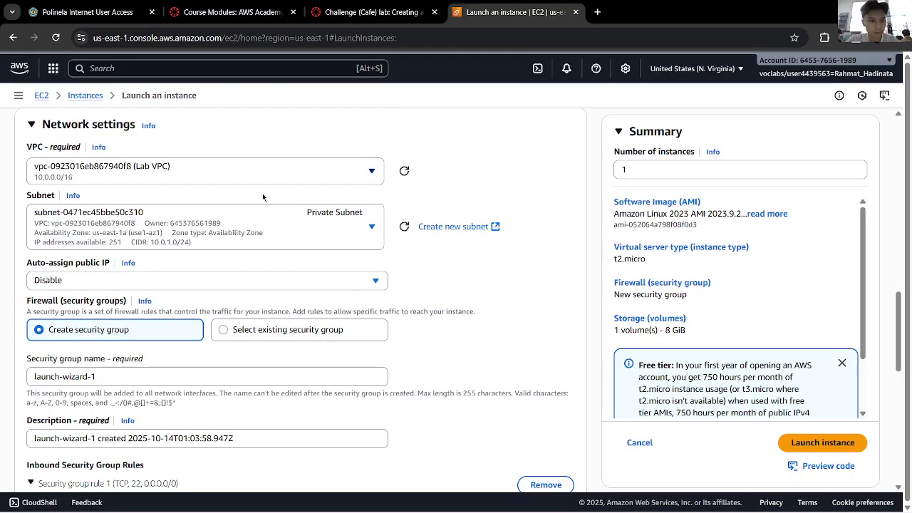
left_click(193, 243)
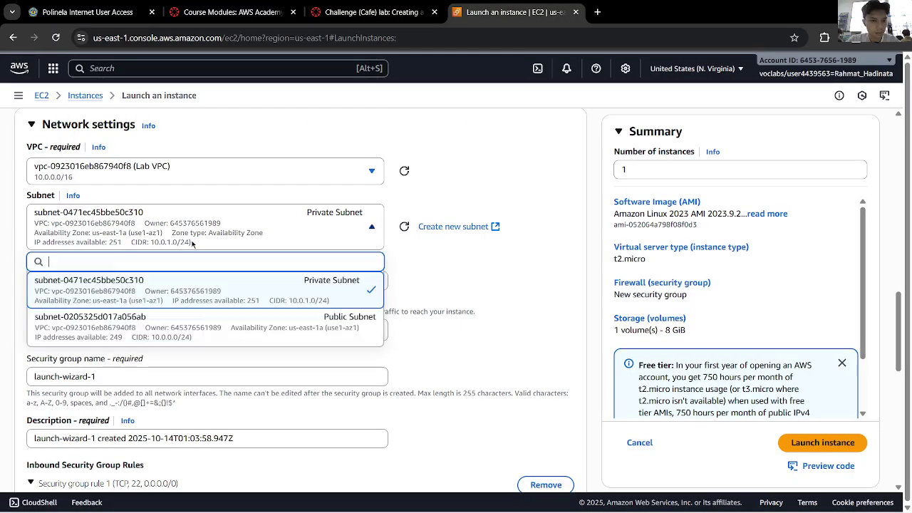
left_click(251, 322)
Step: Check the public IP setting in the lab instructions and enable auto-assign public IP for the instance
left_click(361, 10)
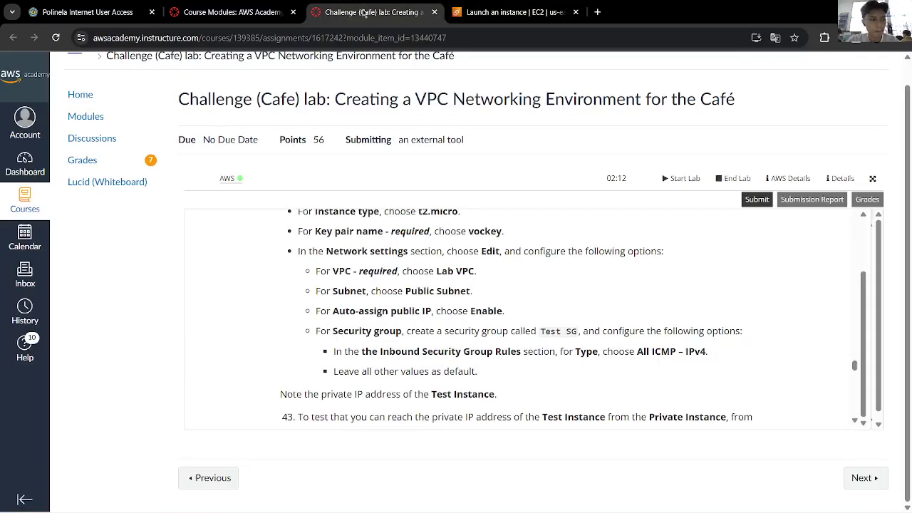
left_click(502, 12)
left_click(72, 282)
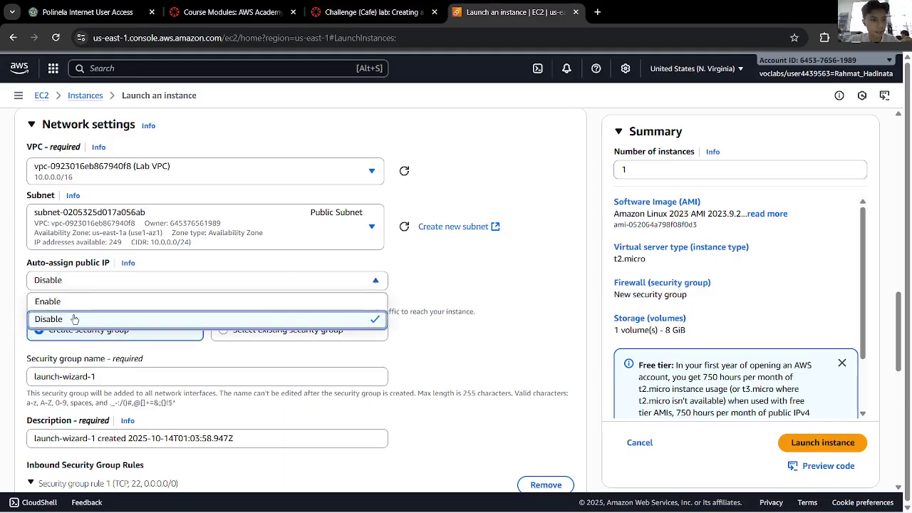
left_click(77, 302)
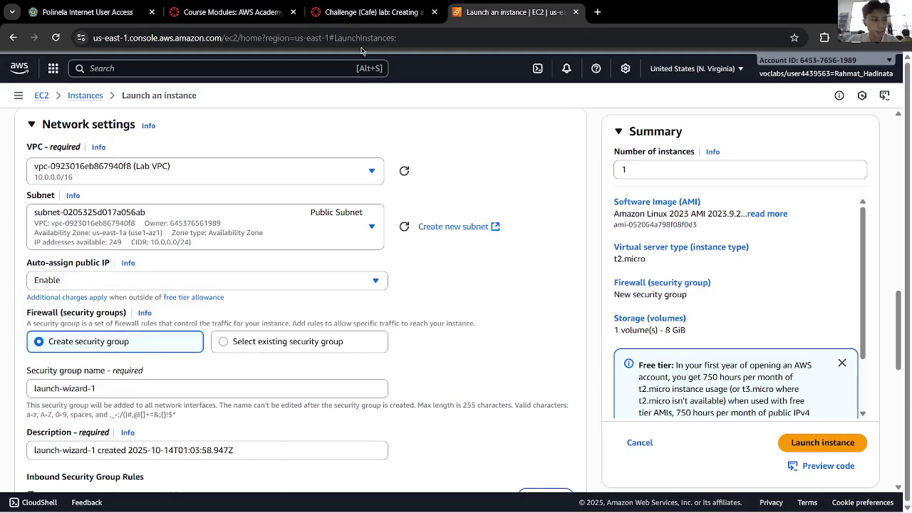
Step: Check the lab instructions for the security group required for the Test Instance
left_click(362, 12)
scroll(522, 253, "down", 2)
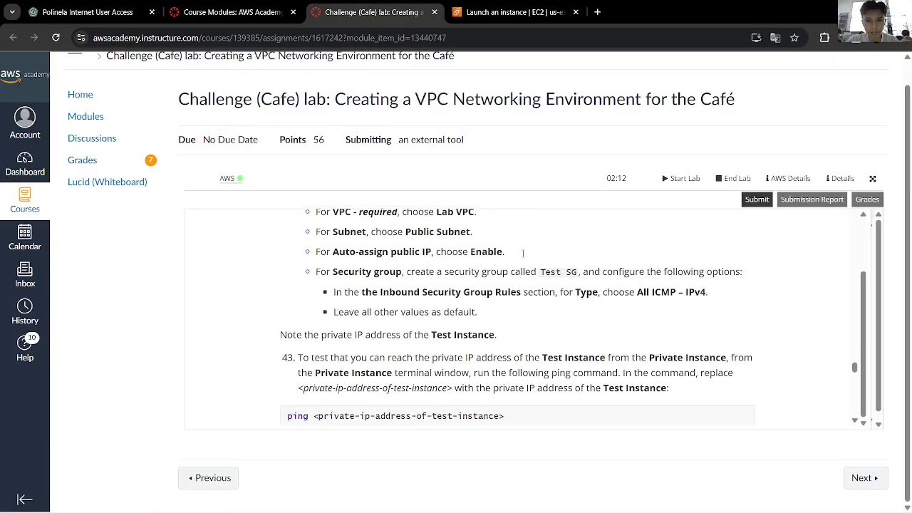
left_click(454, 10)
left_click(384, 12)
left_click(504, 8)
scroll(456, 285, "down", 2)
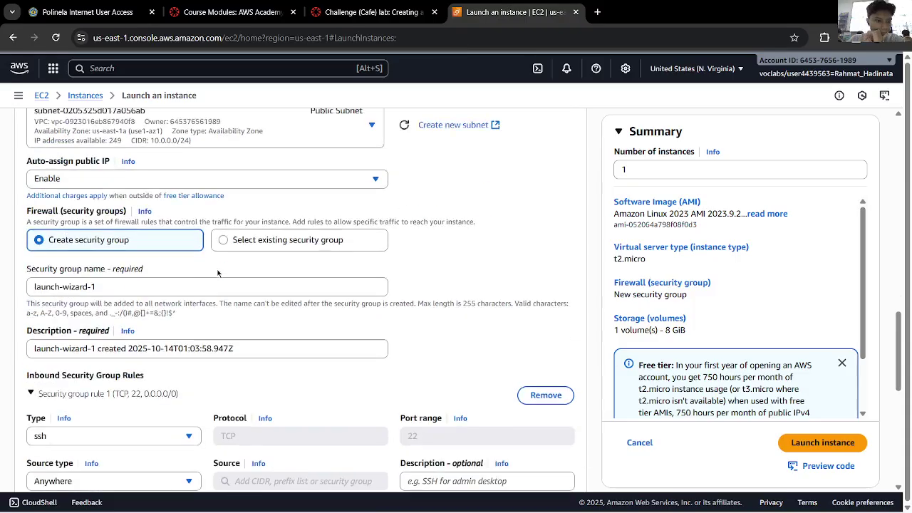
Step: Copy the security group name from the lab instructions and name the instance's new security group Test SG
left_click(339, 3)
left_click_drag(541, 272, 578, 272)
key("ctrl+c")
left_click(451, 12)
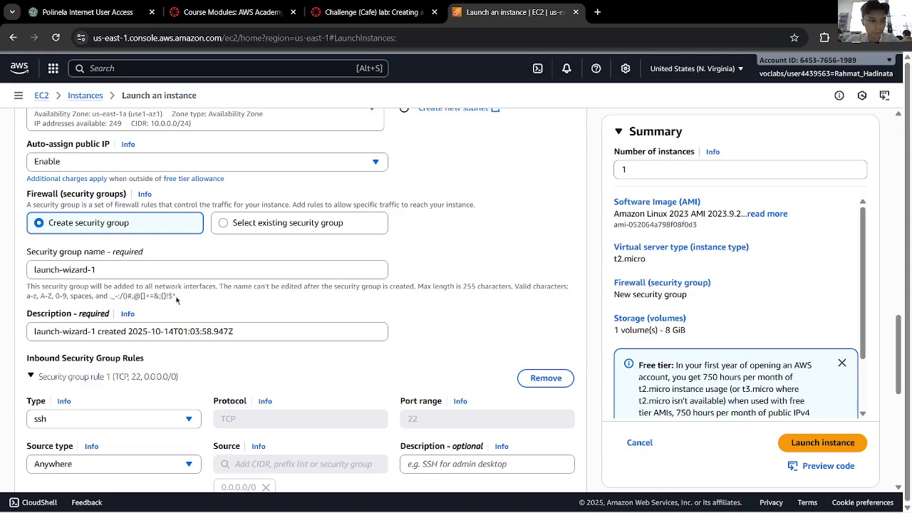
left_click(235, 269)
key("ctrl+a")
key("ctrl+v")
left_click(434, 269)
Step: Check the required inbound rule in the lab instructions and set Test SG's rule type to All ICMP - IPv4
left_click(392, 13)
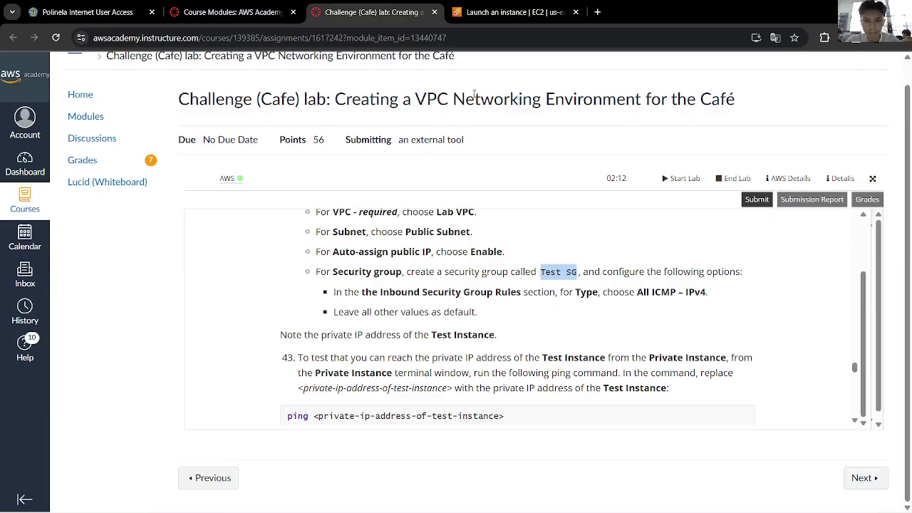
left_click(513, 13)
scroll(136, 367, "down", 1)
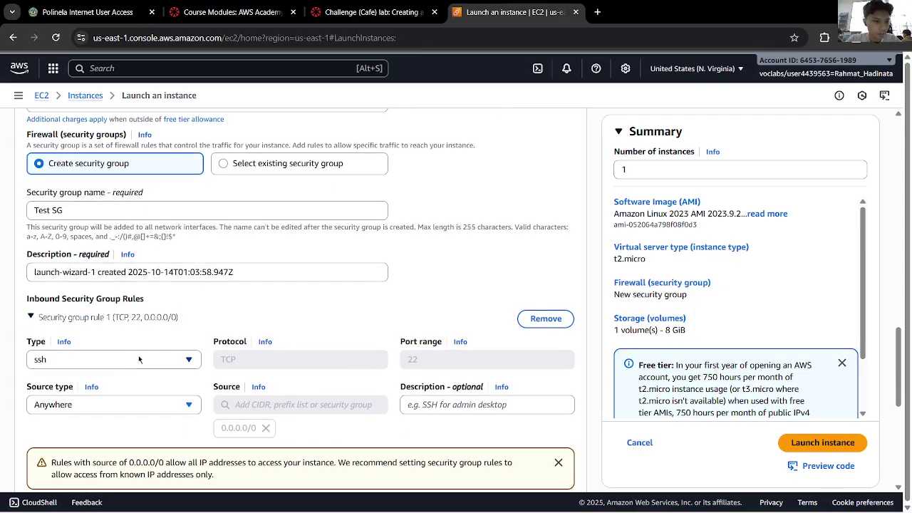
left_click(139, 359)
left_click(72, 319)
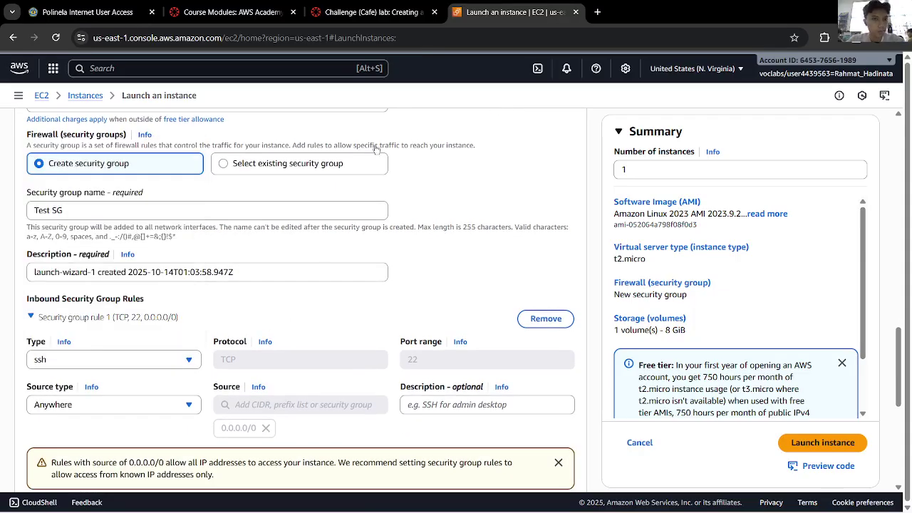
left_click(107, 317)
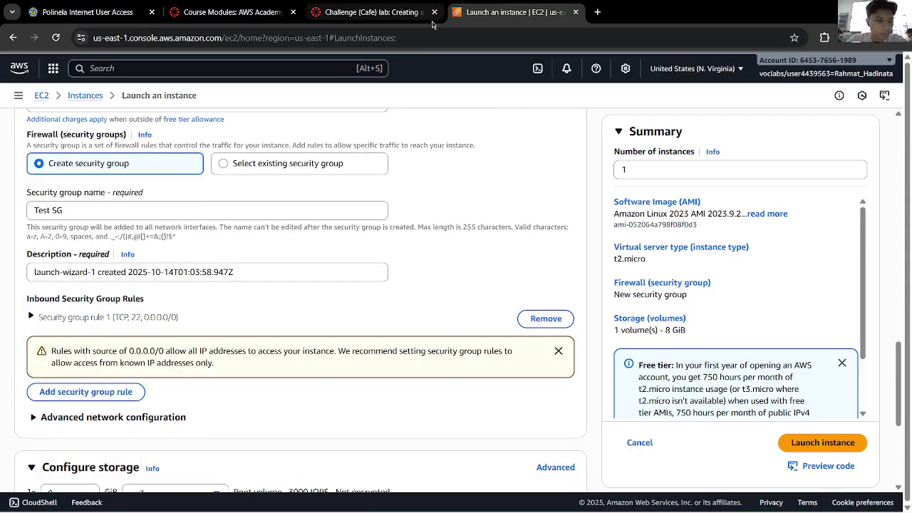
left_click(42, 317)
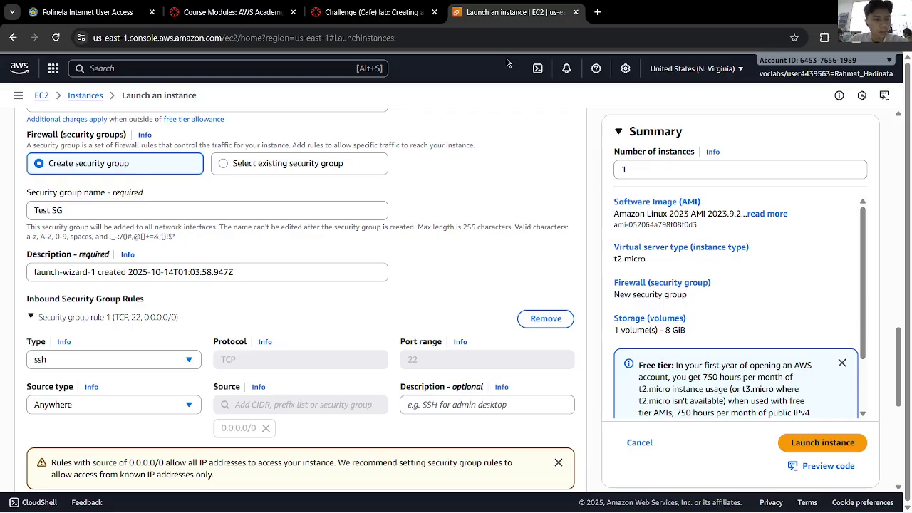
left_click(138, 361)
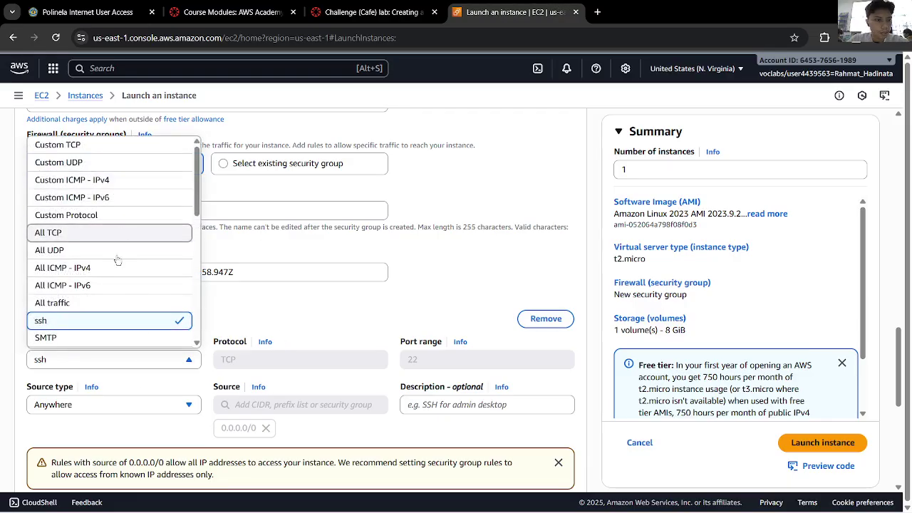
left_click(114, 268)
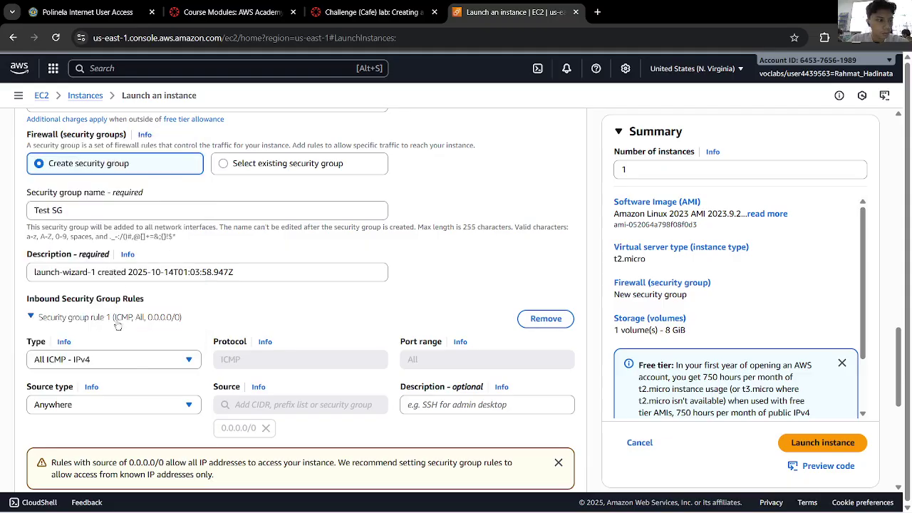
Step: Launch the Test Instance after rechecking its security group options against the lab instructions, and open the list of all instances
left_click(372, 12)
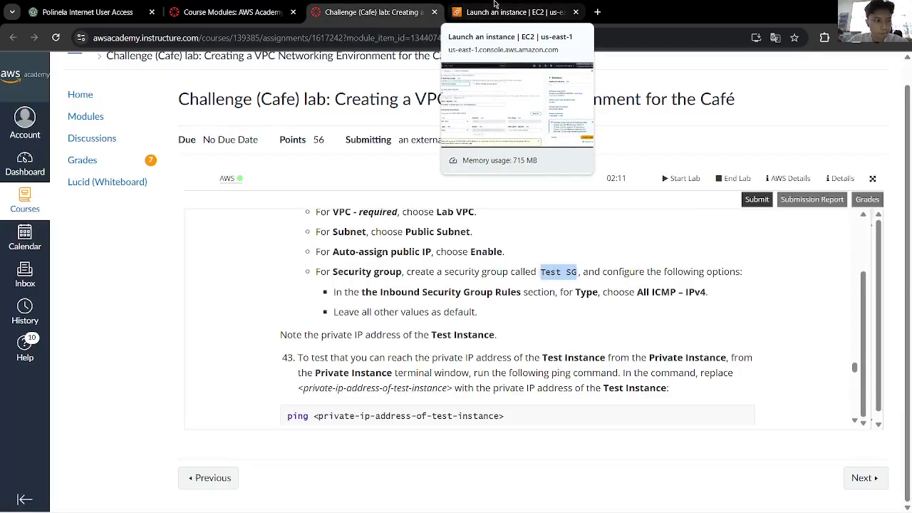
left_click(494, 5)
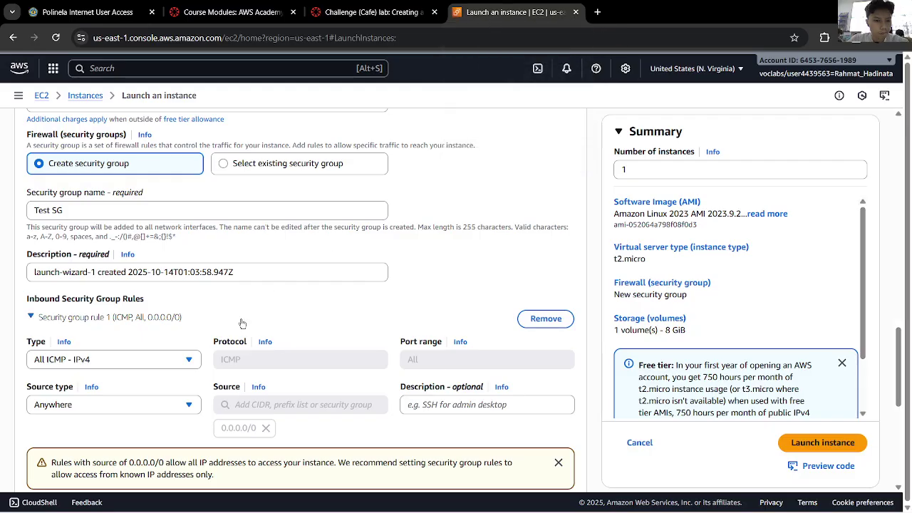
scroll(242, 324, "down", 1)
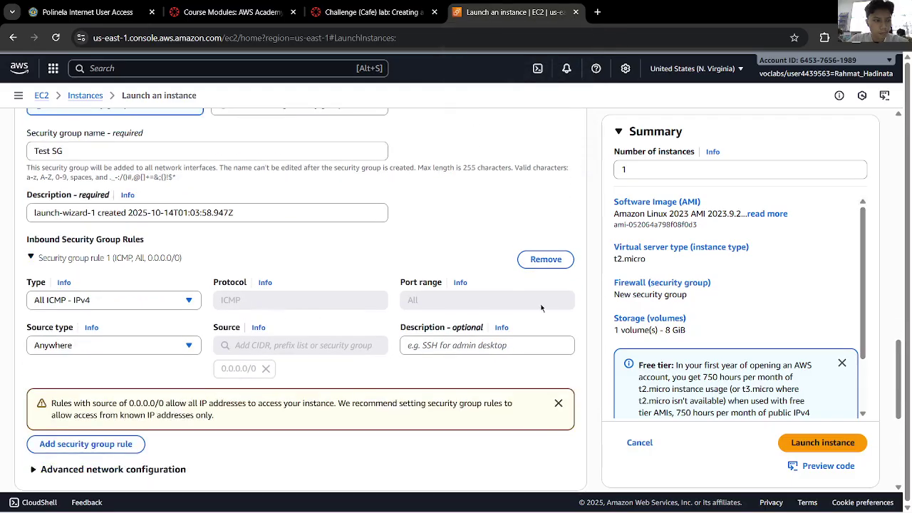
scroll(567, 318, "down", 1)
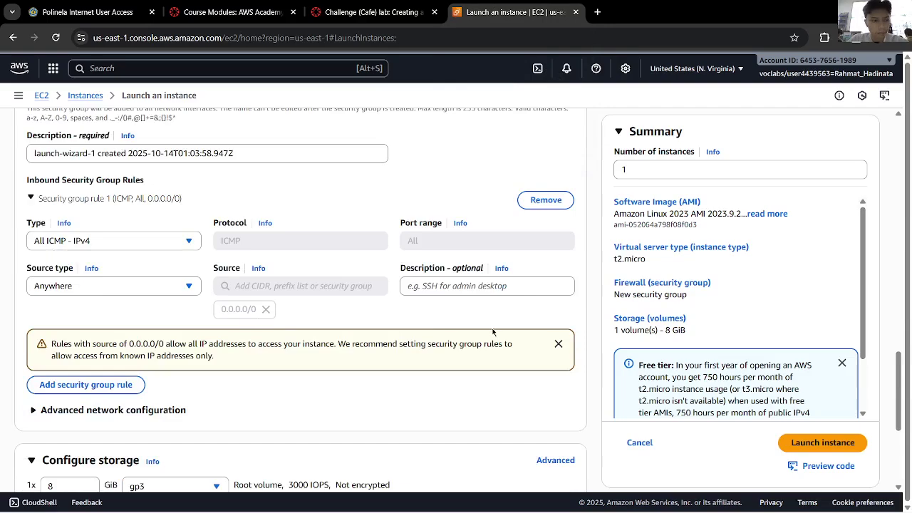
scroll(495, 332, "down", 2)
left_click(838, 444)
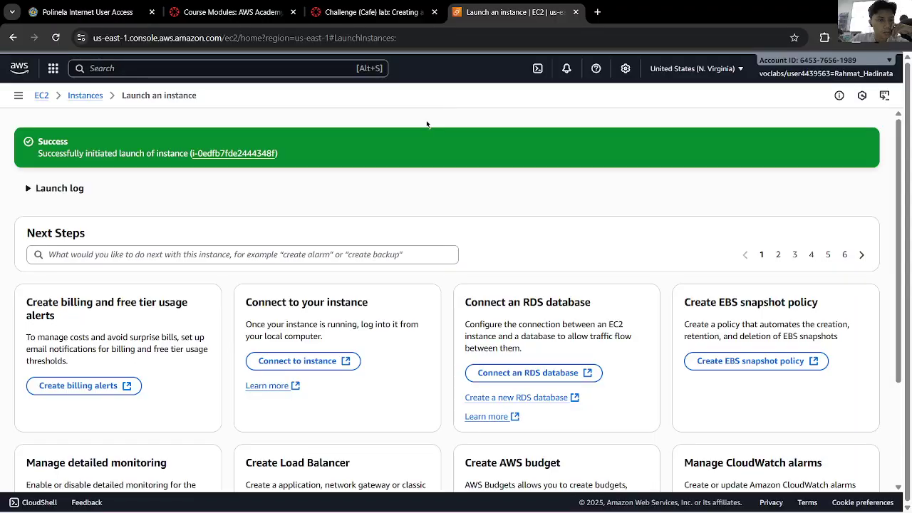
scroll(676, 277, "down", 3)
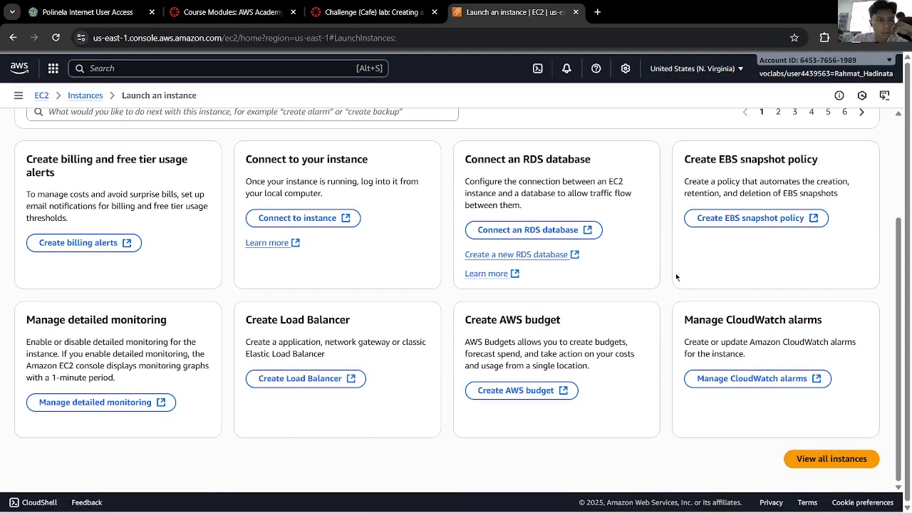
left_click(835, 461)
Step: Skim the remaining lab instructions and read step 43 on pinging the Test Instance's private IP address
left_click(393, 5)
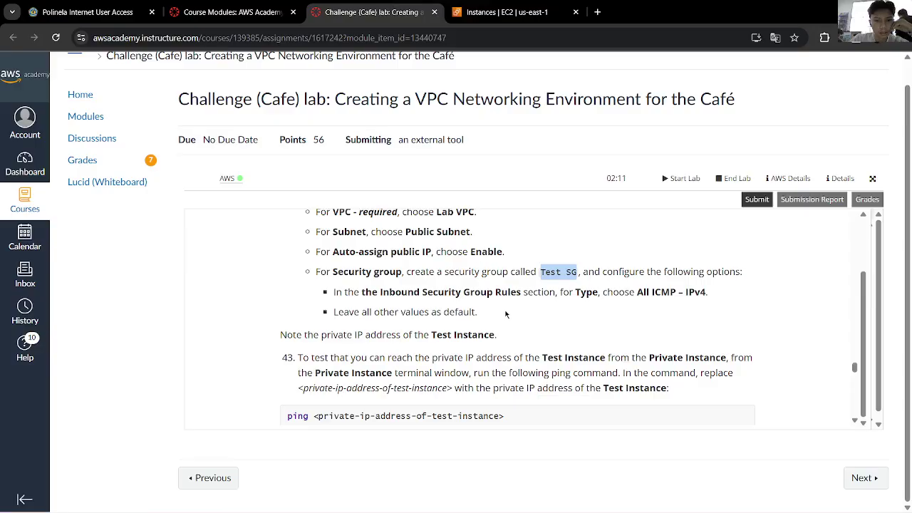
scroll(505, 314, "down", 10)
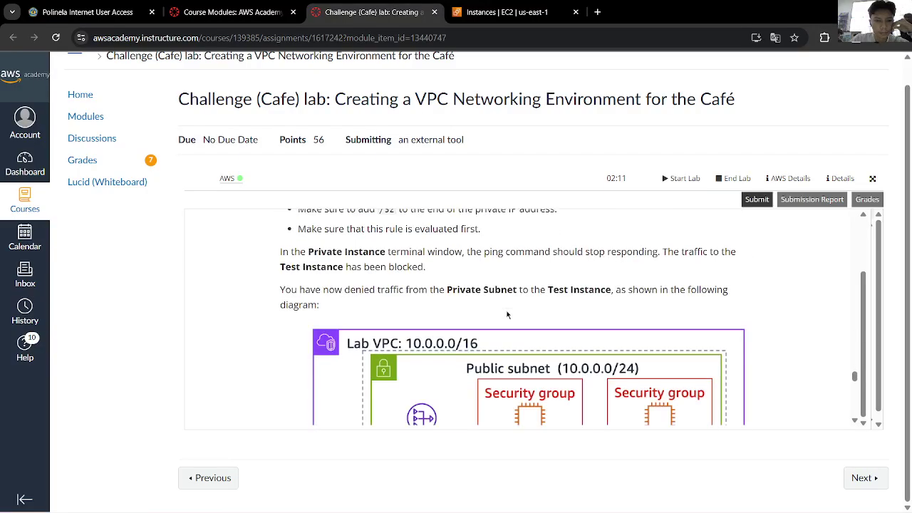
scroll(507, 314, "down", 10)
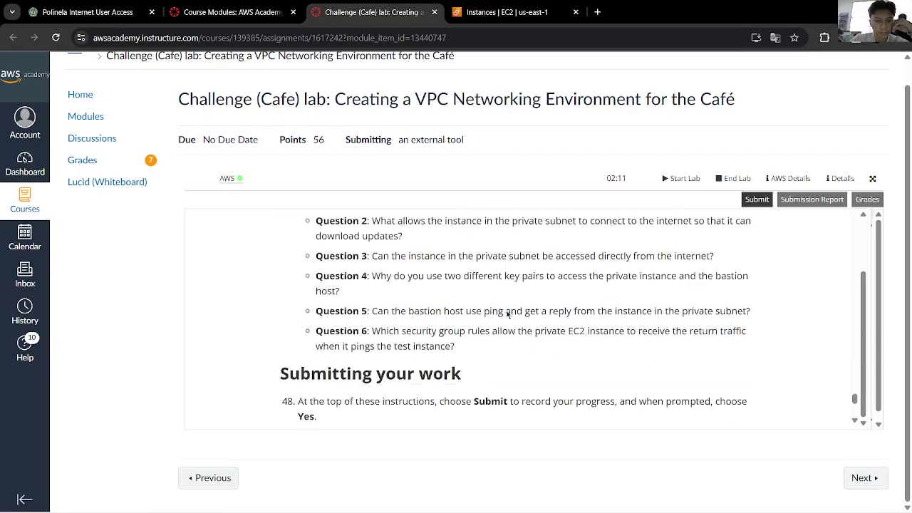
scroll(507, 314, "up", 20)
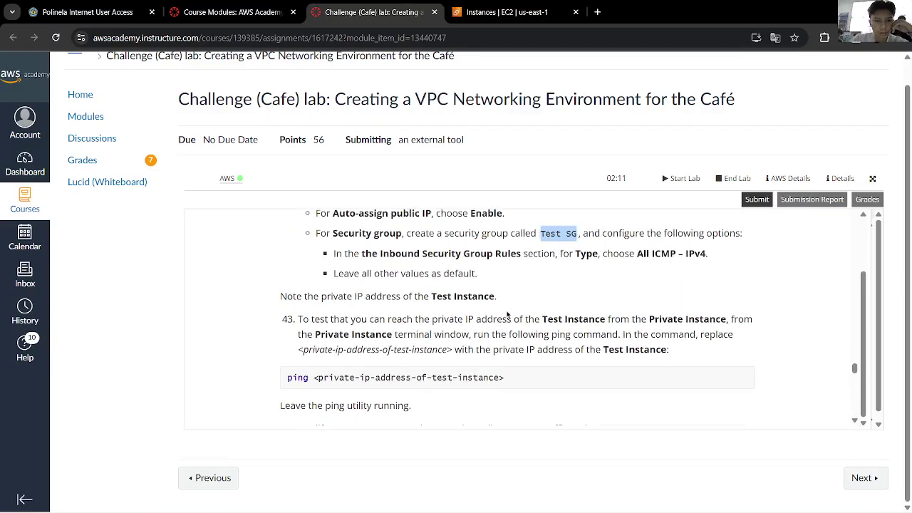
left_click_drag(513, 317, 314, 318)
left_click(516, 343)
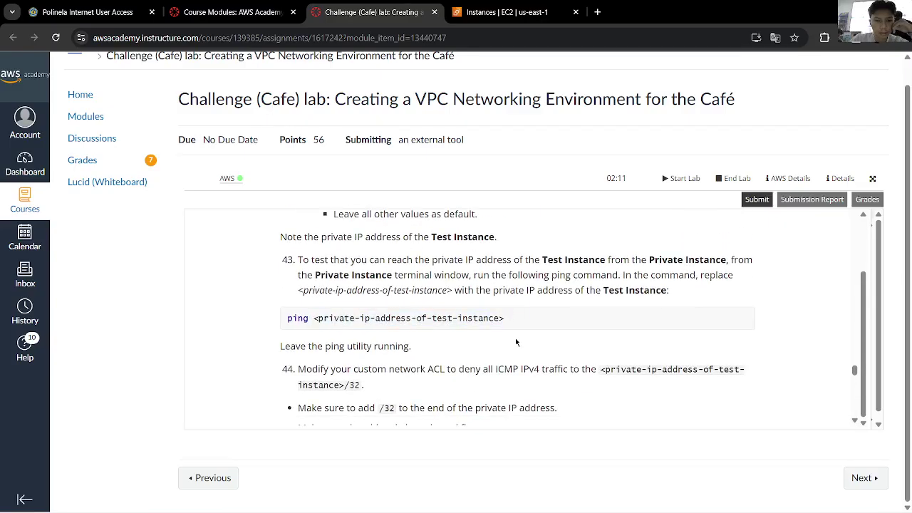
Step: Copy the Test Instance's private IPv4 address and read lab step 44 on denying ICMP traffic in the custom network ACL
left_click(507, 12)
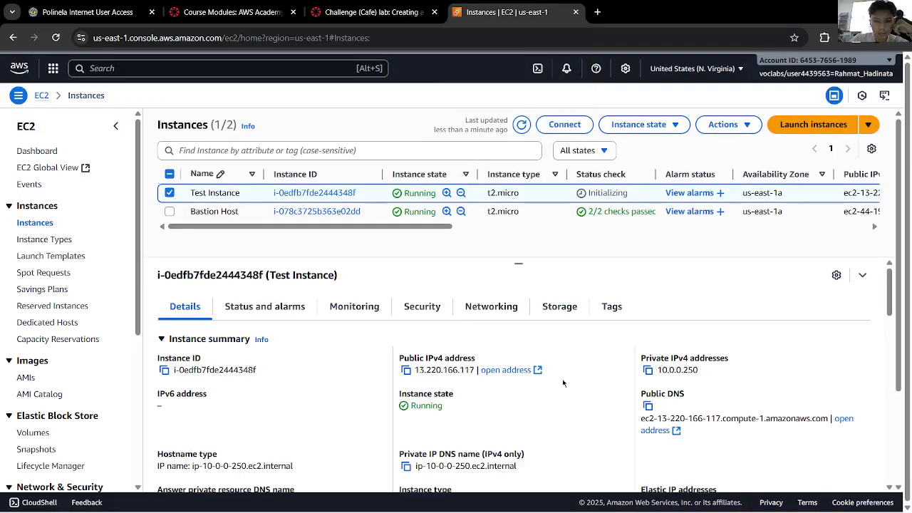
left_click(647, 369)
left_click(416, 12)
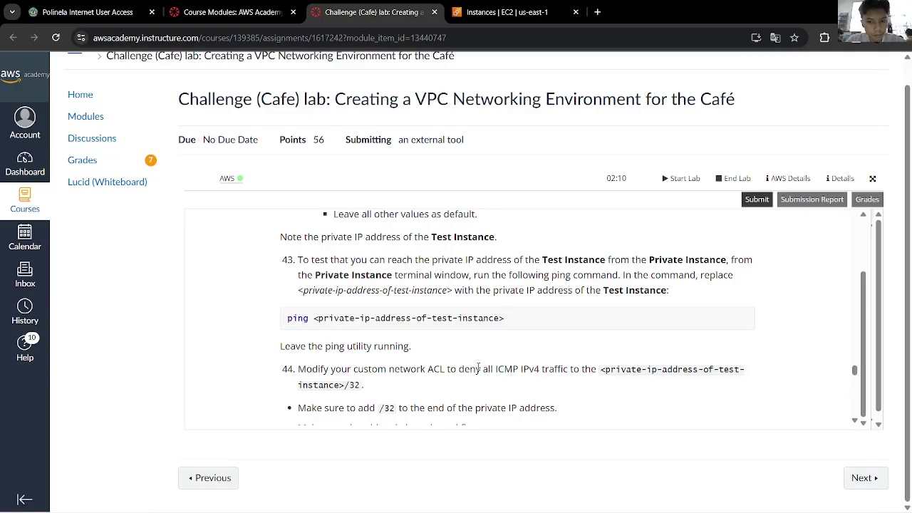
scroll(478, 368, "up", 2)
scroll(478, 367, "down", 2)
scroll(478, 368, "down", 2)
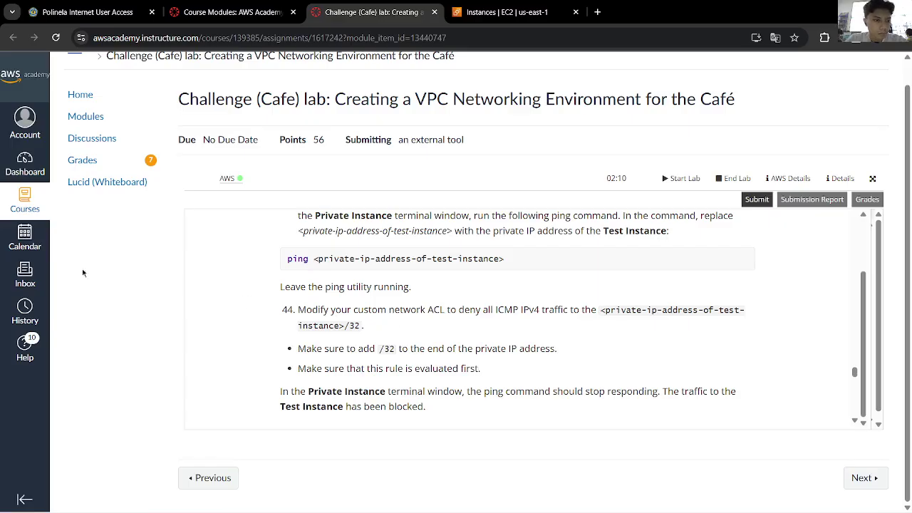
Step: Search the AWS console for "acl", go to the VPC service and open its Network ACLs list
left_click(507, 13)
scroll(48, 356, "down", 5)
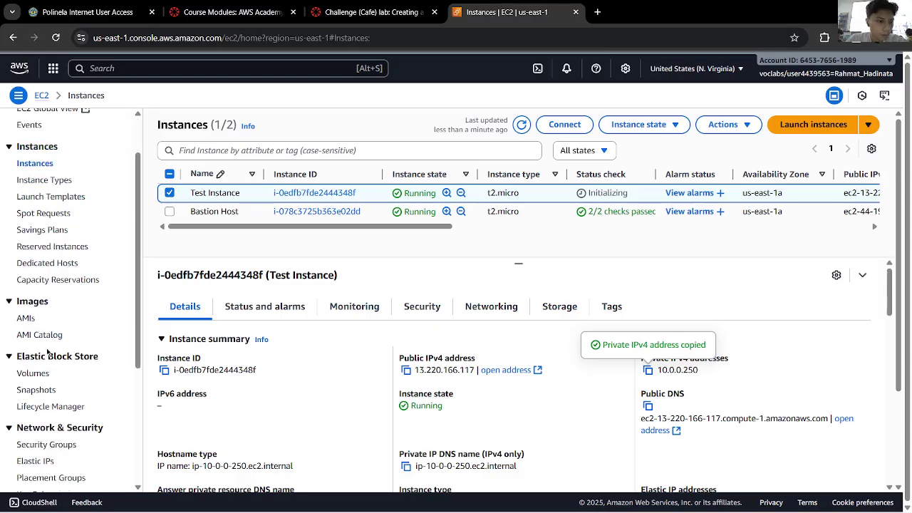
scroll(50, 356, "down", 3)
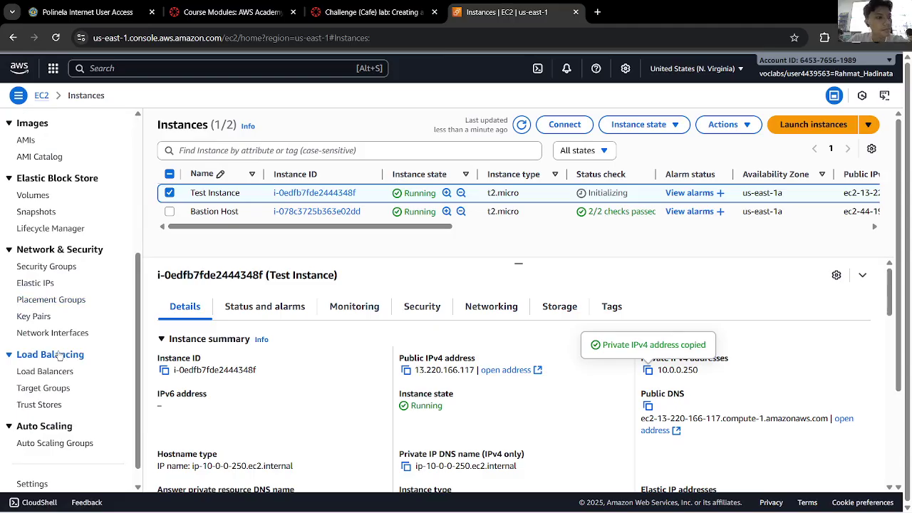
left_click(293, 70)
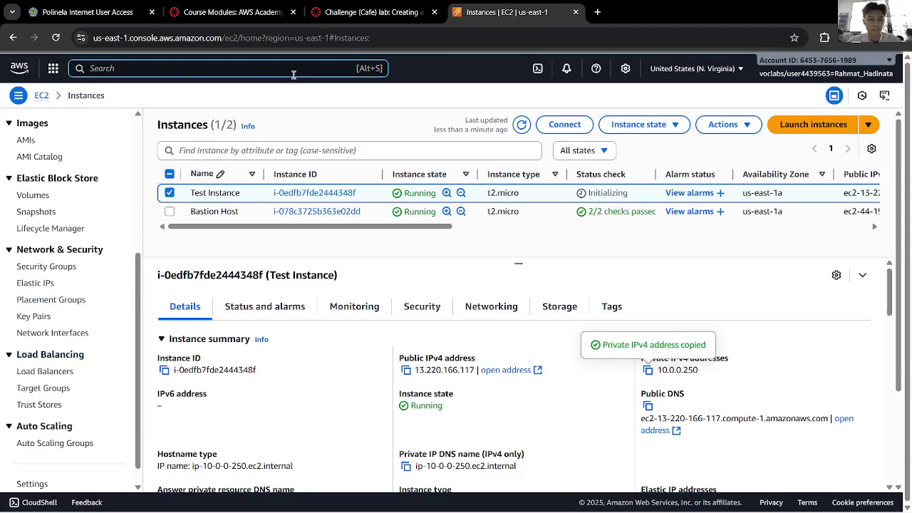
type("acl")
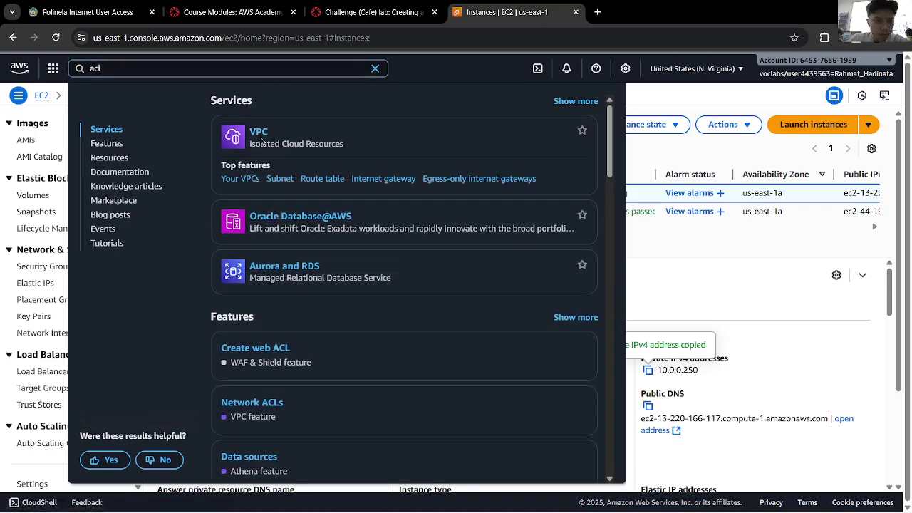
left_click(261, 135)
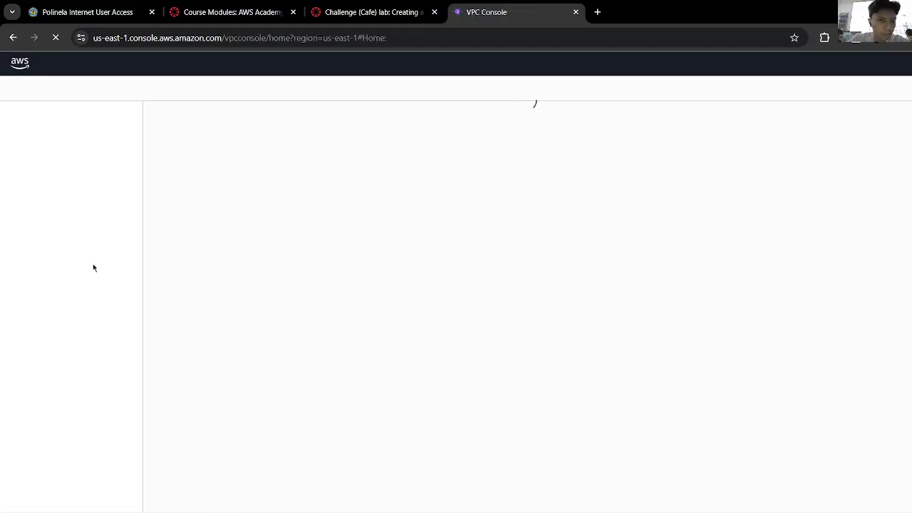
scroll(54, 340, "down", 3)
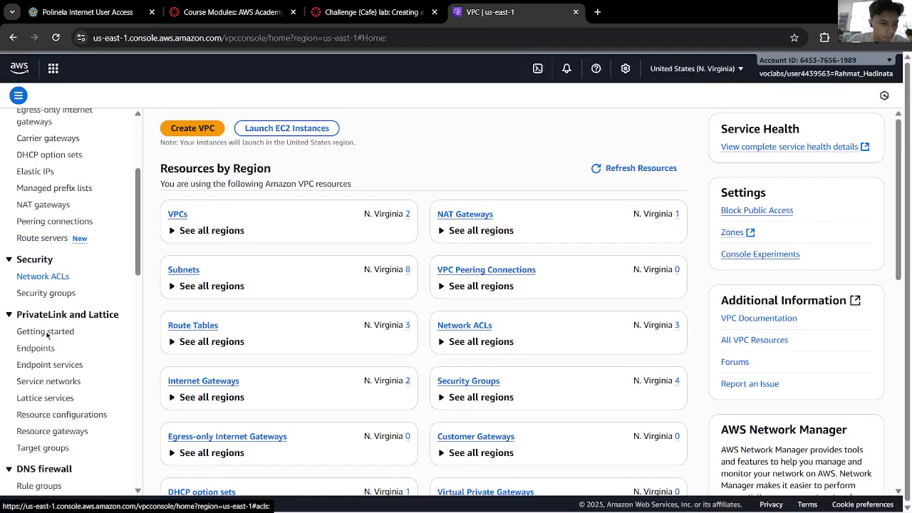
left_click(61, 268)
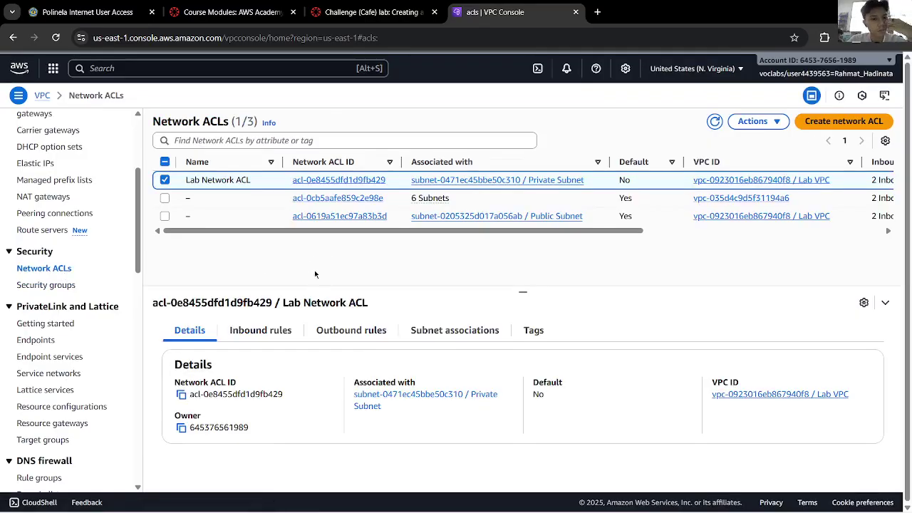
Step: Add a new inbound rule numbered 2 to Lab Network ACL and recheck lab step 44 on denying ICMP traffic
left_click(270, 337)
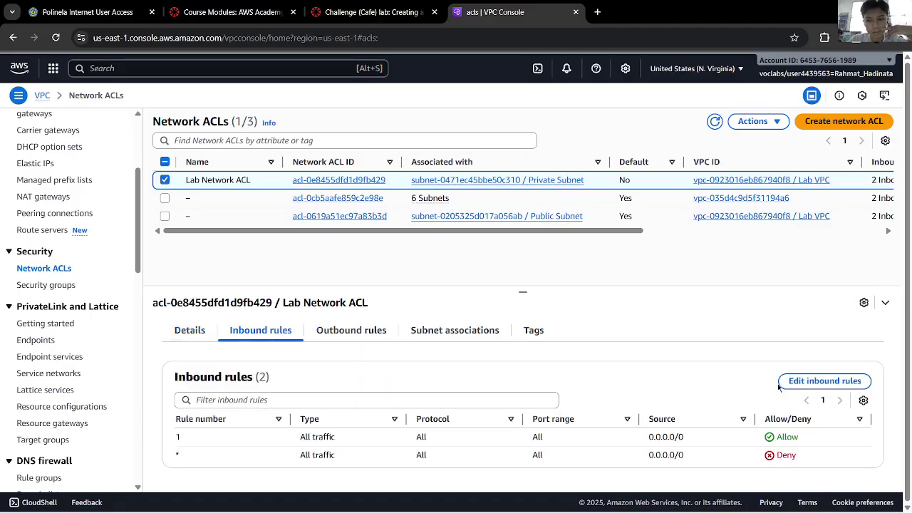
left_click(820, 381)
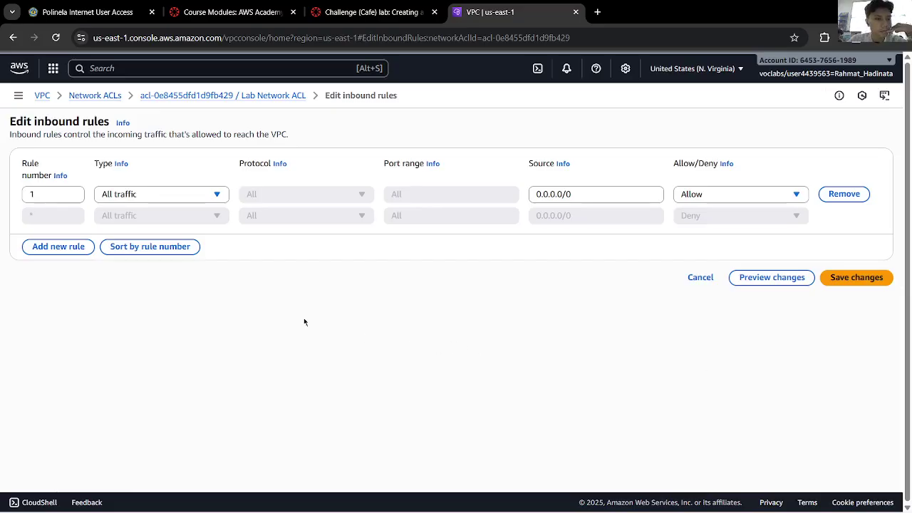
left_click(61, 247)
left_click(72, 216)
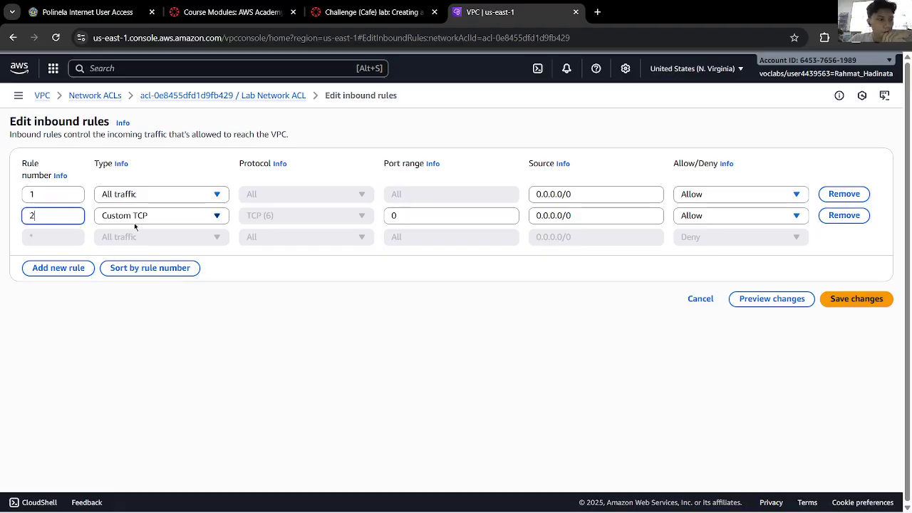
left_click(370, 12)
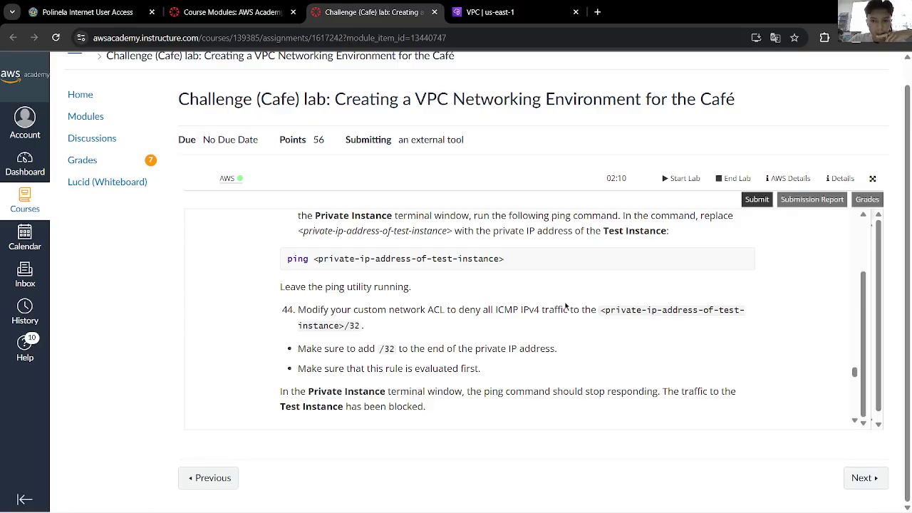
scroll(566, 306, "down", 1)
scroll(573, 302, "up", 1)
left_click(517, 9)
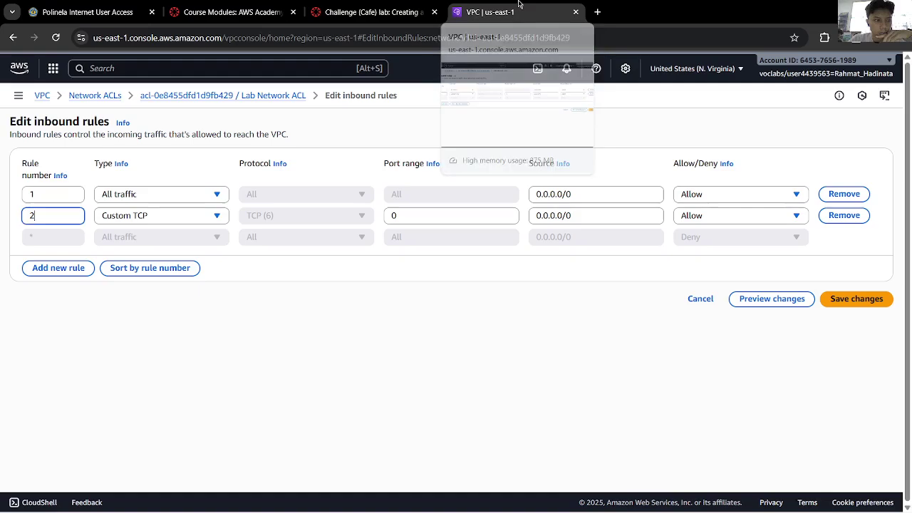
Step: Set rule 2's type to Custom ICMP - IPv4, save it after rechecking the lab instructions, and view the saved inbound rules
left_click(176, 221)
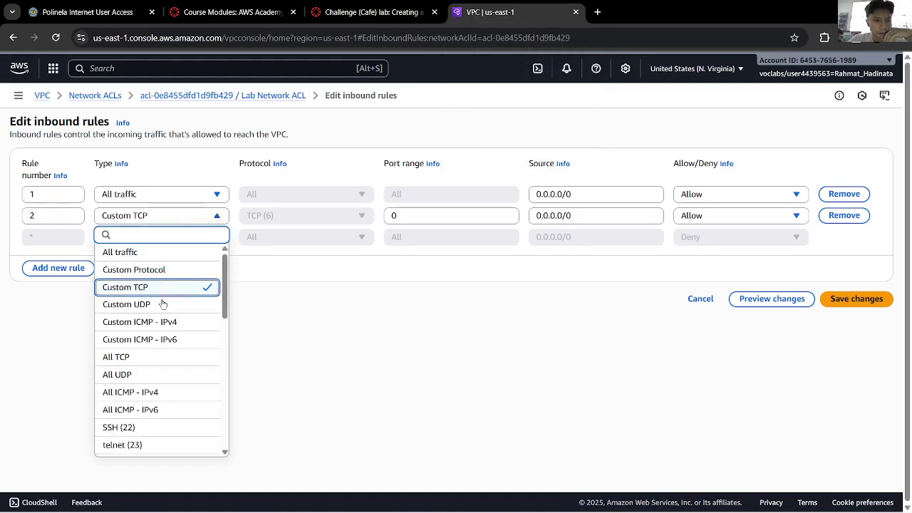
left_click(163, 321)
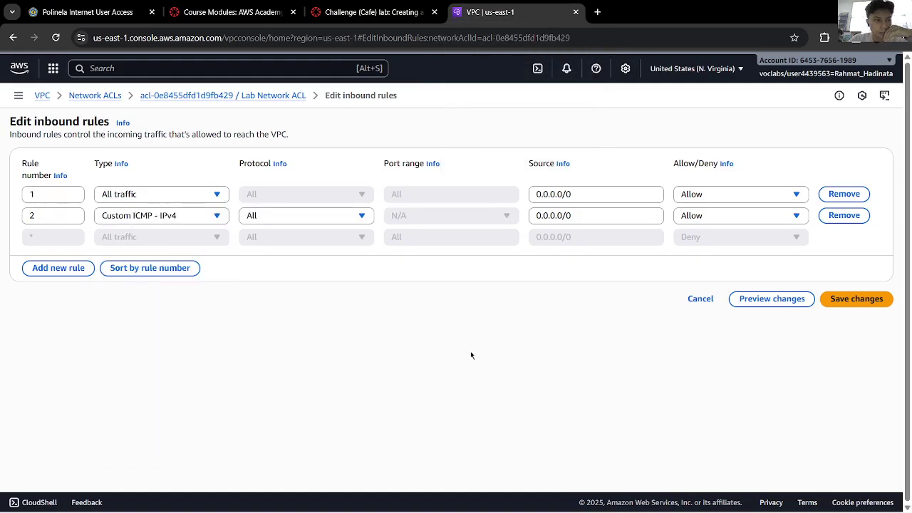
left_click(390, 10)
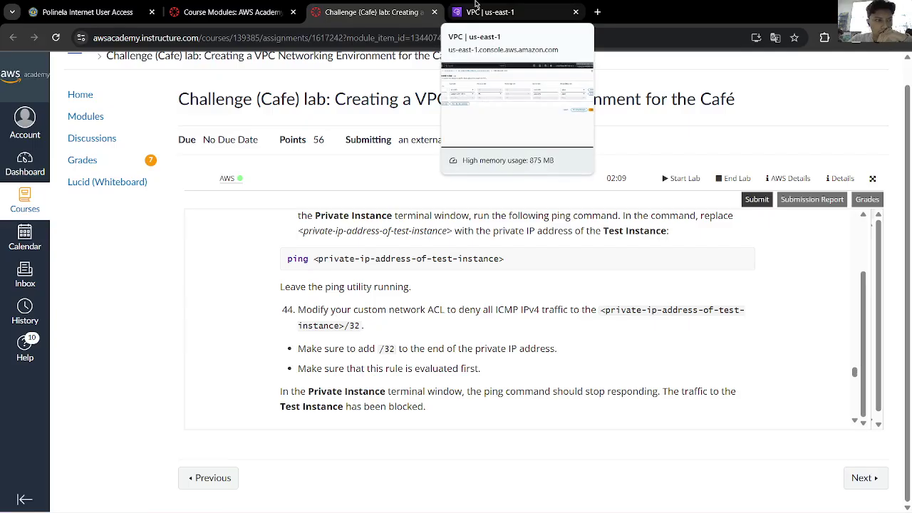
left_click(486, 8)
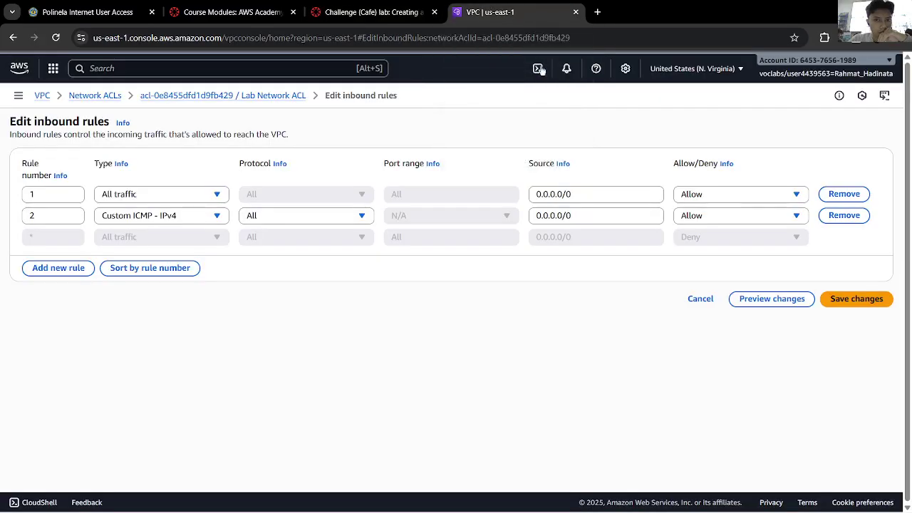
left_click(833, 297)
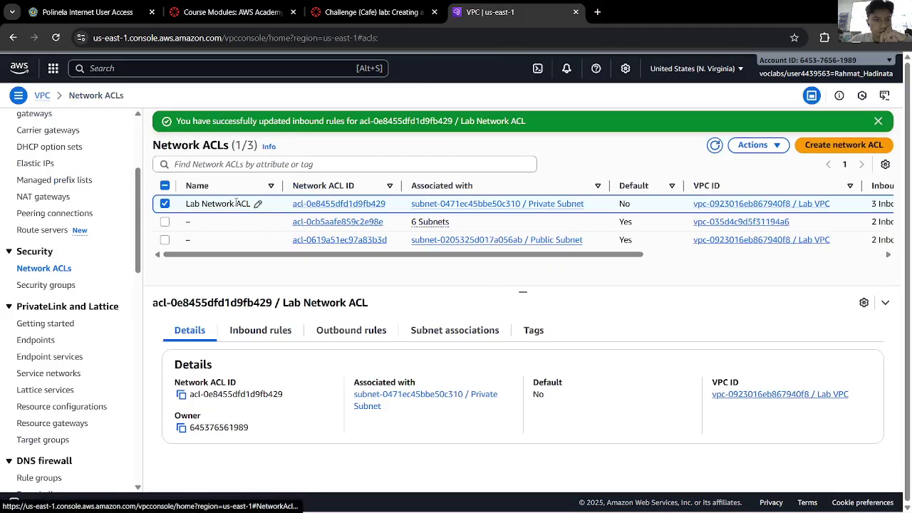
left_click(263, 331)
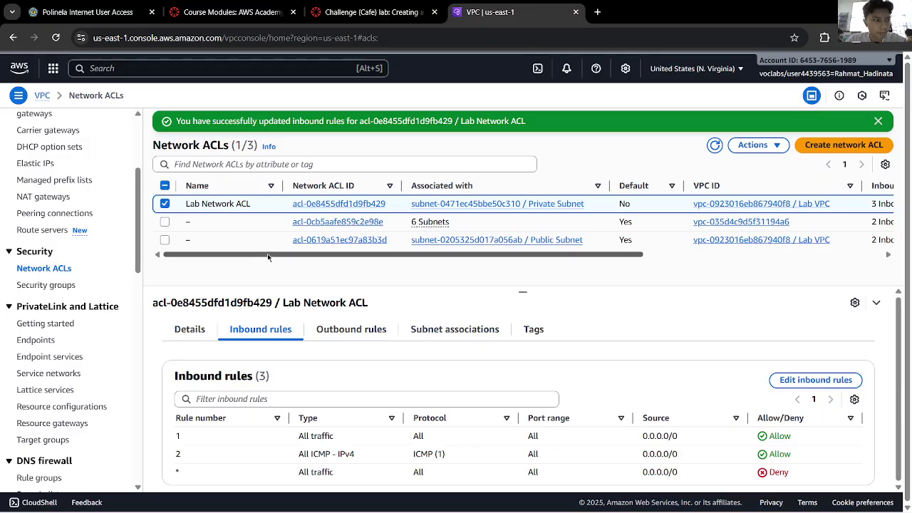
Step: Search the AWS console for "ec2", open the Instances list and copy the Test Instance's private IPv4 address
scroll(71, 236, "up", 3)
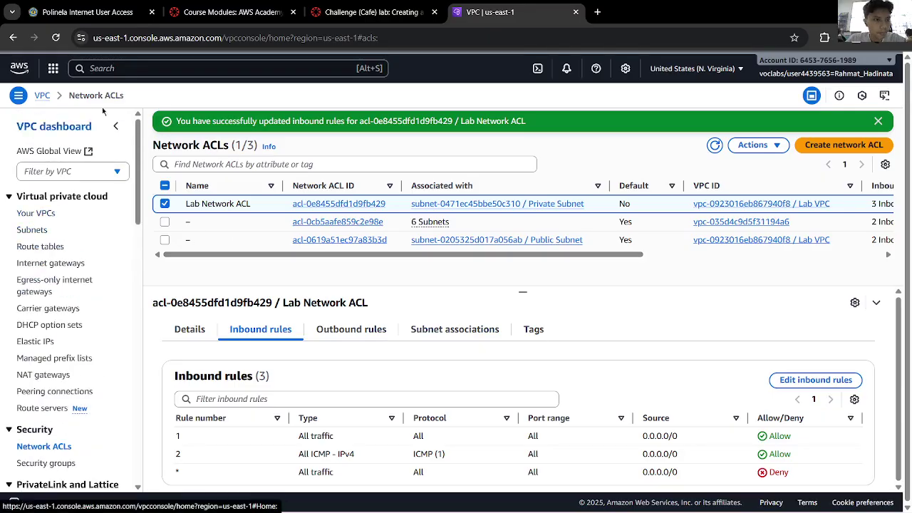
left_click(158, 65)
type("ec2")
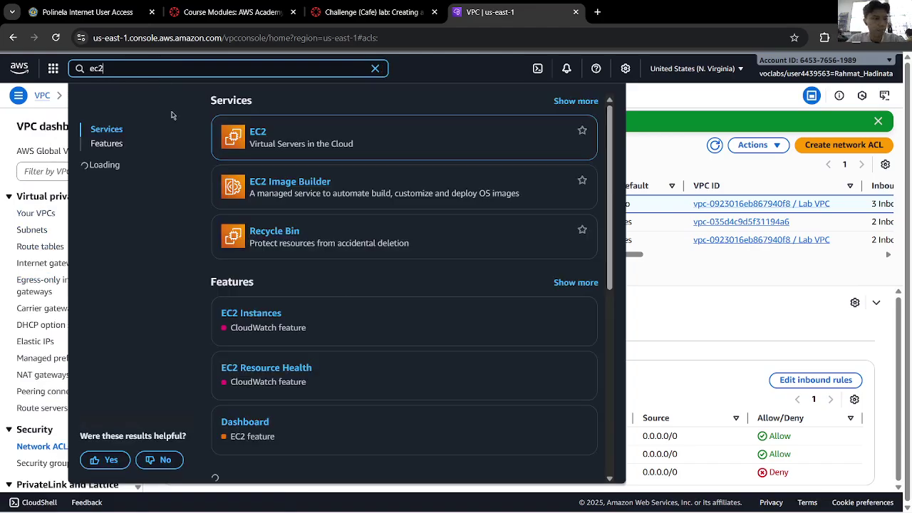
left_click(258, 131)
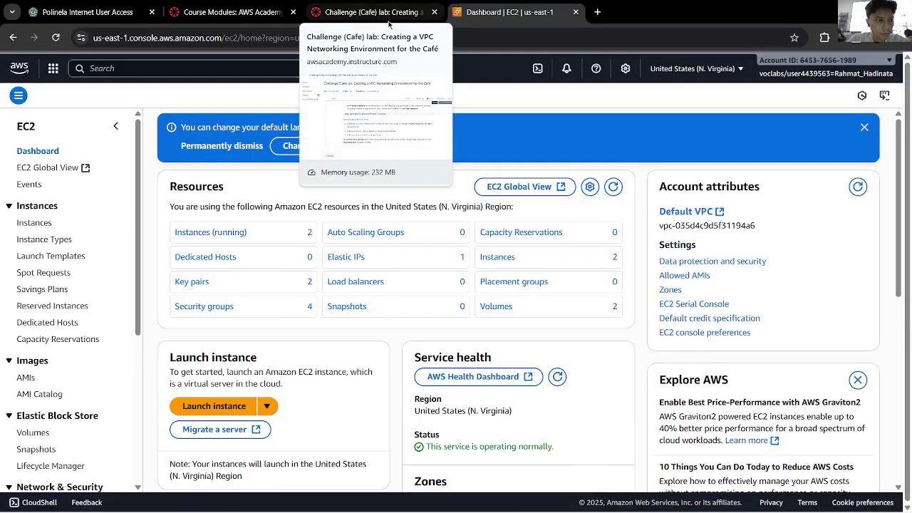
left_click(35, 223)
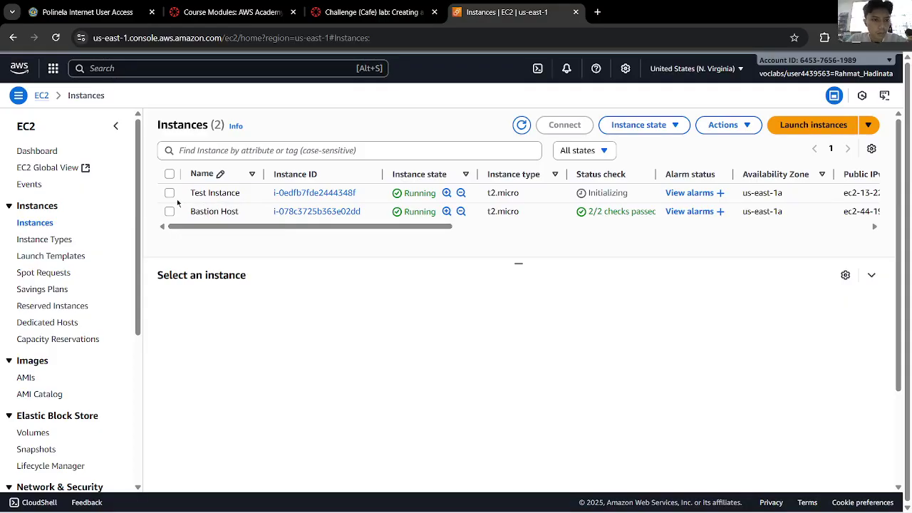
left_click(168, 193)
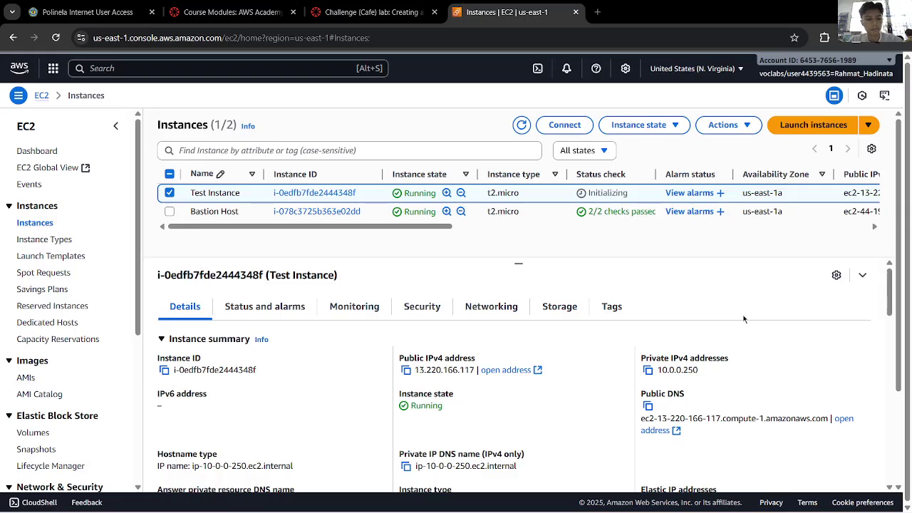
key("super+r")
key("Return")
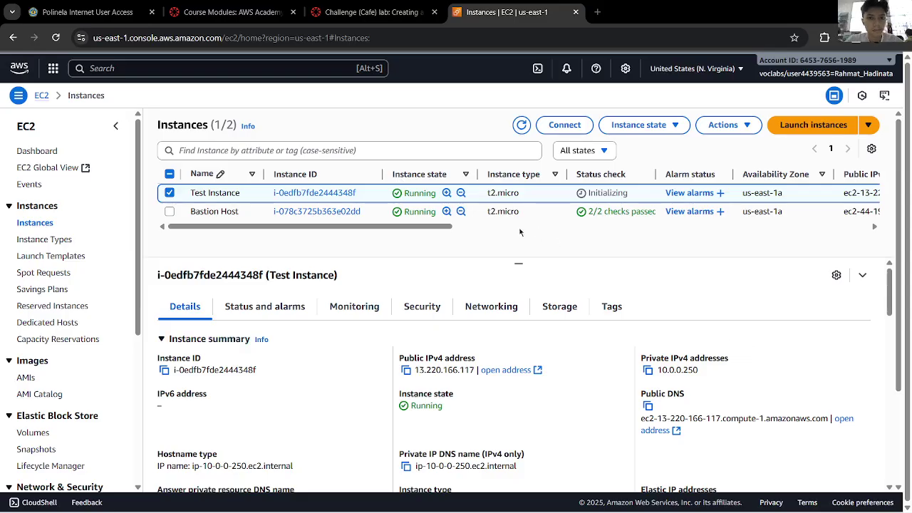
left_click(647, 369)
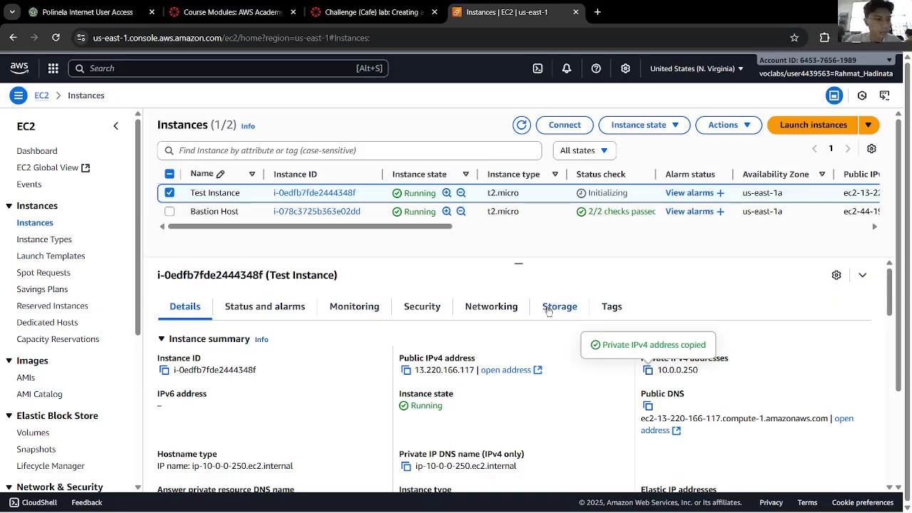
Step: Open the VPC service's Network ACLs list in a new browser tab and start editing Lab Network ACL's inbound rules
left_click(148, 71)
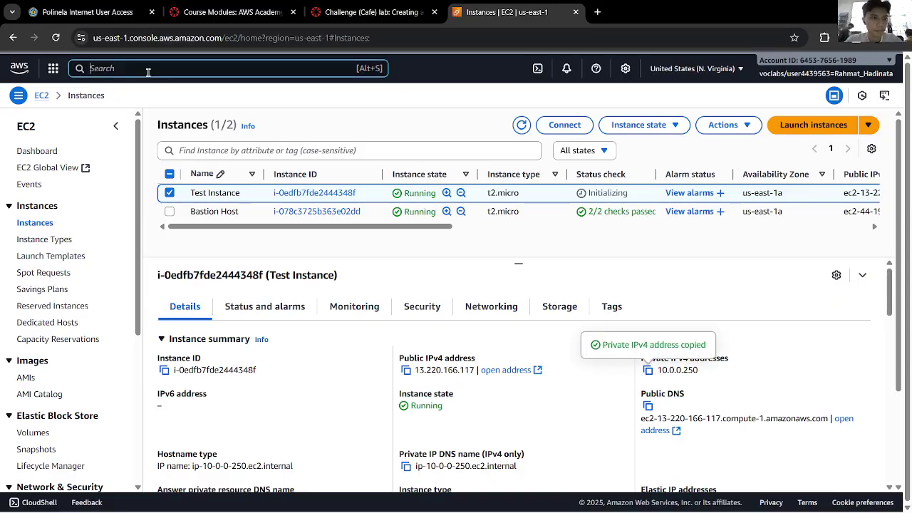
type("vpc")
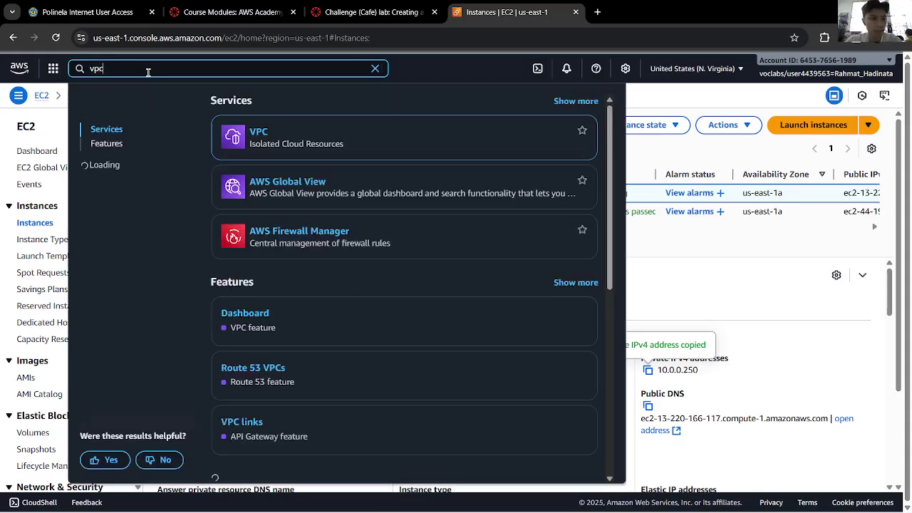
left_click(258, 133)
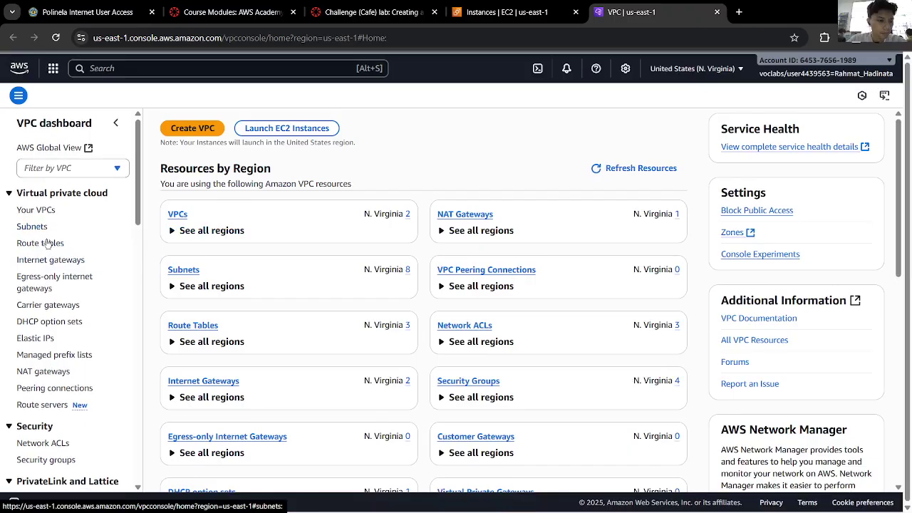
scroll(61, 384, "down", 1)
left_click(61, 388)
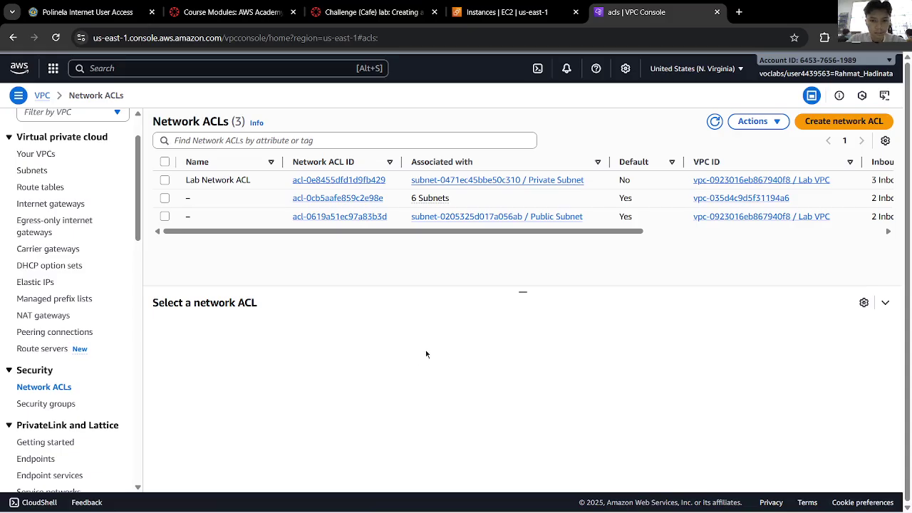
left_click(165, 180)
left_click(260, 330)
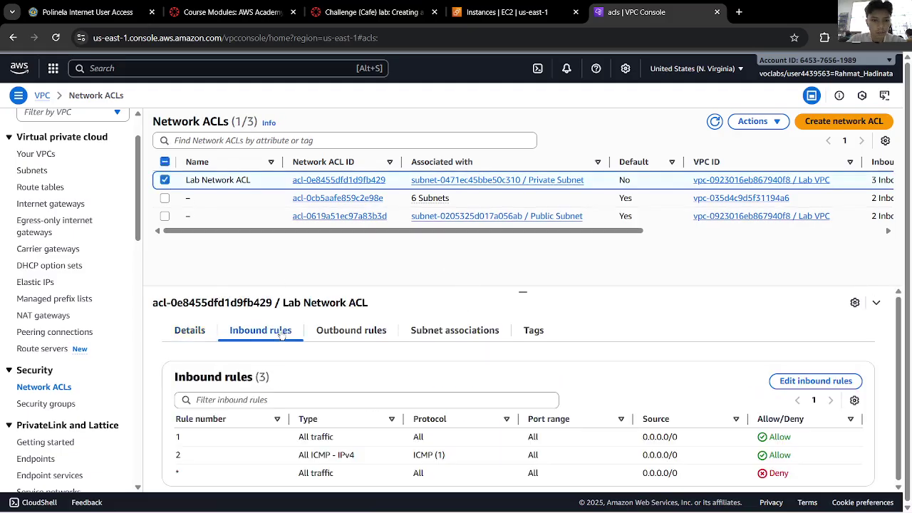
left_click(816, 384)
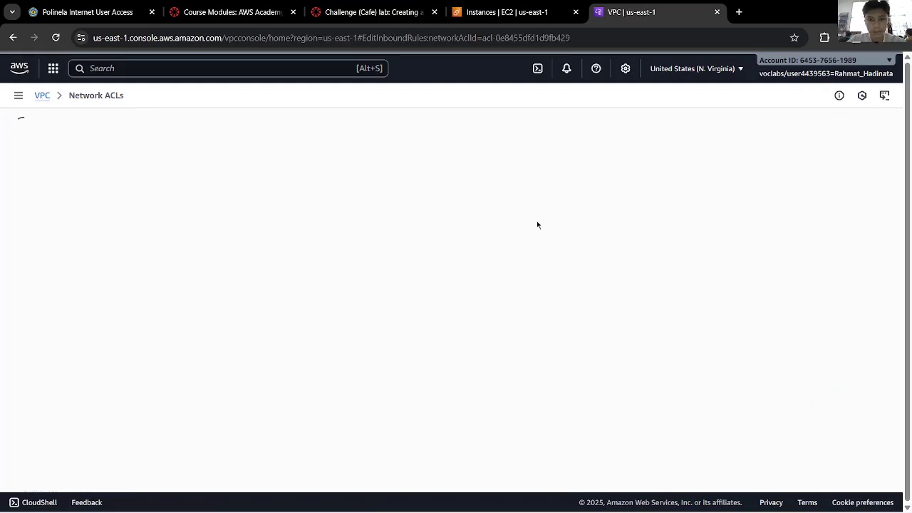
Step: Set rule 2's source to the Test Instance's private IP 10.0.0.250/32 and recheck lab step 44
triple_click(584, 213)
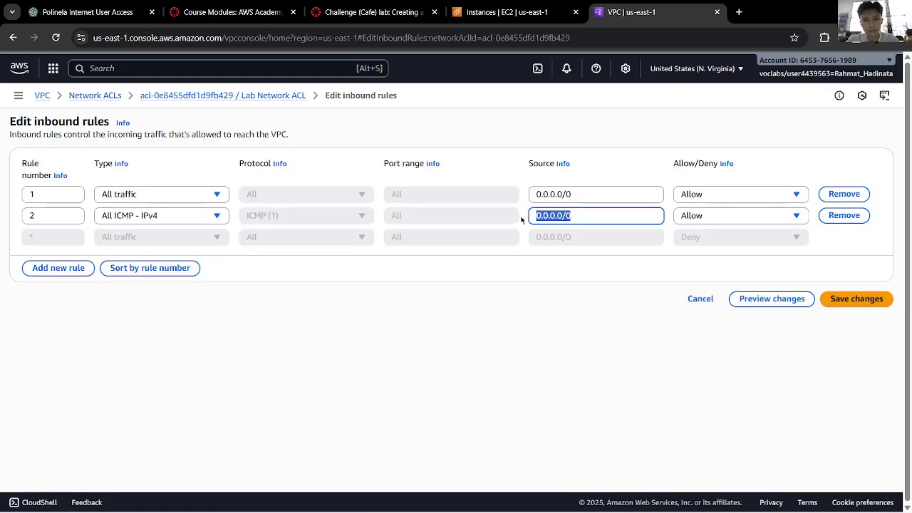
type("10.0.0.250")
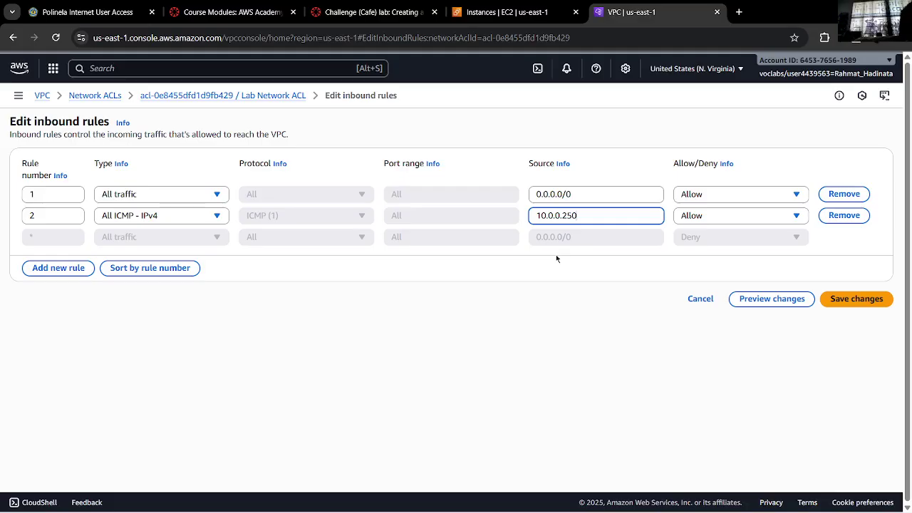
left_click(579, 273)
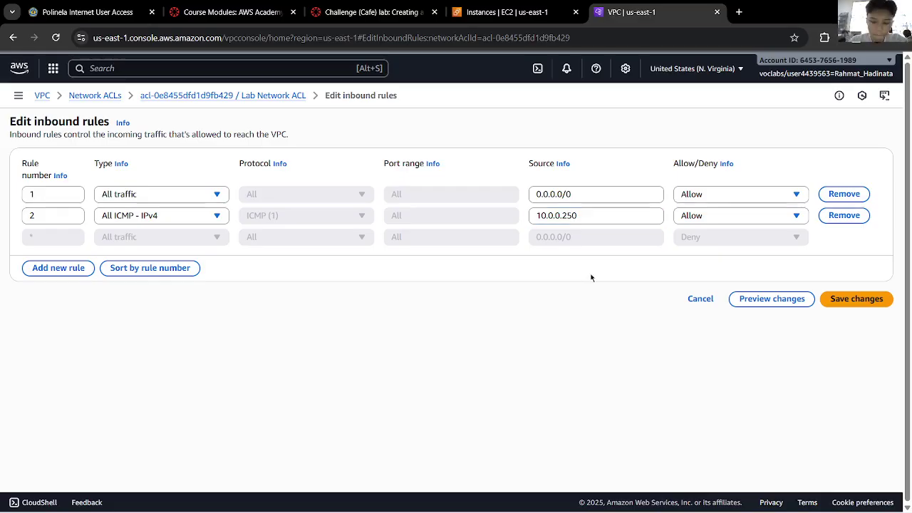
left_click(608, 220)
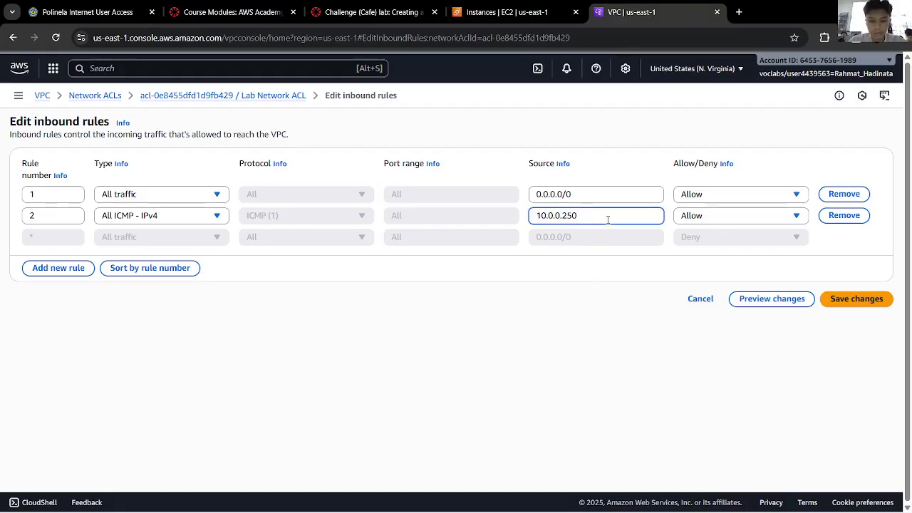
type("/32")
left_click(562, 11)
left_click(375, 7)
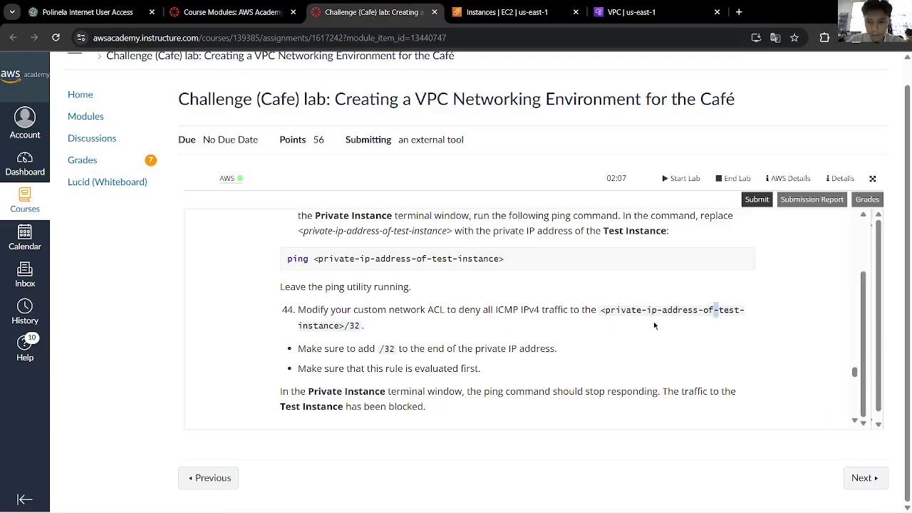
left_click(648, 8)
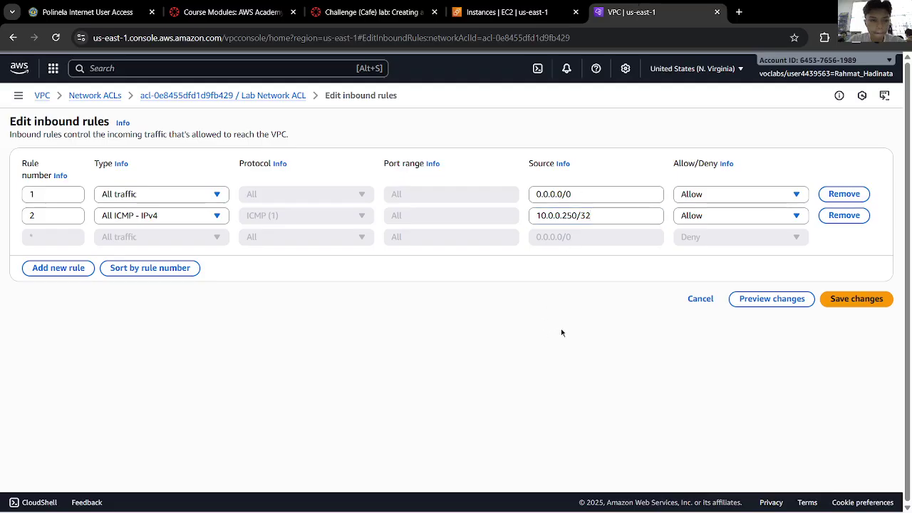
Step: Try to save inbound rule 2 as Deny and check Lab Network ACL's inbound rules
left_click(744, 215)
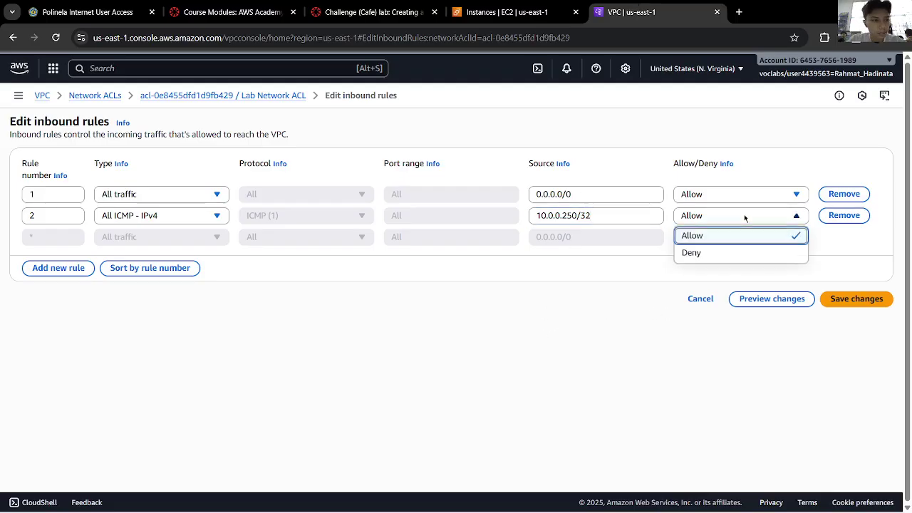
left_click(753, 255)
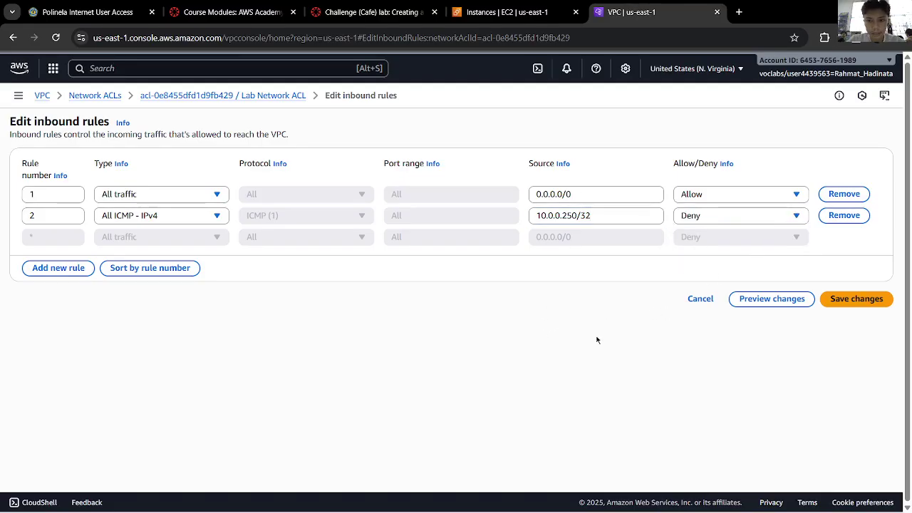
left_click(843, 309)
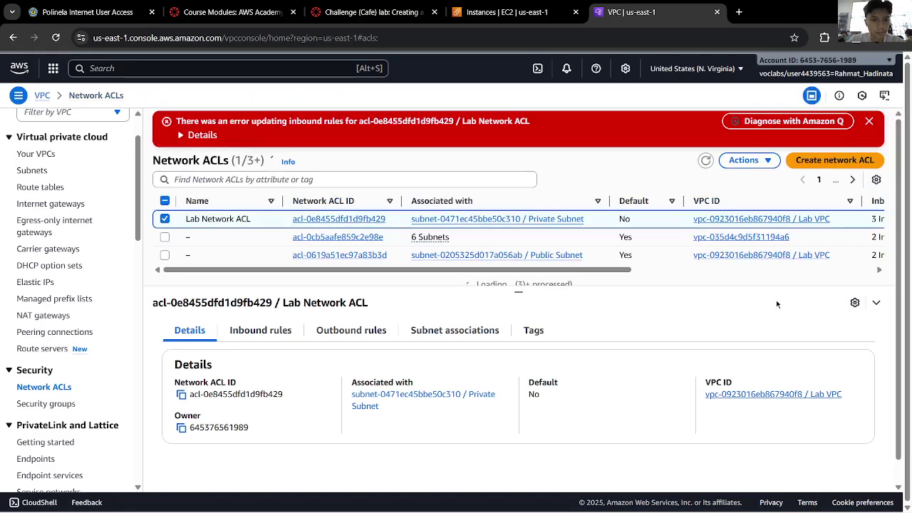
left_click(868, 121)
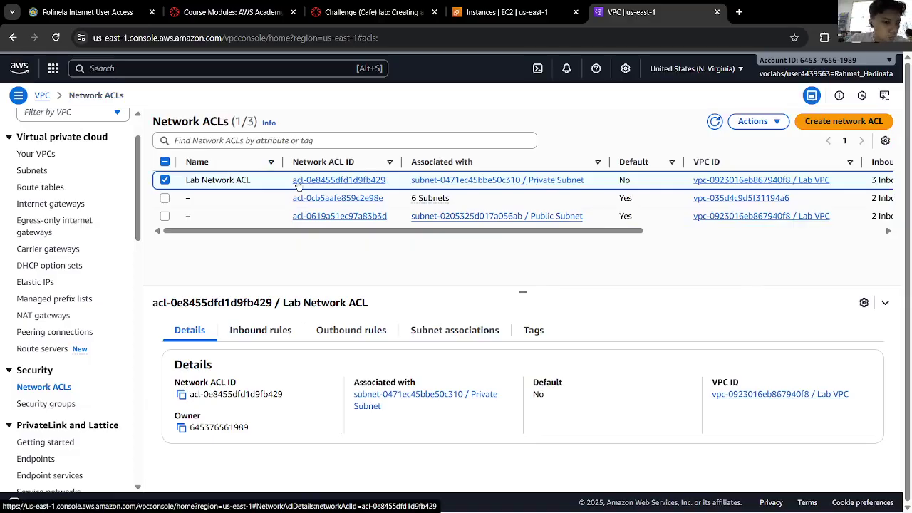
left_click(279, 333)
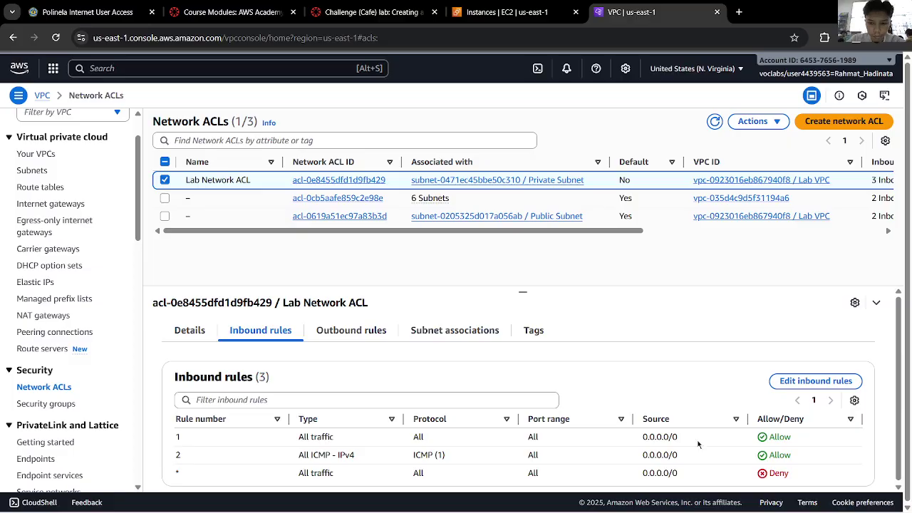
Step: Try to save Lab Network ACL's inbound rule 2 with source 10.0.0.250/32, and refresh the network ACL list
left_click(785, 382)
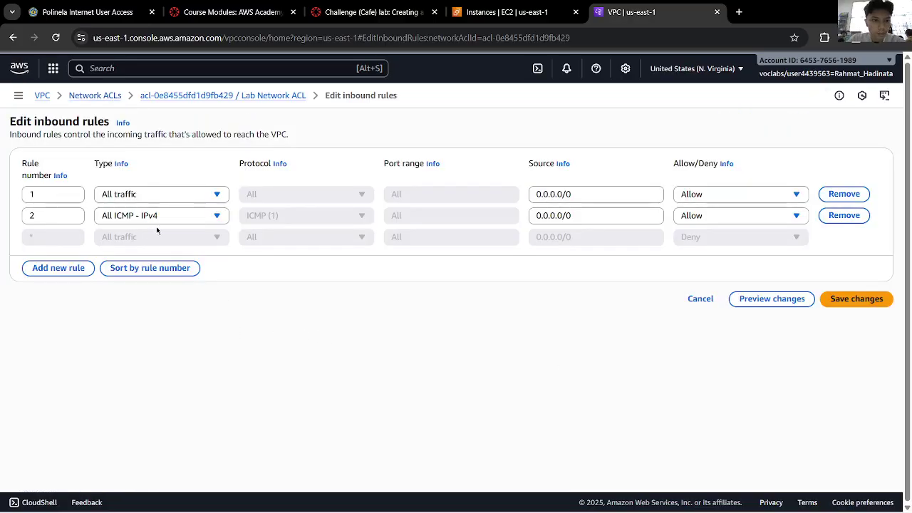
triple_click(583, 216)
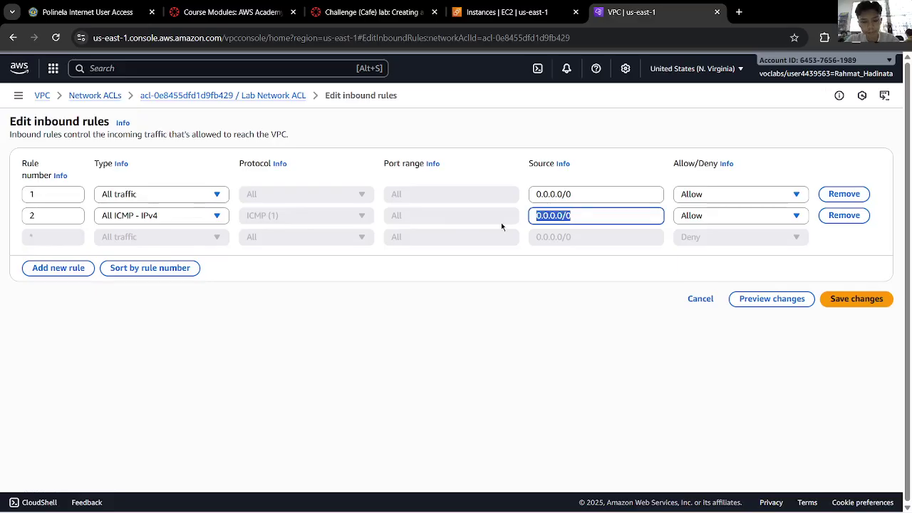
type("10.0.0.250/")
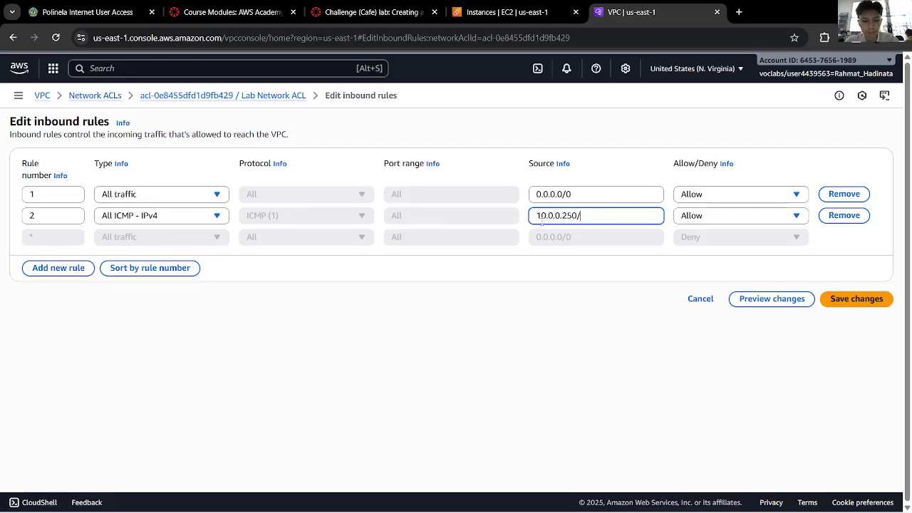
type("32")
left_click(826, 300)
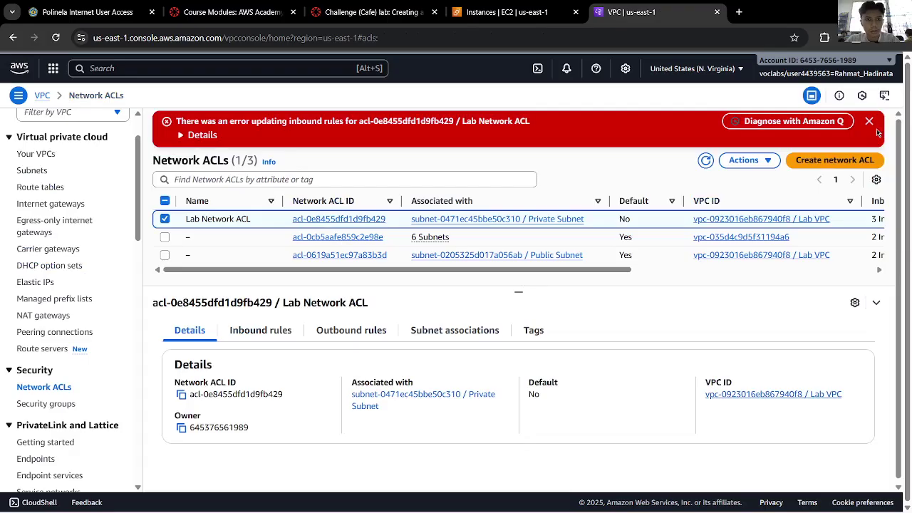
left_click(869, 122)
left_click(713, 123)
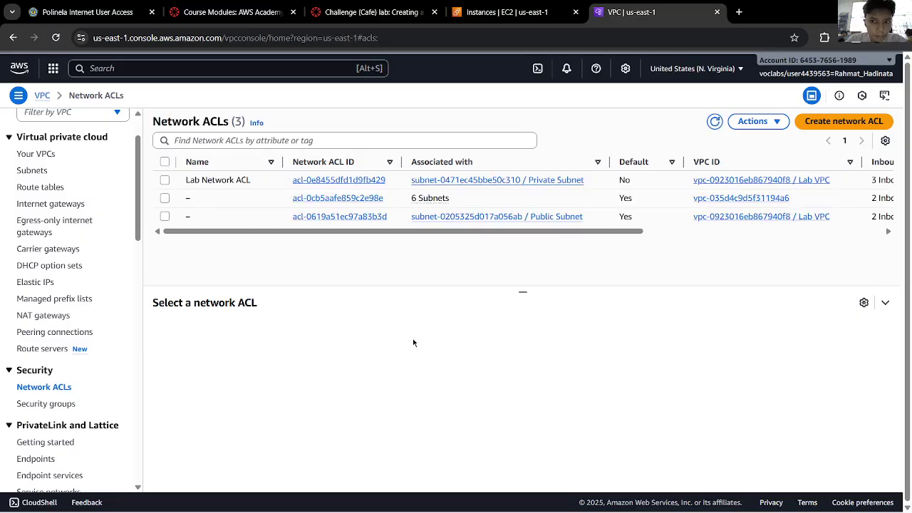
left_click(713, 122)
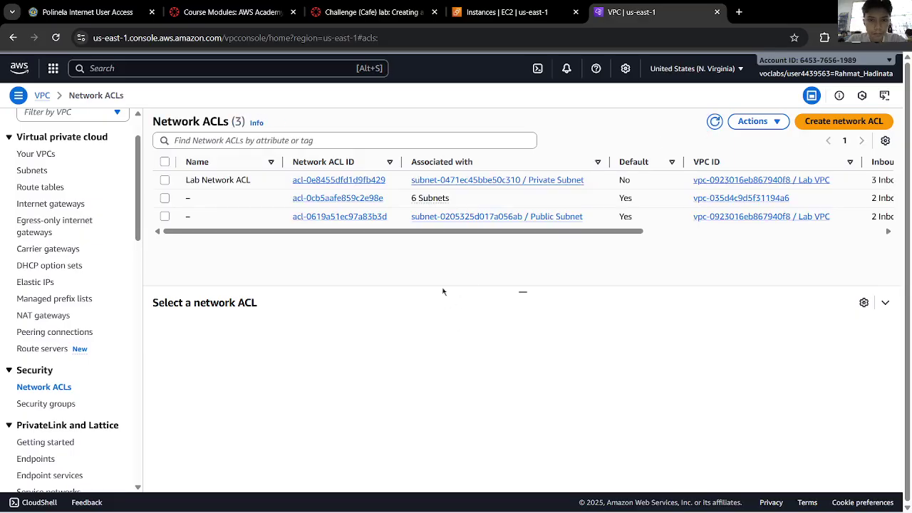
Step: Edit Lab Network ACL's inbound rule 2 to deny all ICMP IPv4 traffic from source 10.0.0.250/32
left_click(165, 181)
left_click(279, 331)
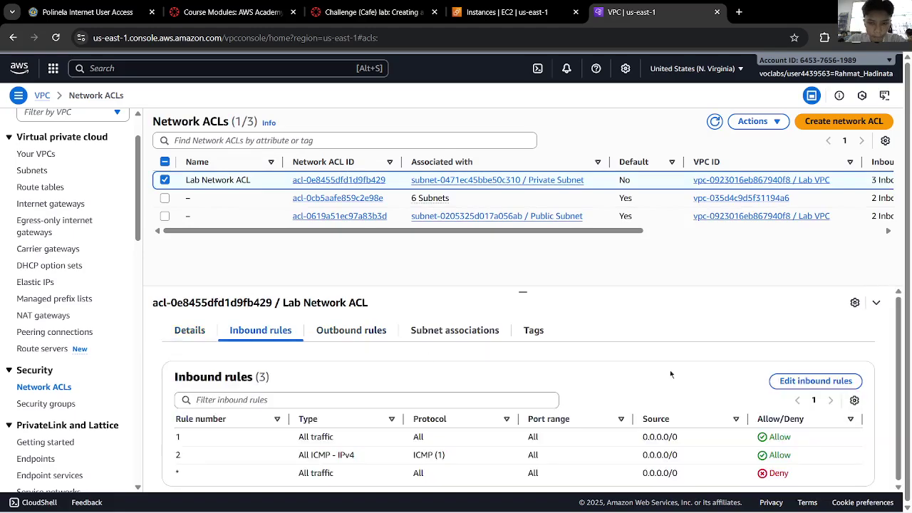
left_click(815, 381)
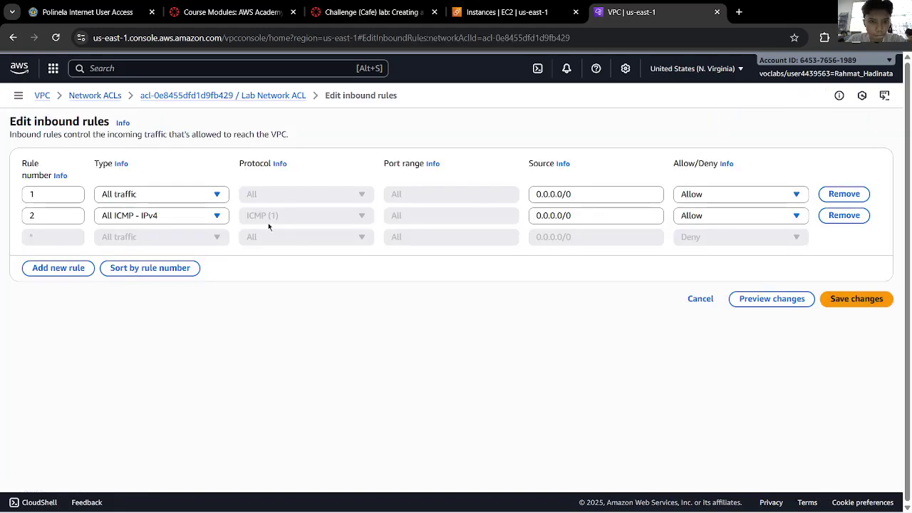
left_click(716, 213)
left_click(722, 250)
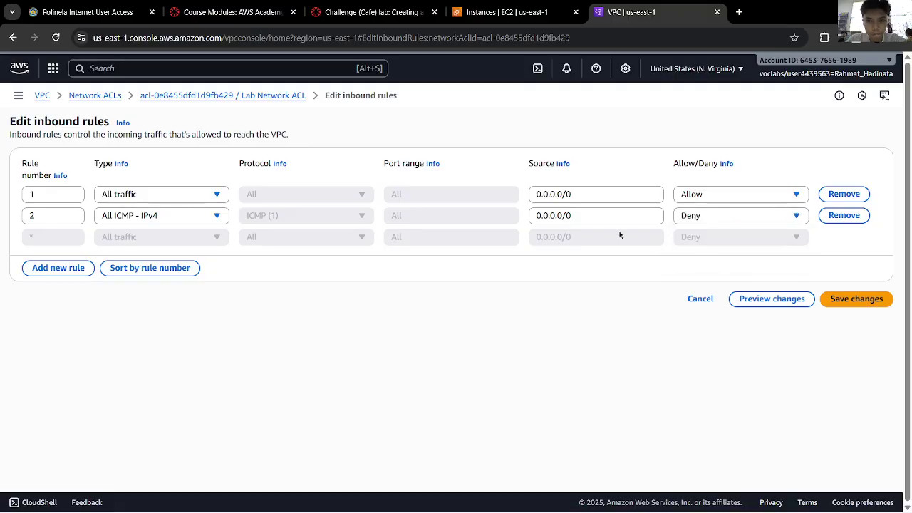
left_click(610, 218)
key("ctrl+a")
type("10.0.0.250")
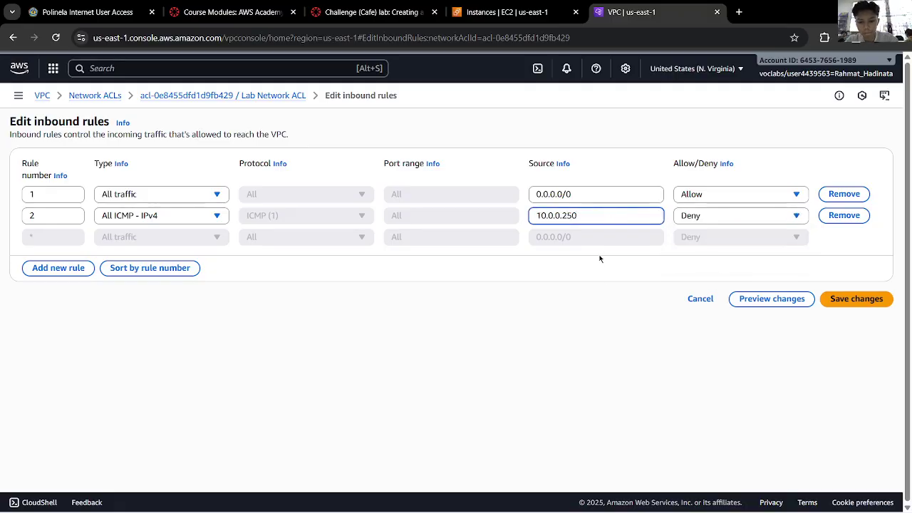
type("/32")
left_click(614, 300)
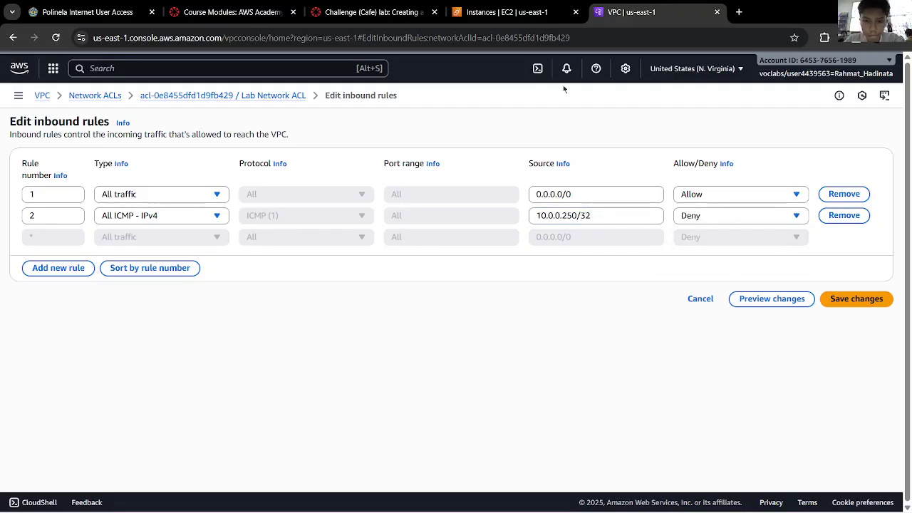
Step: Check the Test Instance's details in the EC2 Instances list against the Network ACLs page
left_click(502, 13)
left_click(370, 12)
left_click(502, 12)
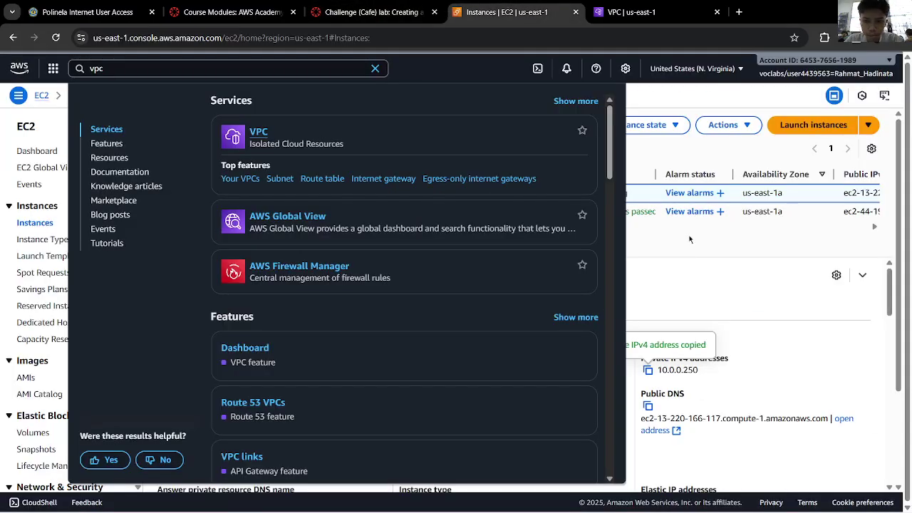
left_click(689, 240)
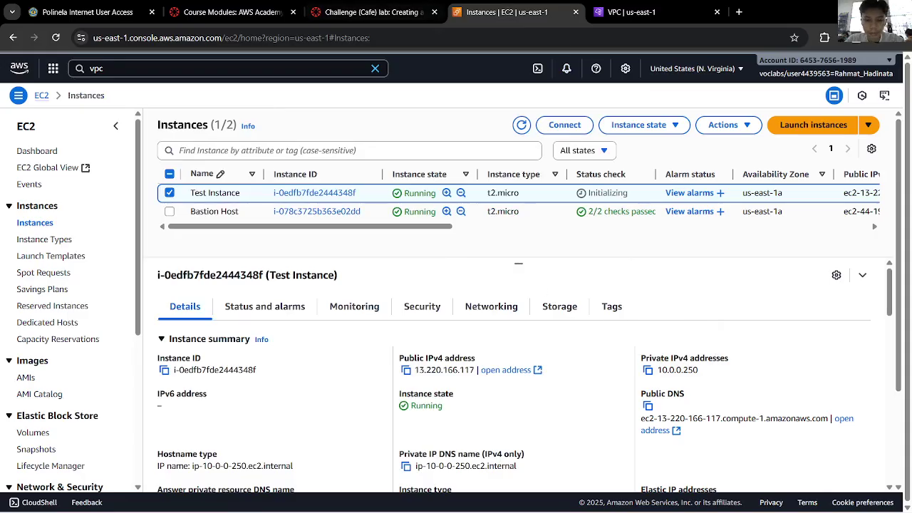
left_click(586, 499)
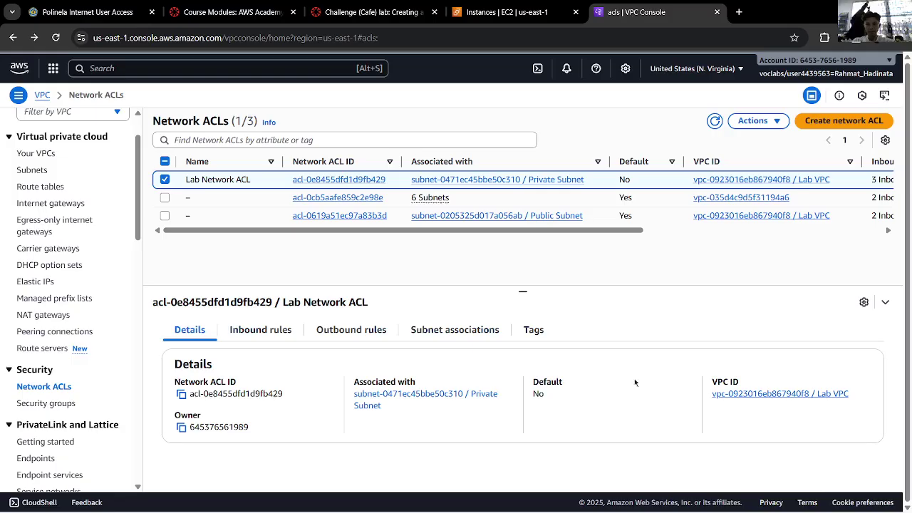
left_click(499, 12)
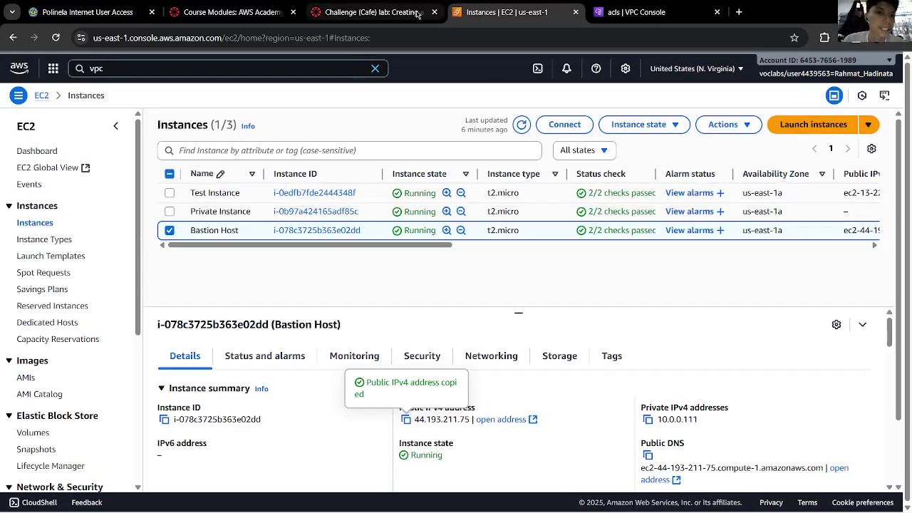
left_click(620, 10)
Step: Return to the café lab page, widen the instructions and review steps 39 to 42 on the custom network ACL
left_click(428, 5)
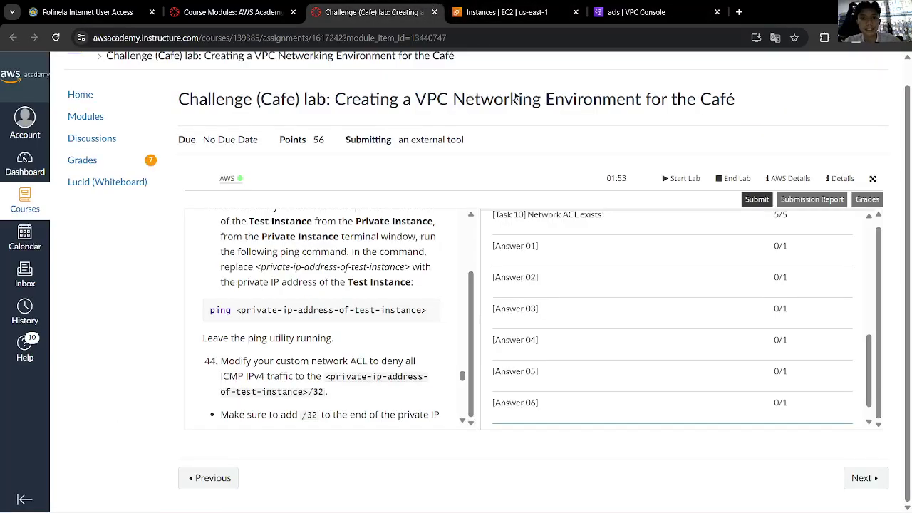
left_click_drag(482, 256, 682, 295)
scroll(682, 294, "up", 2)
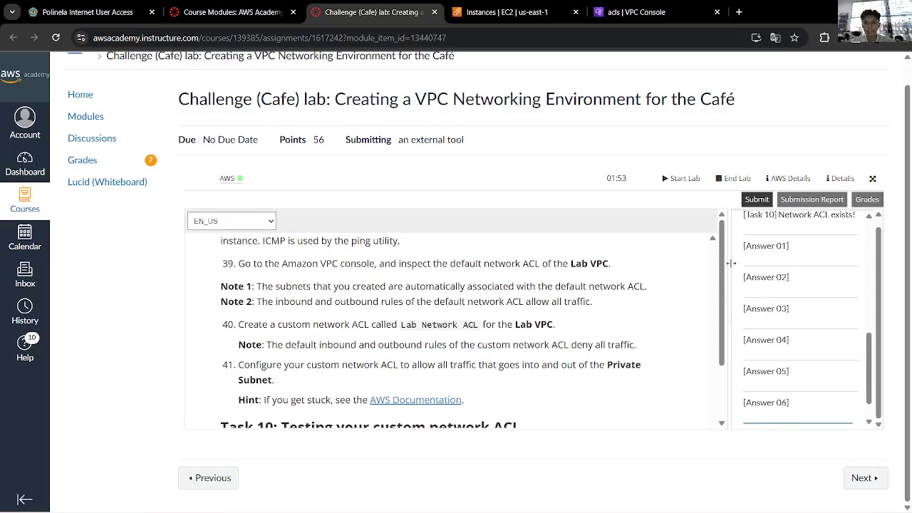
scroll(430, 328, "down", 2)
scroll(430, 349, "up", 2)
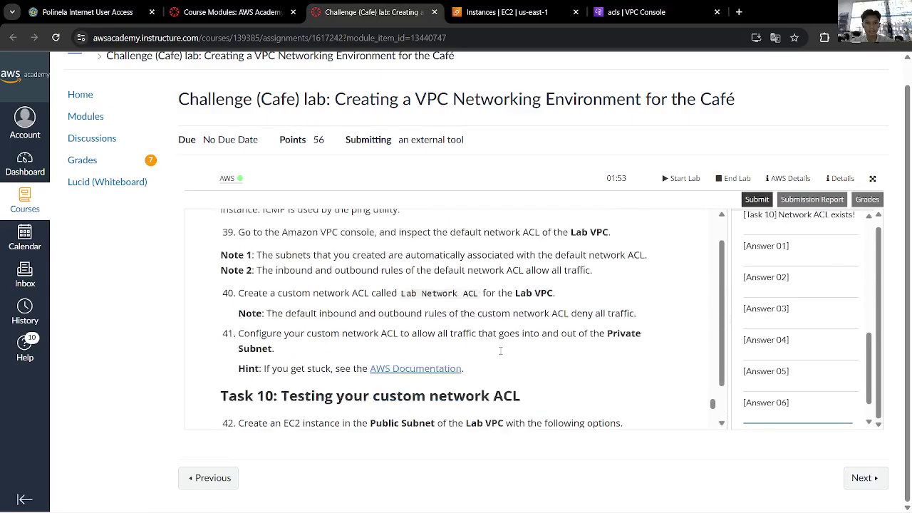
scroll(619, 366, "down", 2)
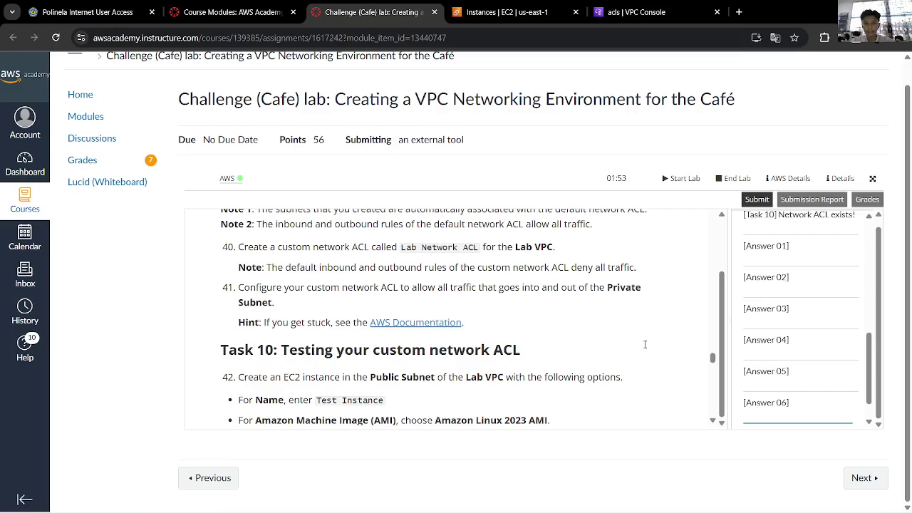
Step: Show the lab's AWS details full screen and open the multiple choice questions in a separate browser tab
left_click(785, 178)
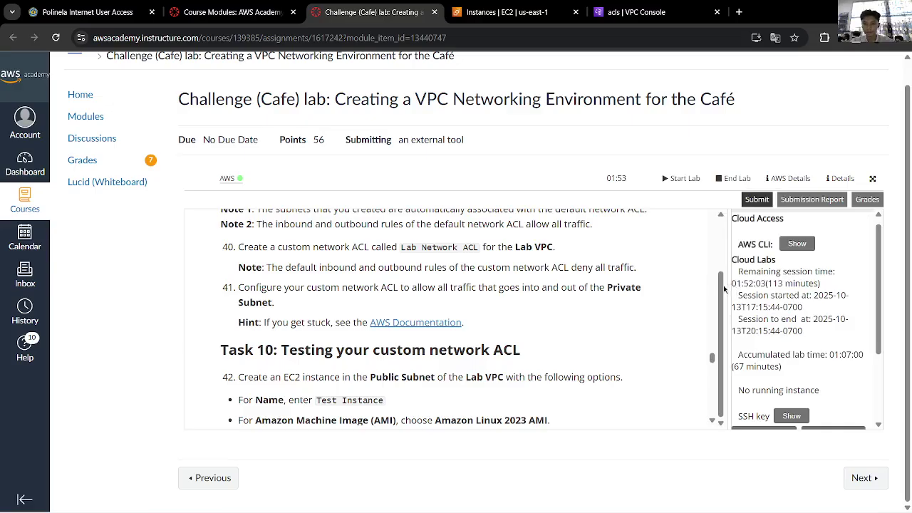
left_click_drag(724, 288, 526, 287)
left_click(872, 178)
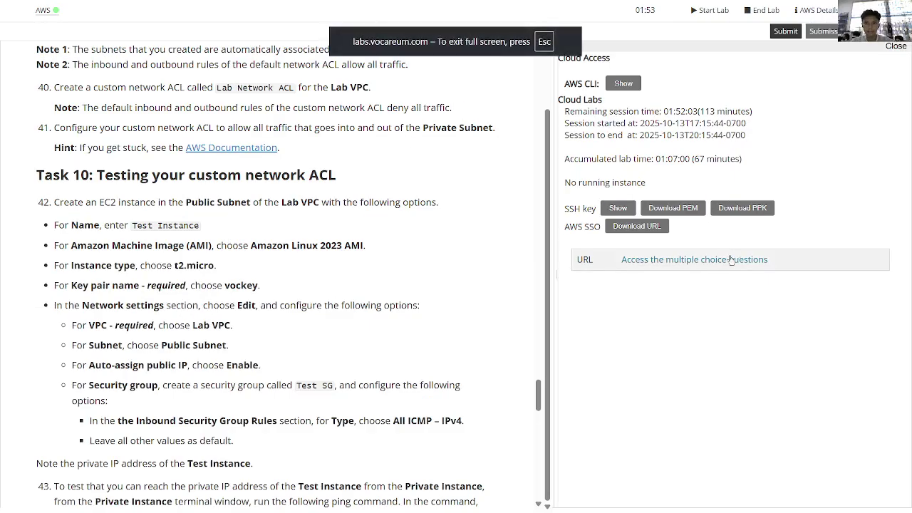
right_click(659, 259)
left_click(528, 109)
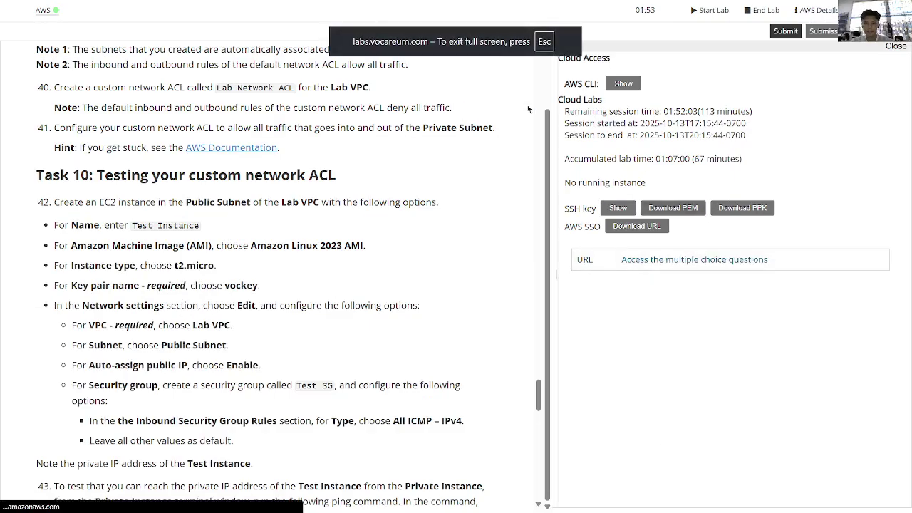
key("Escape")
left_click(455, 13)
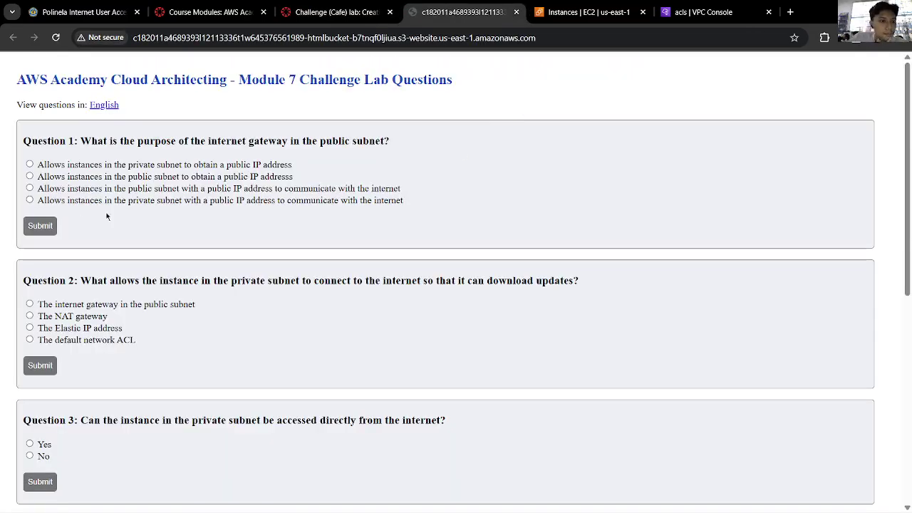
Step: Look through the six questions and submit "Allows instances in the public subnet with a public IP address to communicate with the internet" for Question 1
scroll(189, 206, "down", 5)
scroll(189, 205, "down", 1)
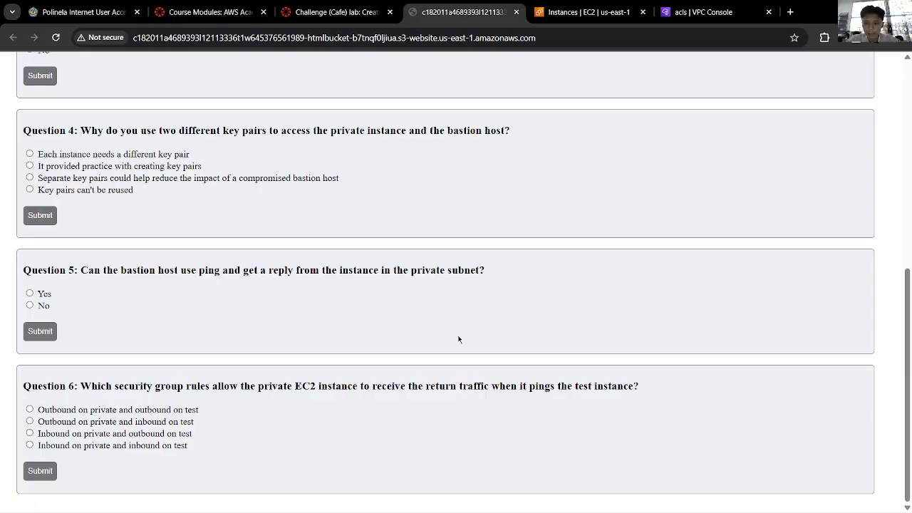
scroll(339, 301, "up", 5)
scroll(339, 301, "up", 2)
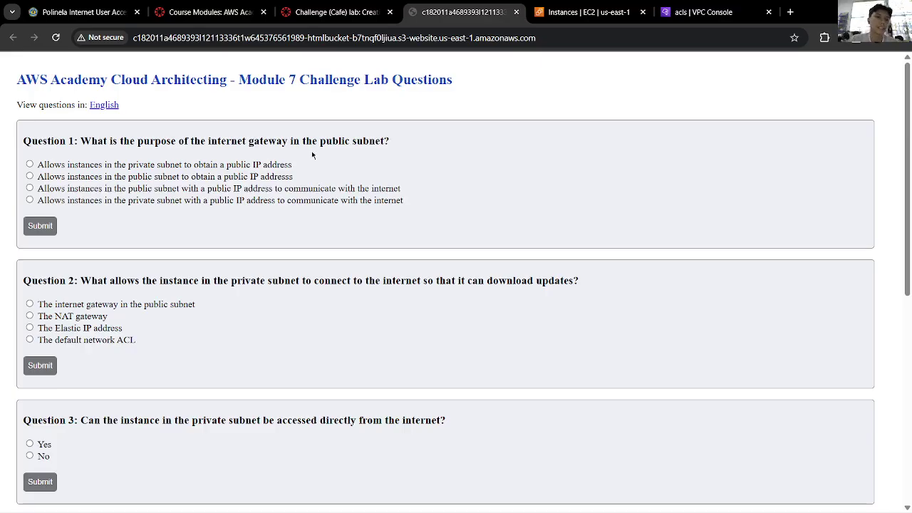
left_click_drag(289, 139, 207, 137)
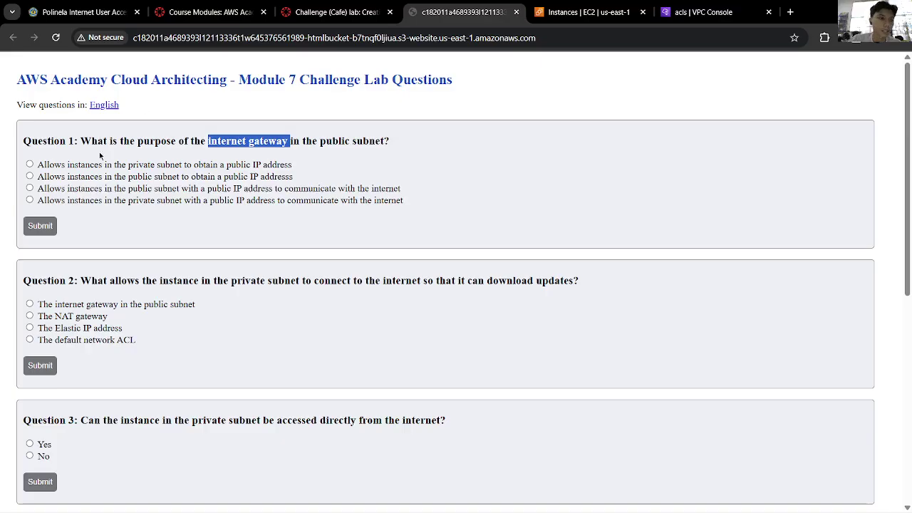
left_click(29, 188)
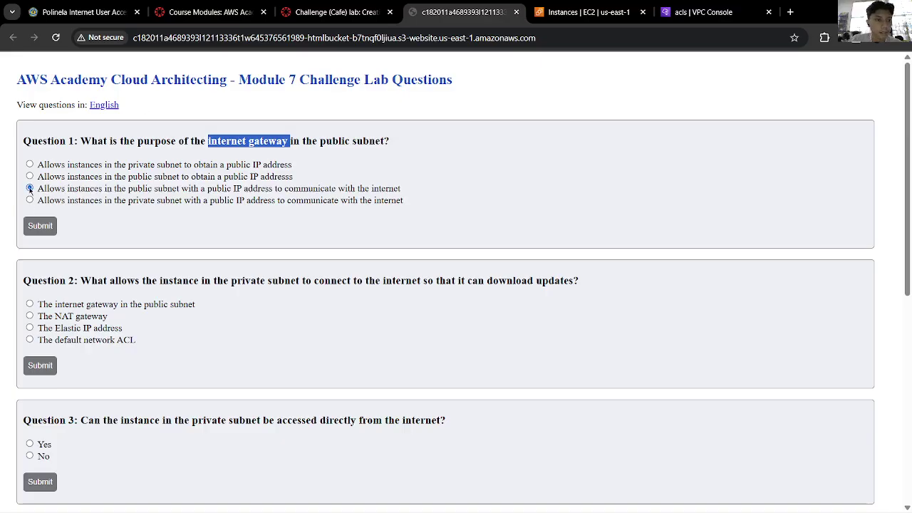
left_click(44, 227)
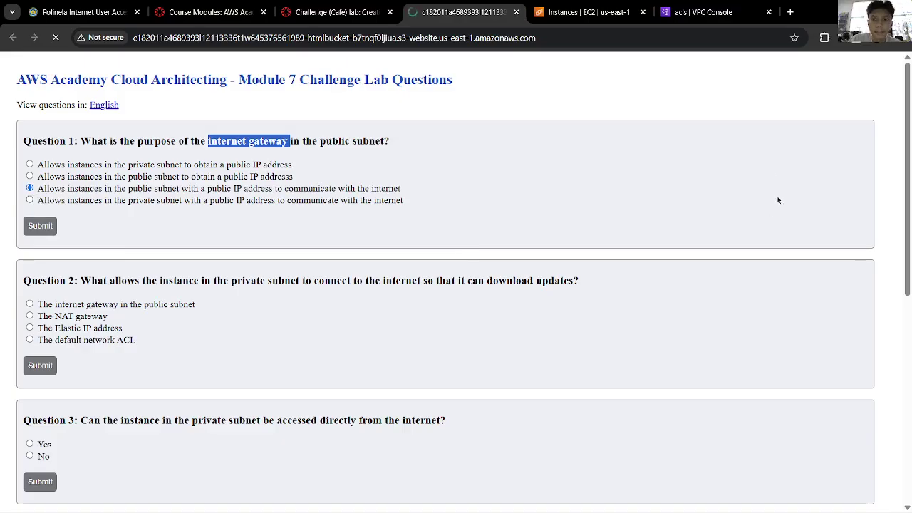
left_click(292, 108)
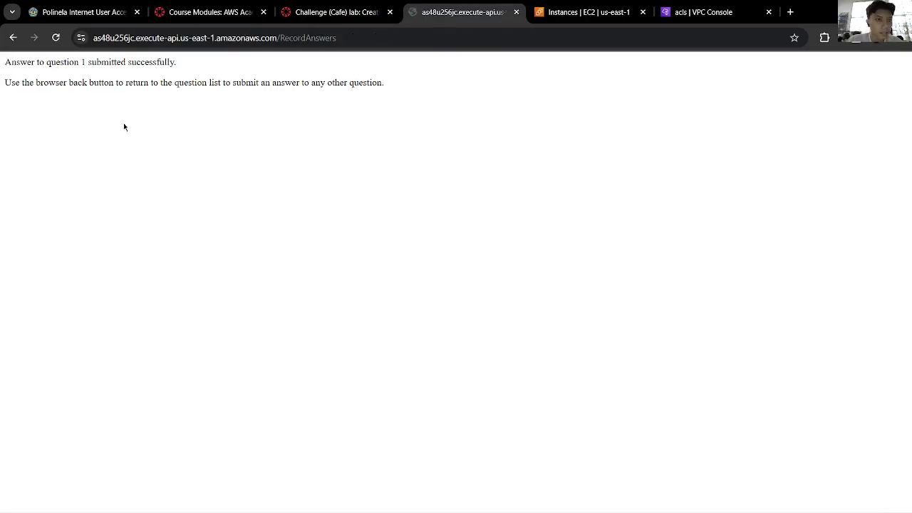
Step: Return to the question list and submit "The NAT gateway" as the answer to Question 2
left_click(13, 37)
scroll(112, 248, "down", 1)
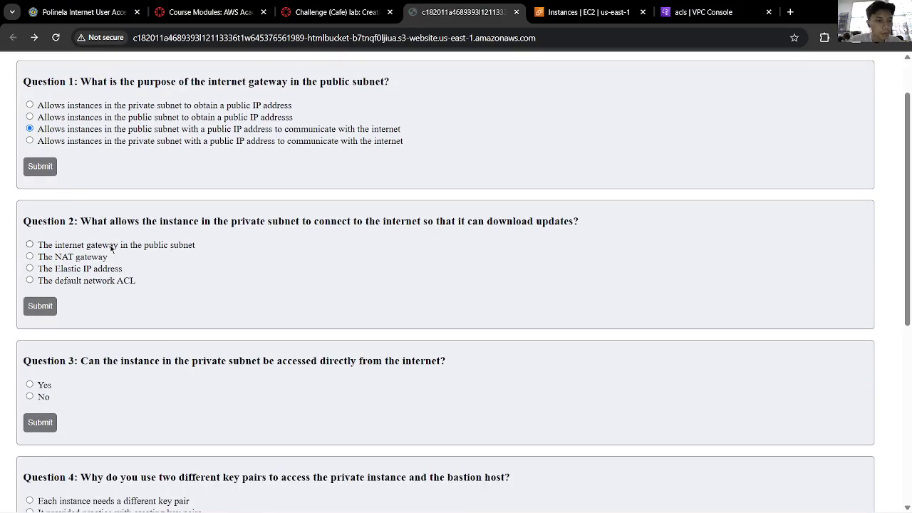
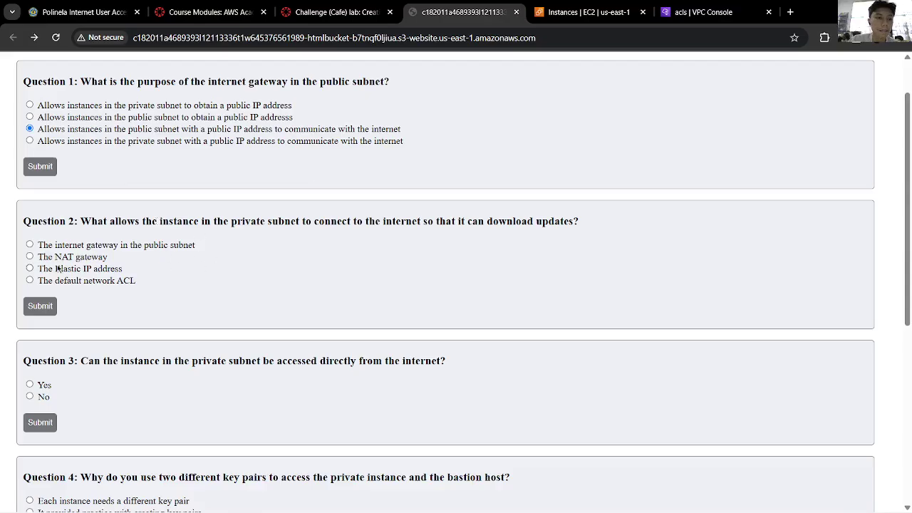
left_click(29, 256)
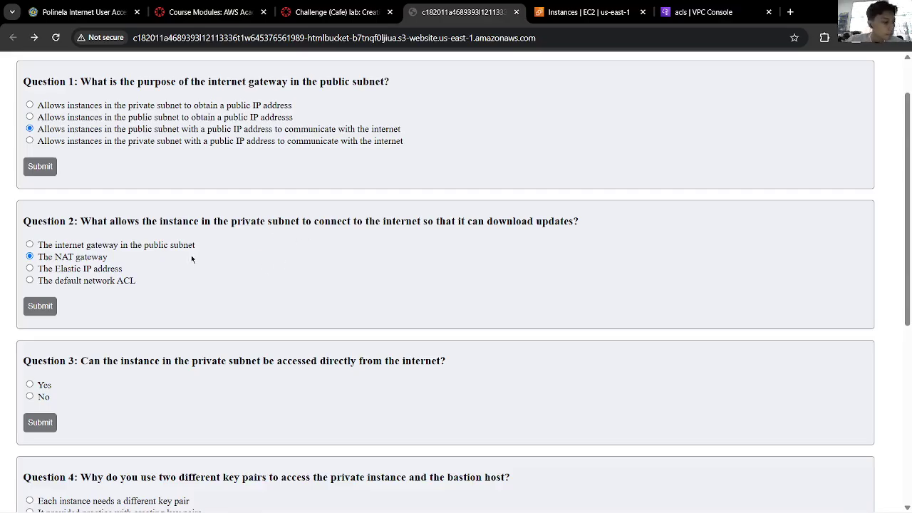
left_click(49, 304)
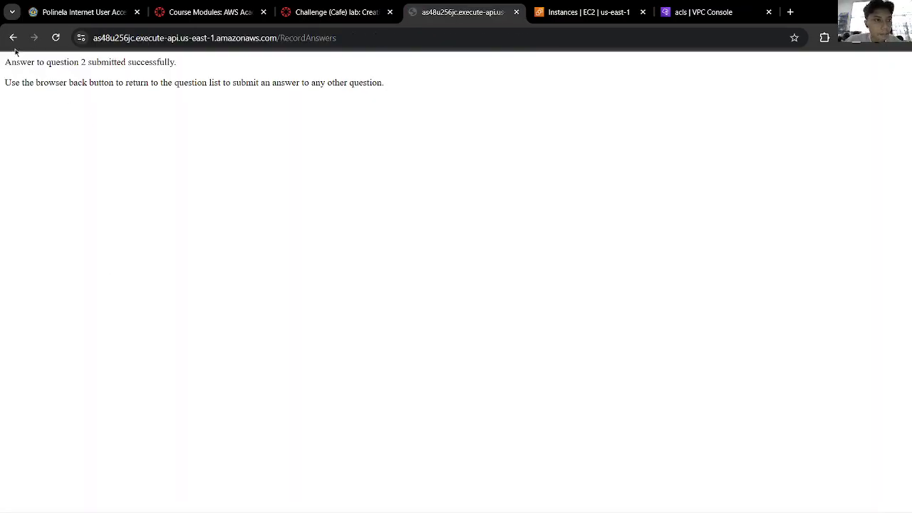
Step: Return to the question list and submit "No" as the answer to Question 3
key("alt+Left")
scroll(106, 269, "down", 2)
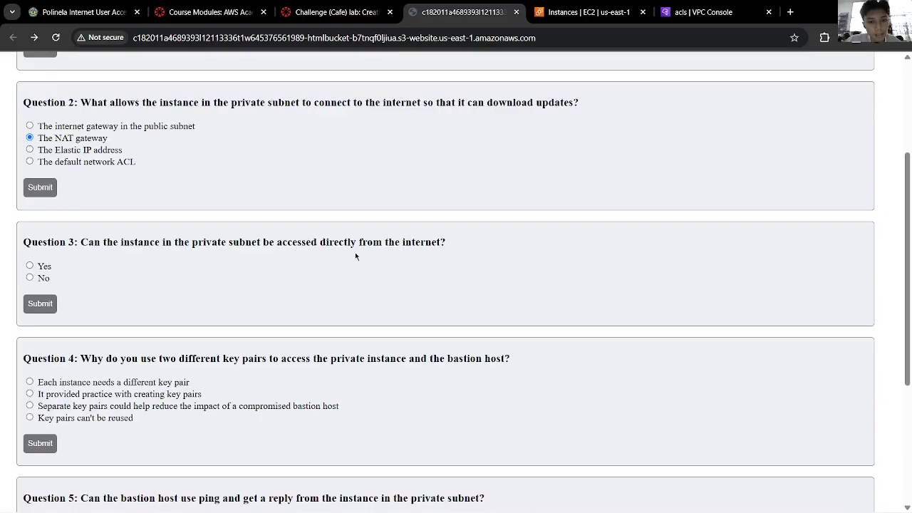
left_click(30, 277)
left_click(41, 306)
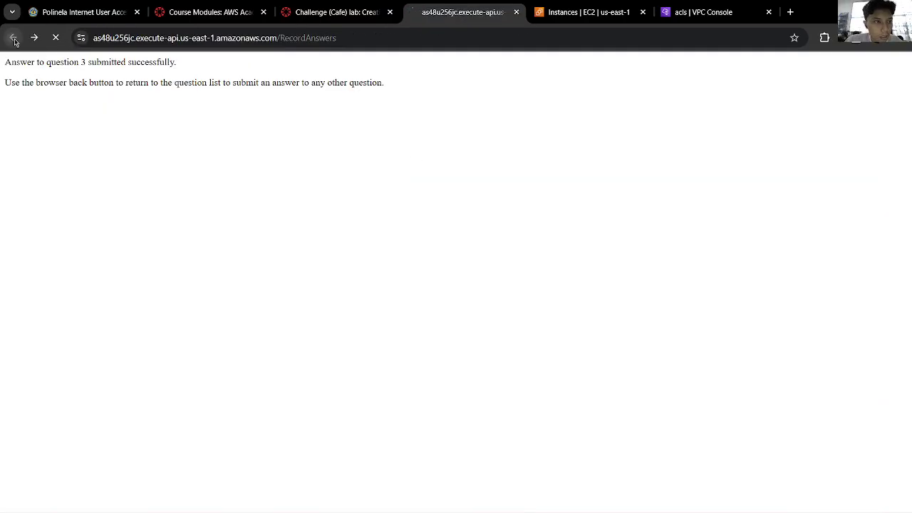
Step: Translate Question 4's third option into Indonesian and submit "Separate key pairs could help reduce the impact of a compromised bastion host" as the answer
left_click(13, 37)
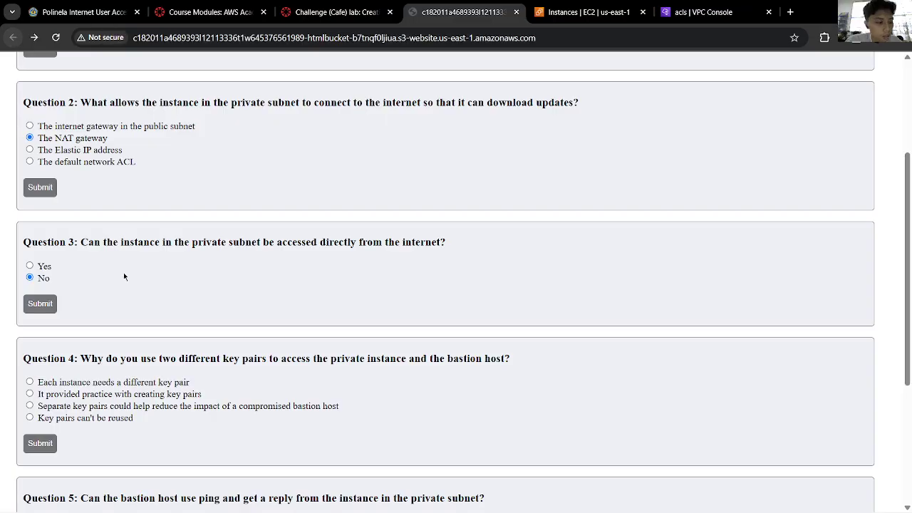
scroll(124, 278, "down", 3)
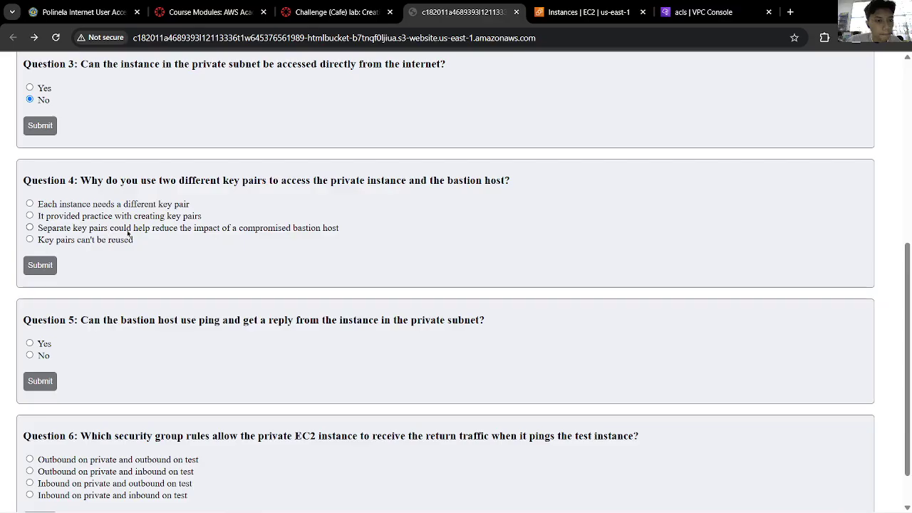
left_click_drag(39, 229, 338, 231)
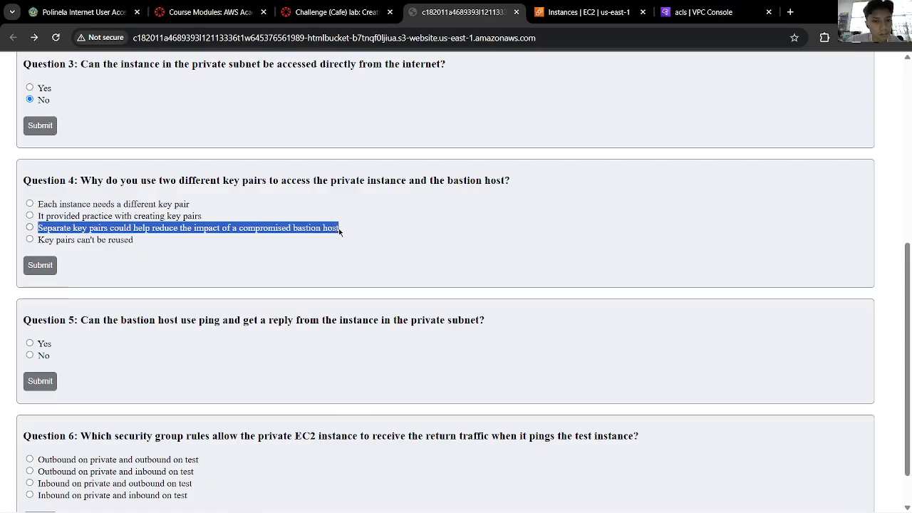
right_click(339, 229)
left_click(405, 325)
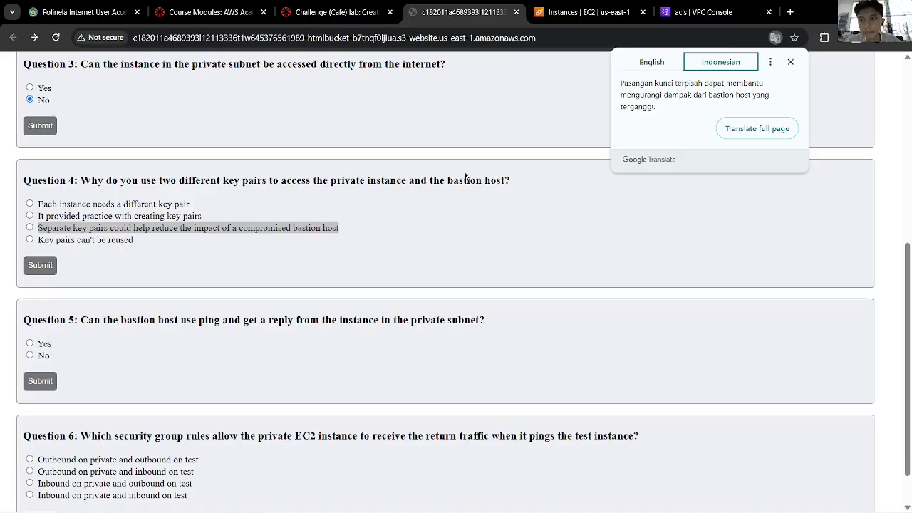
left_click(382, 158)
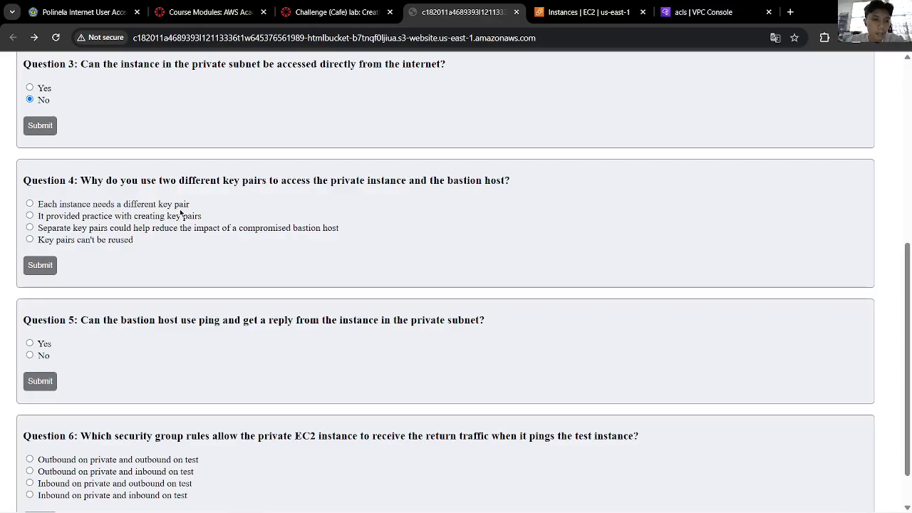
left_click(30, 228)
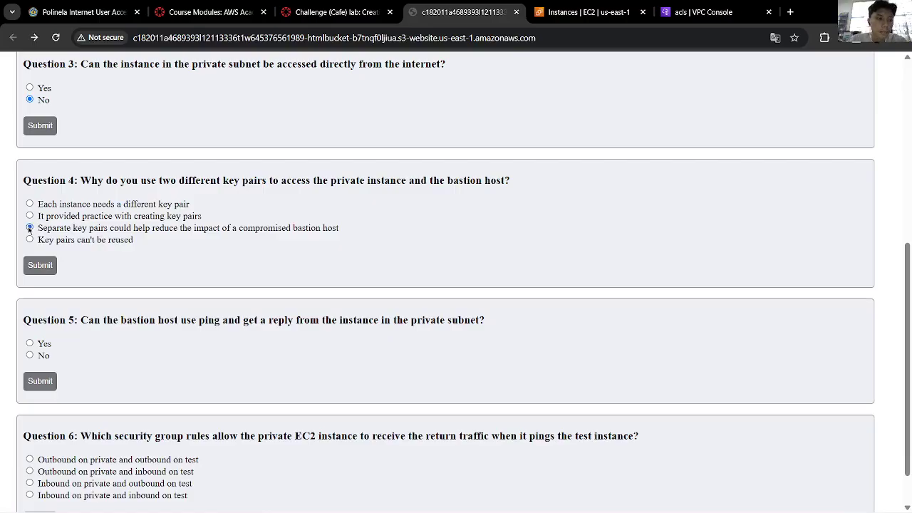
left_click(40, 265)
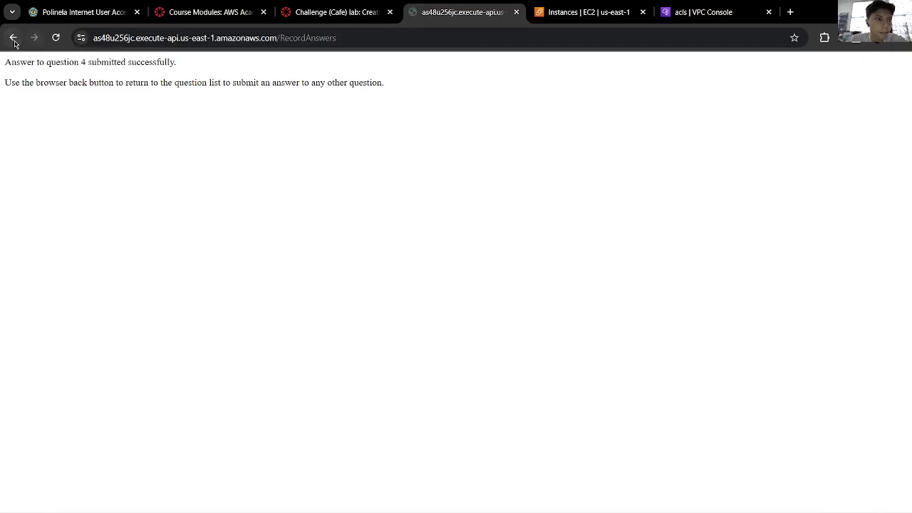
Step: Return to the question list and submit "No" as the answer to Question 5
left_click(13, 38)
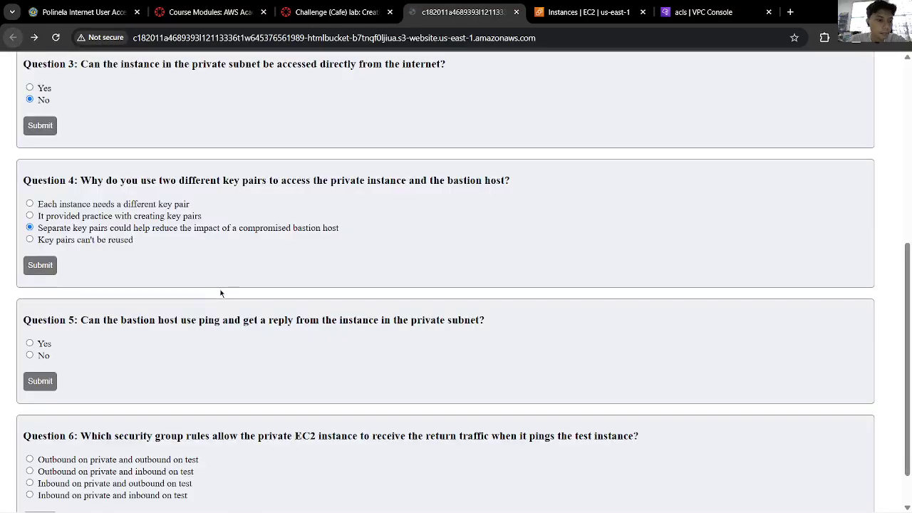
scroll(129, 308, "down", 1)
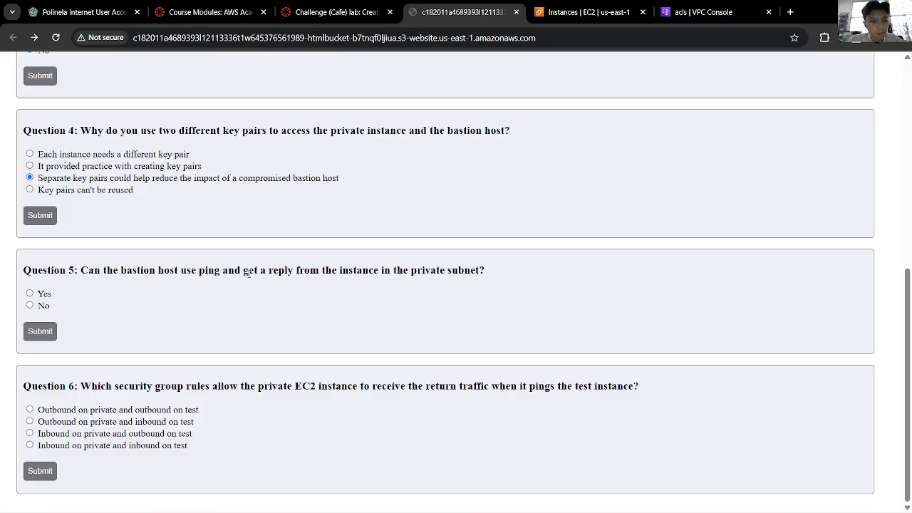
left_click(29, 305)
left_click(40, 330)
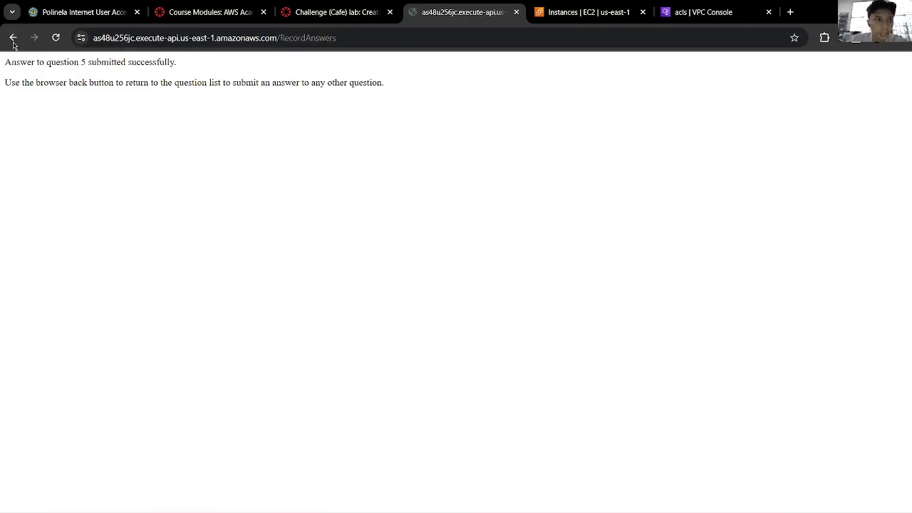
Step: Return to the question list and submit "Outbound on private and inbound on test" as the answer to Question 6
left_click(13, 37)
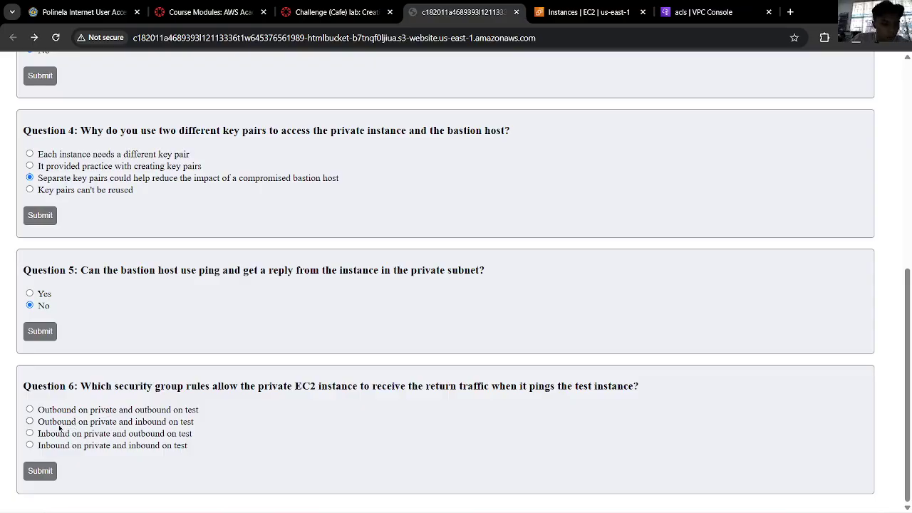
left_click(30, 421)
left_click(46, 474)
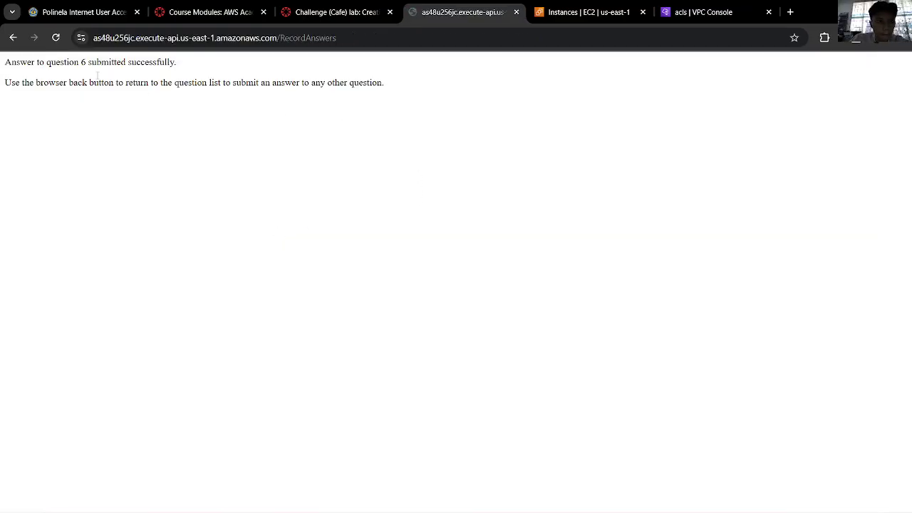
Step: Go back to the Challenge (Cafe) lab page and submit the lab for grading, confirming the submission
left_click(13, 37)
left_click(336, 12)
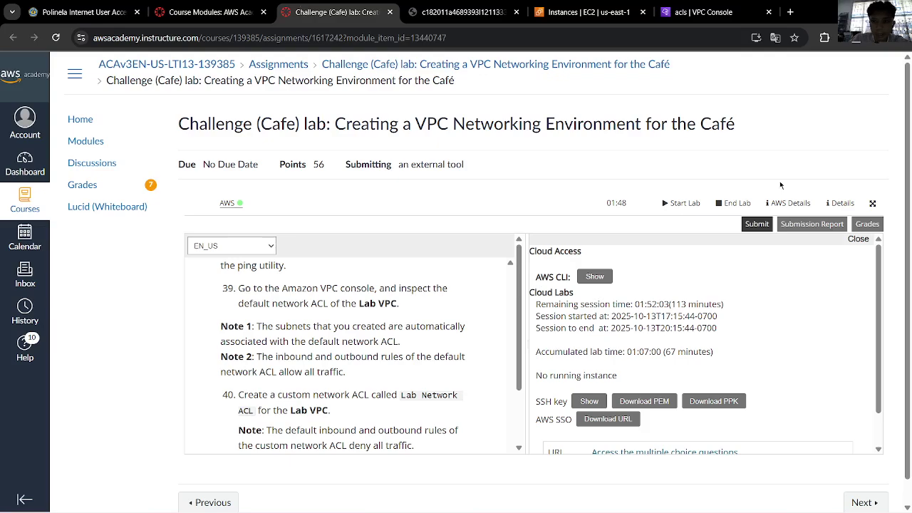
left_click(751, 225)
left_click(723, 269)
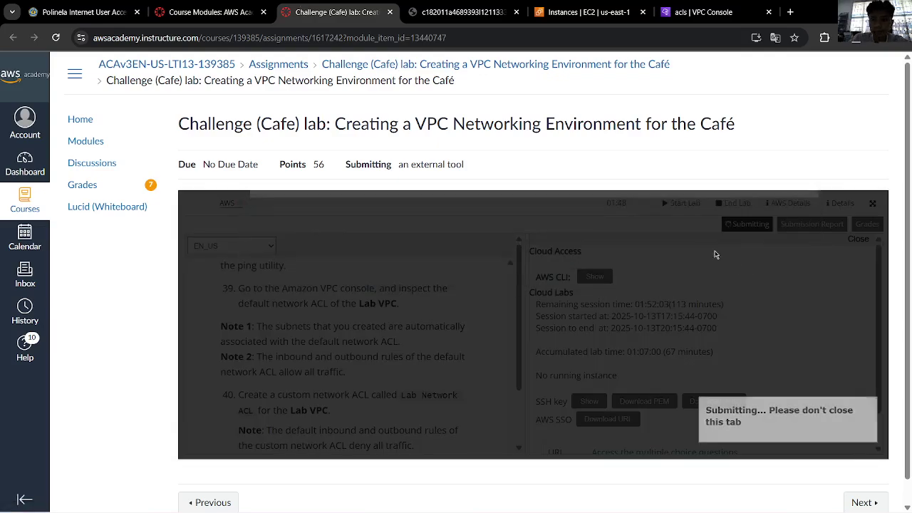
key("alt+Tab")
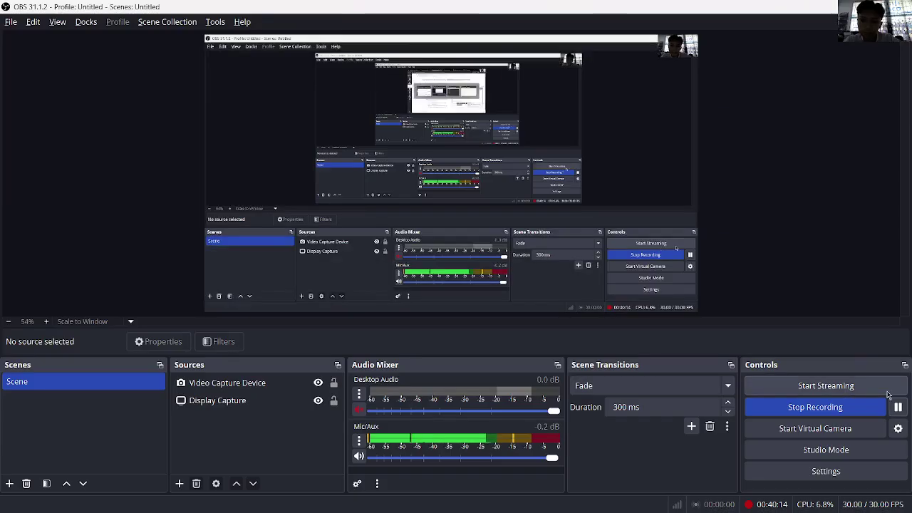
left_click(897, 407)
key("alt+Tab")
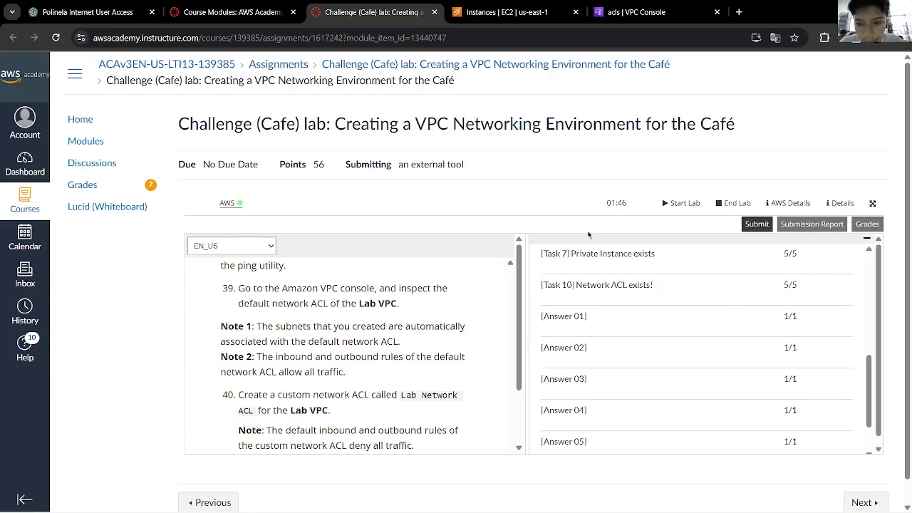
Step: Review the task and answer scores in the lab's grading results
scroll(787, 297, "up", 5)
scroll(787, 297, "down", 5)
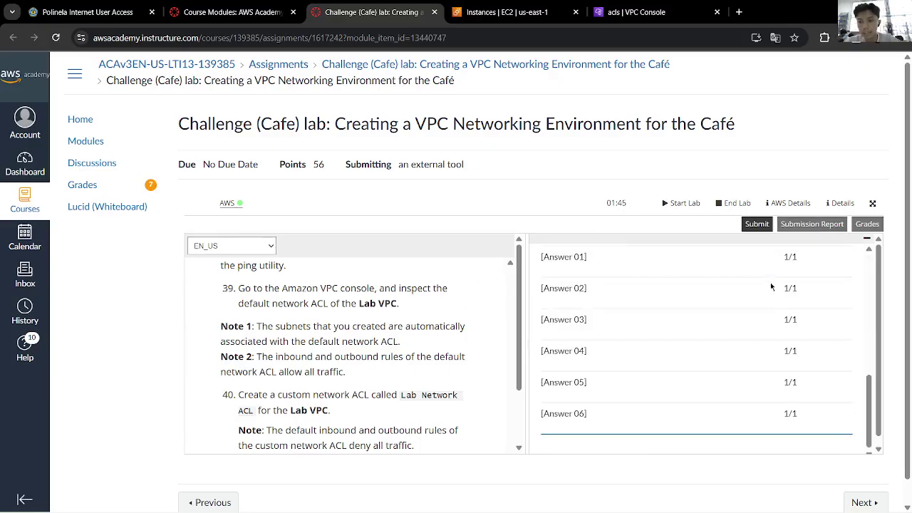
scroll(787, 296, "up", 4)
scroll(498, 271, "down", 1)
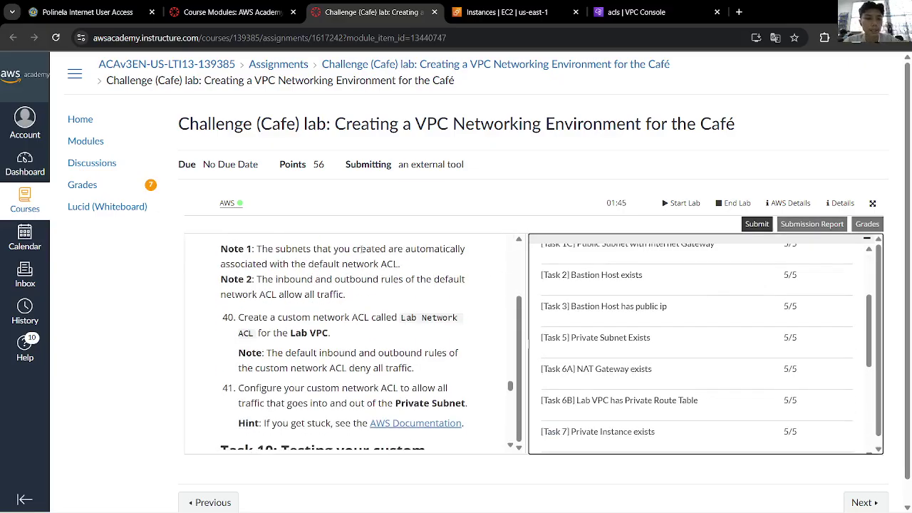
Step: Switch to the Module 7 instructor deck PDF and read the two questions on the "Debrief: Café VPC lab" slide
key("alt+Tab")
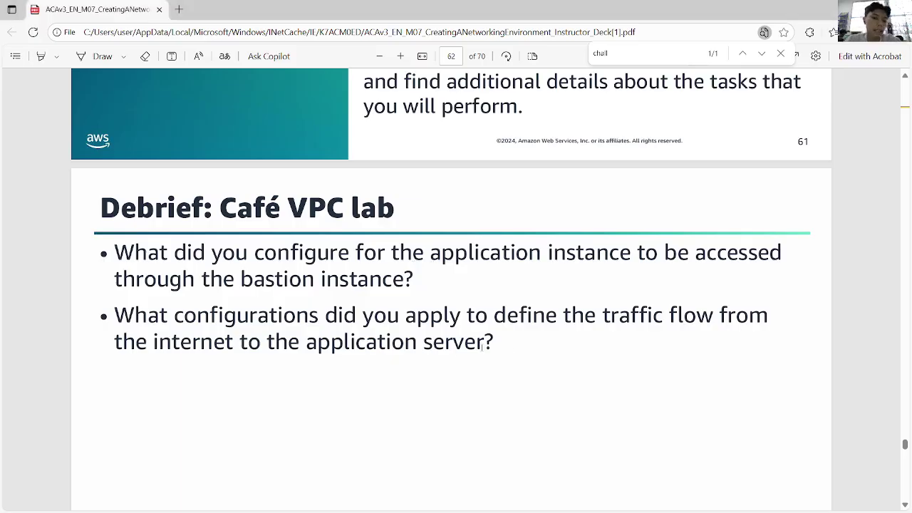
left_click_drag(492, 341, 465, 343)
left_click_drag(238, 303, 542, 366)
left_click(260, 306)
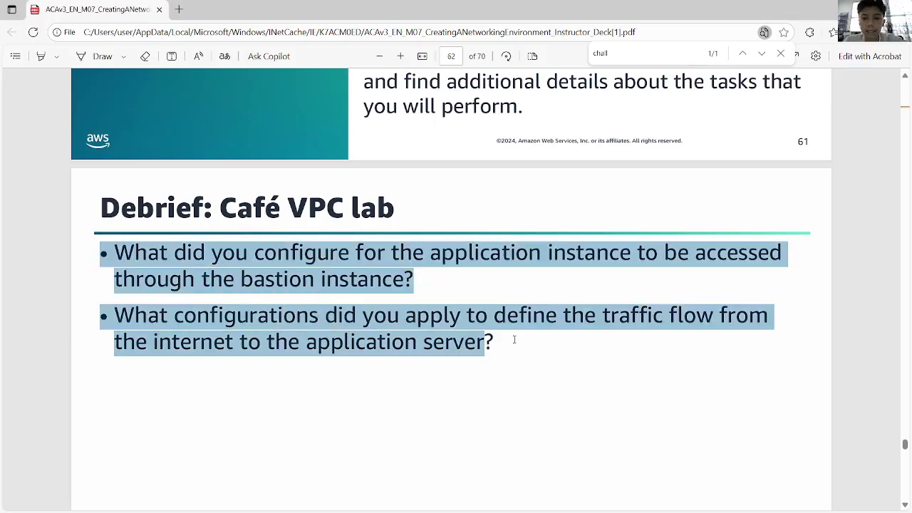
left_click_drag(498, 340, 493, 343)
left_click(475, 342)
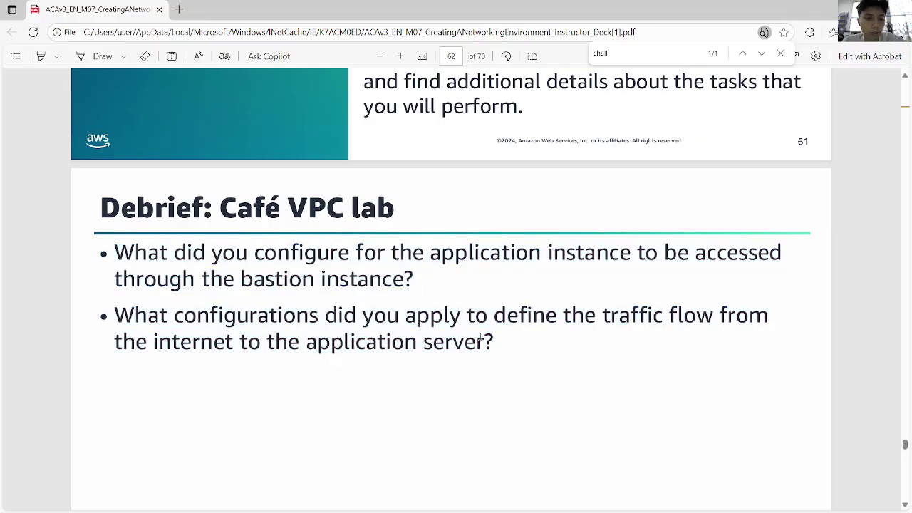
scroll(477, 341, "up", 5)
scroll(477, 340, "down", 5)
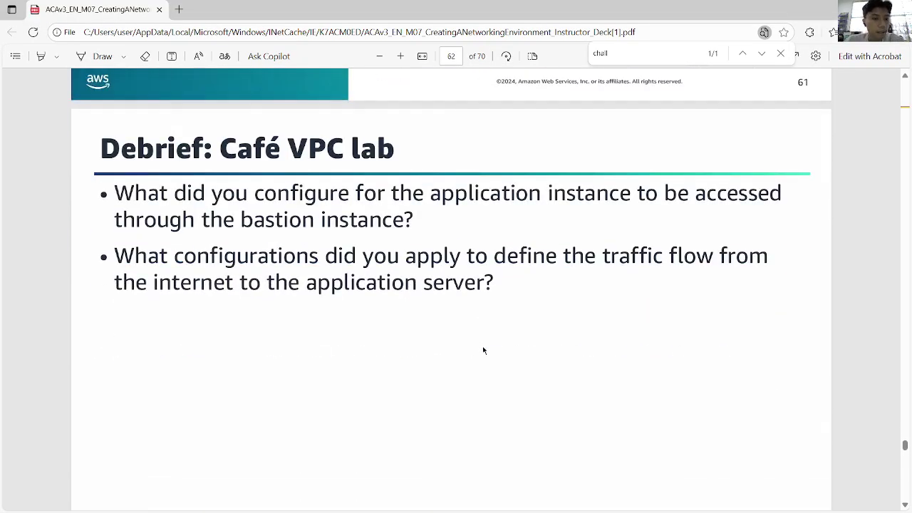